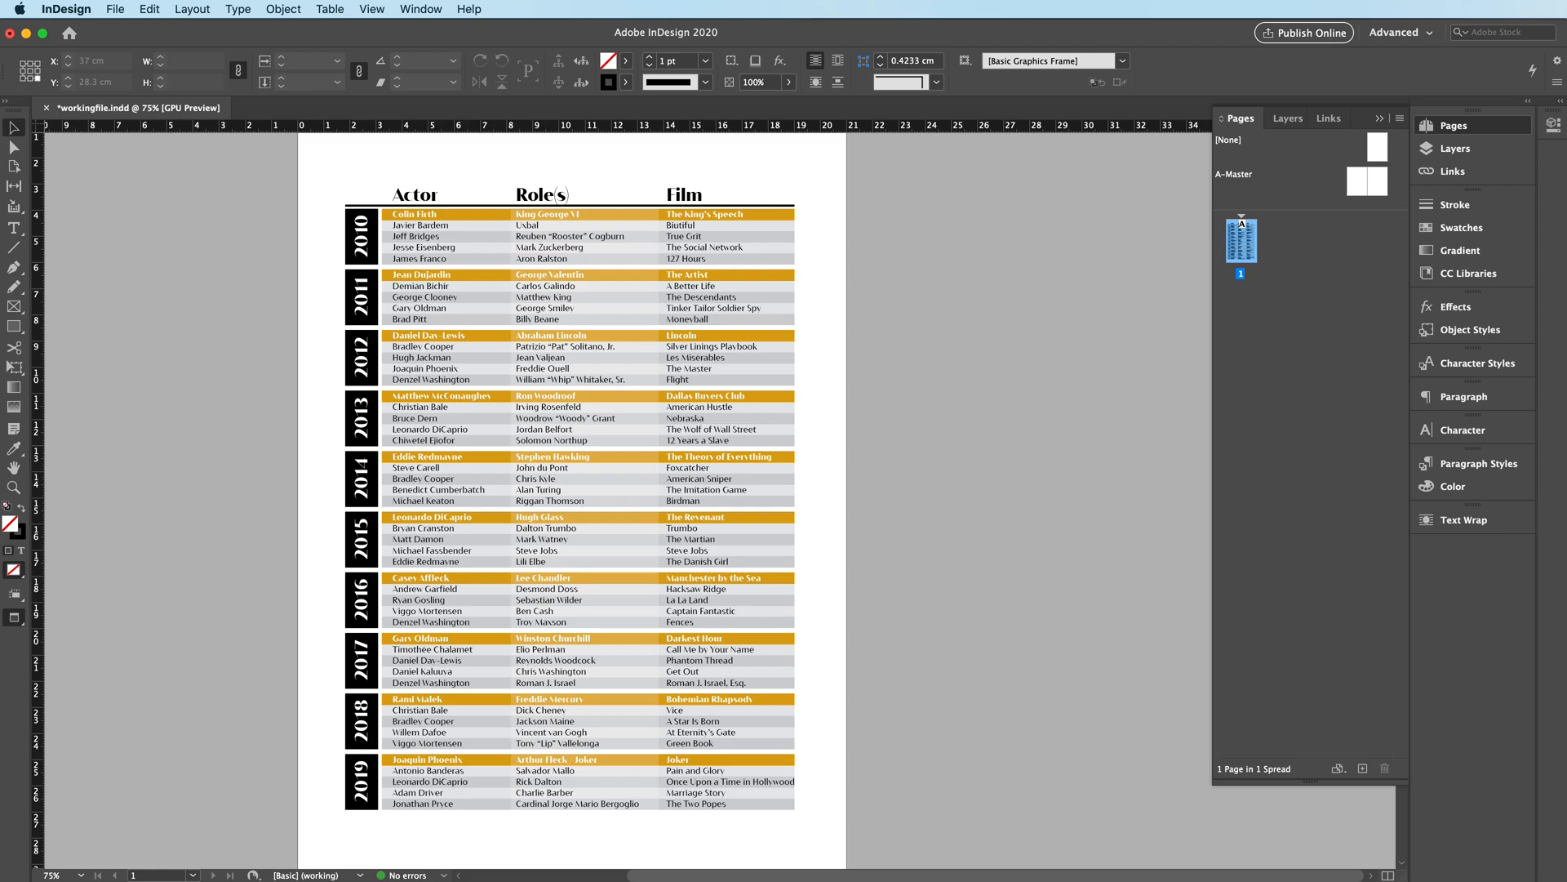
# Step: Check the source table in the OscarResult Word document and add a blank second page to the InDesign document
pyautogui.press('super+Tab')
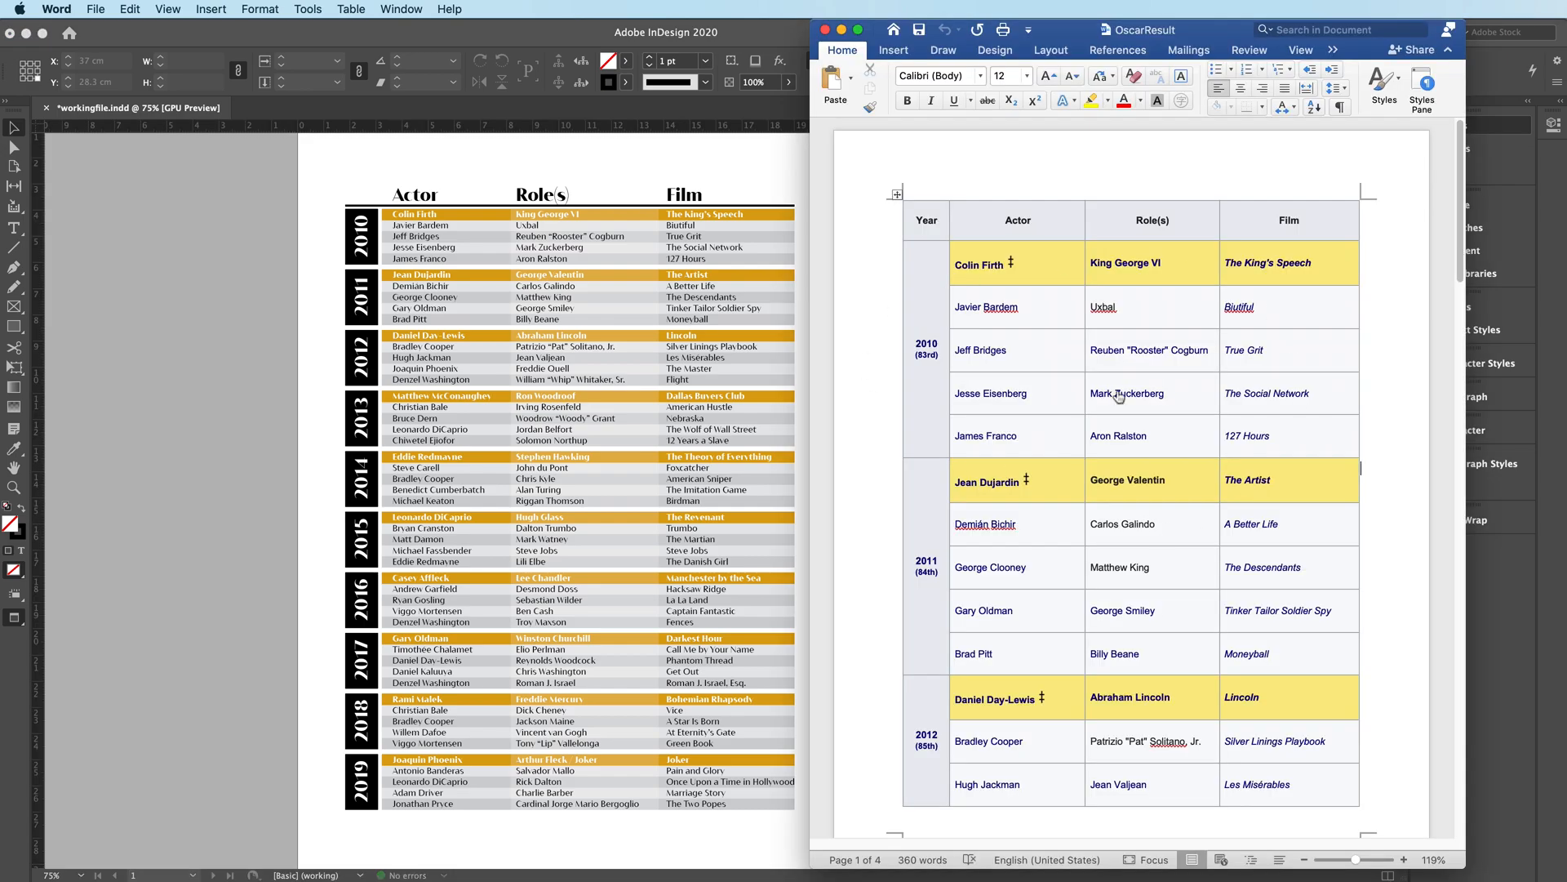
pyautogui.click(252, 439)
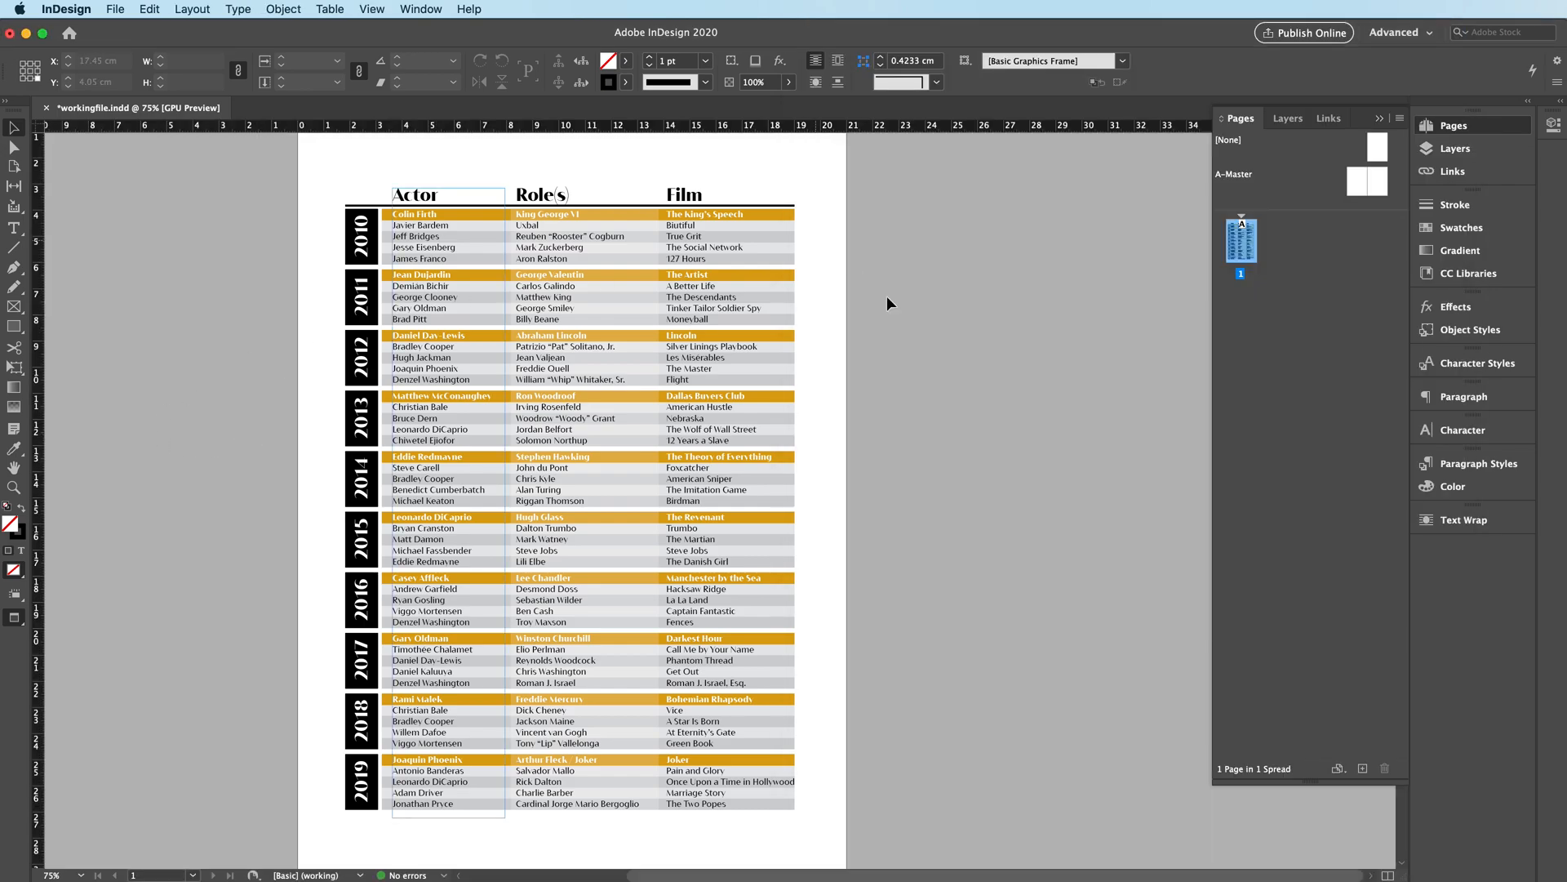
pyautogui.press('super+shift+p')
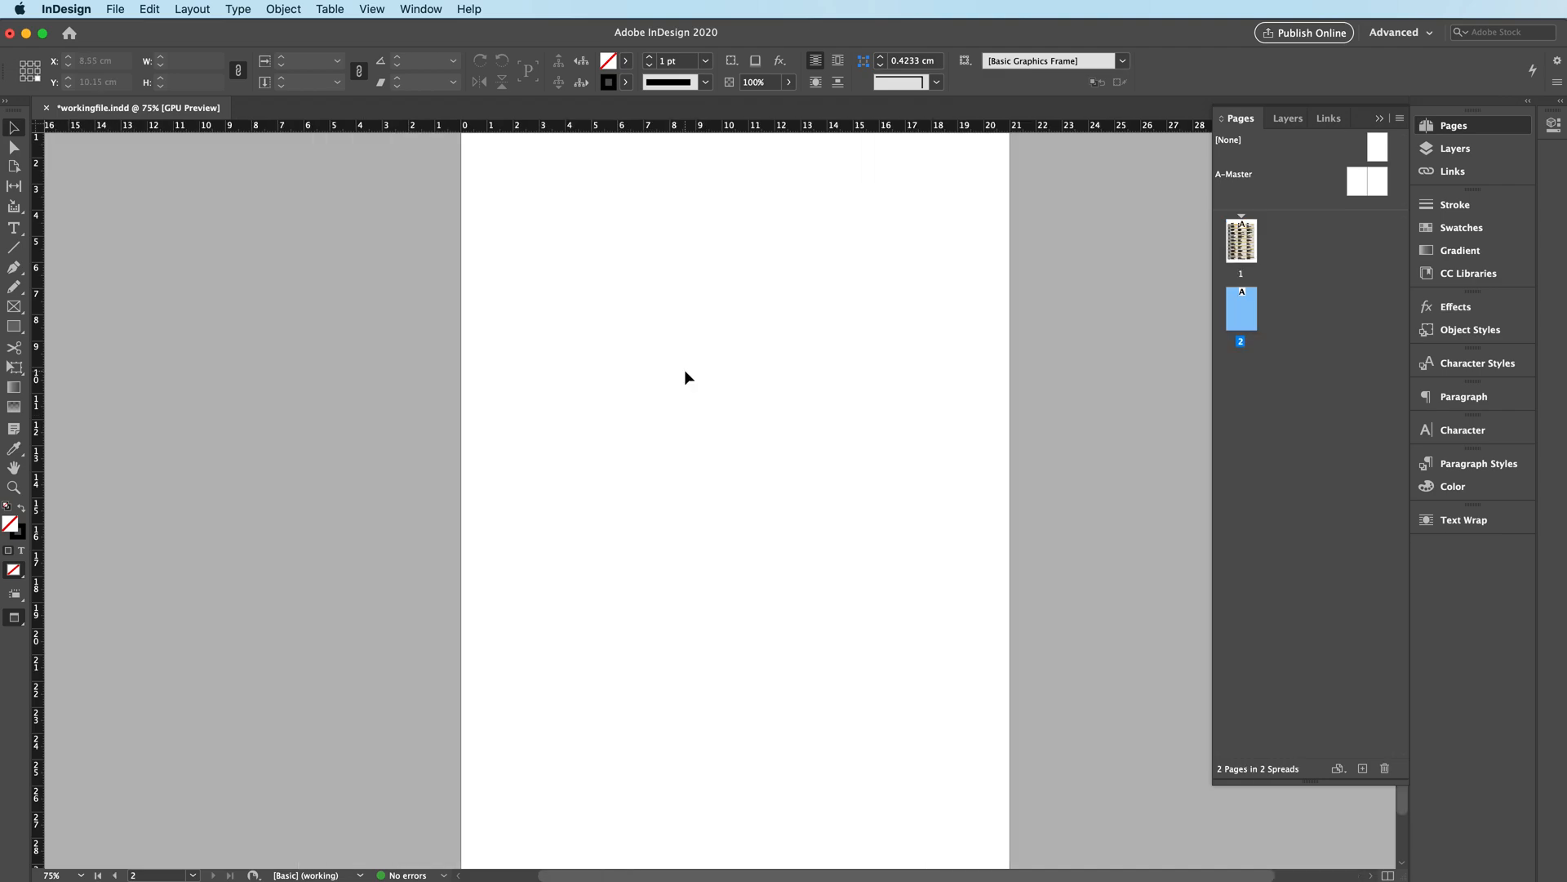
pyautogui.click(343, 15)
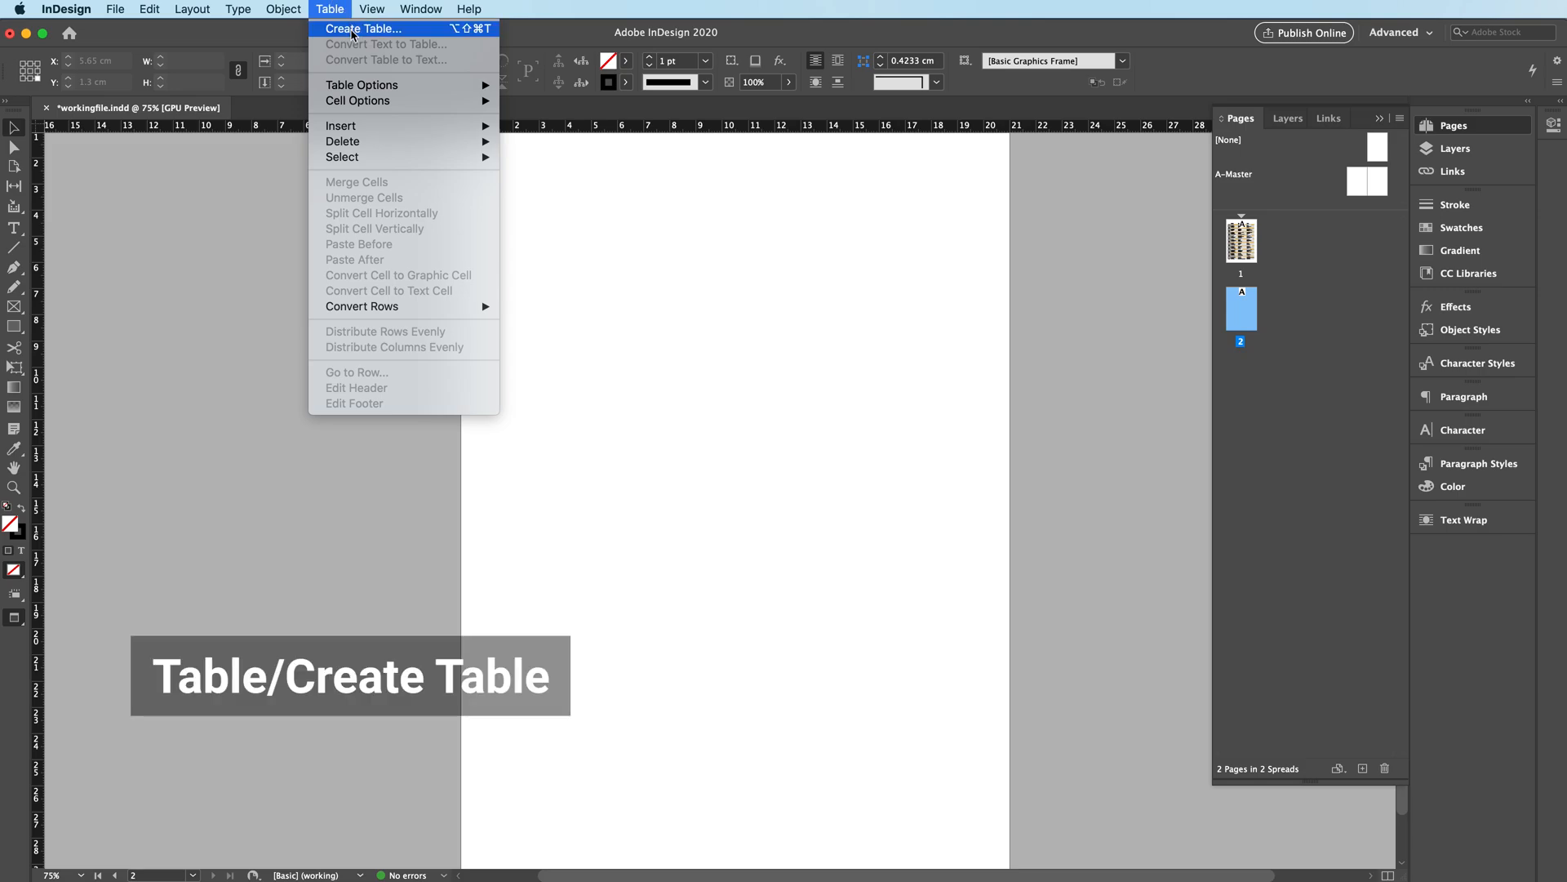
pyautogui.click(352, 30)
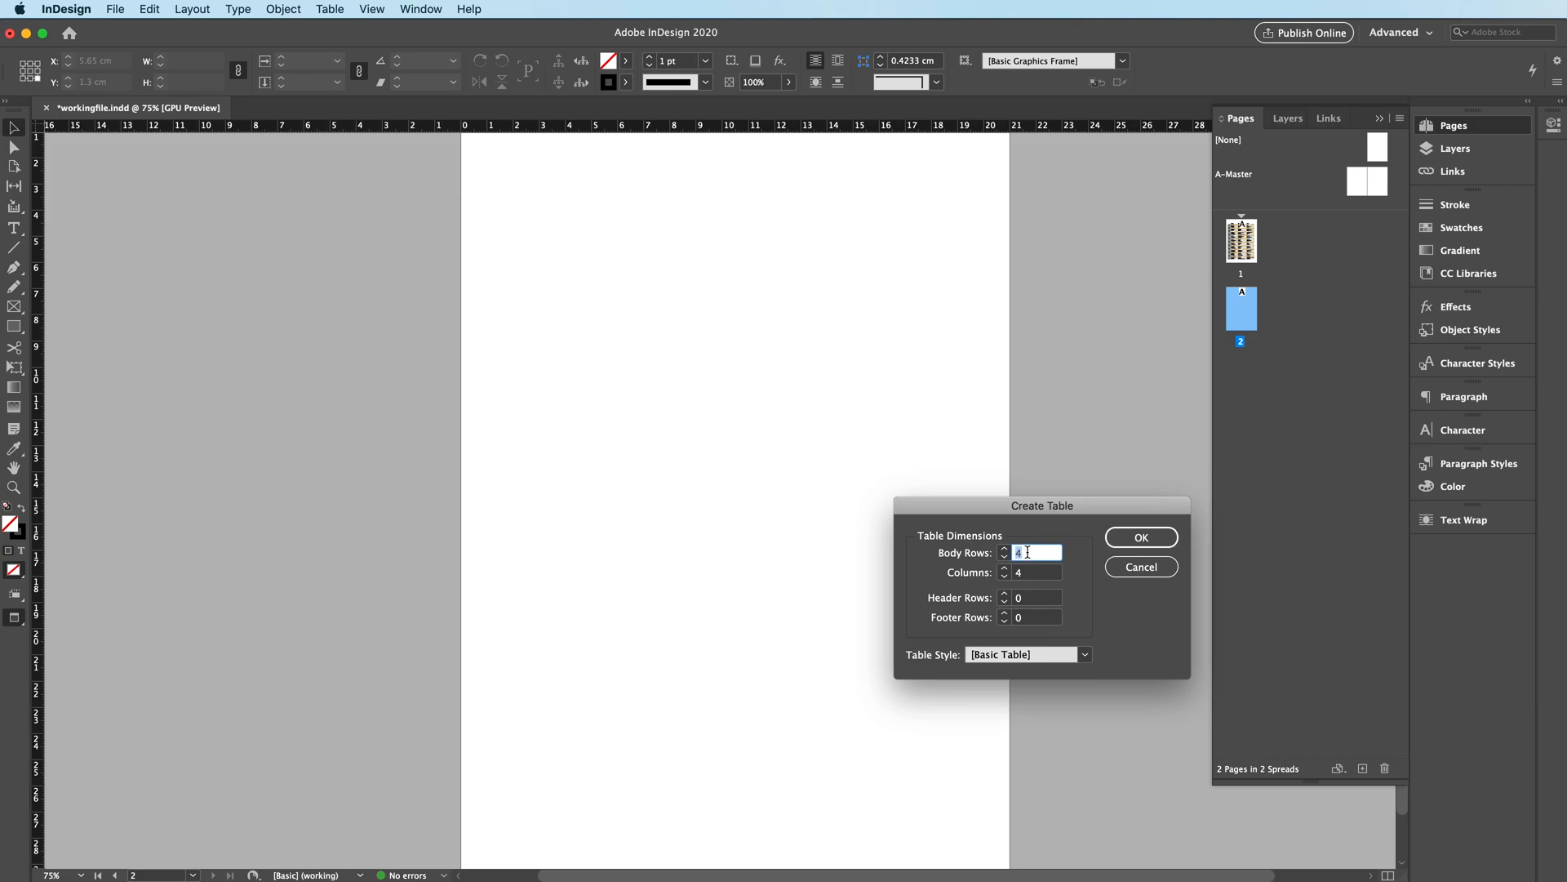
pyautogui.click(1142, 538)
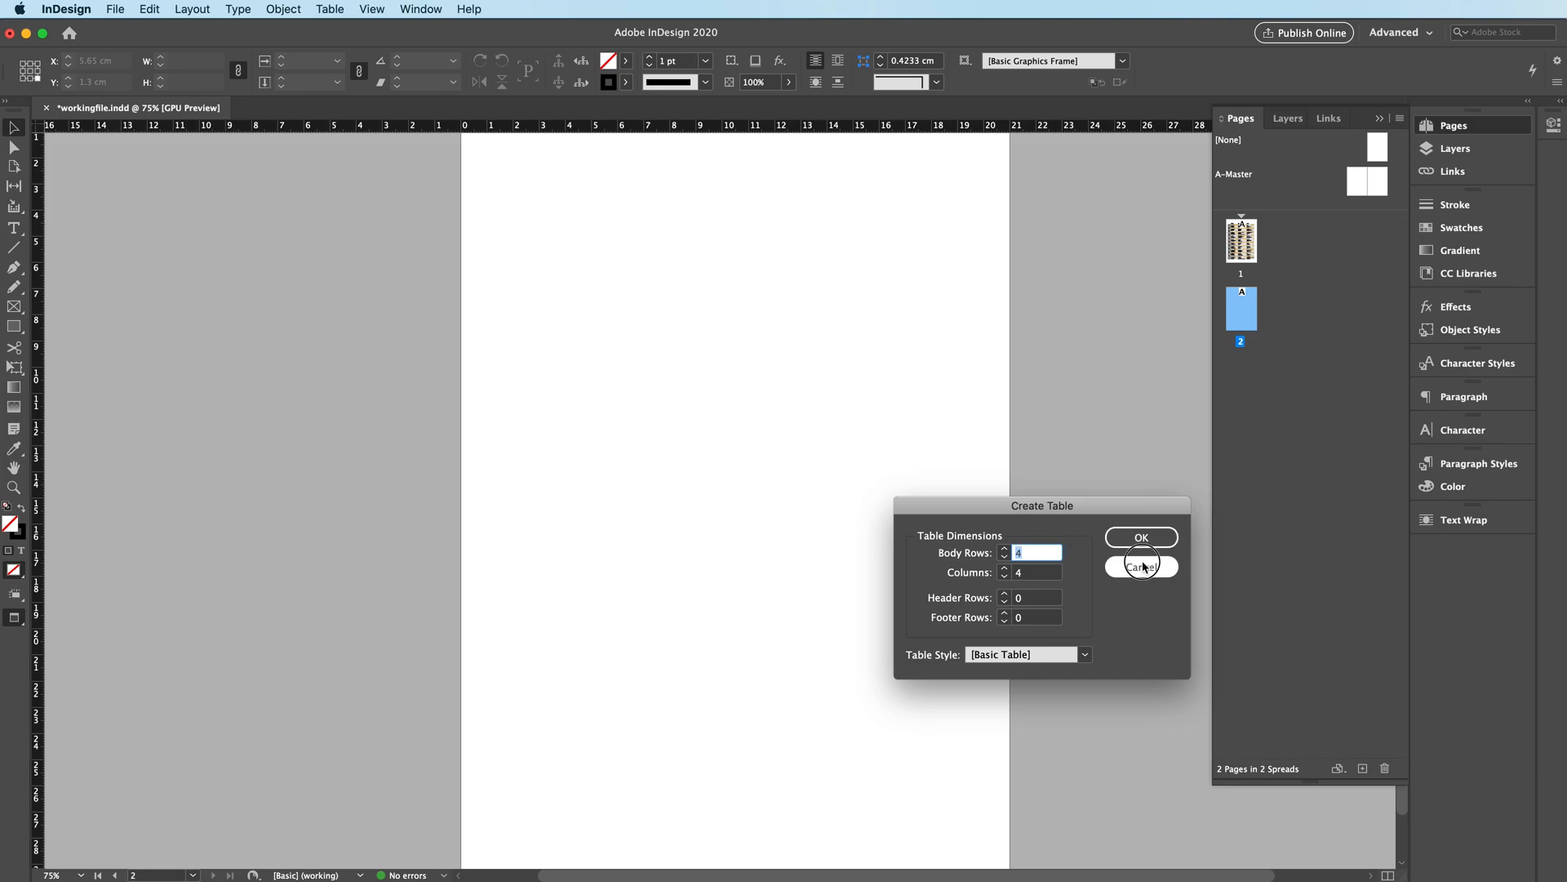
pyautogui.click(331, 10)
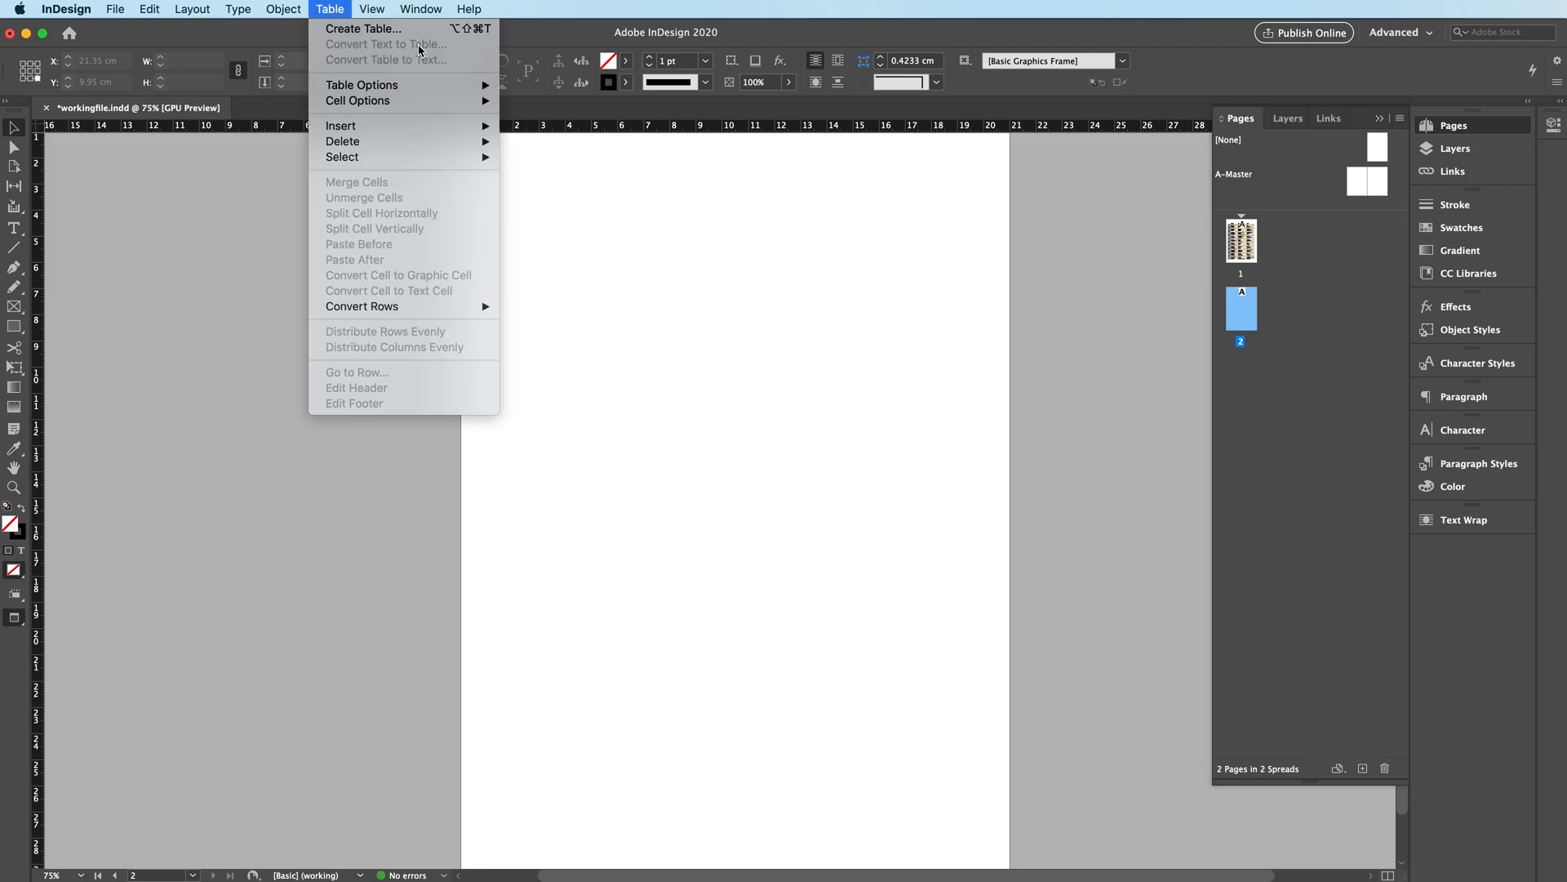
pyautogui.click(710, 459)
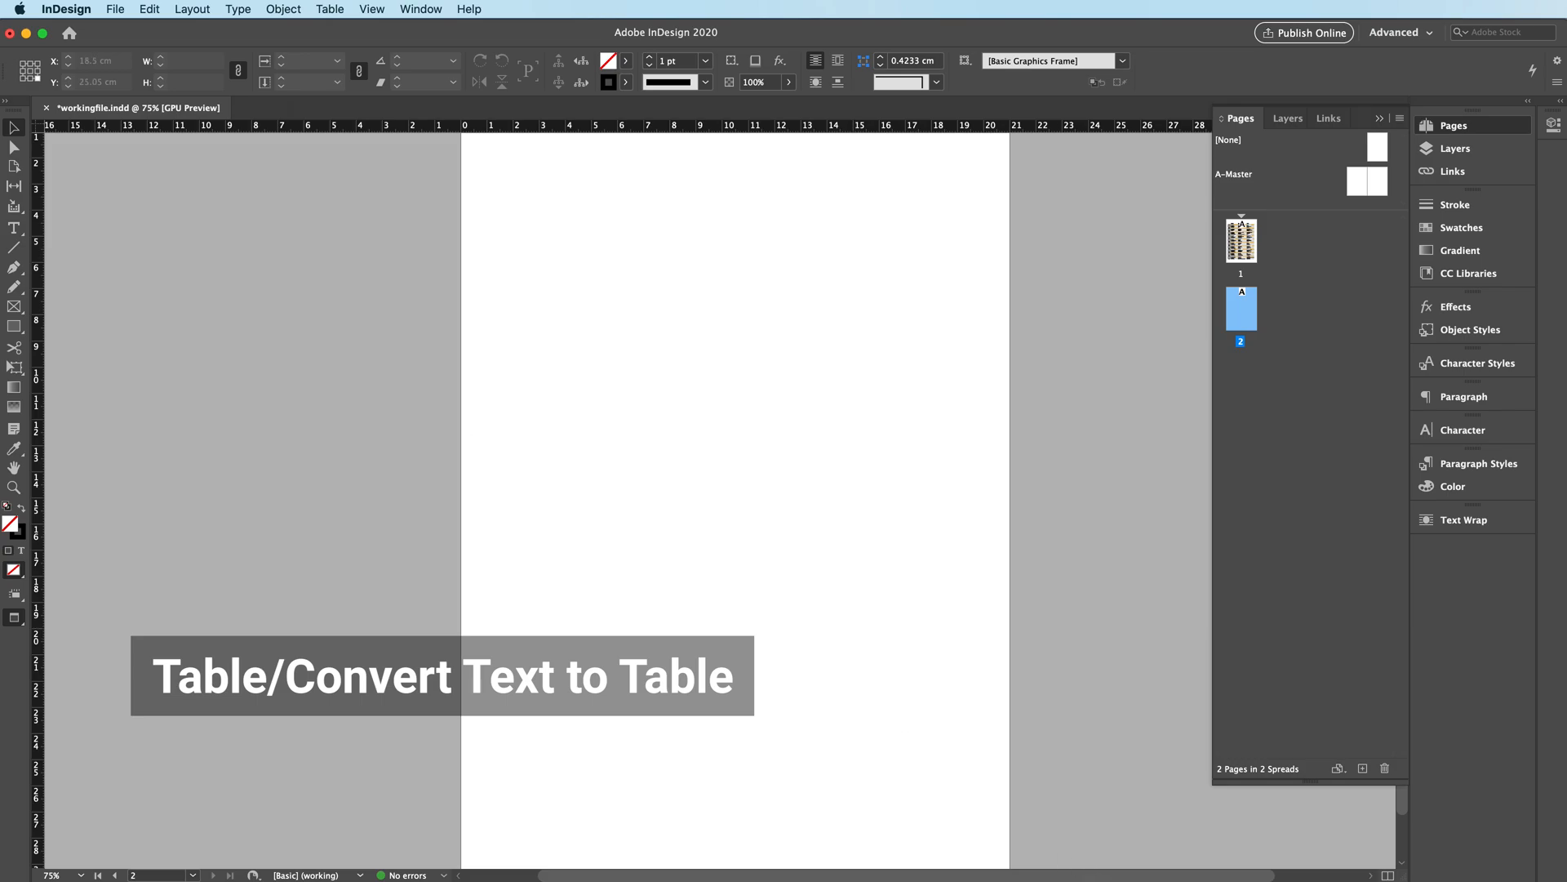
# Step: Copy the Actor, Role(s) and Film columns from the Word table into a new InDesign text frame about 15 by 19.25 cm on page 2
pyautogui.press('super+Tab')
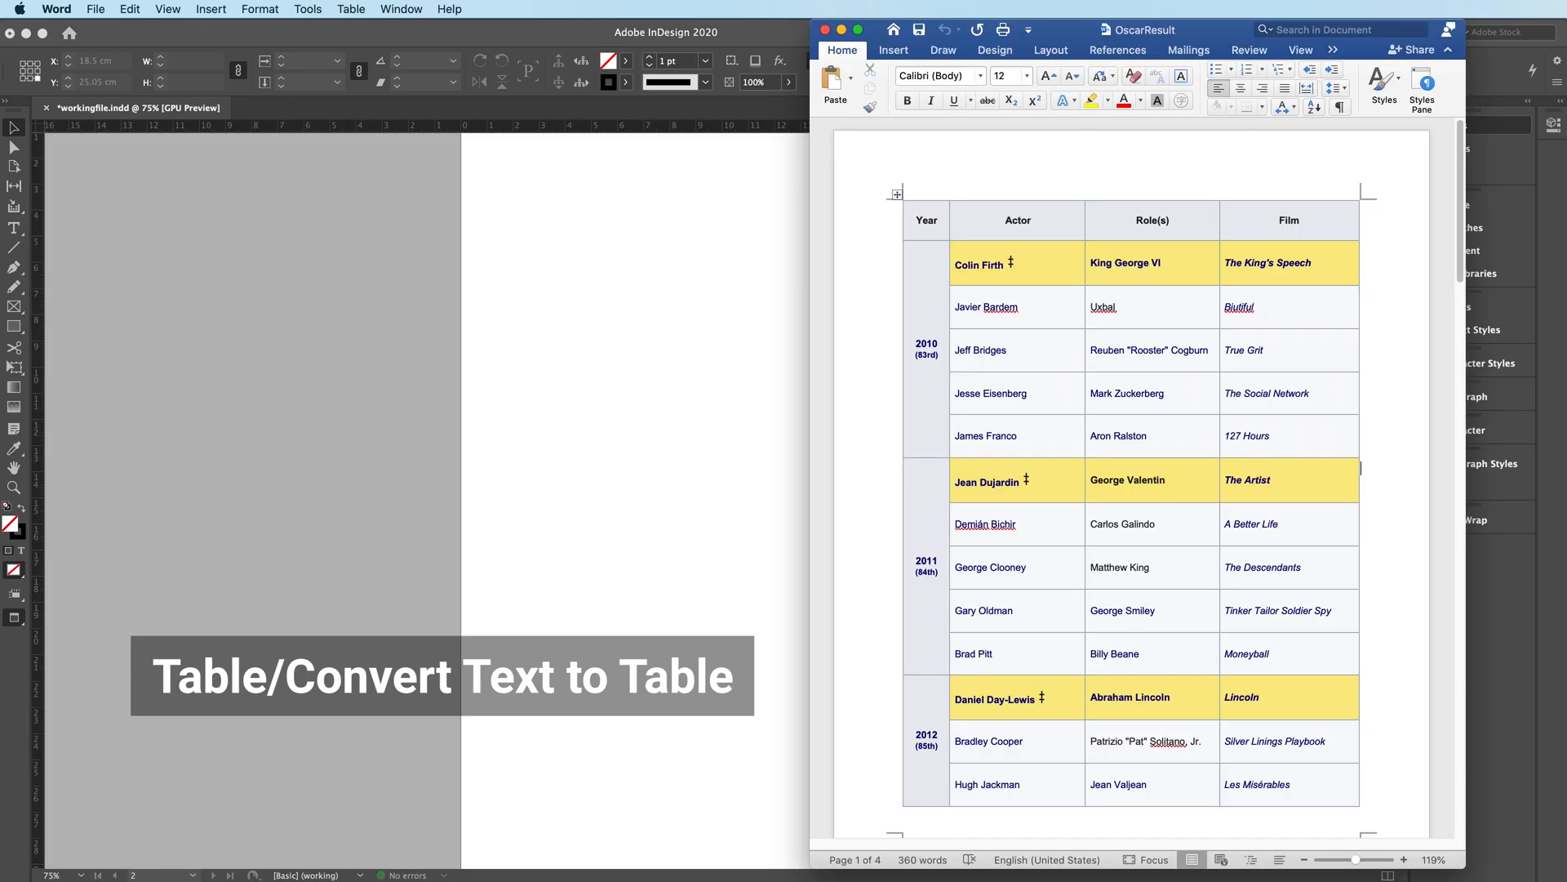
pyautogui.moveTo(1006, 185); pyautogui.dragTo(1319, 191)
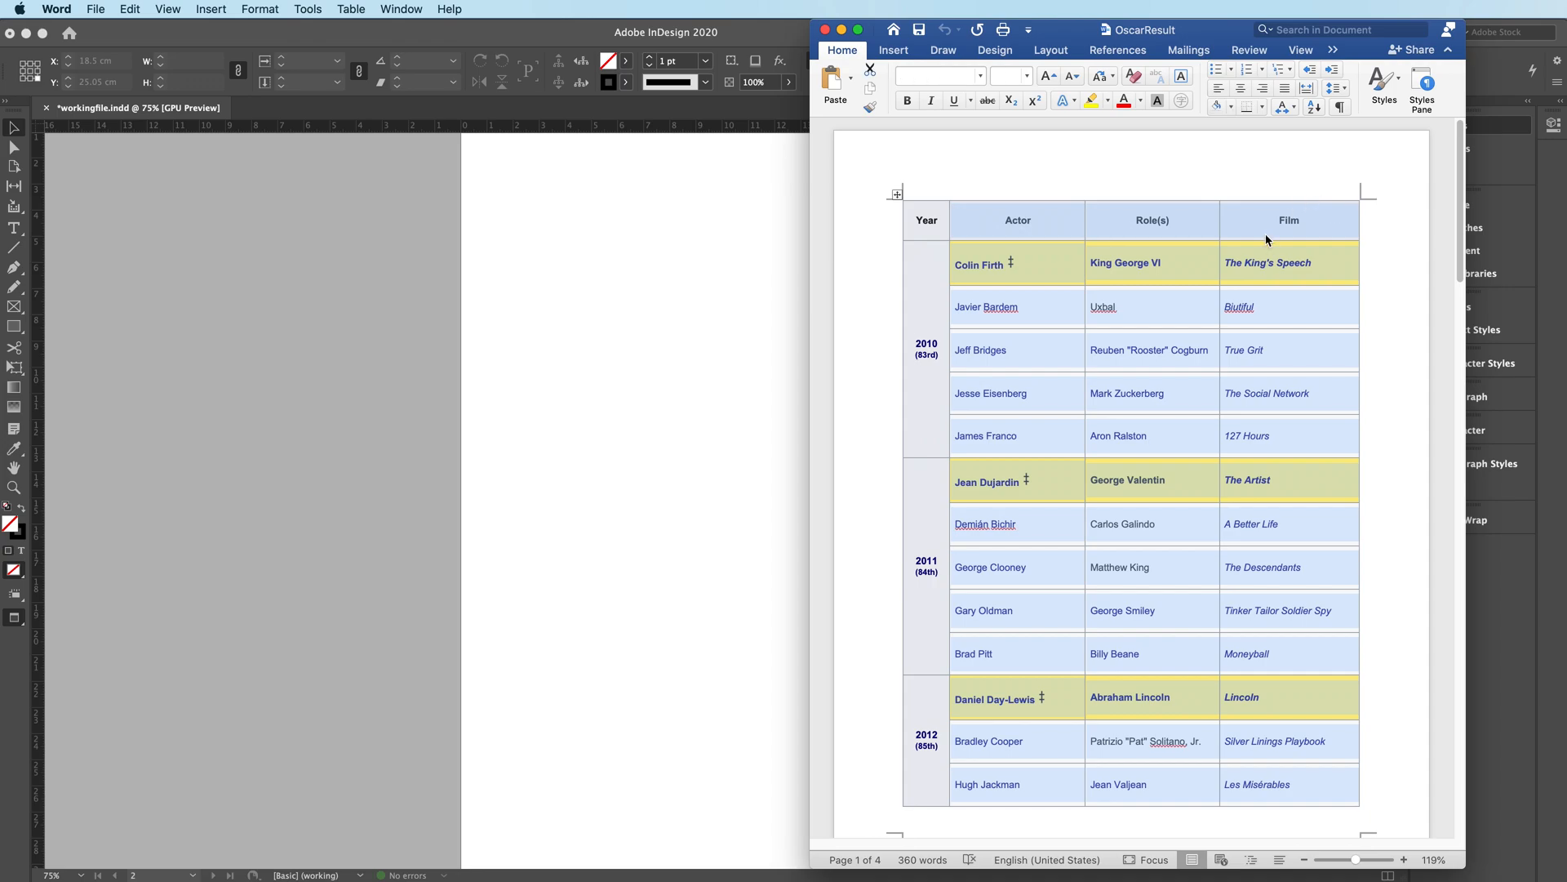
pyautogui.press('super+c')
pyautogui.click(651, 296)
pyautogui.click(13, 228)
pyautogui.moveTo(555, 235); pyautogui.dragTo(947, 739)
pyautogui.press('super+v')
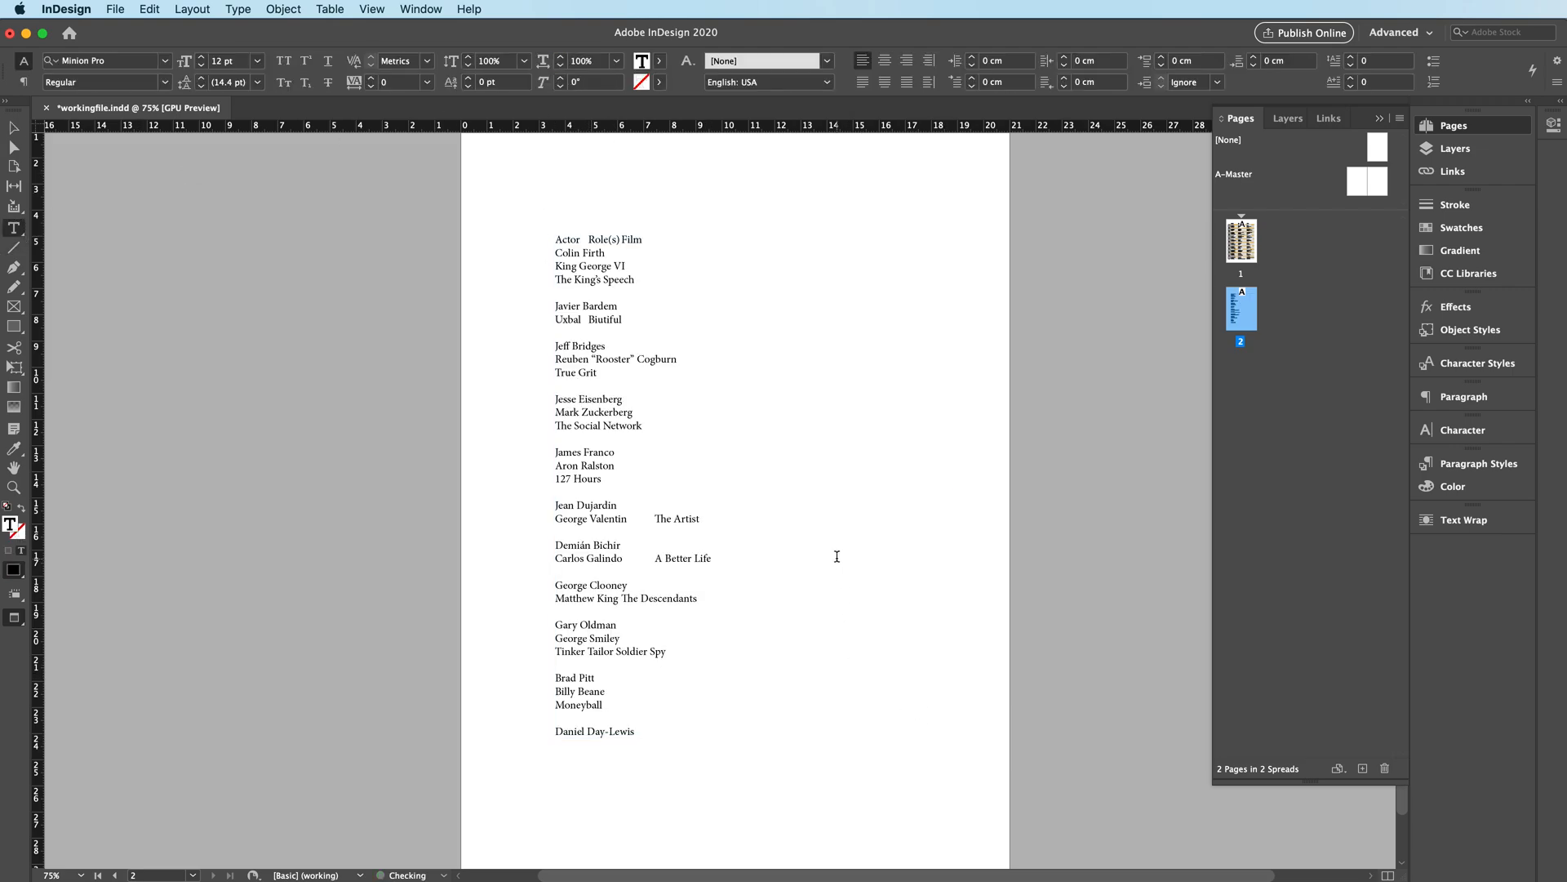
# Step: Convert all the pasted text to a table with Tab column and Paragraph row separators, and slightly shift its two inner column borders
pyautogui.press('super+a')
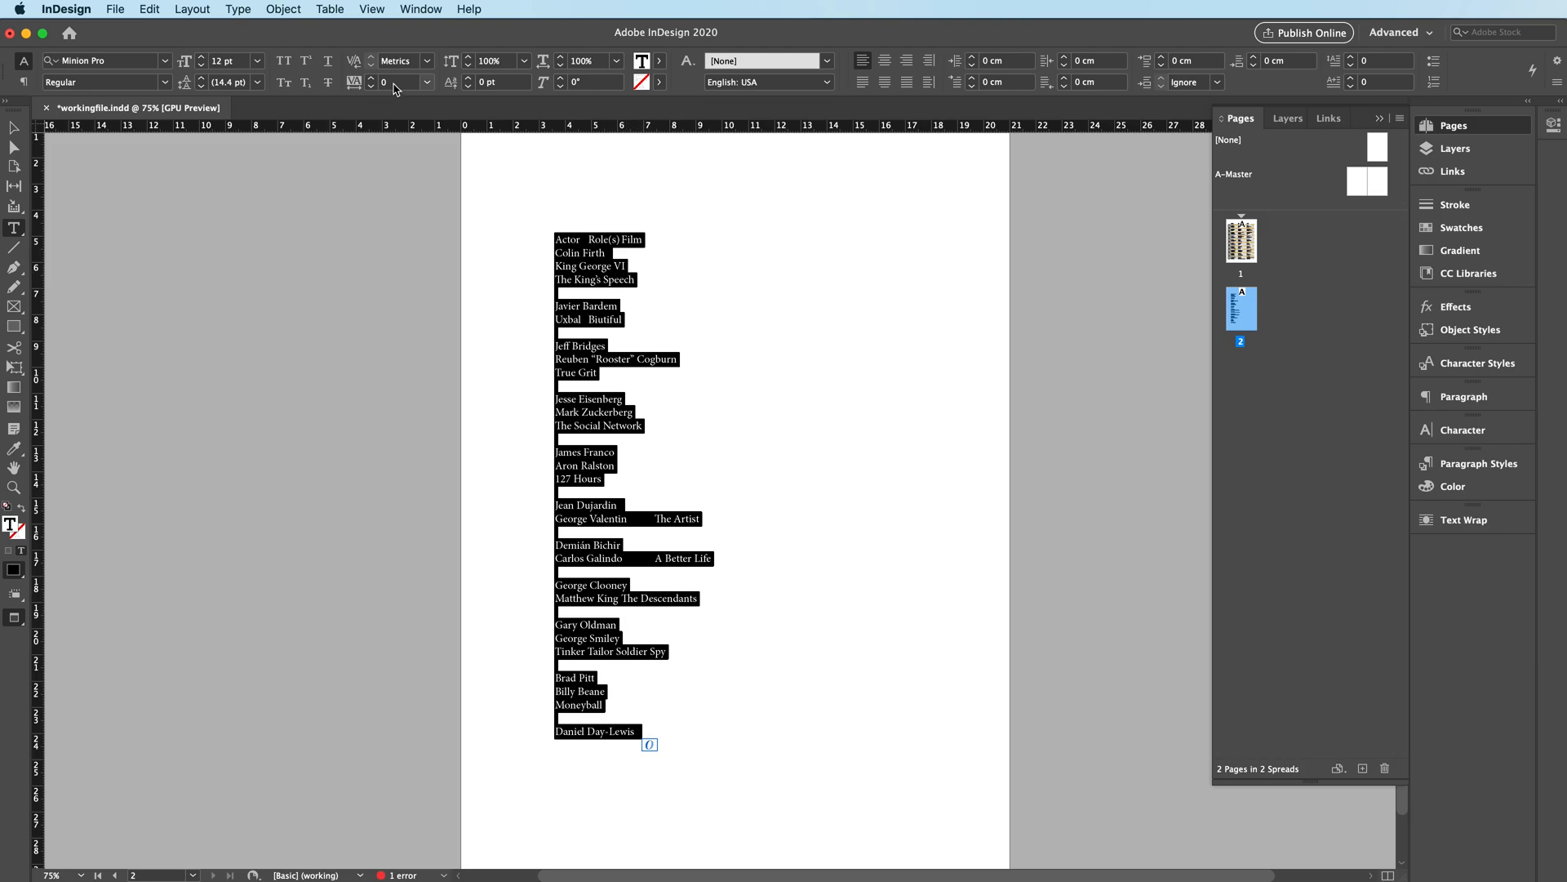
pyautogui.click(332, 9)
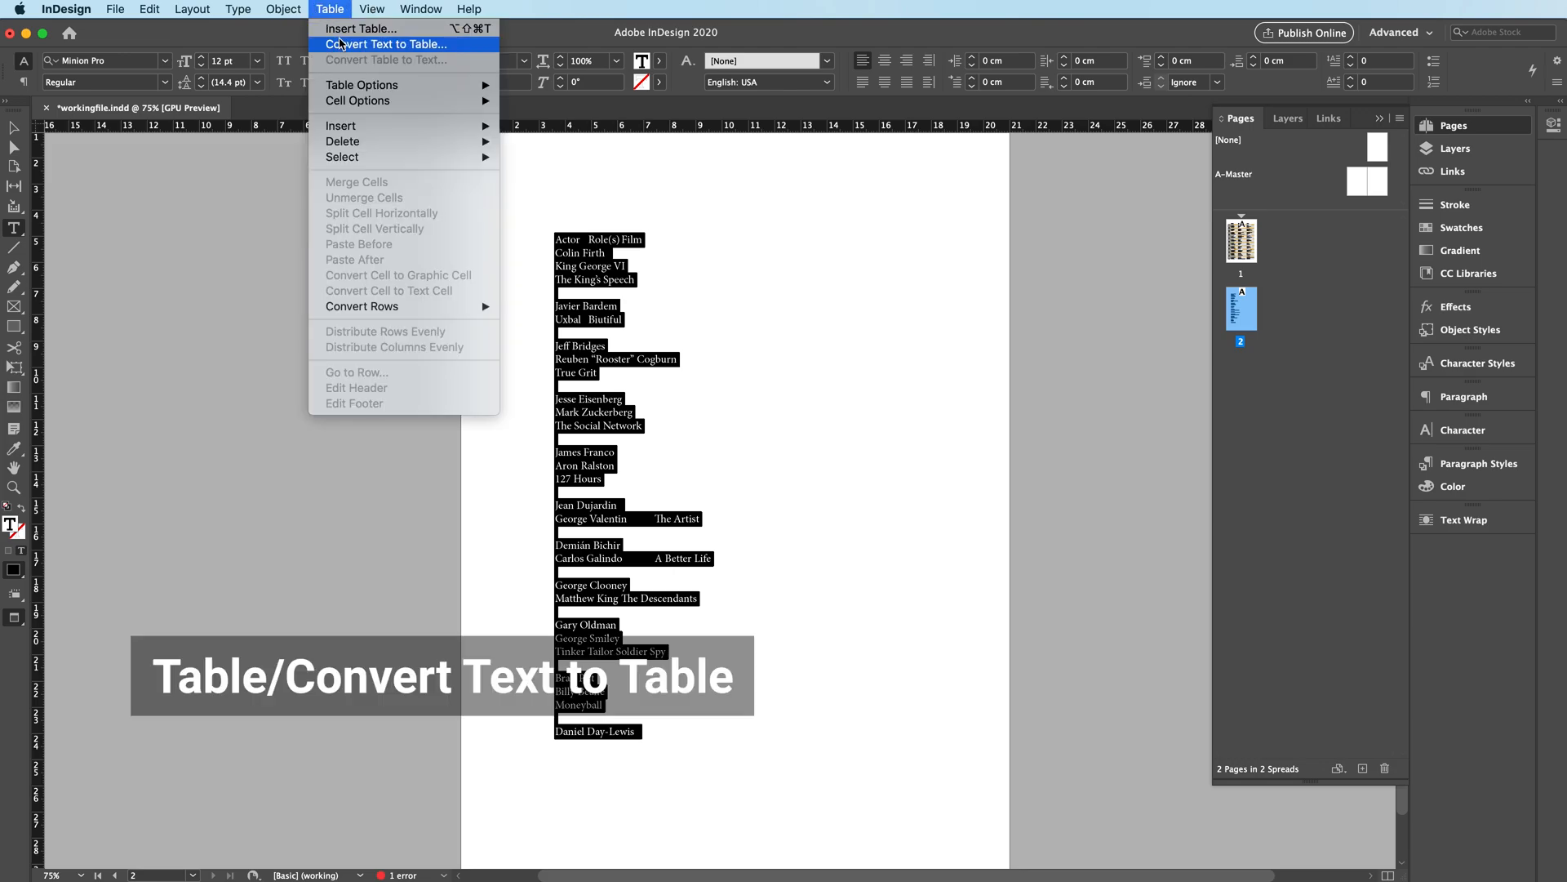
pyautogui.click(386, 44)
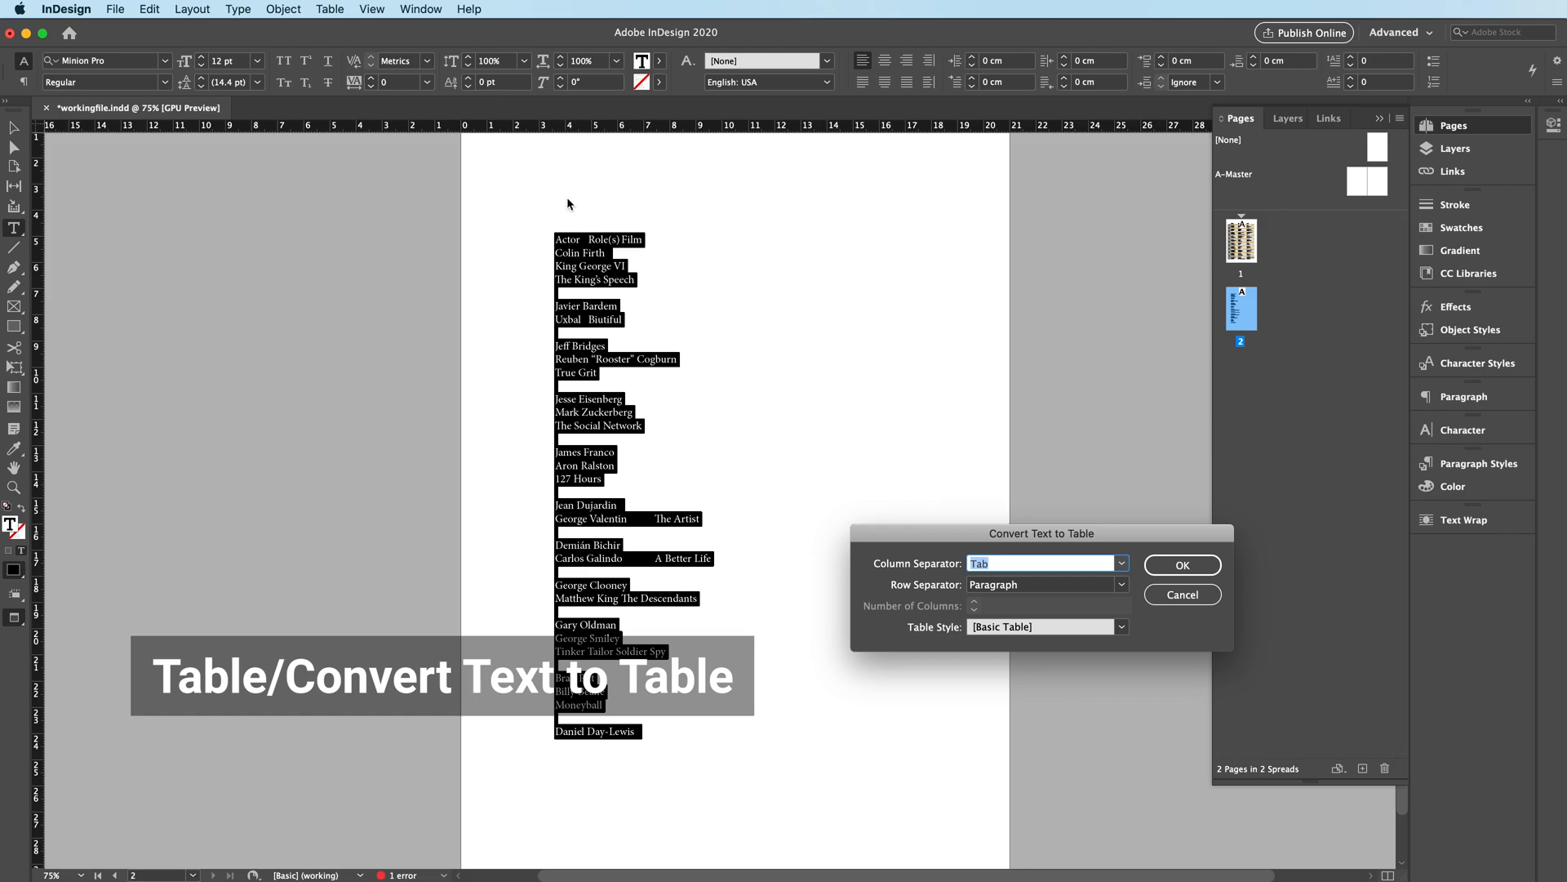
pyautogui.click(1183, 568)
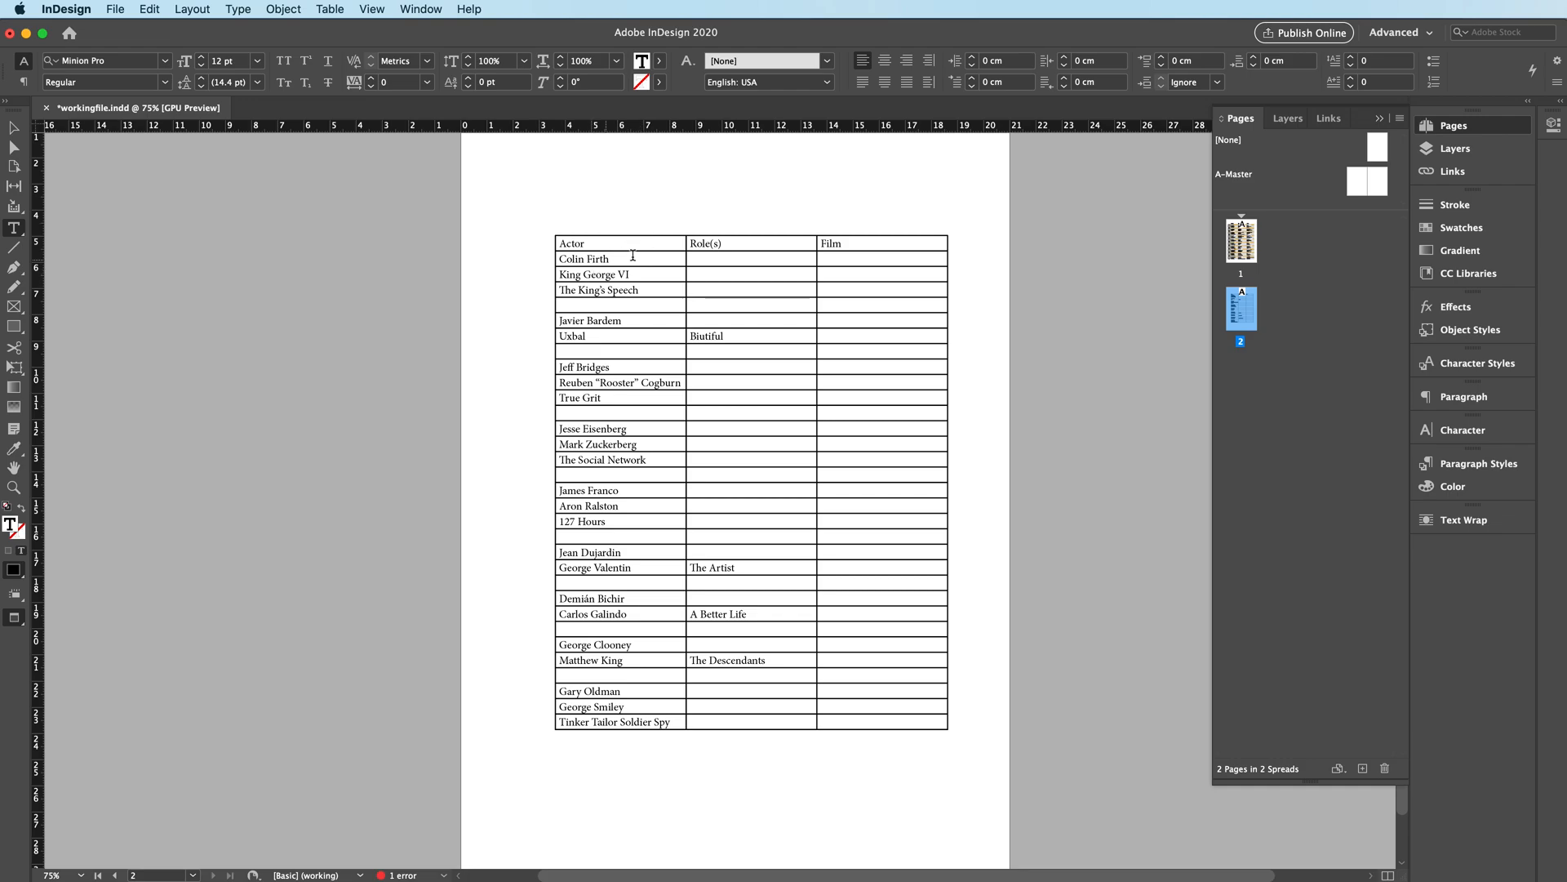
pyautogui.moveTo(686, 258)
pyautogui.mouseDown()
pyautogui.moveTo(700, 262)
pyautogui.moveTo(653, 258)
pyautogui.moveTo(691, 263)
pyautogui.mouseUp()
pyautogui.moveTo(820, 262)
pyautogui.mouseDown()
pyautogui.moveTo(881, 265)
pyautogui.moveTo(811, 255)
pyautogui.mouseUp()
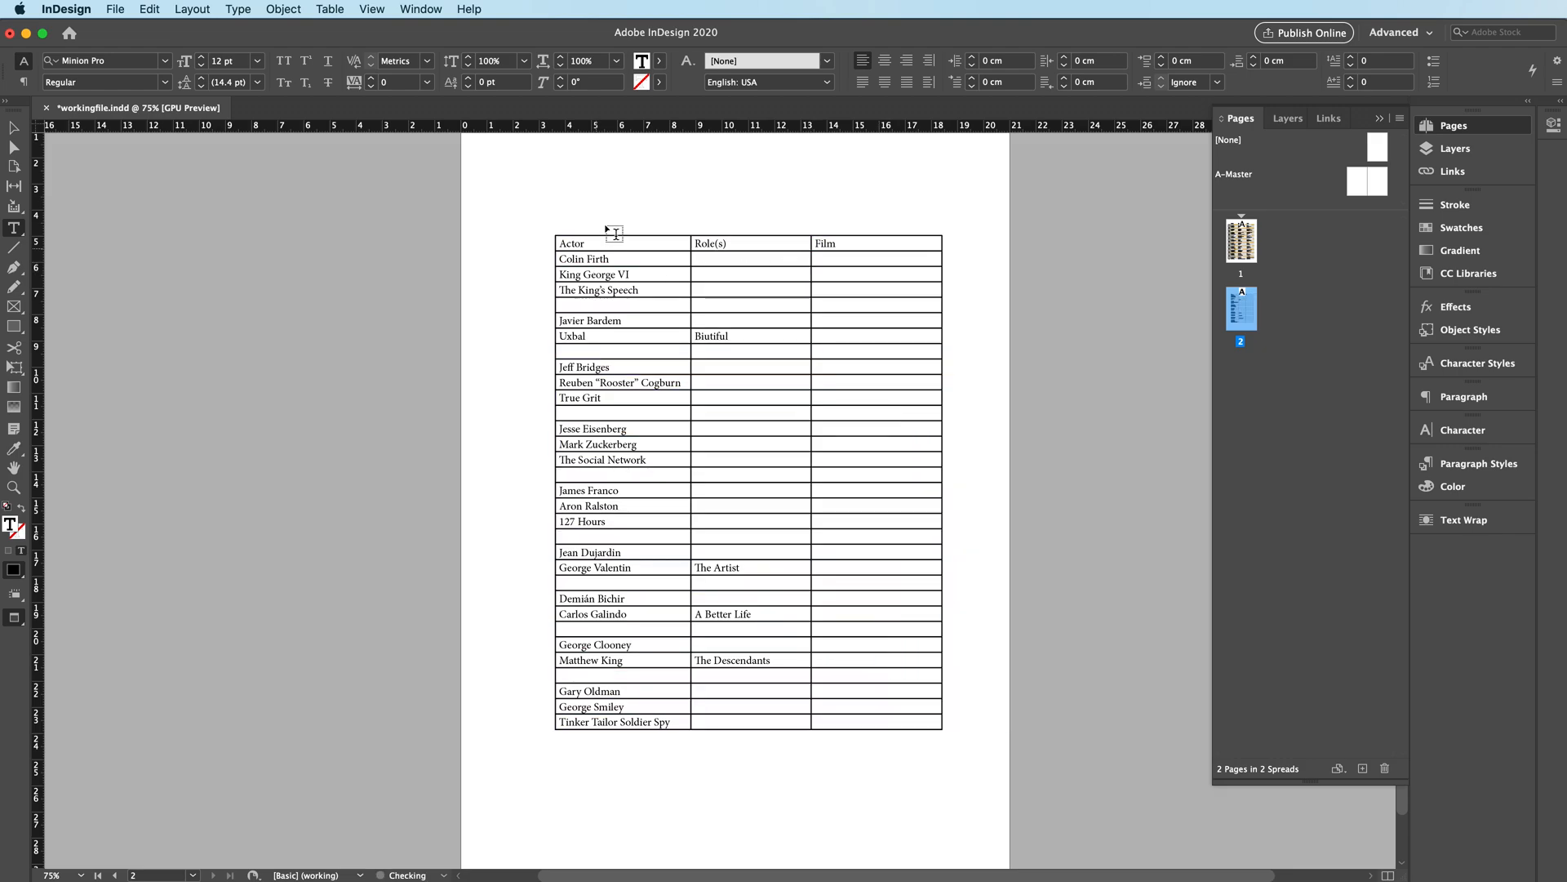
# Step: Delete the text frame holding the converted table from page 2
pyautogui.click(13, 127)
pyautogui.click(563, 274)
pyautogui.press('Delete')
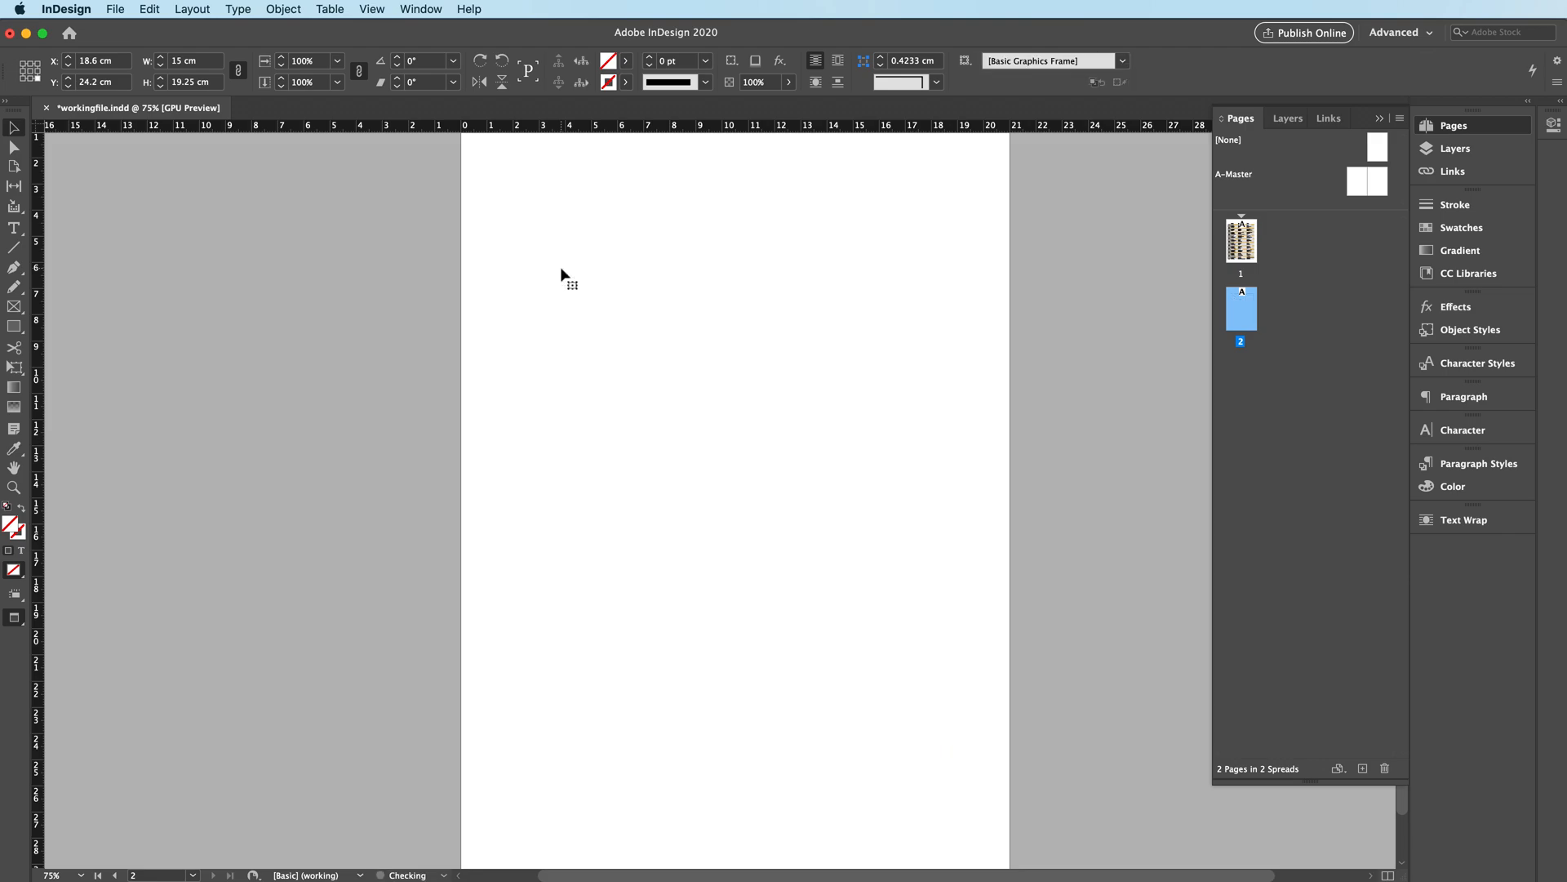
# Step: Copy only the Actor column from the Word table into a new InDesign text frame about 7.15 by 23.4 cm
pyautogui.press('super+Tab')
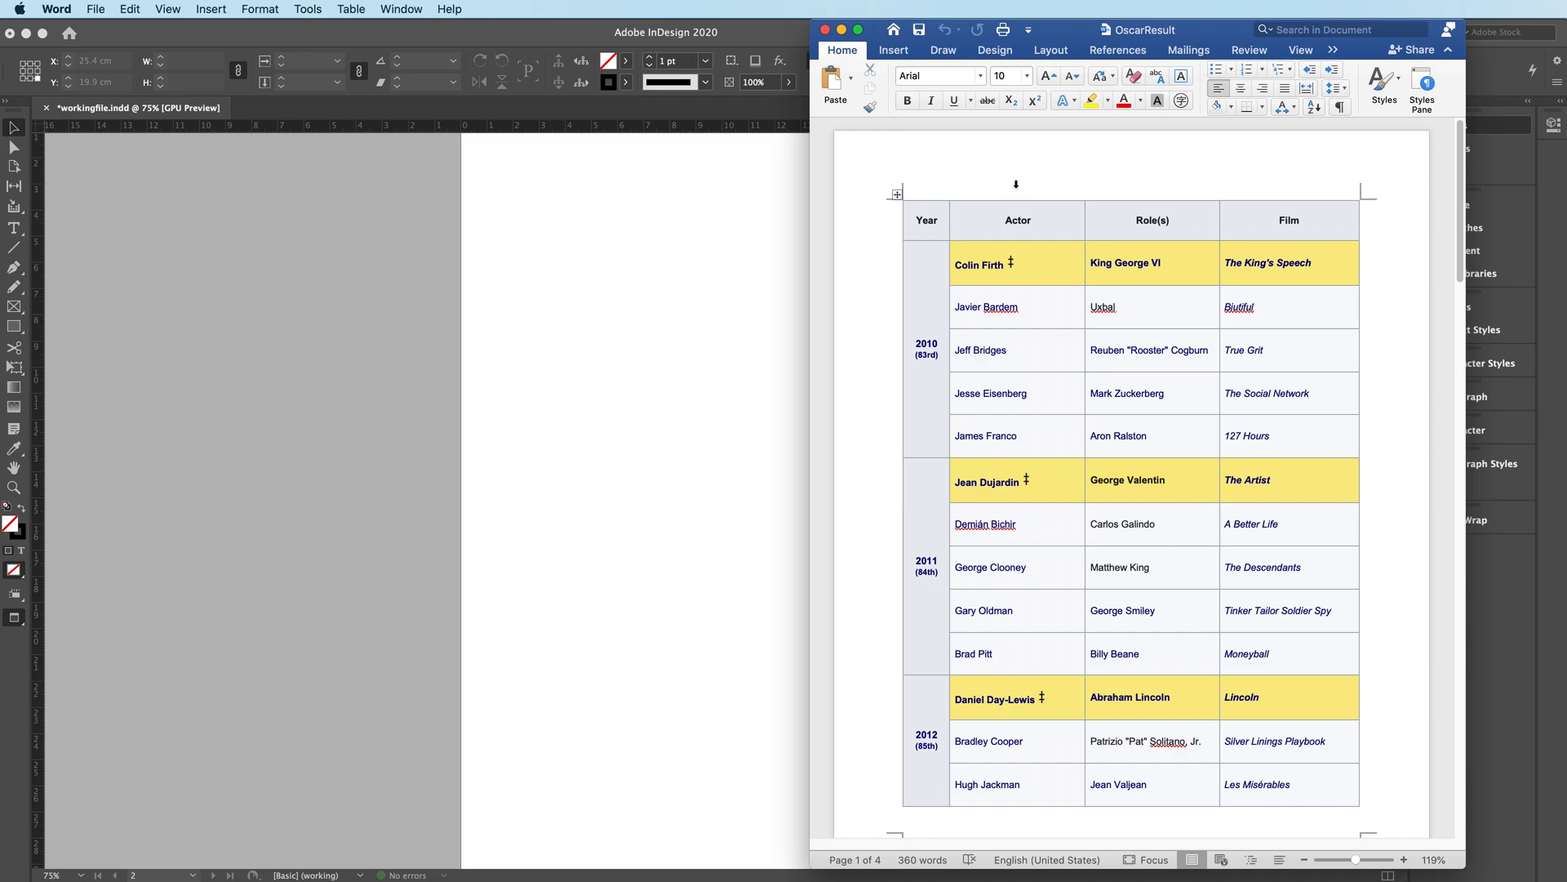
pyautogui.click(1016, 184)
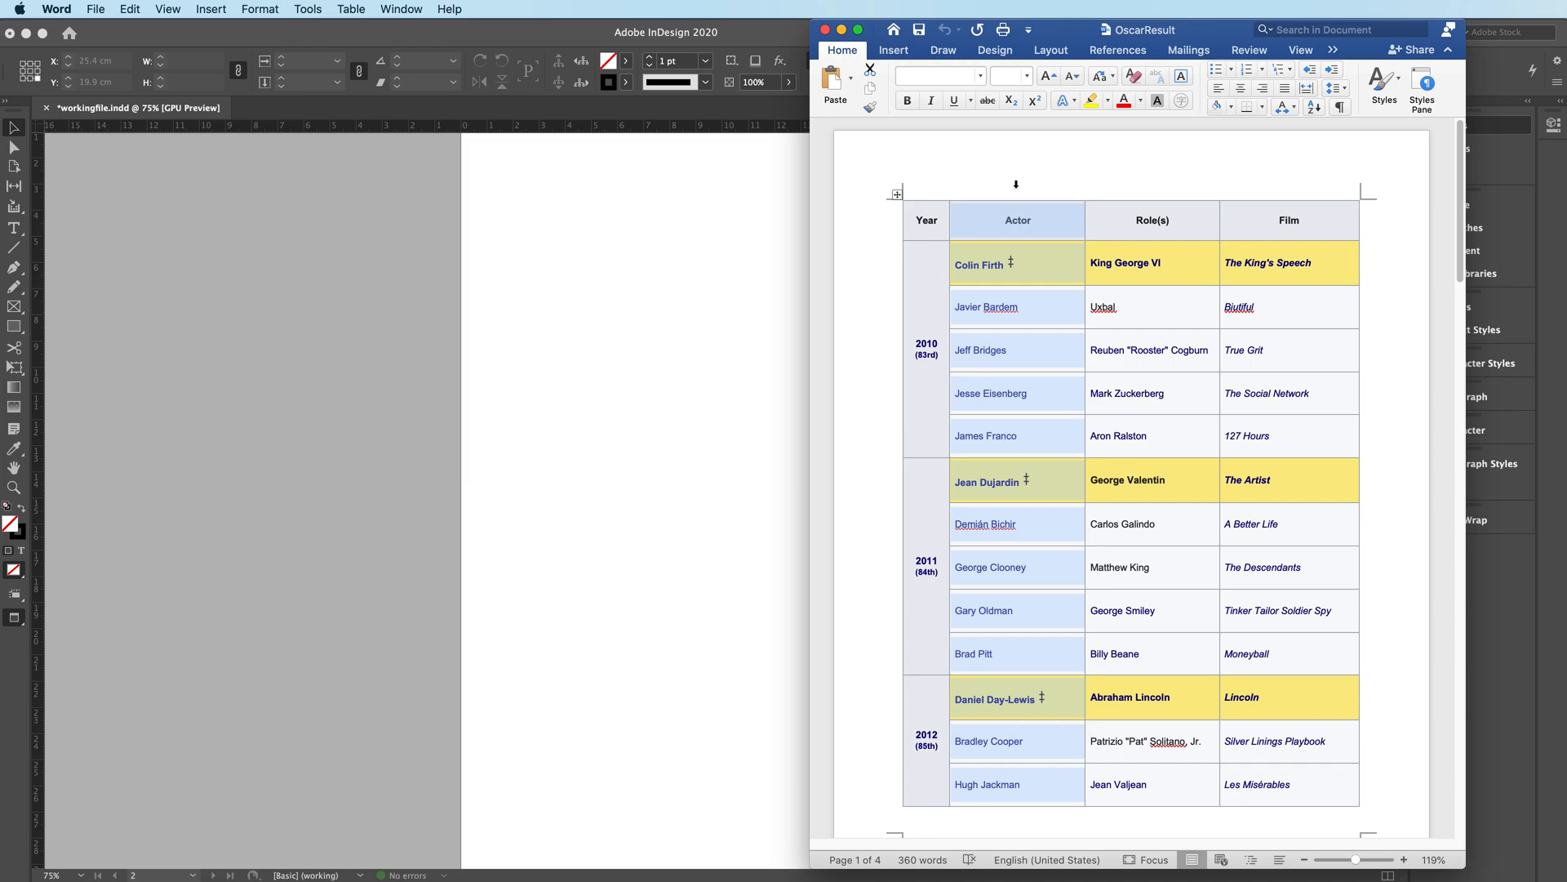
pyautogui.press('super+c')
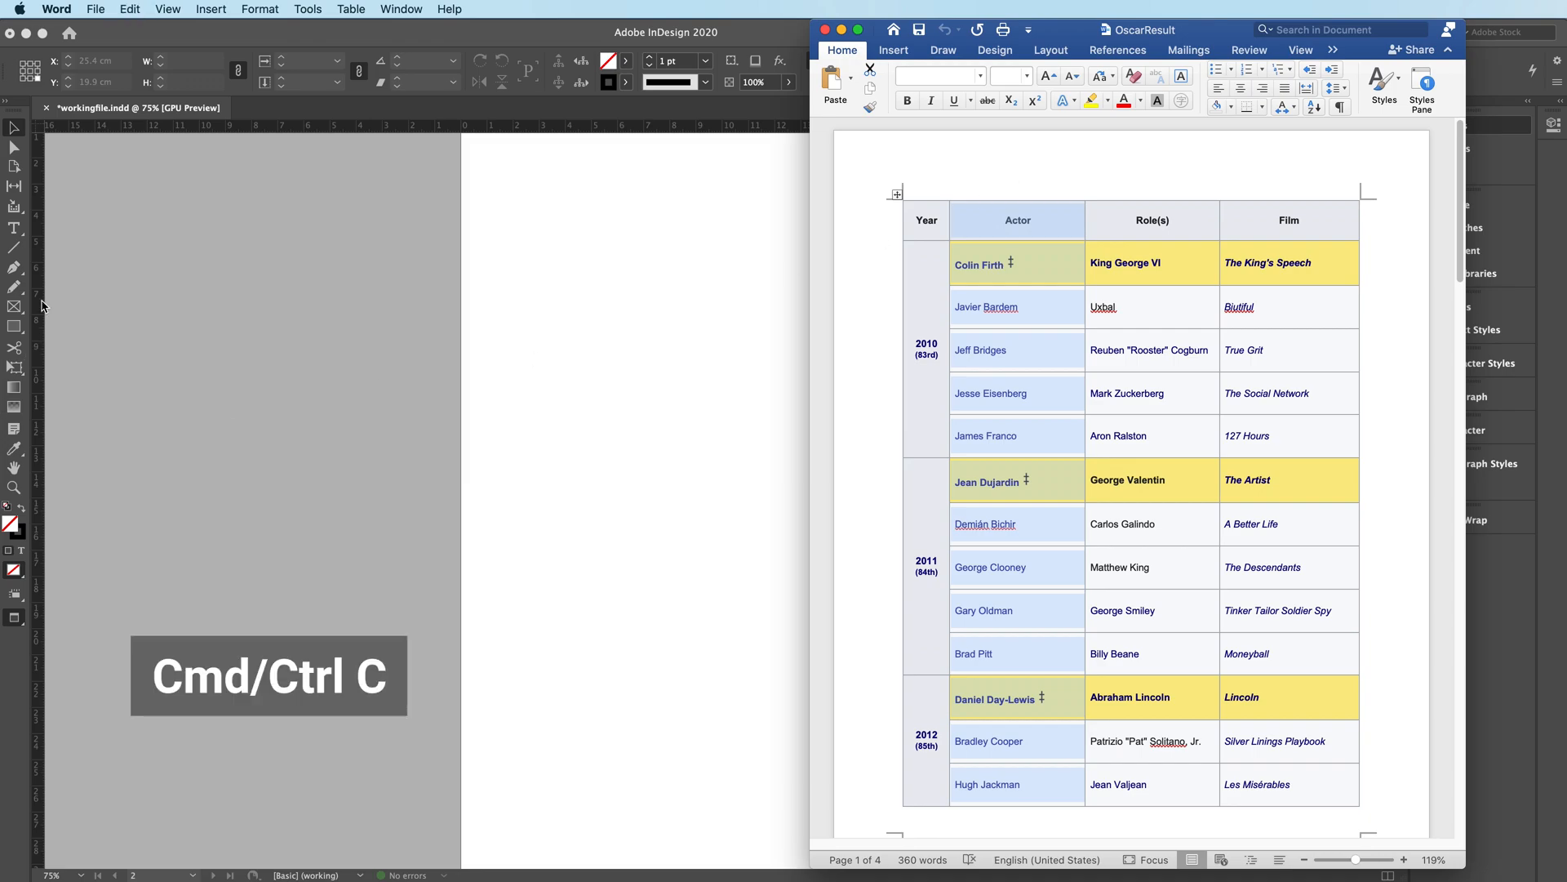
pyautogui.click(17, 232)
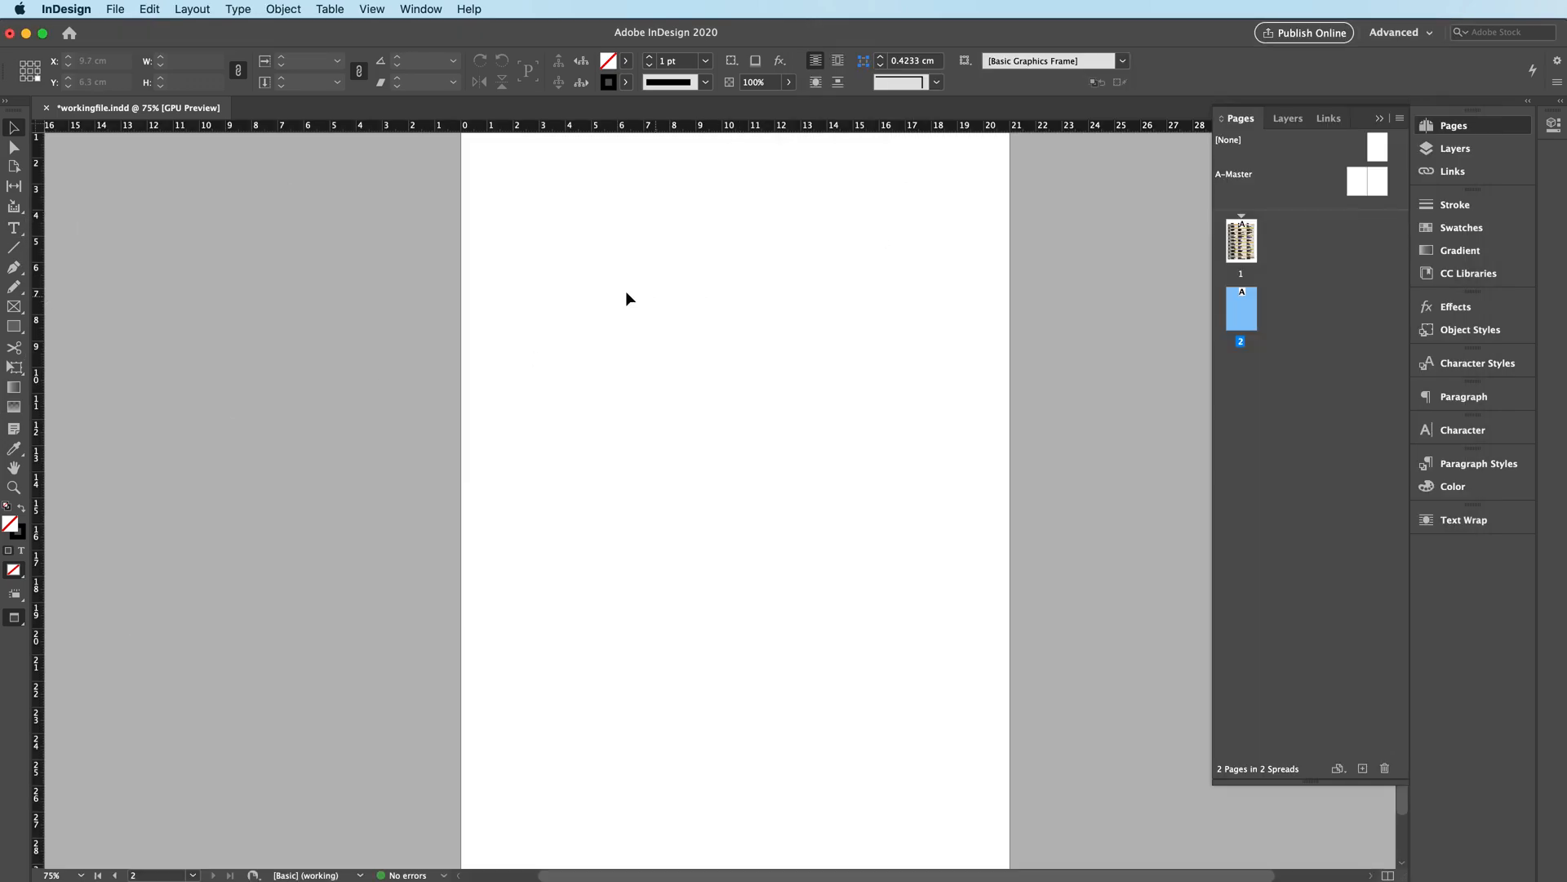
pyautogui.click(17, 232)
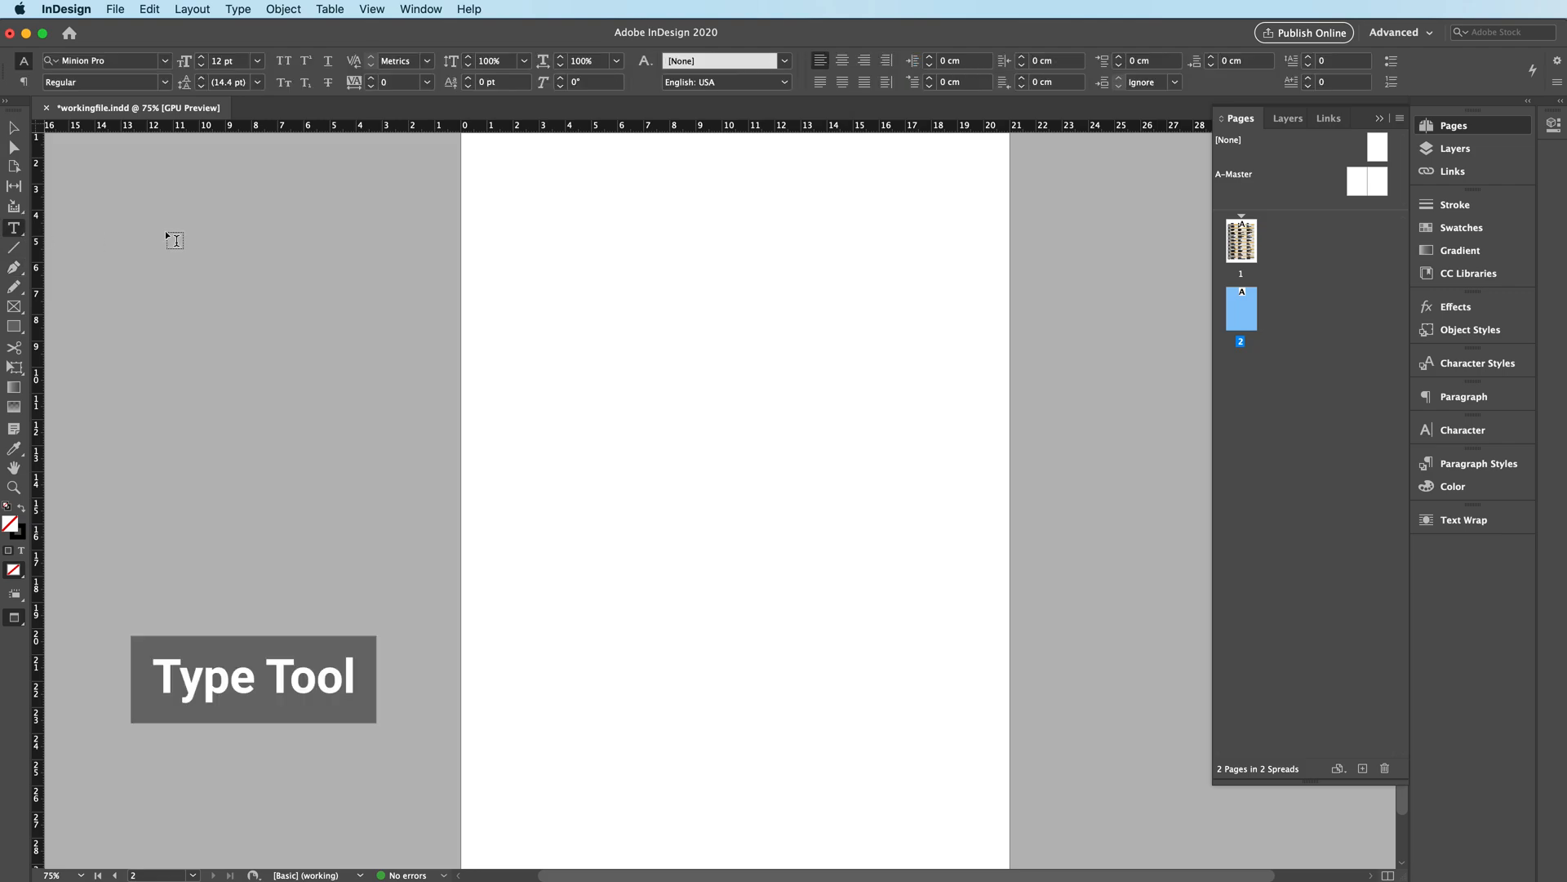
pyautogui.moveTo(591, 196); pyautogui.dragTo(772, 787)
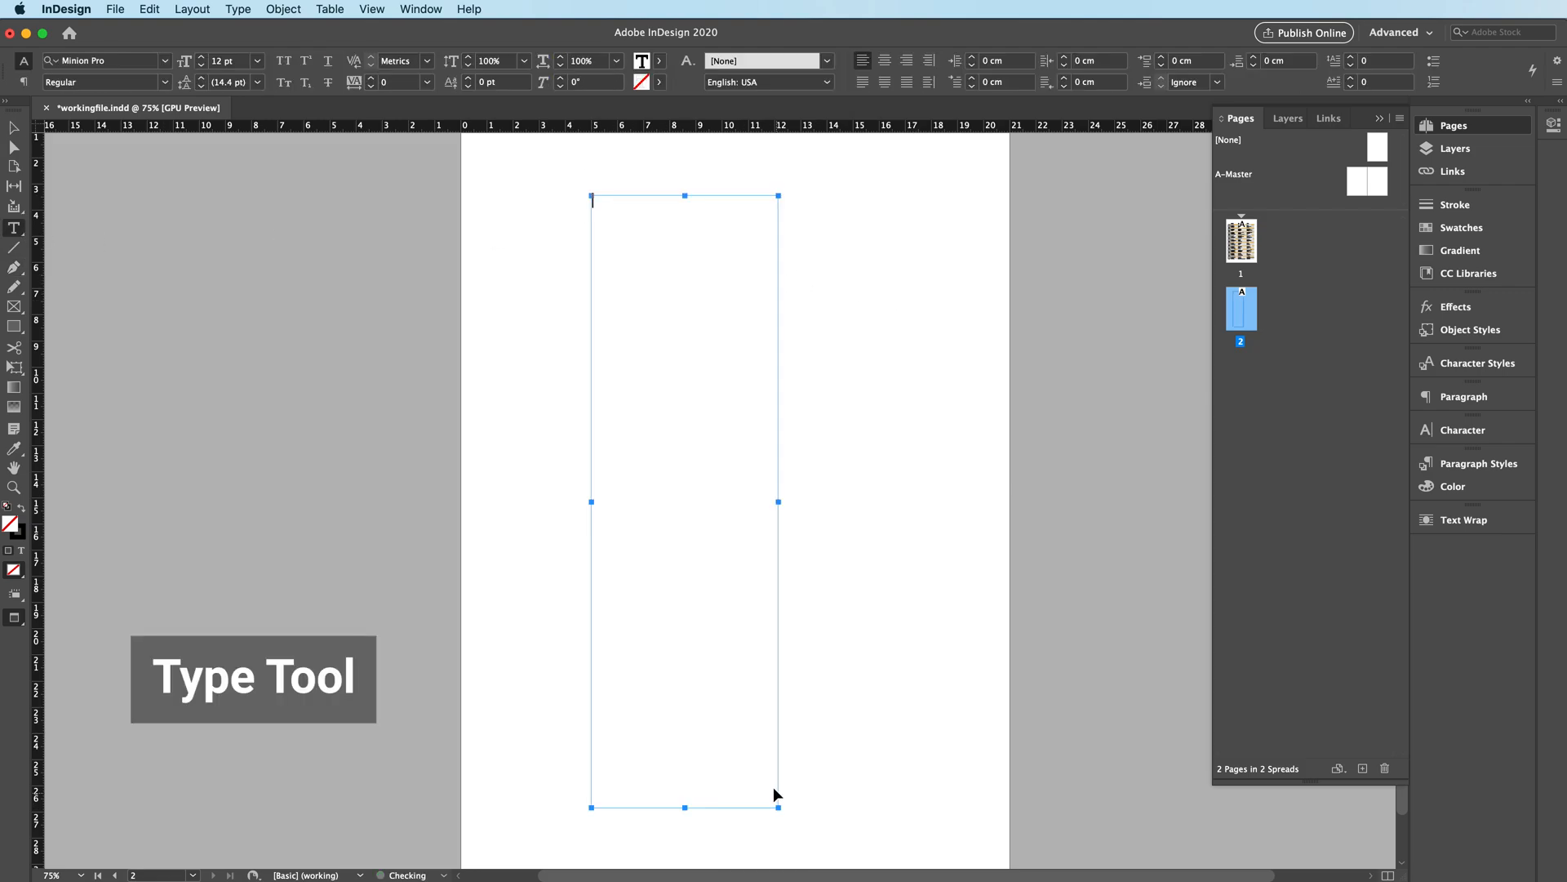
pyautogui.press('super+v')
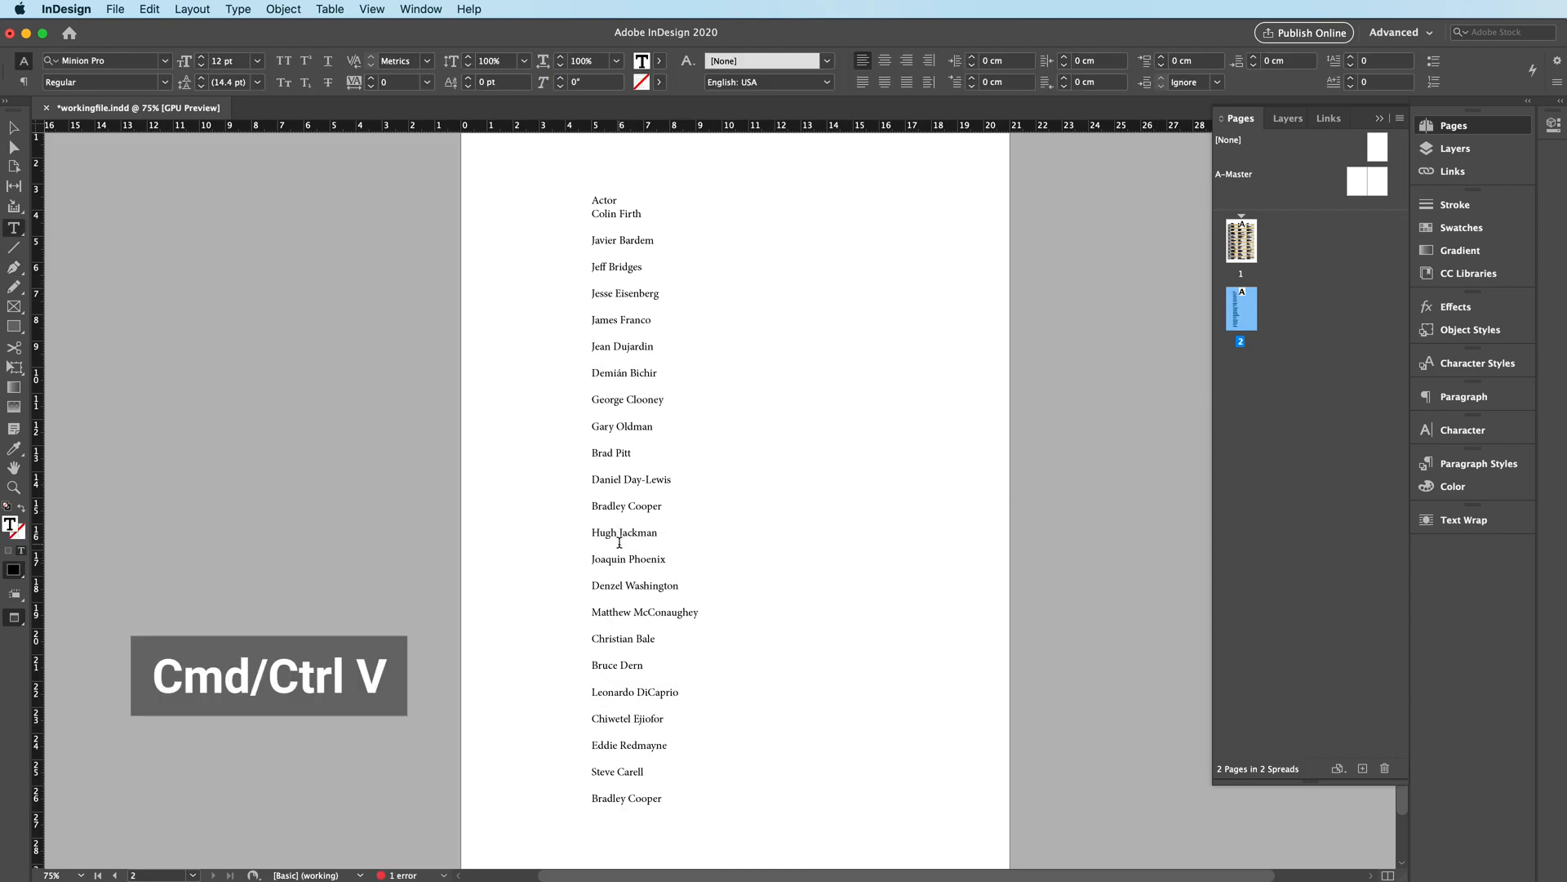
# Step: Highlight all of the pasted actor text to inspect the blank lines, and delete its text frame
pyautogui.click(618, 543)
pyautogui.press('super+a')
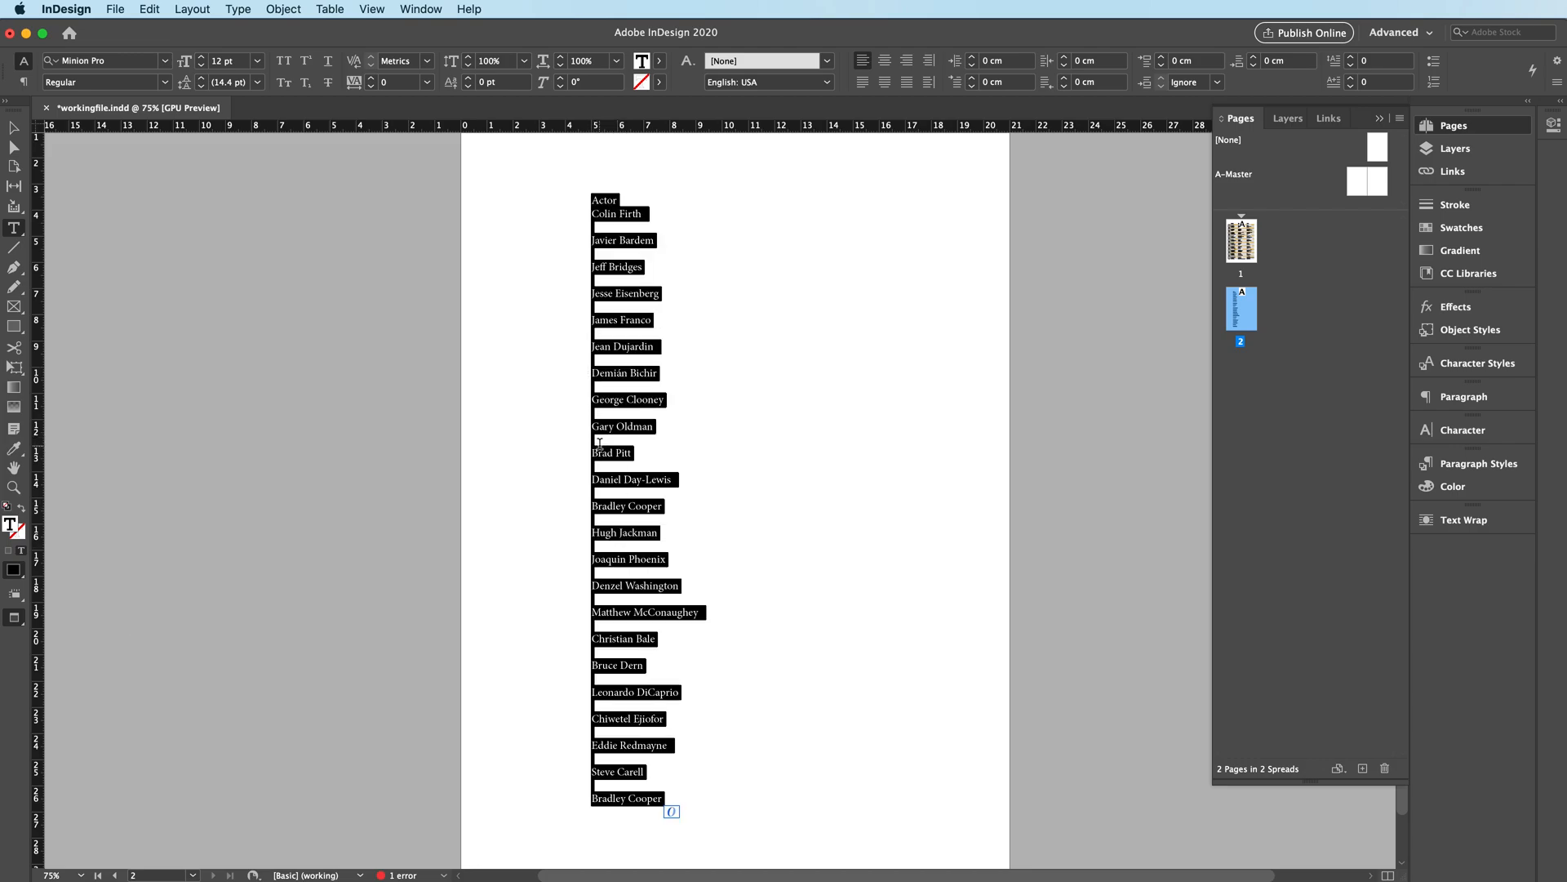
pyautogui.click(13, 131)
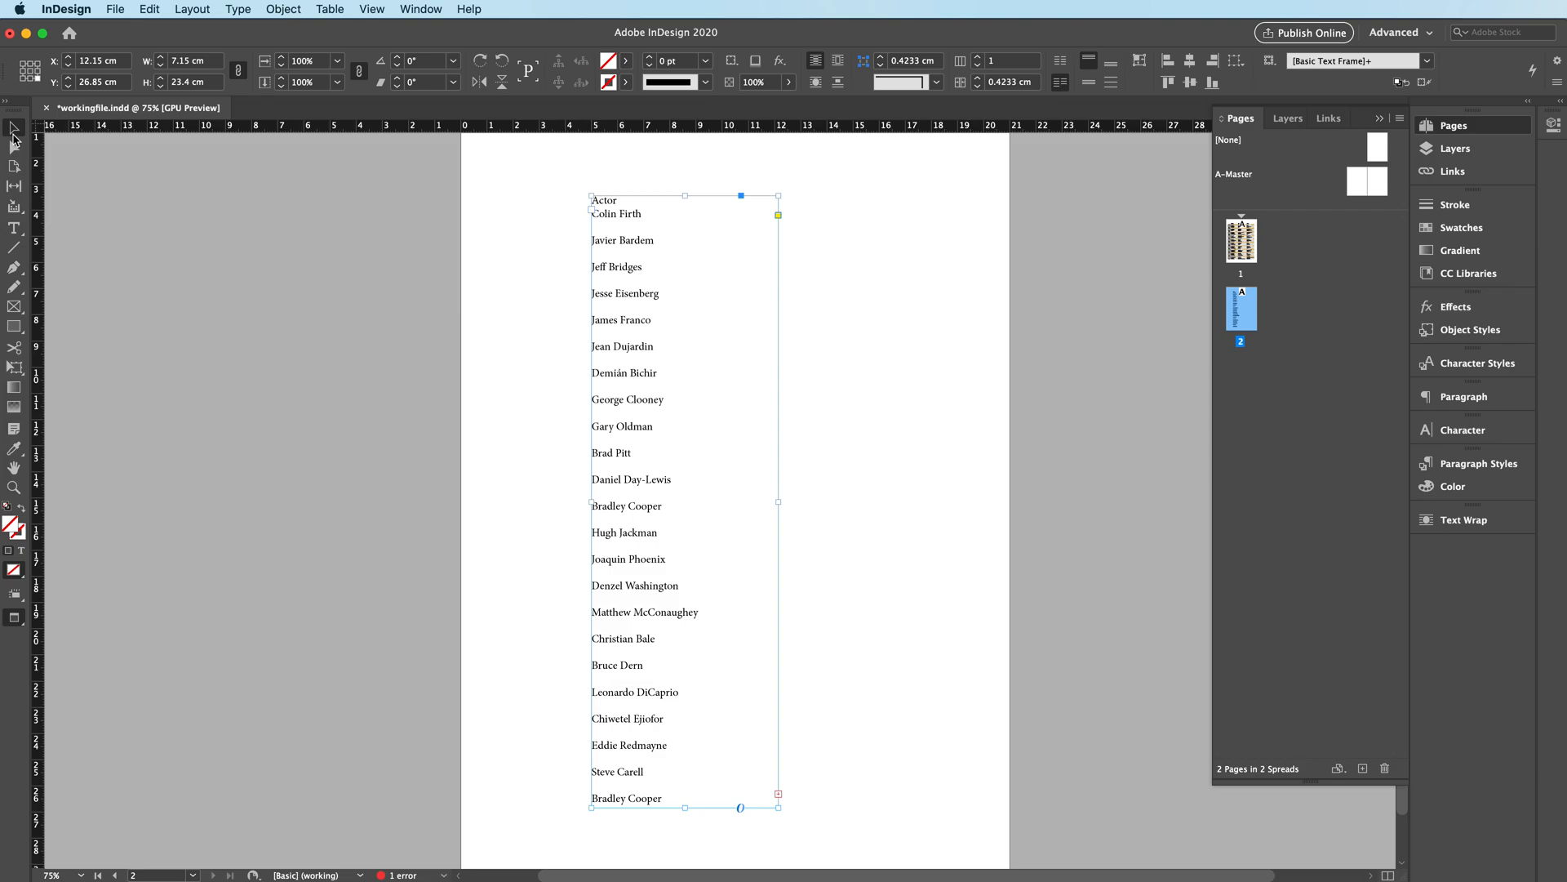
pyautogui.press('Delete')
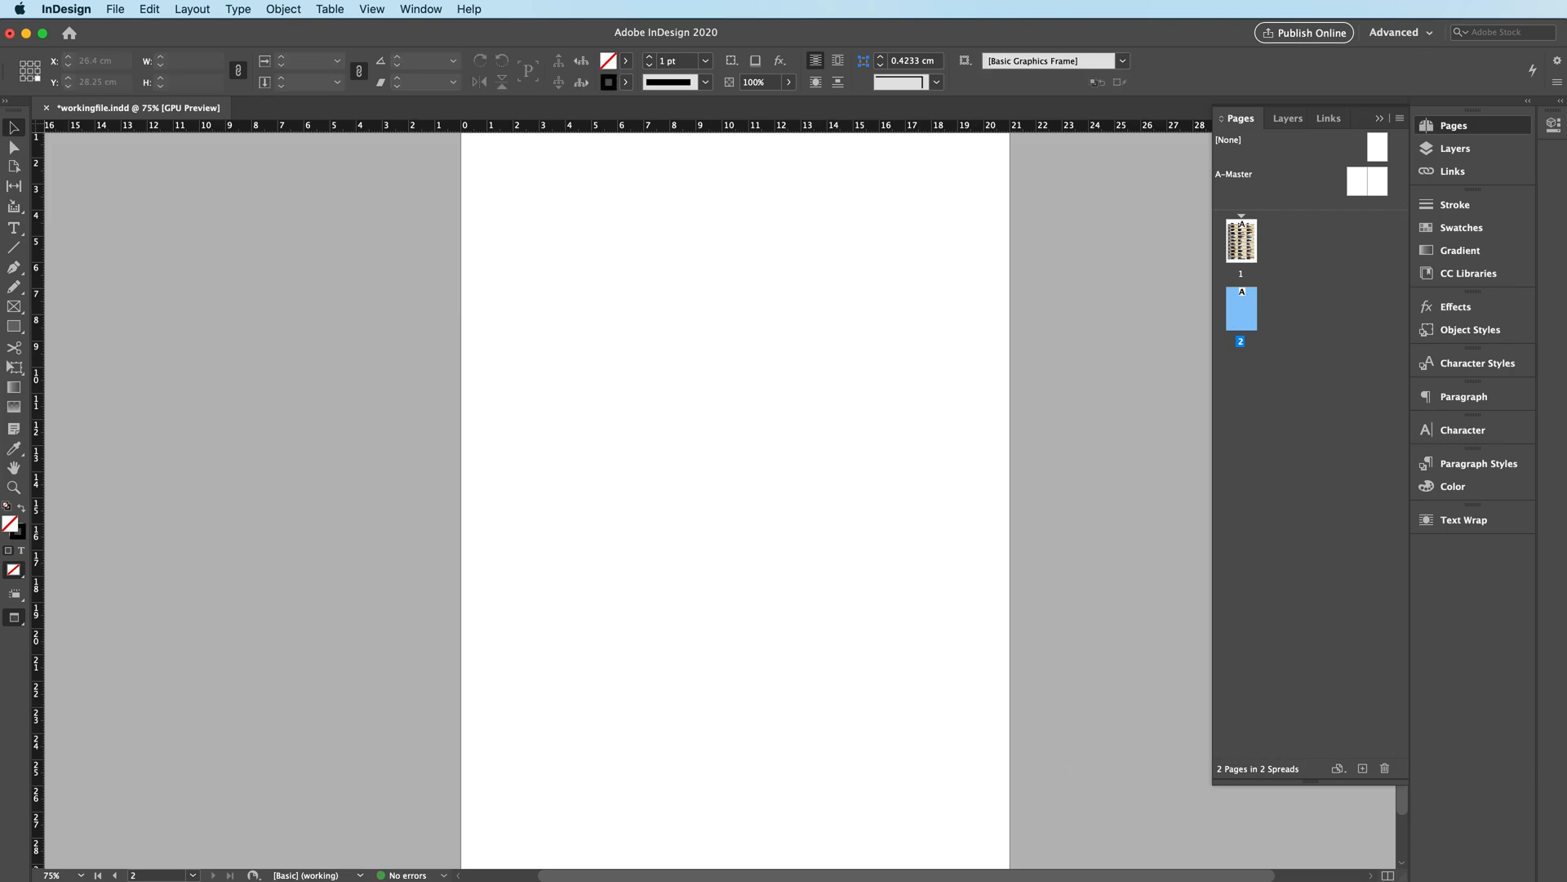
# Step: Copy the Actor column from the Word table into the blank untitled TextEdit document
pyautogui.press('super+Tab')
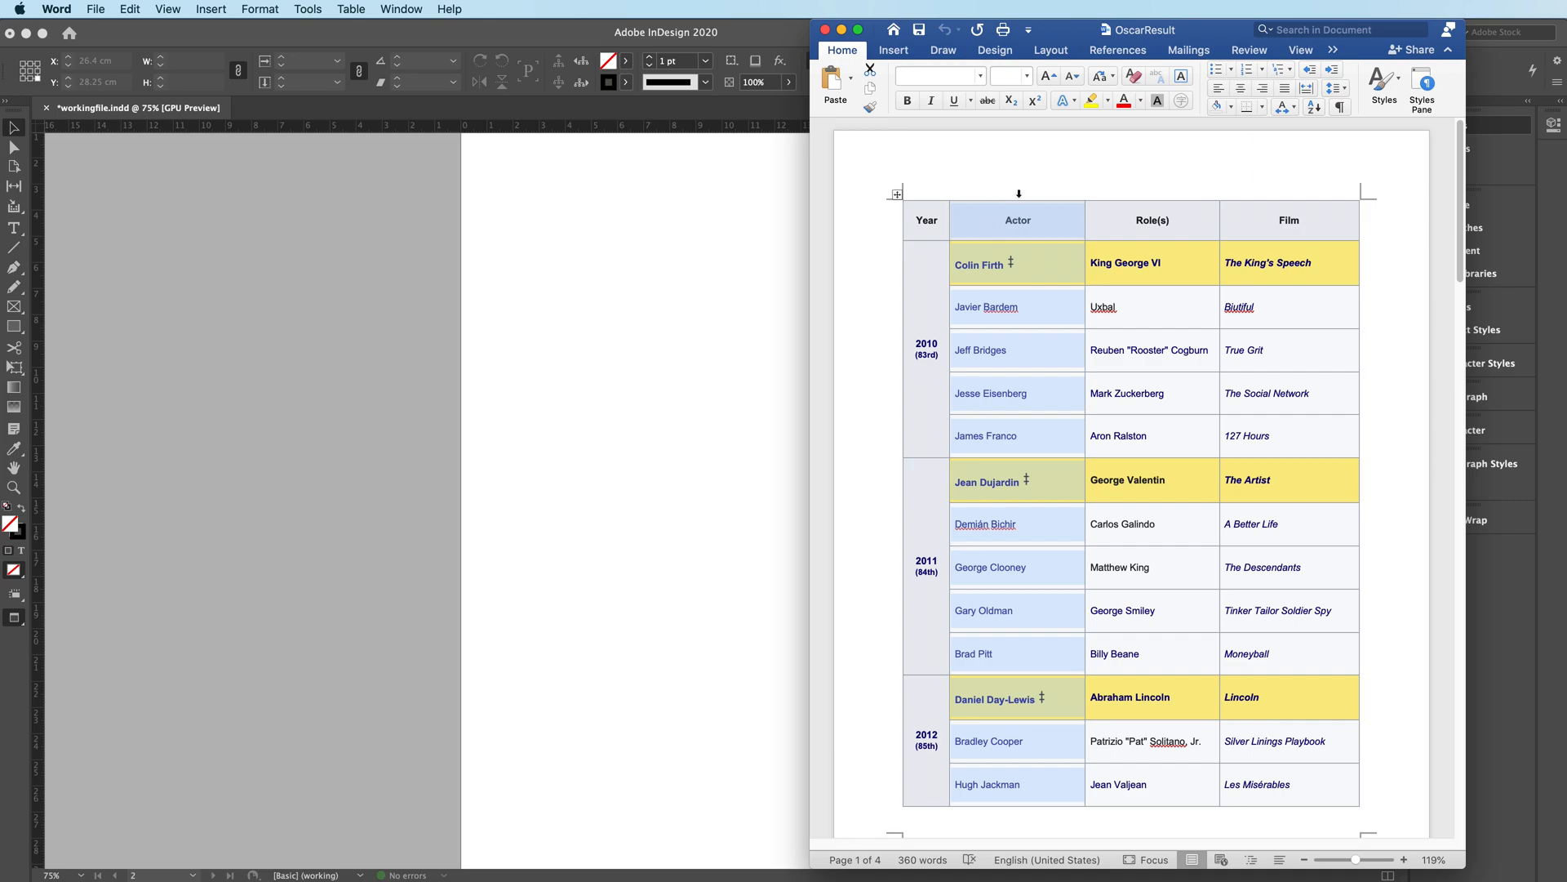
pyautogui.press('super+c')
pyautogui.press('super+Tab')
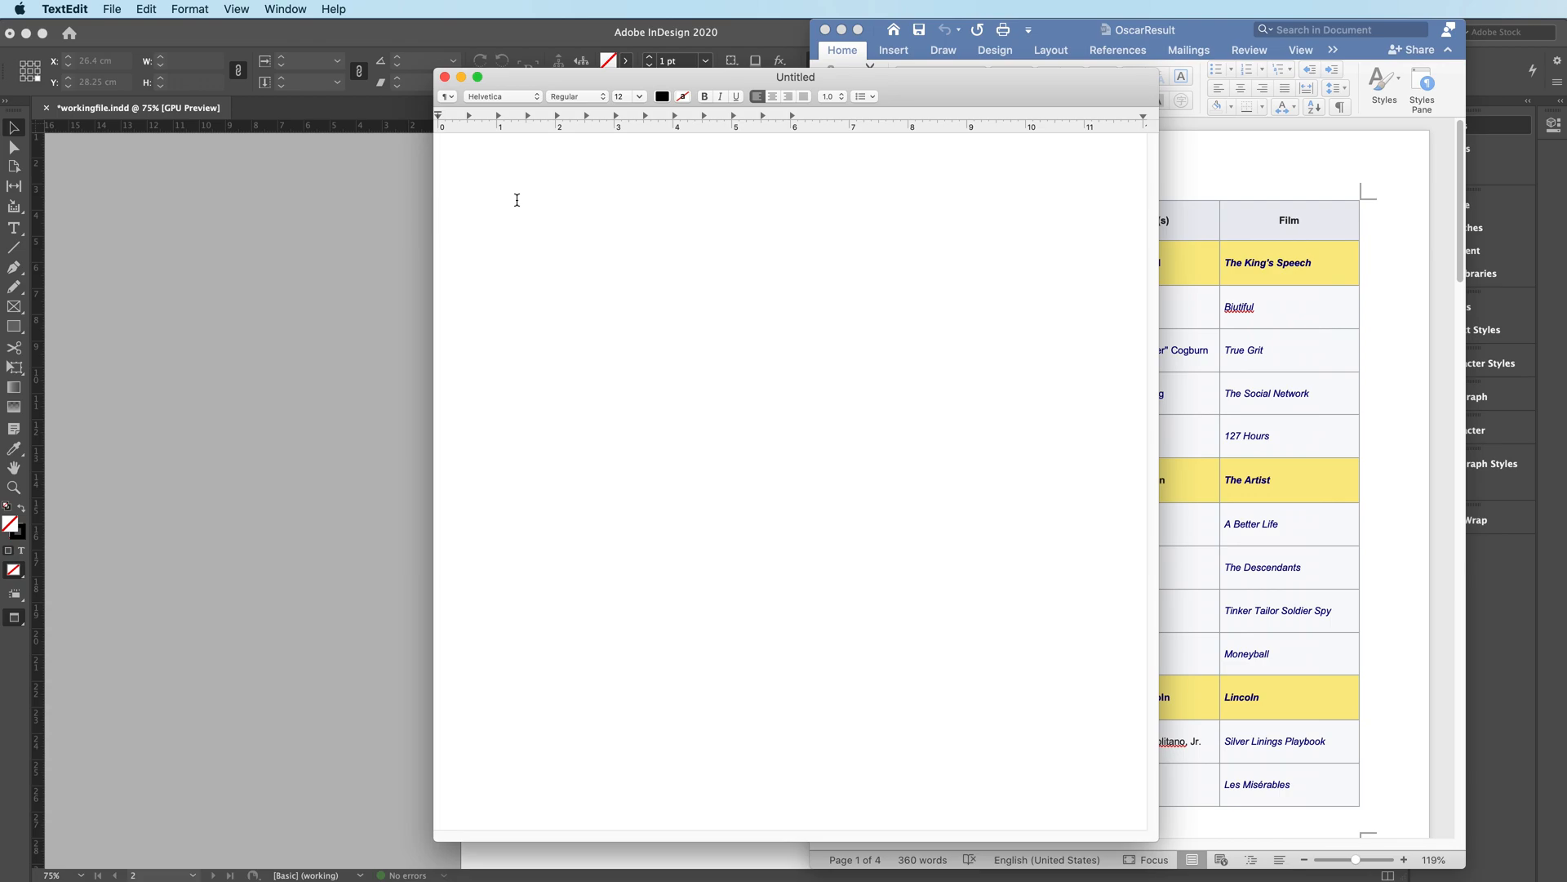
pyautogui.press('super+v')
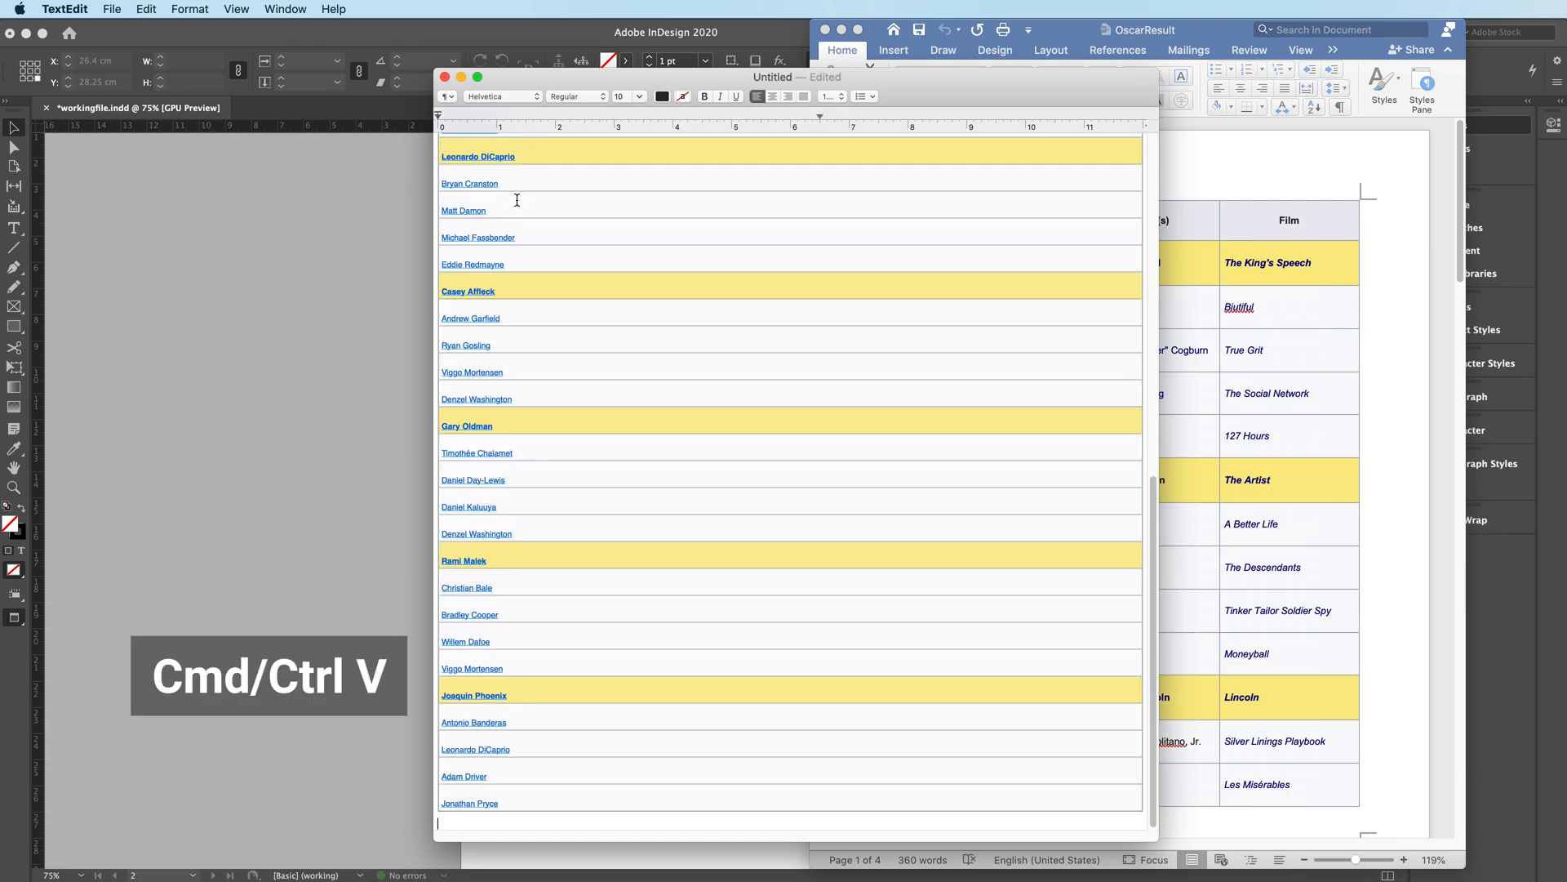
pyautogui.scroll(20, 591, 452)
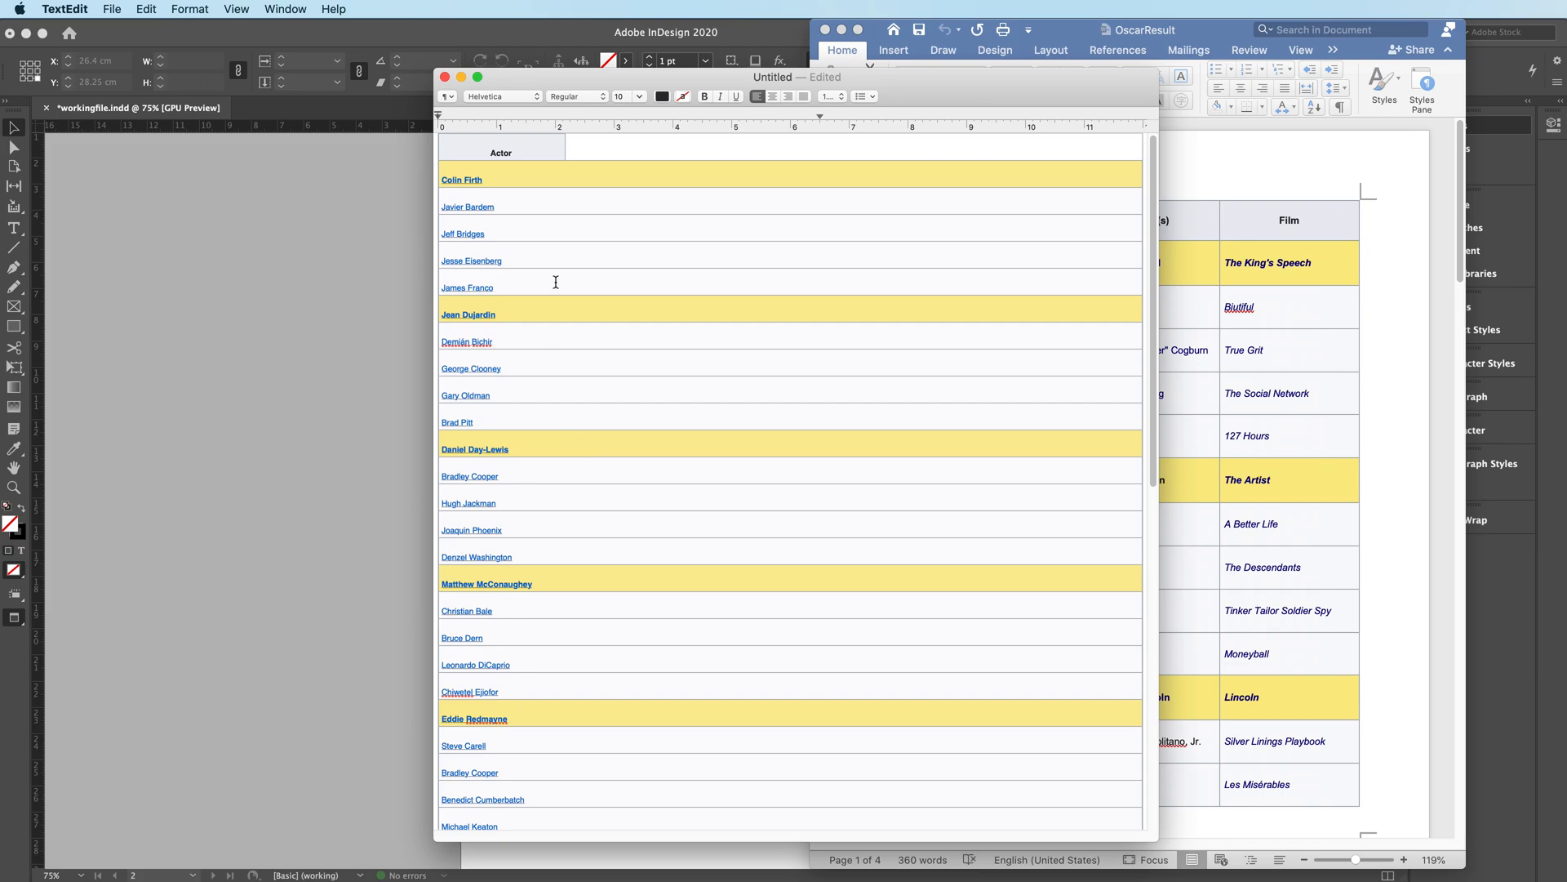
# Step: Copy the whole actor list from TextEdit into a new tall InDesign text frame on page 2 and select all its text
pyautogui.press('super+a')
pyautogui.press('super+c')
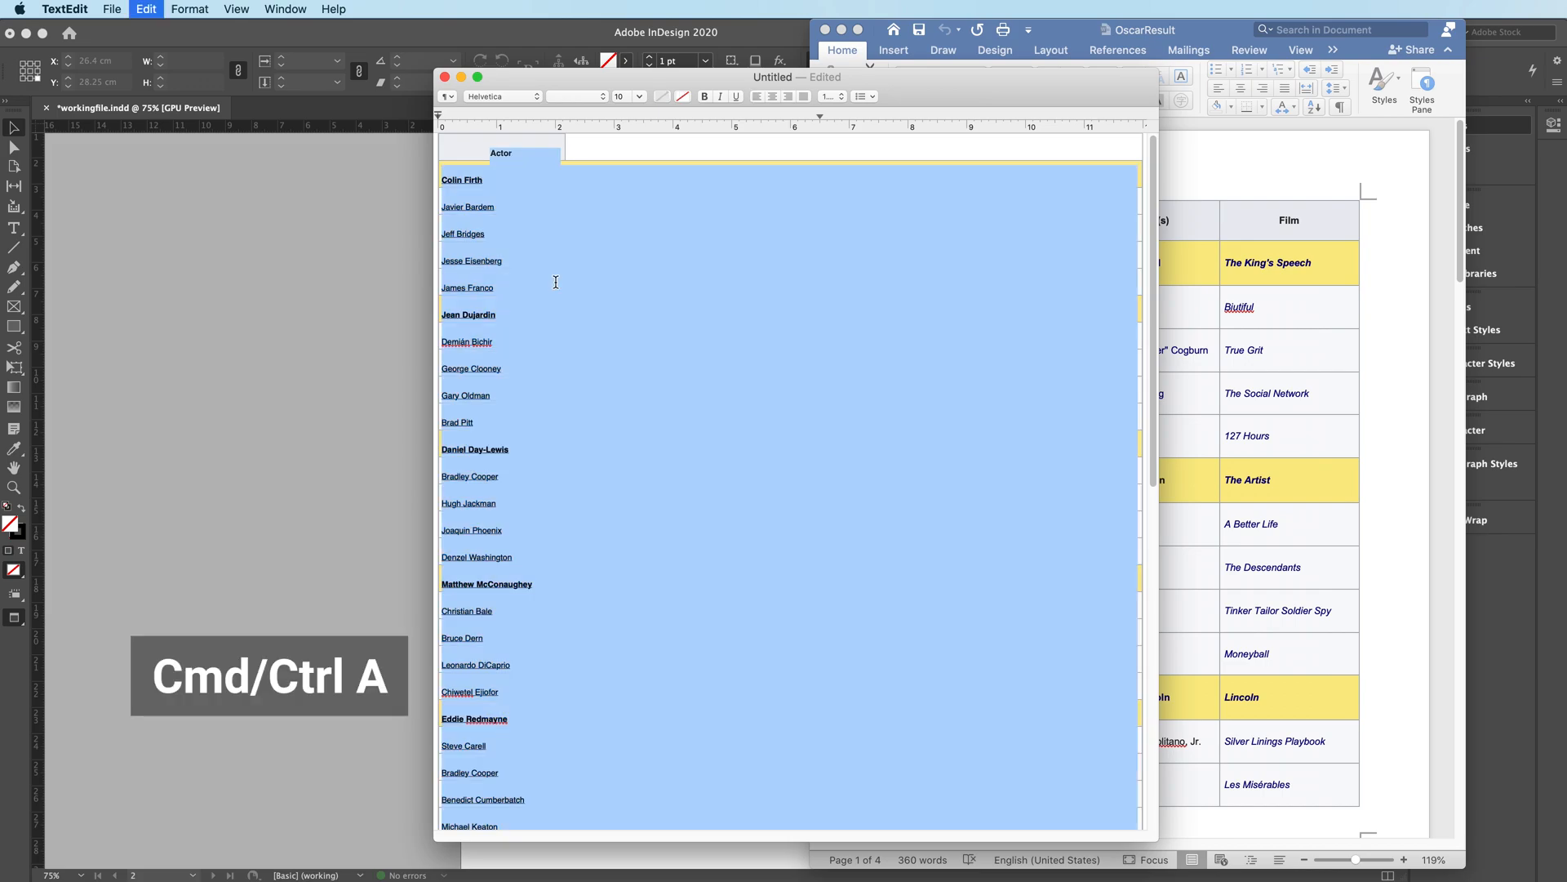
pyautogui.click(270, 437)
pyautogui.click(14, 229)
pyautogui.moveTo(527, 190); pyautogui.dragTo(754, 840)
pyautogui.press('super+v')
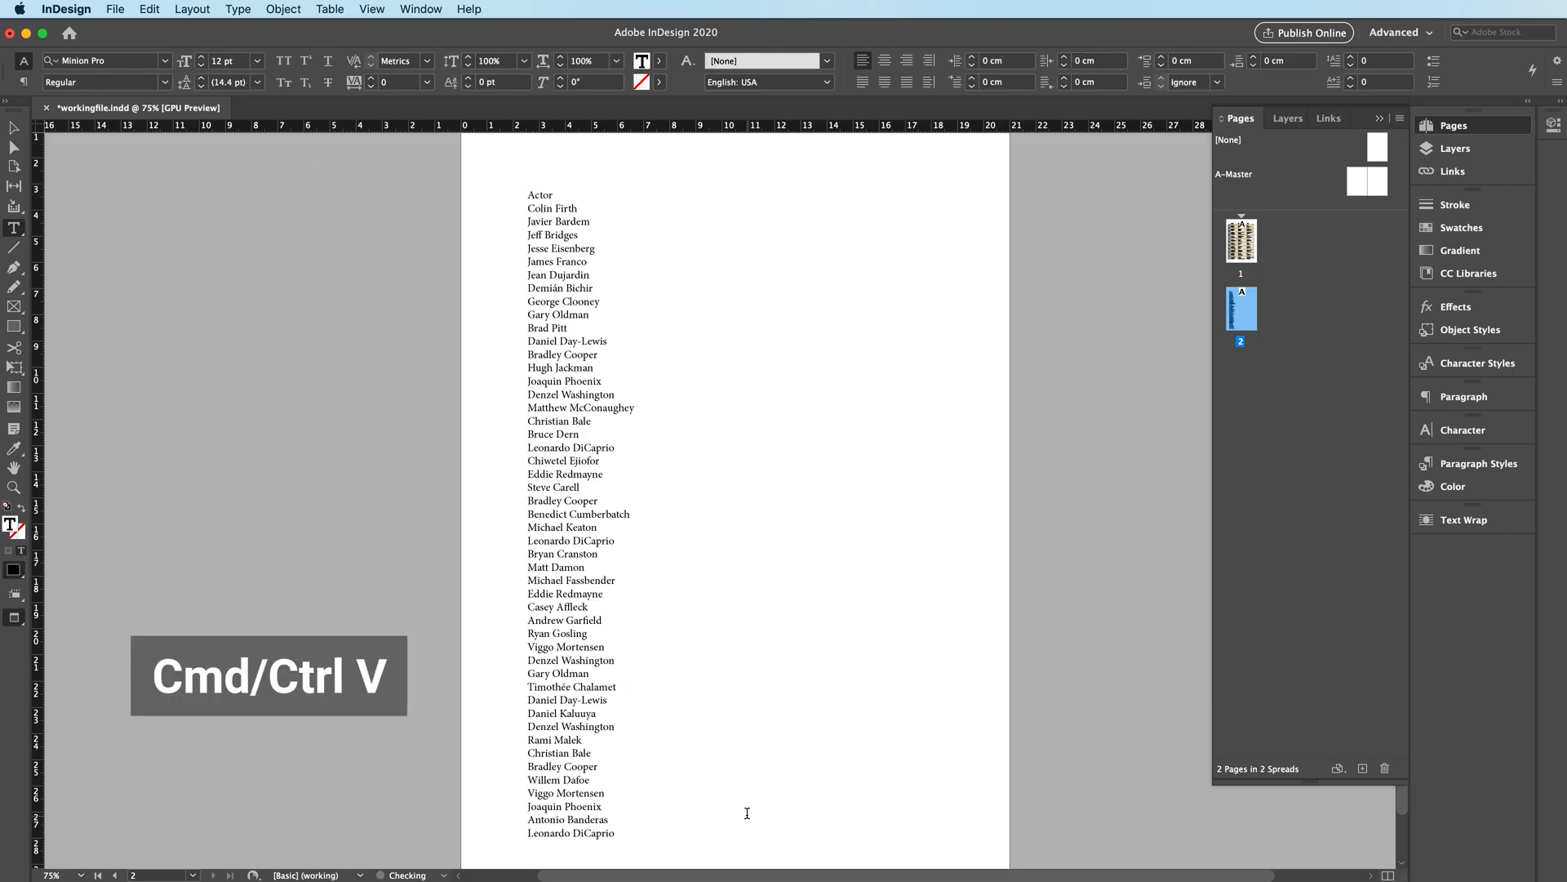
pyautogui.click(530, 411)
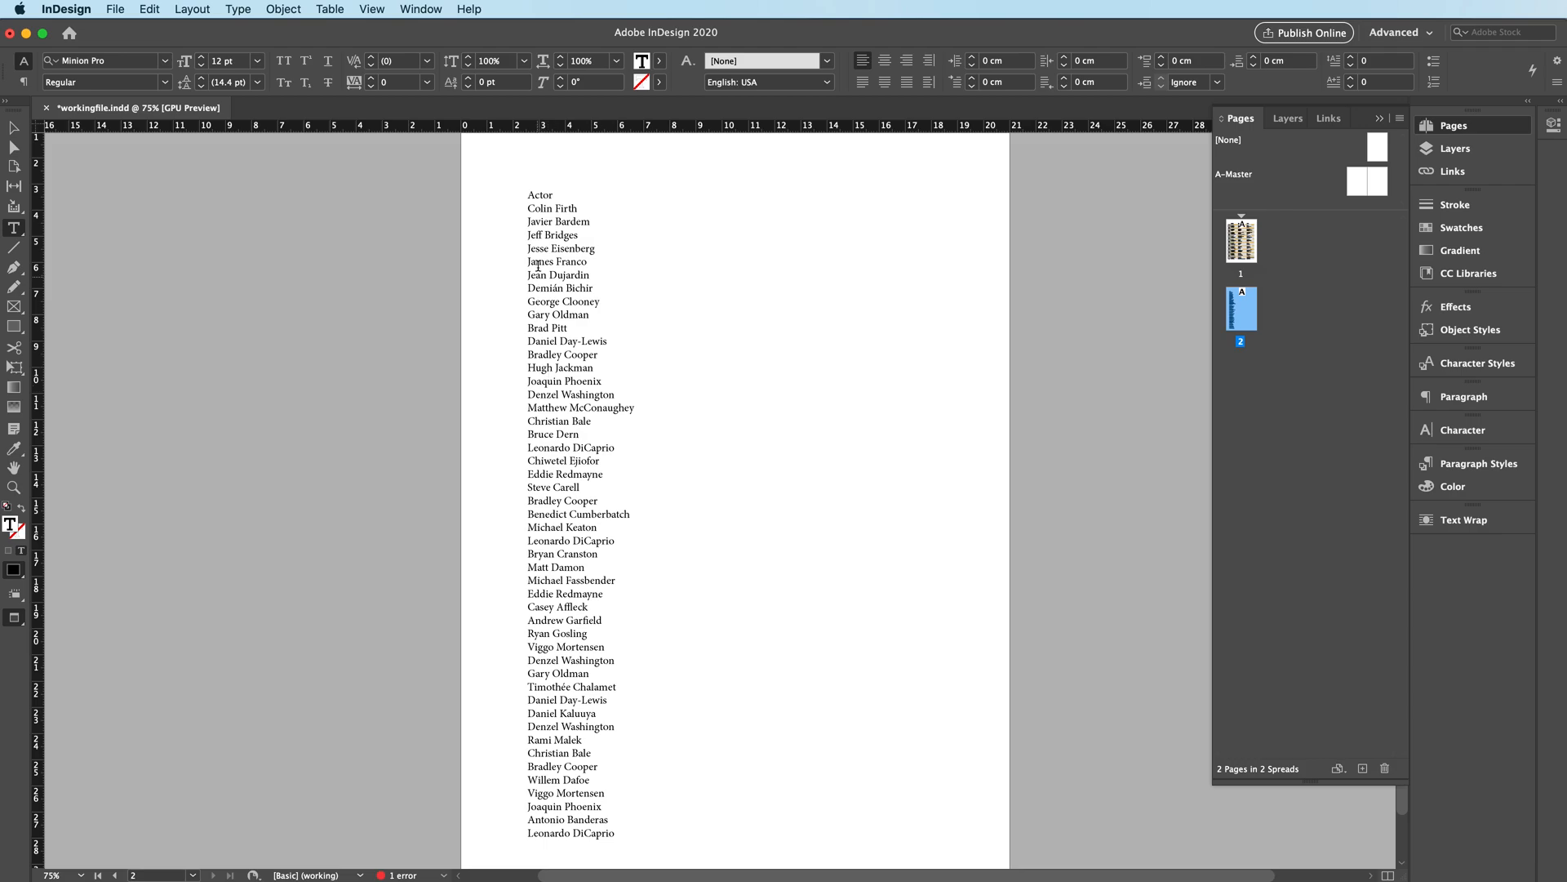
pyautogui.press('super+a')
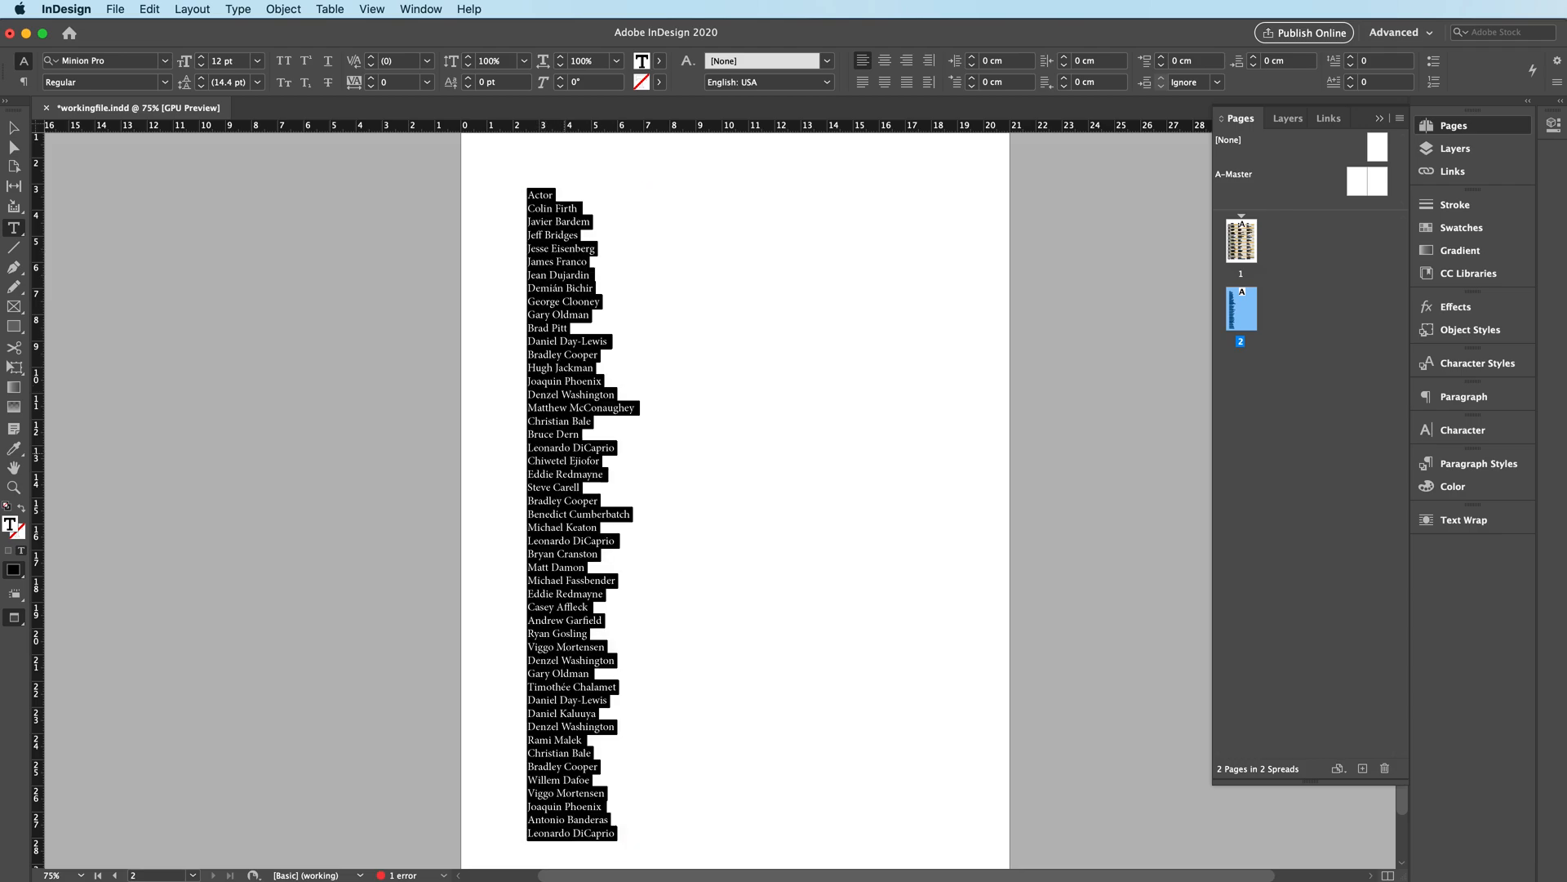
# Step: Format the whole actor list in Bw Vivant Regular at 9 pt
pyautogui.click(126, 61)
pyautogui.write('bw vivant')
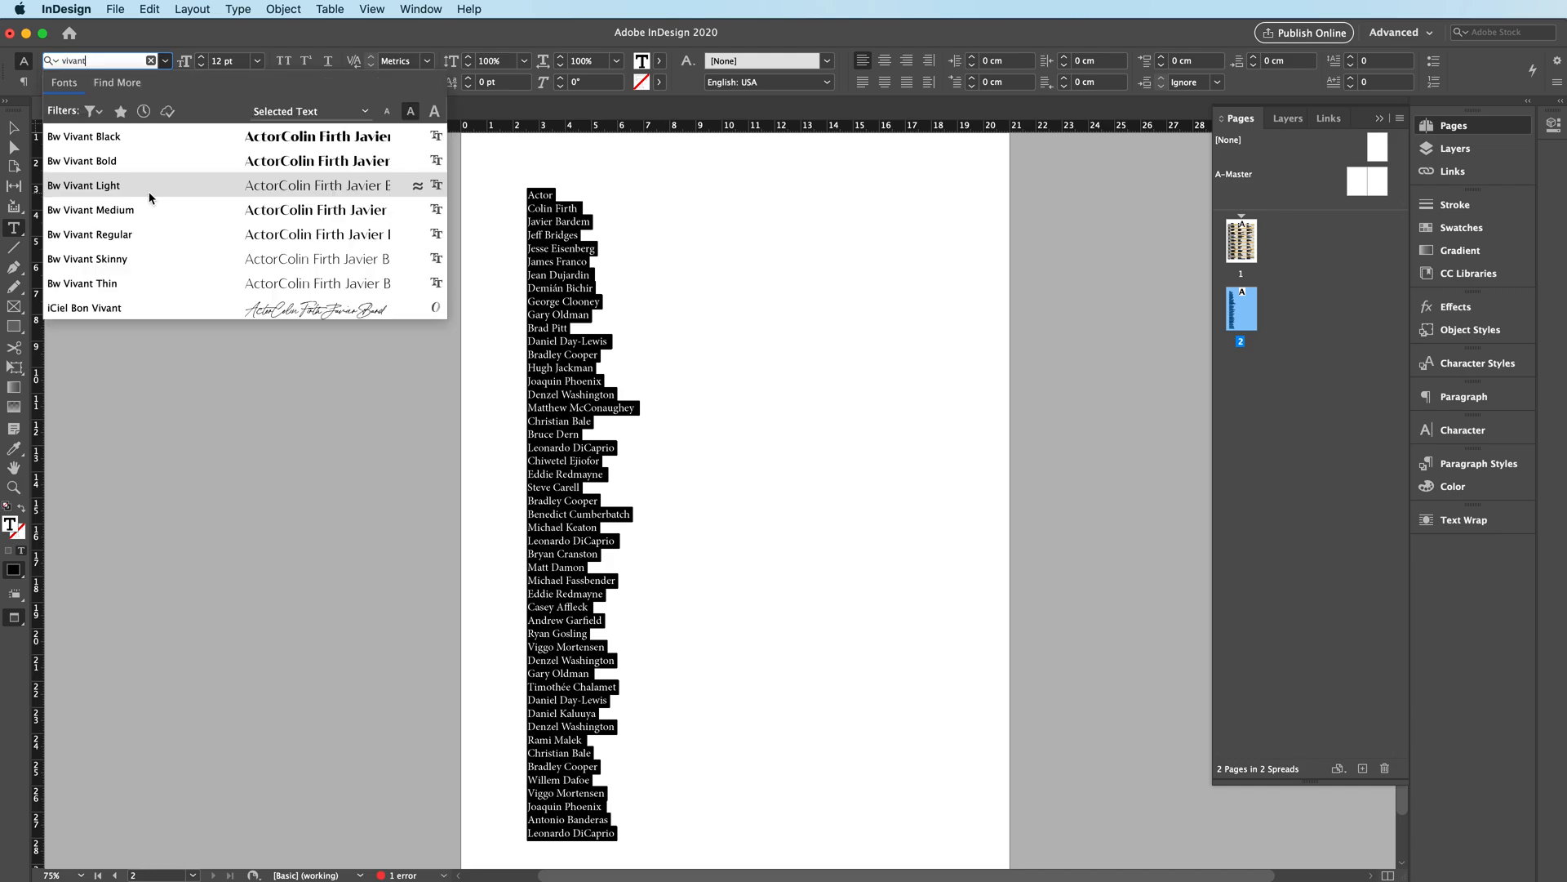
pyautogui.click(149, 227)
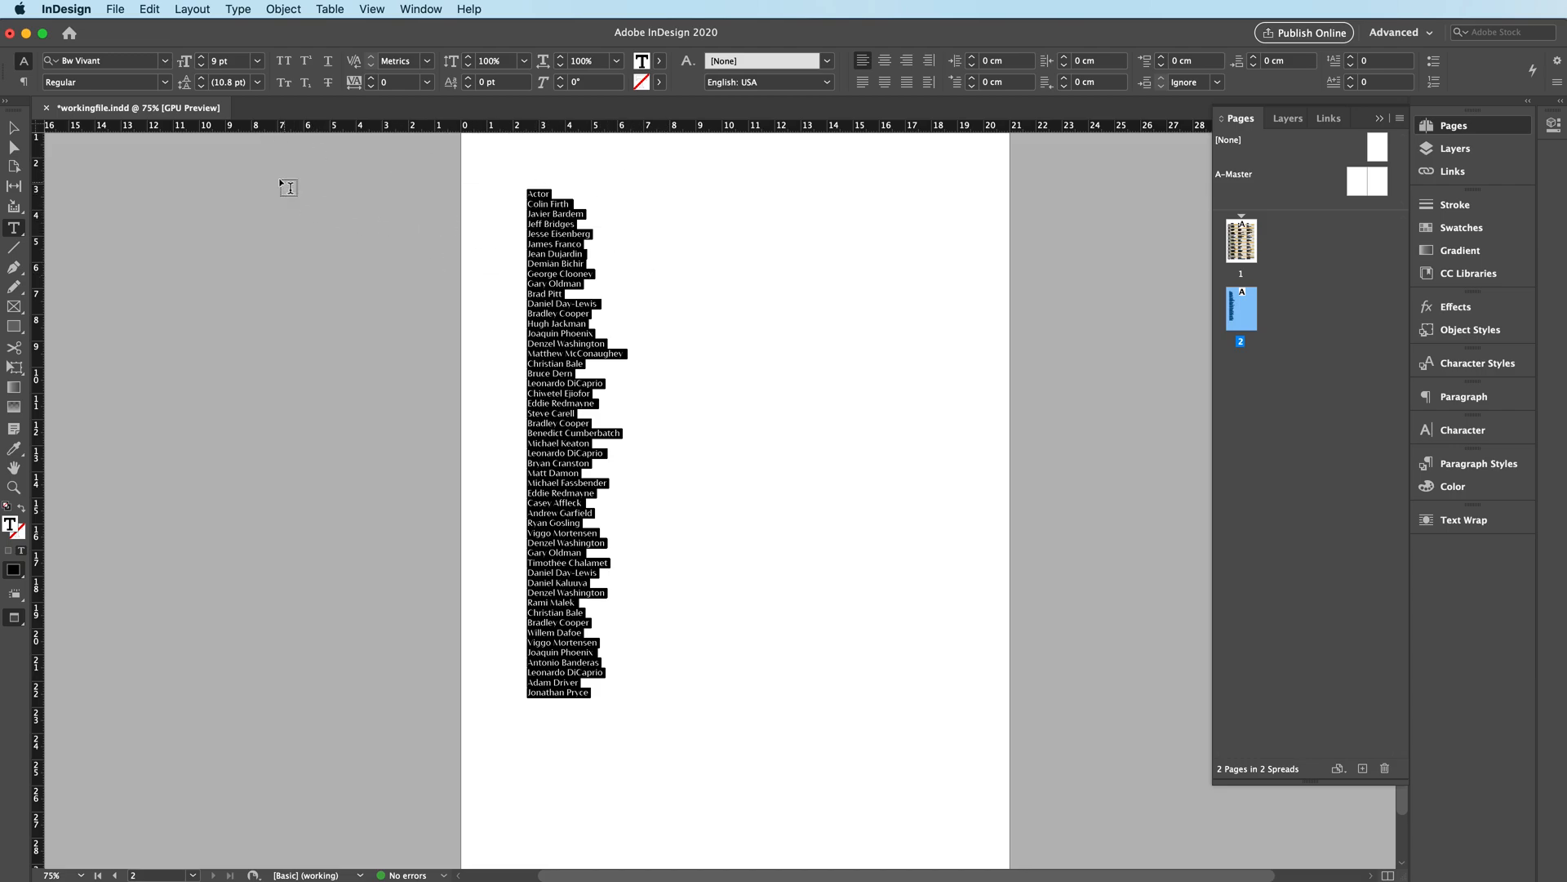
# Step: Shrink the actor text frame to fit its text in height and width, and duplicate it alongside as a second column
pyautogui.click(13, 128)
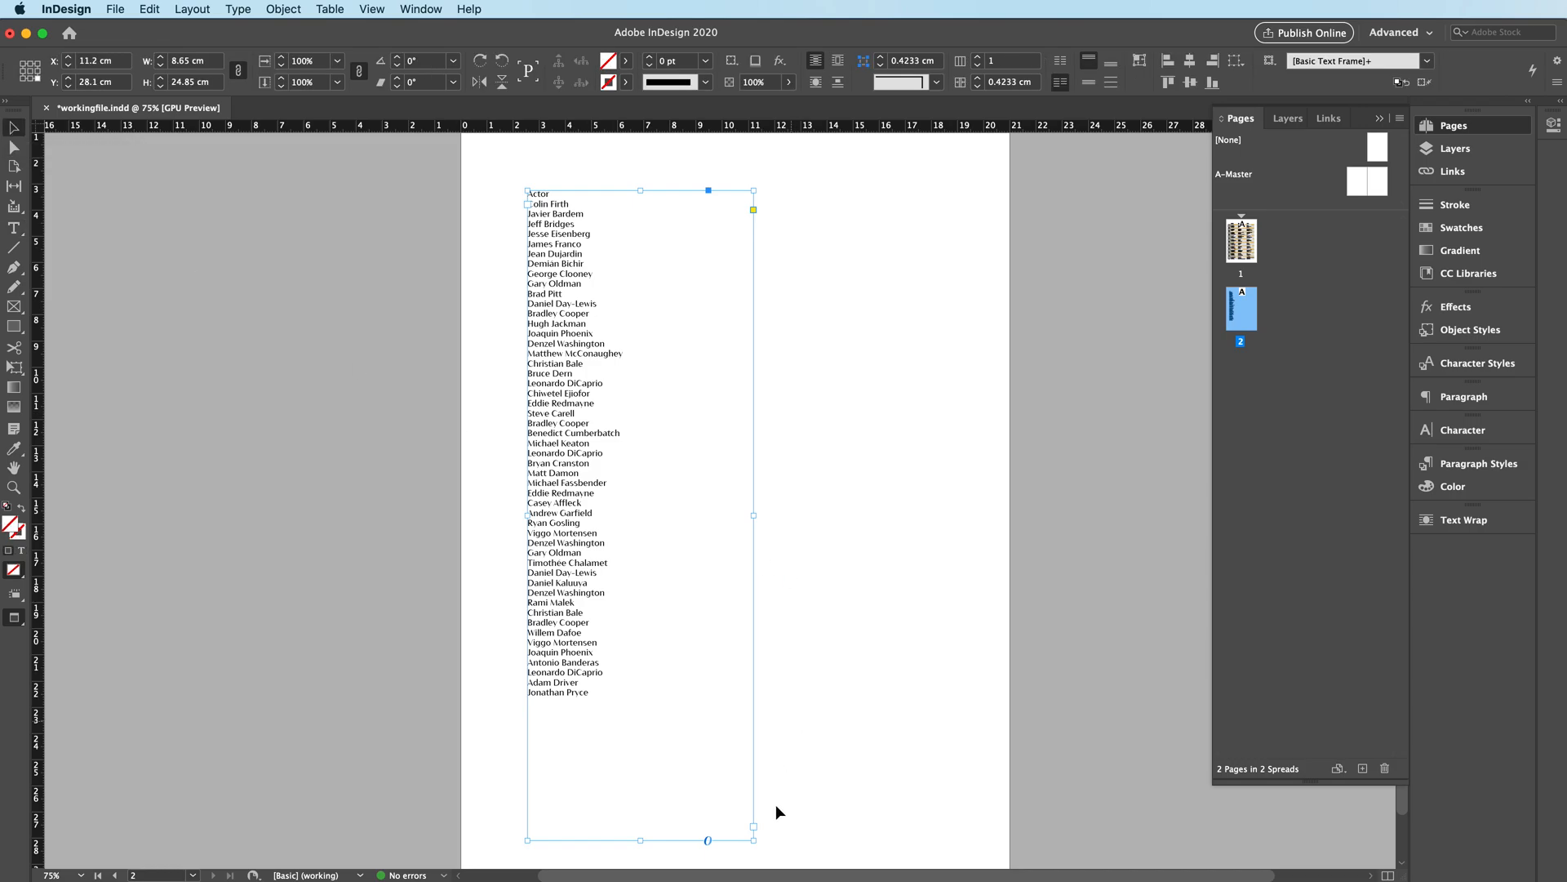
pyautogui.moveTo(753, 840); pyautogui.dragTo(592, 600)
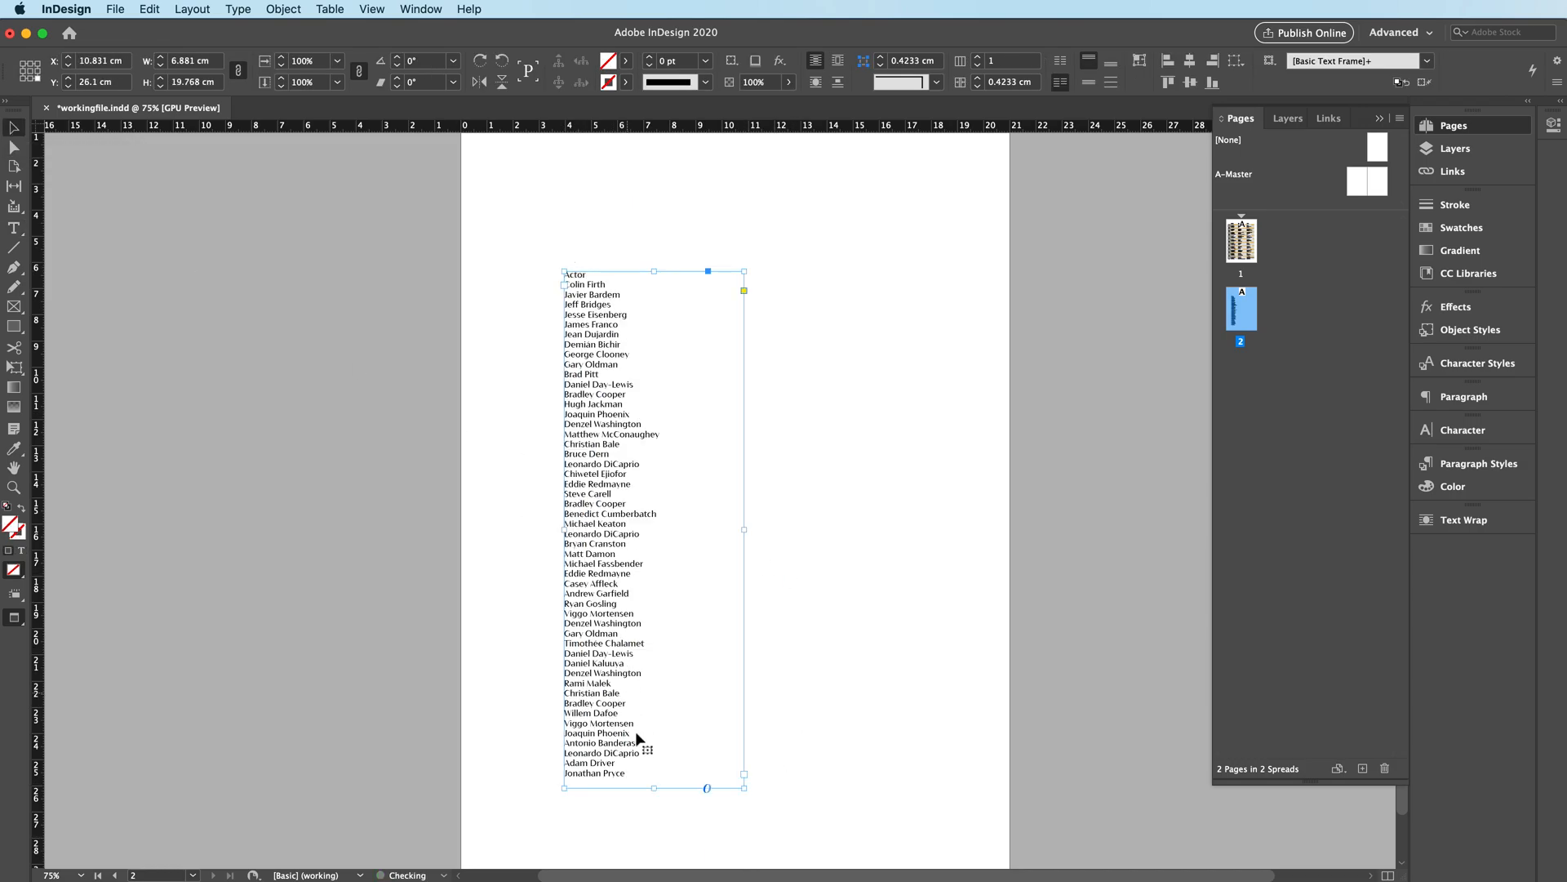
pyautogui.doubleClick(604, 785)
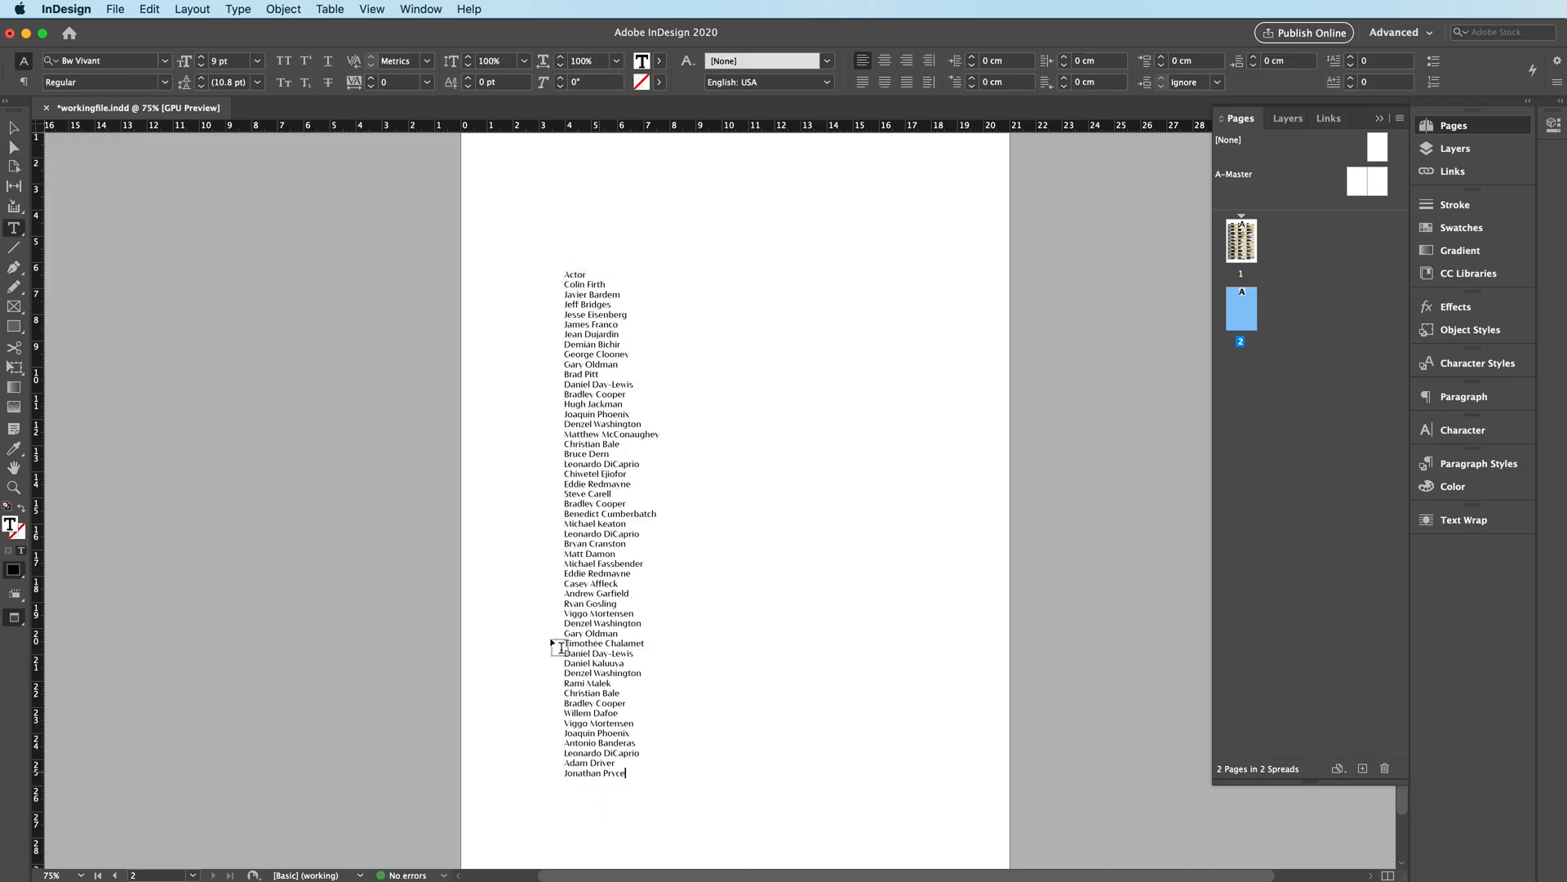
pyautogui.click(13, 127)
pyautogui.doubleClick(653, 787)
pyautogui.doubleClick(743, 524)
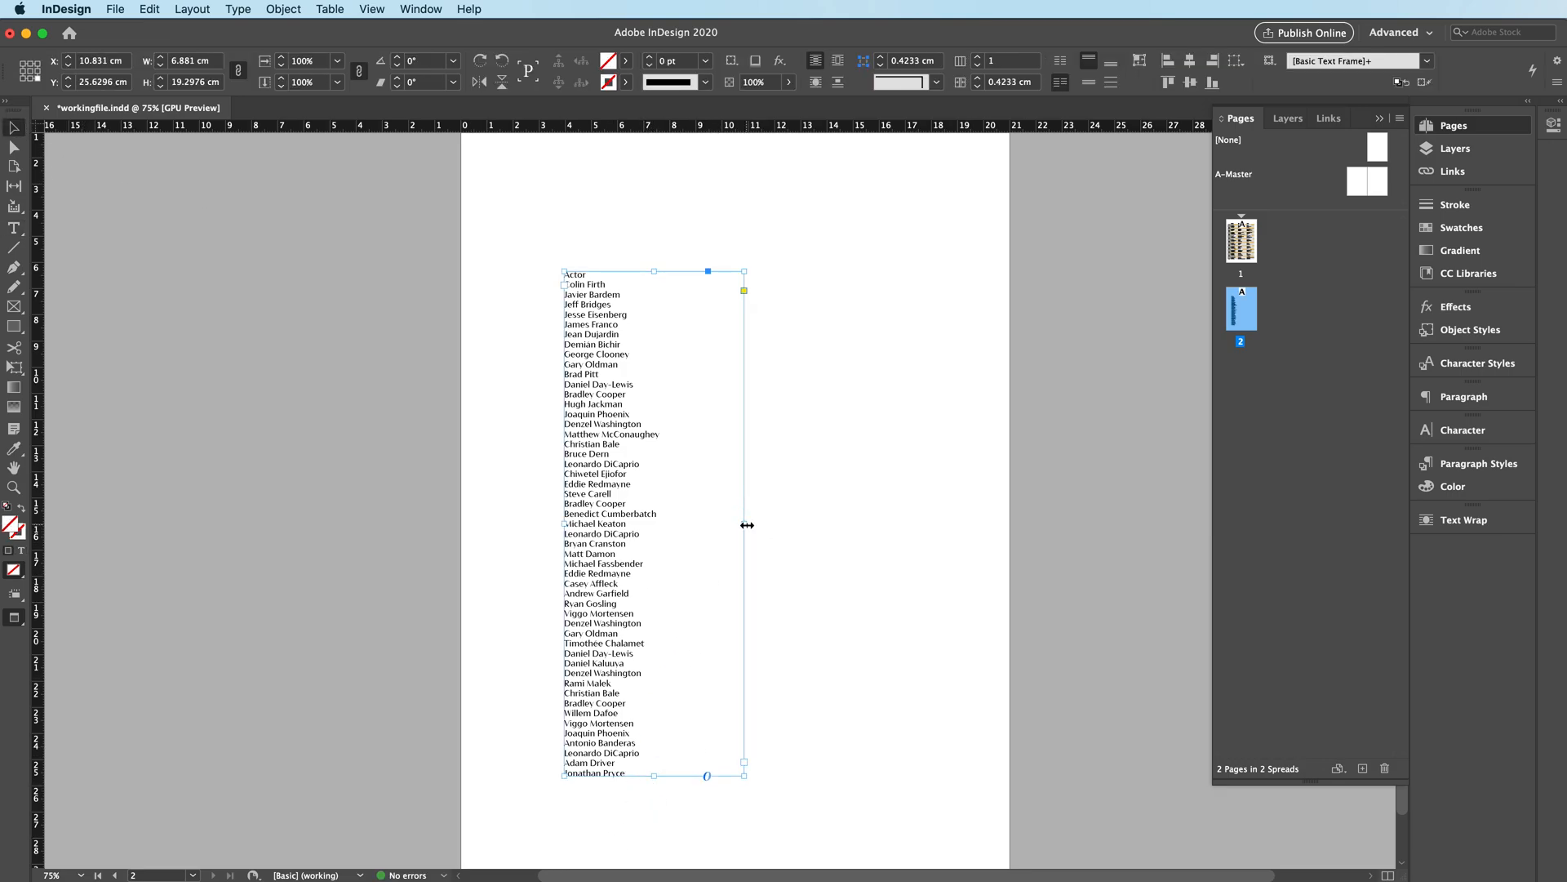
pyautogui.moveTo(580, 621); pyautogui.dragTo(690, 625)
# Step: Copy the Role(s) column from the Word table into the untitled TextEdit document and select all of it
pyautogui.press('super+Tab')
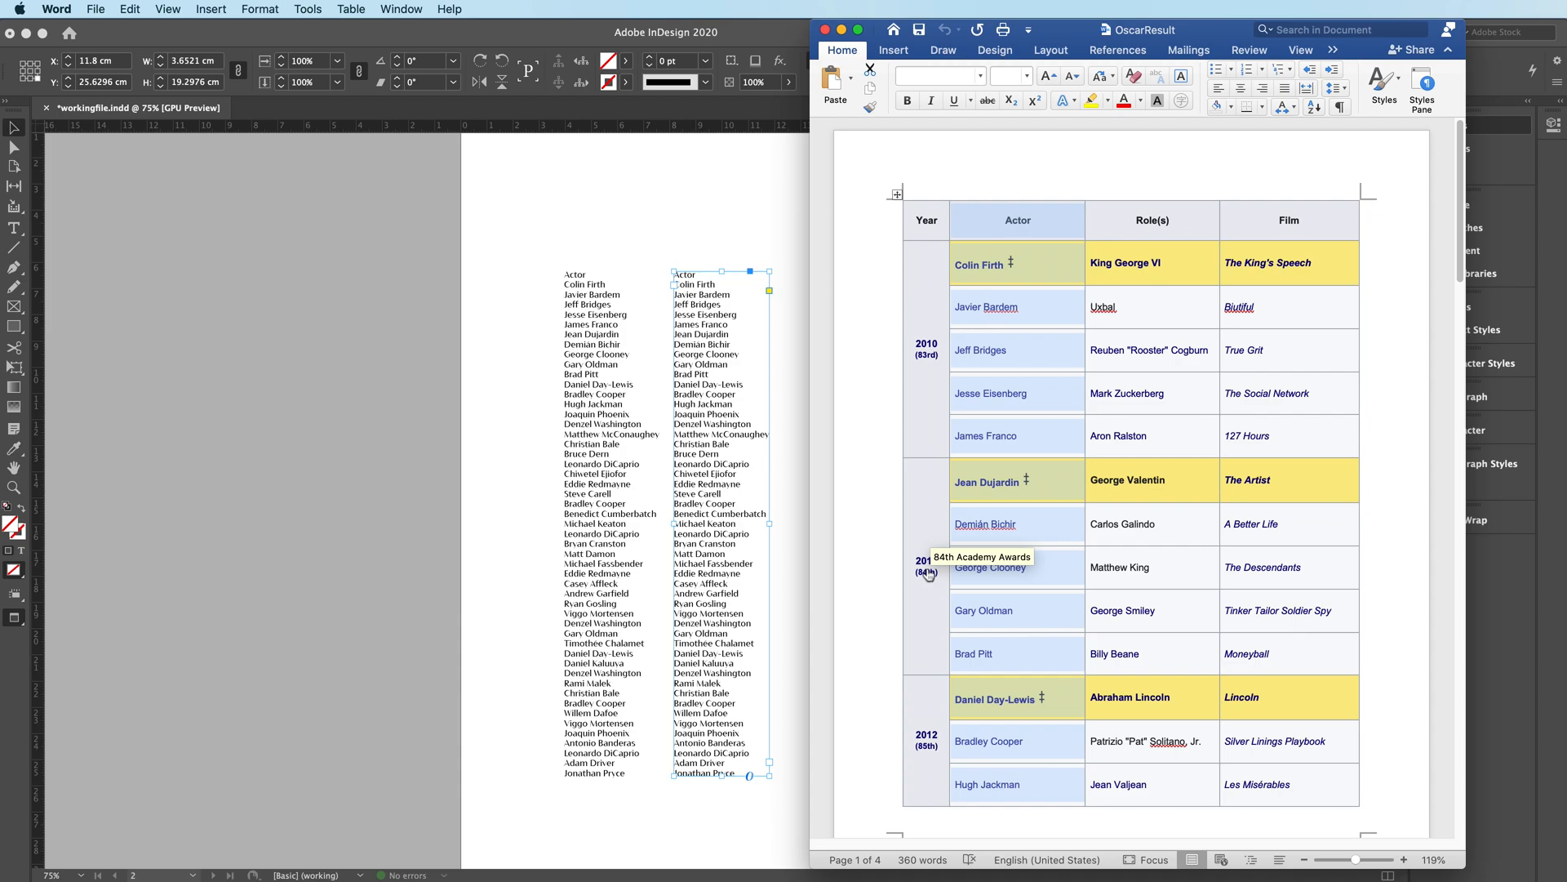
pyautogui.click(1134, 195)
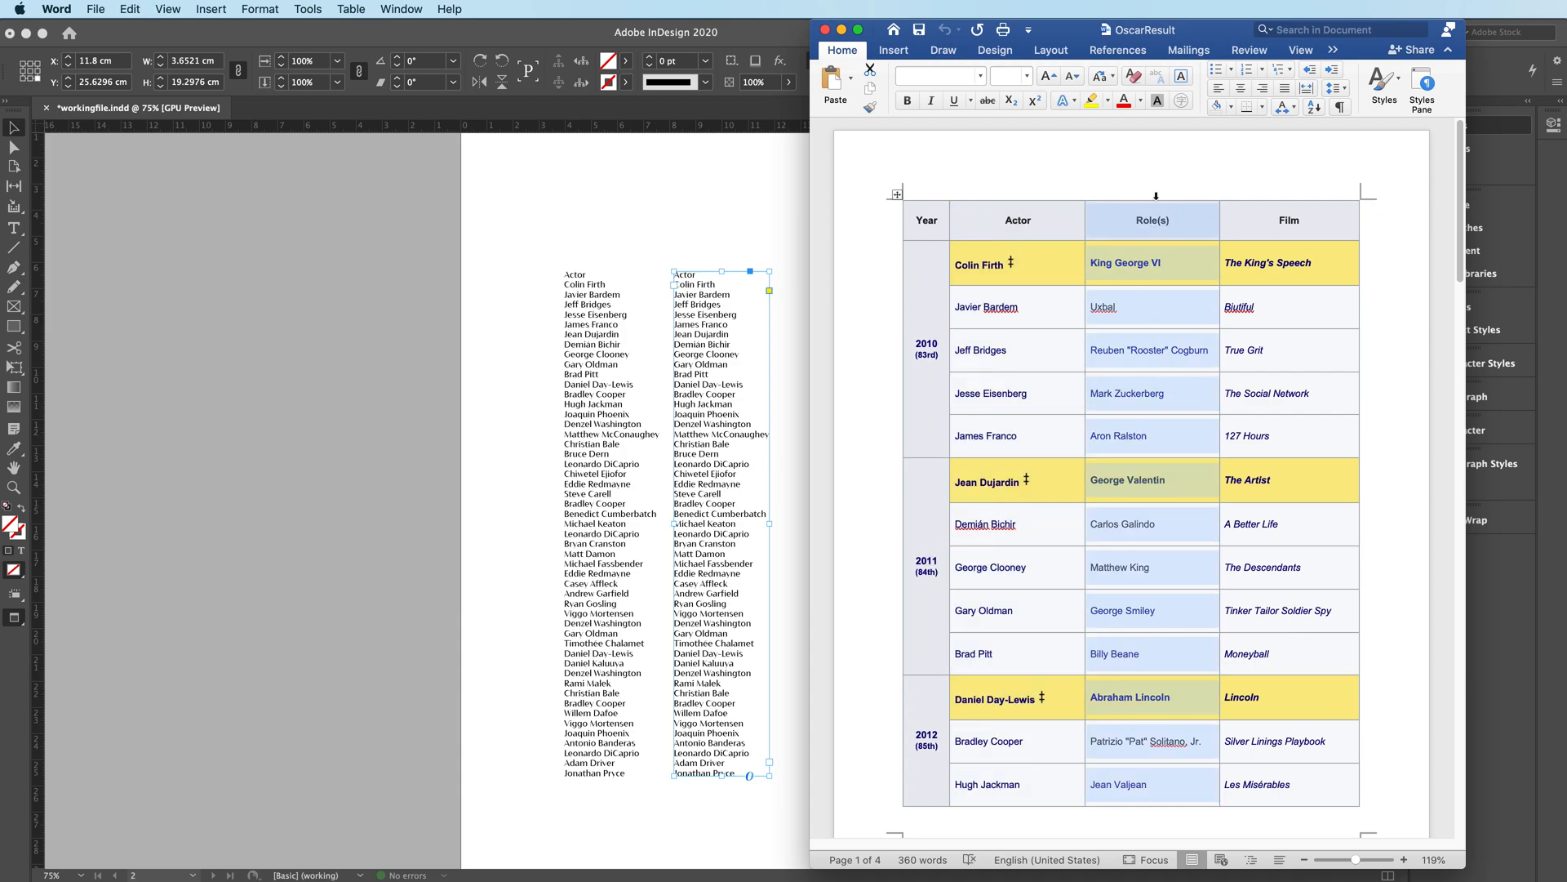
pyautogui.press('super+Tab')
pyautogui.press('super+x')
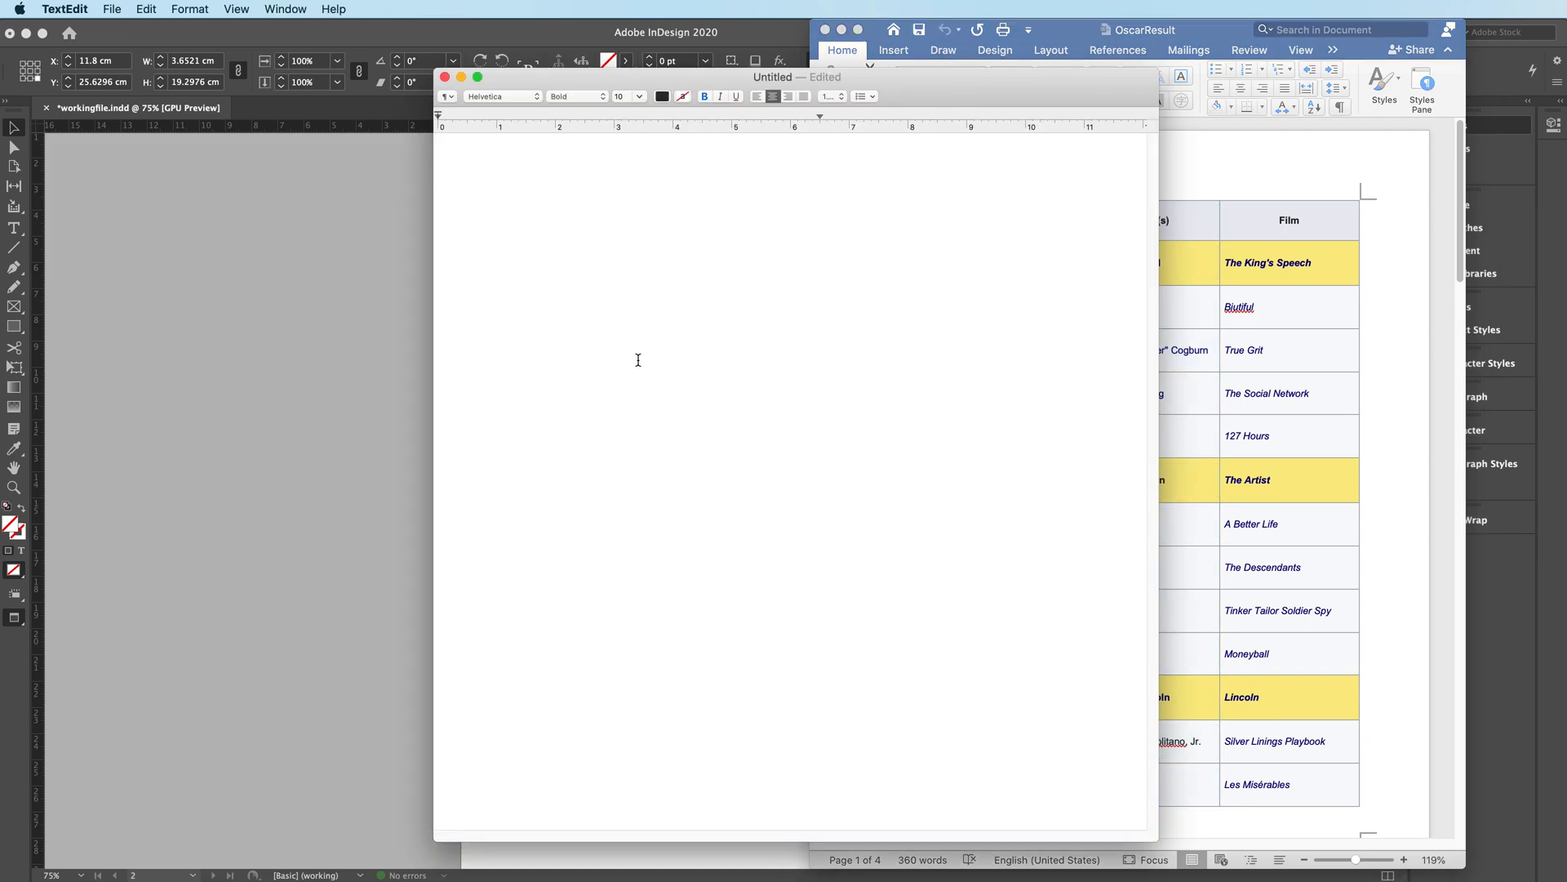
pyautogui.press('super+v')
pyautogui.press('super+a')
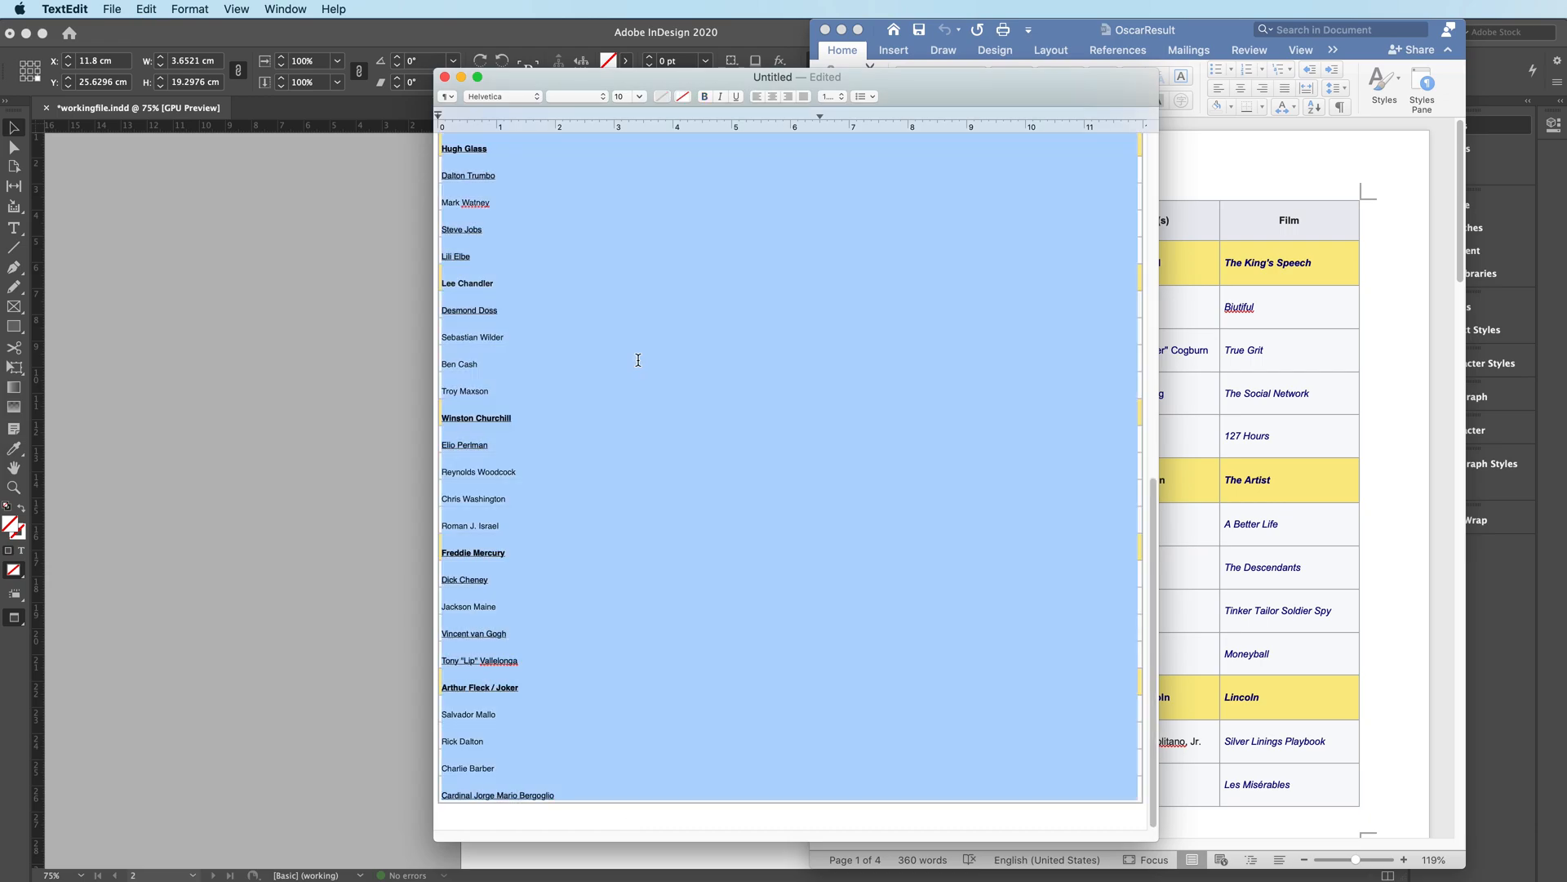
# Step: Switch to InDesign and replace all text in the second column frame with the role list from TextEdit
pyautogui.click(49, 396)
pyautogui.tripleClick(703, 372)
pyautogui.press('super+a')
pyautogui.press('super+v')
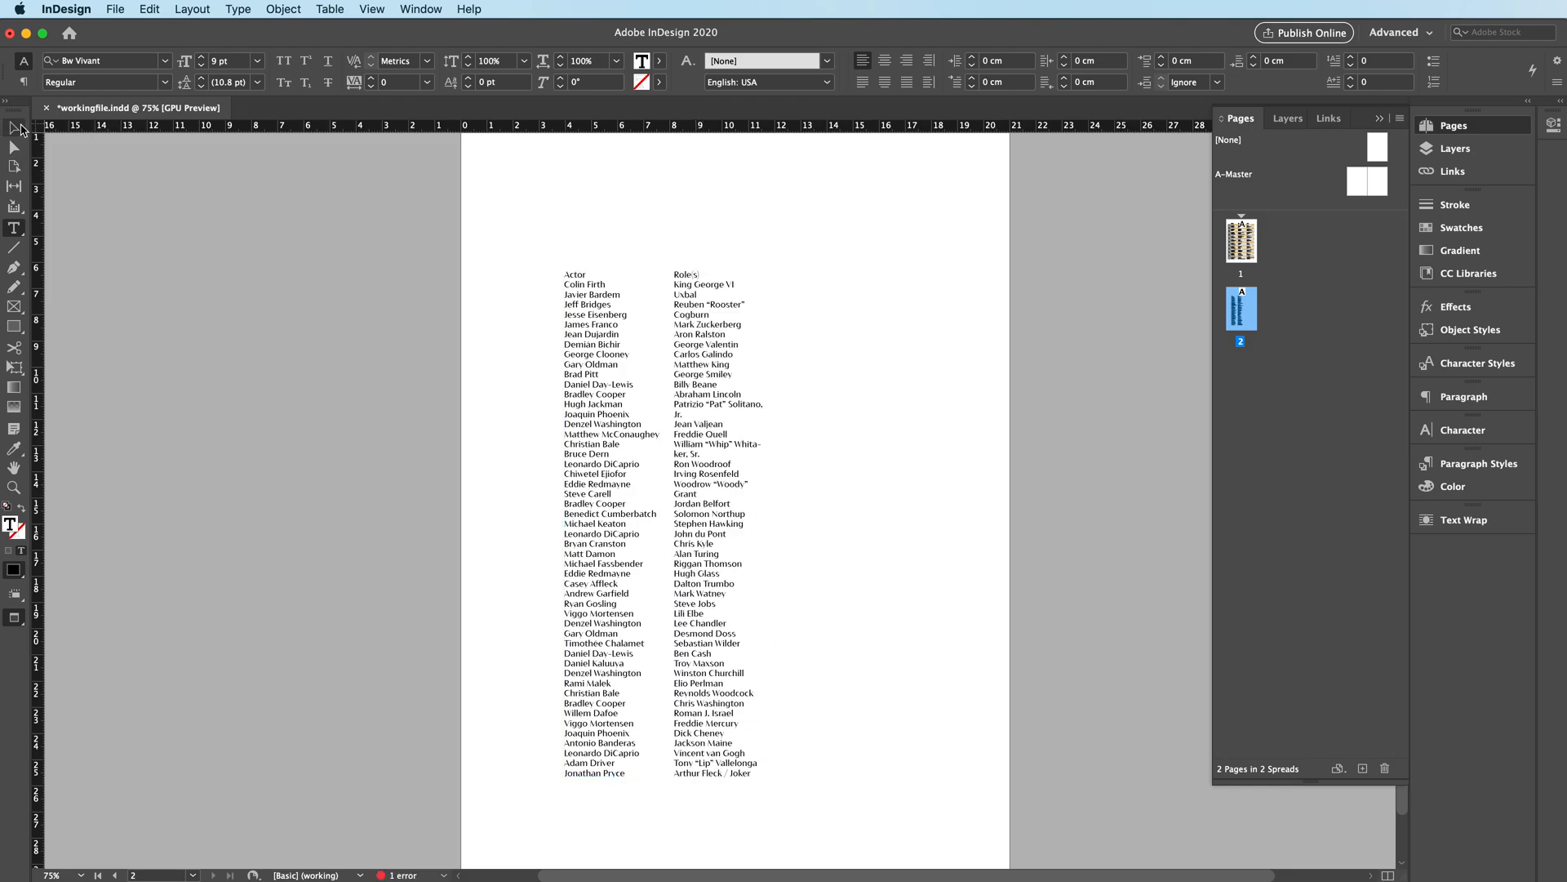
# Step: Widen the role frame to about 4.72 cm and duplicate it alongside as a third column
pyautogui.click(13, 128)
pyautogui.moveTo(771, 522); pyautogui.dragTo(798, 526)
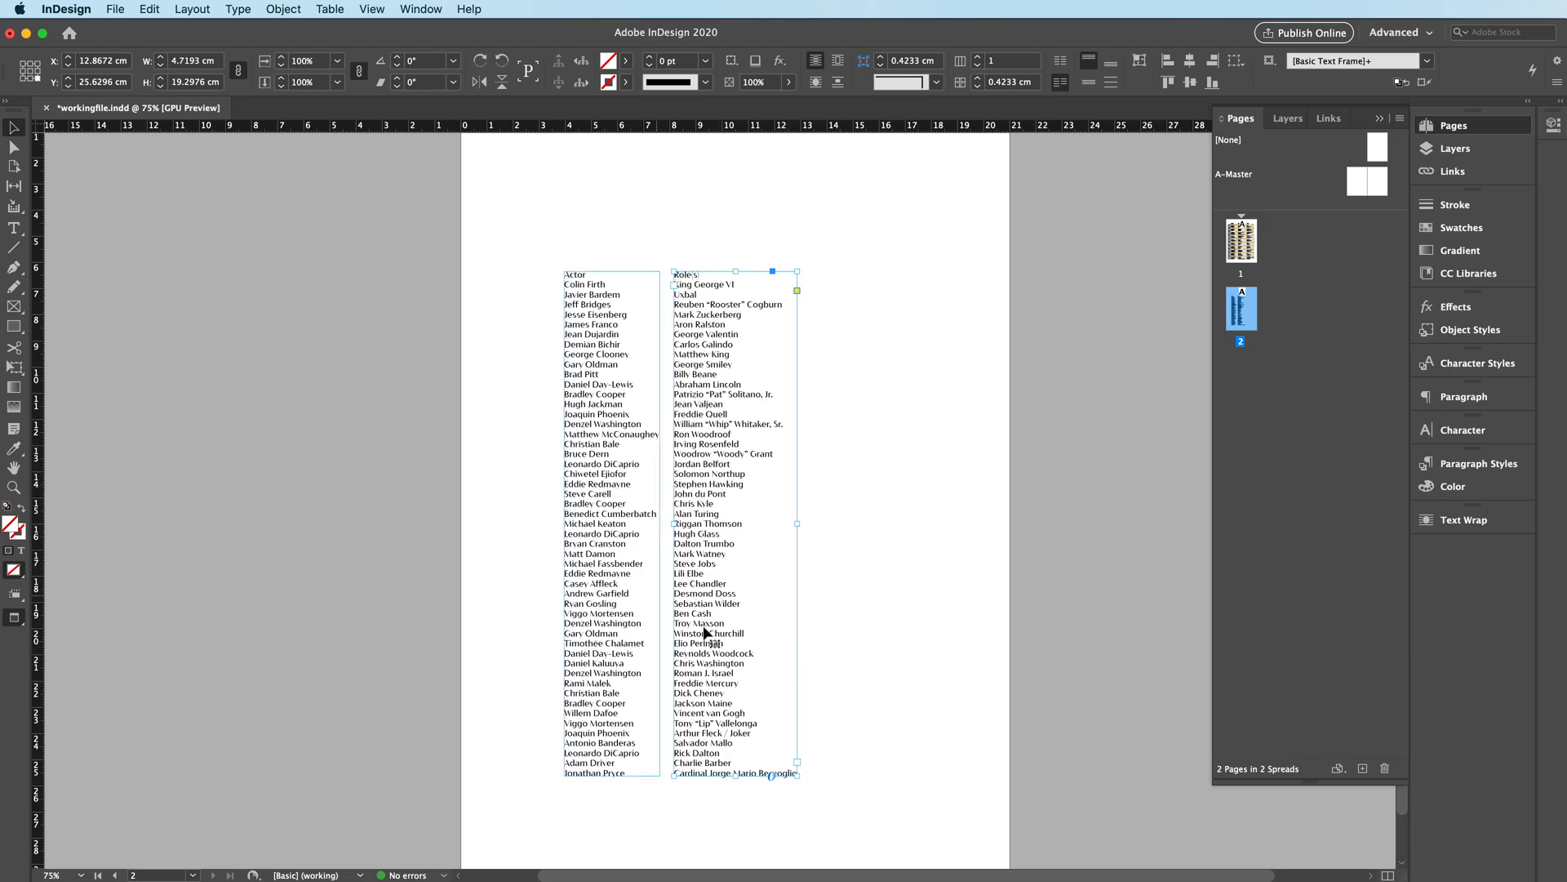
pyautogui.moveTo(718, 643); pyautogui.dragTo(849, 631)
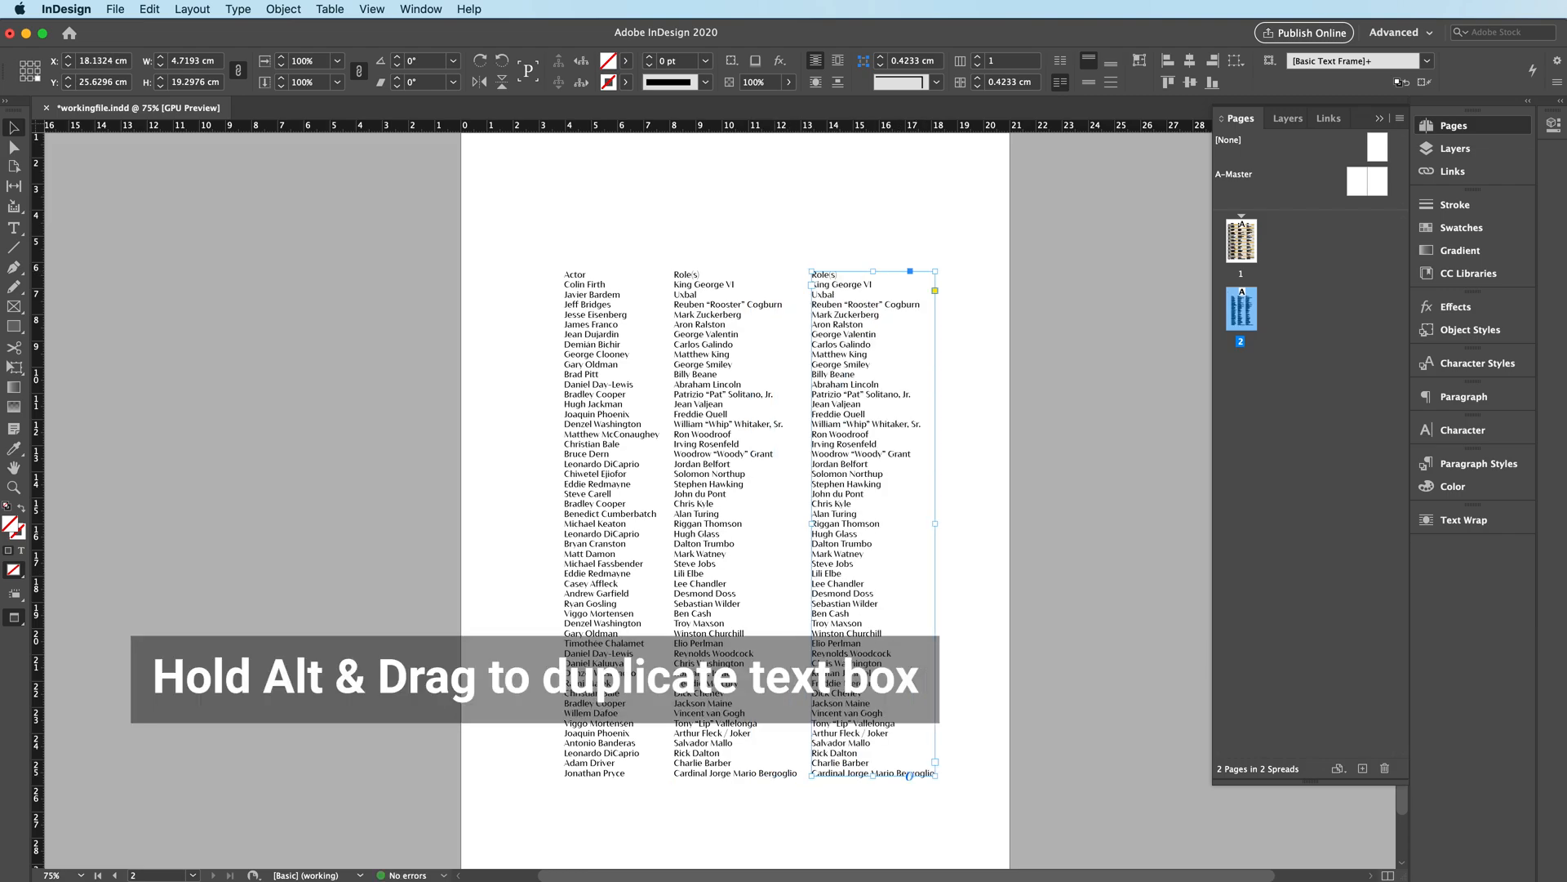
# Step: Transfer the Film column from the Word table into the TextEdit document and copy all of the pasted text
pyautogui.press('super+Tab')
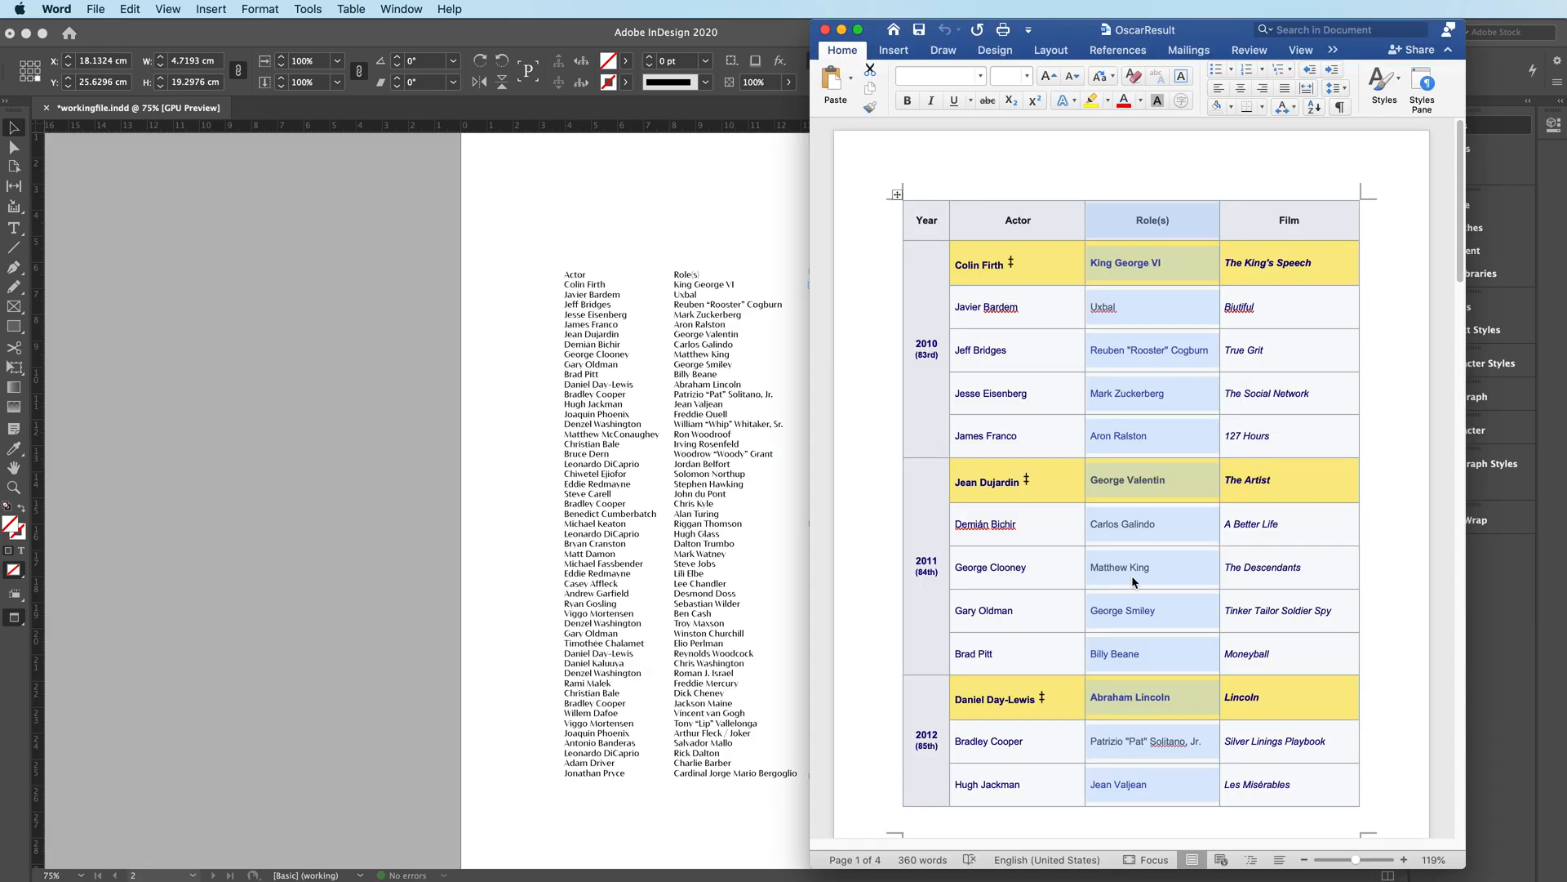
pyautogui.click(1284, 192)
pyautogui.press('super+c')
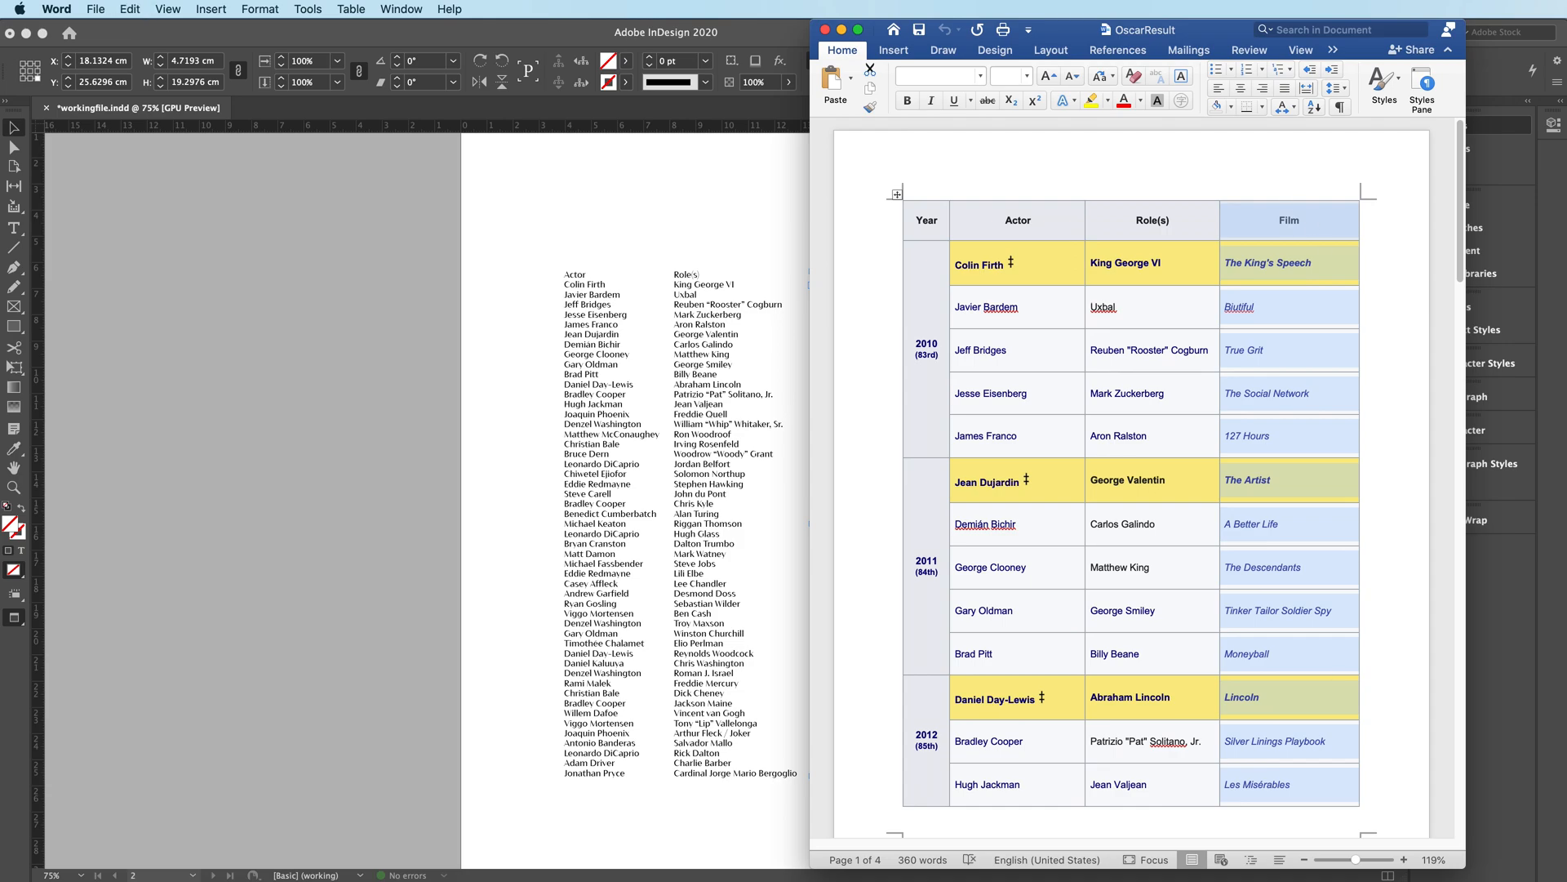
pyautogui.press('super+Tab')
pyautogui.press('super+v')
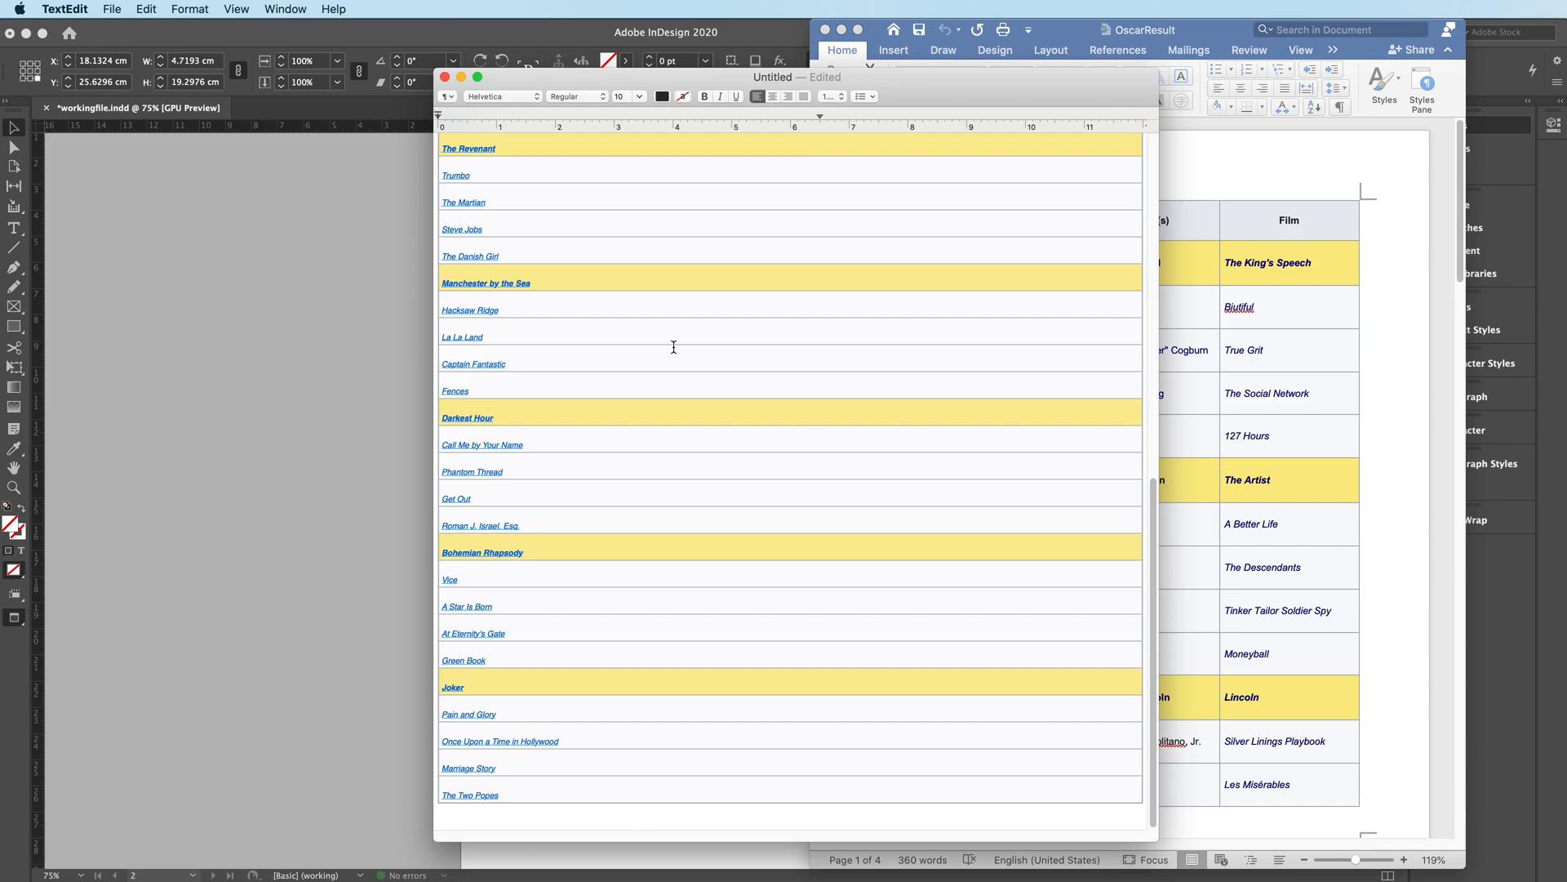
pyautogui.press('super+a')
pyautogui.press('super+c')
# Step: Replace the third InDesign column's text with the film list, and widen its frame slightly to fit the longest title
pyautogui.click(226, 555)
pyautogui.click(889, 551)
pyautogui.press('super+a')
pyautogui.press('super+v')
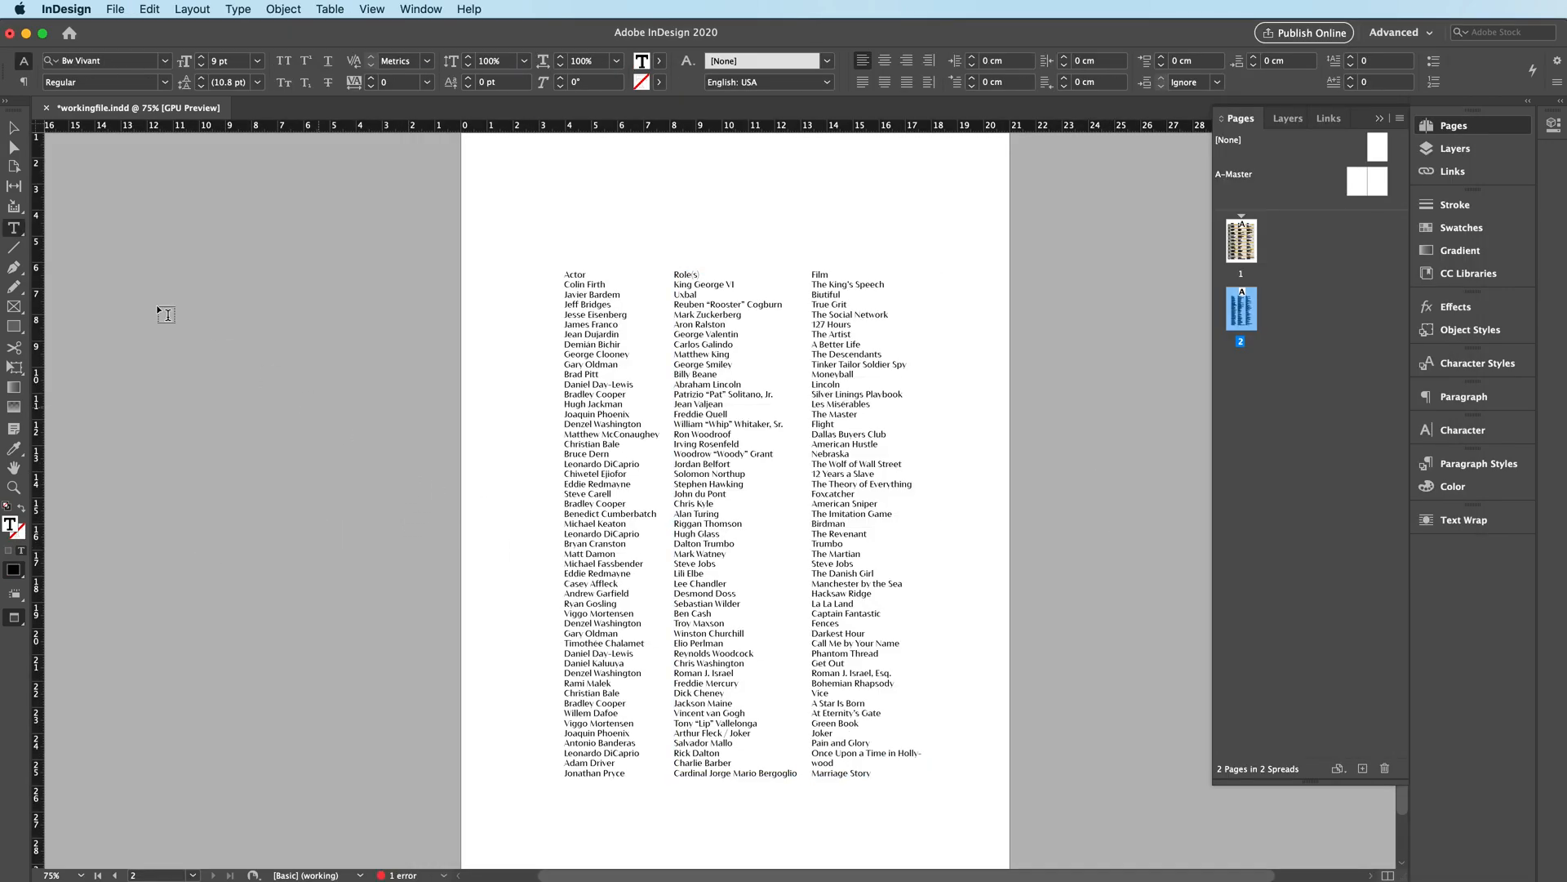
pyautogui.press('Escape')
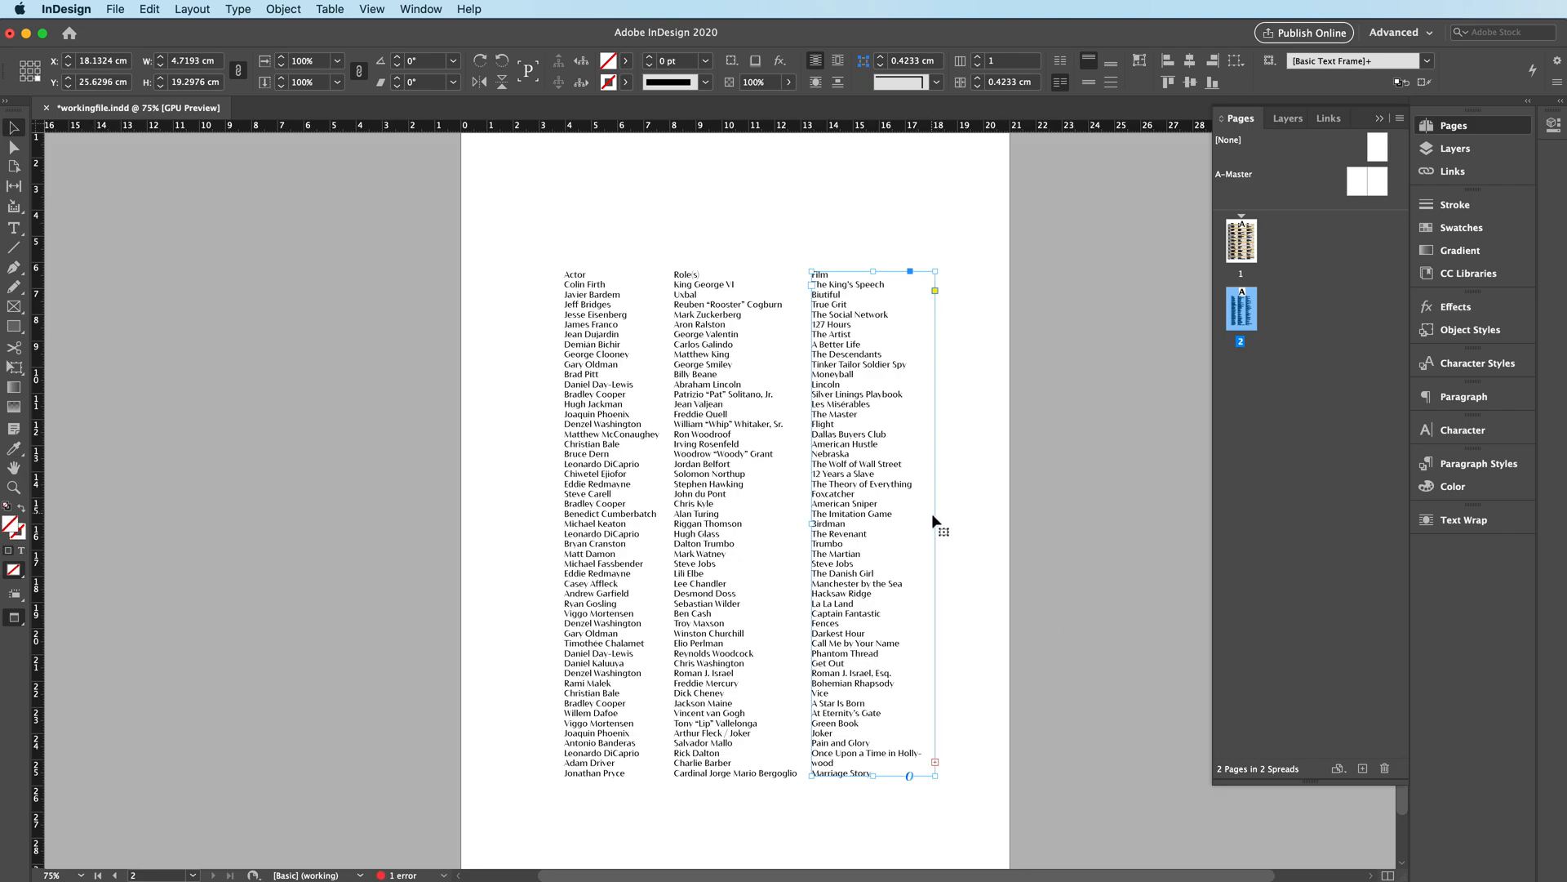
pyautogui.moveTo(936, 523); pyautogui.dragTo(945, 527)
pyautogui.click(964, 821)
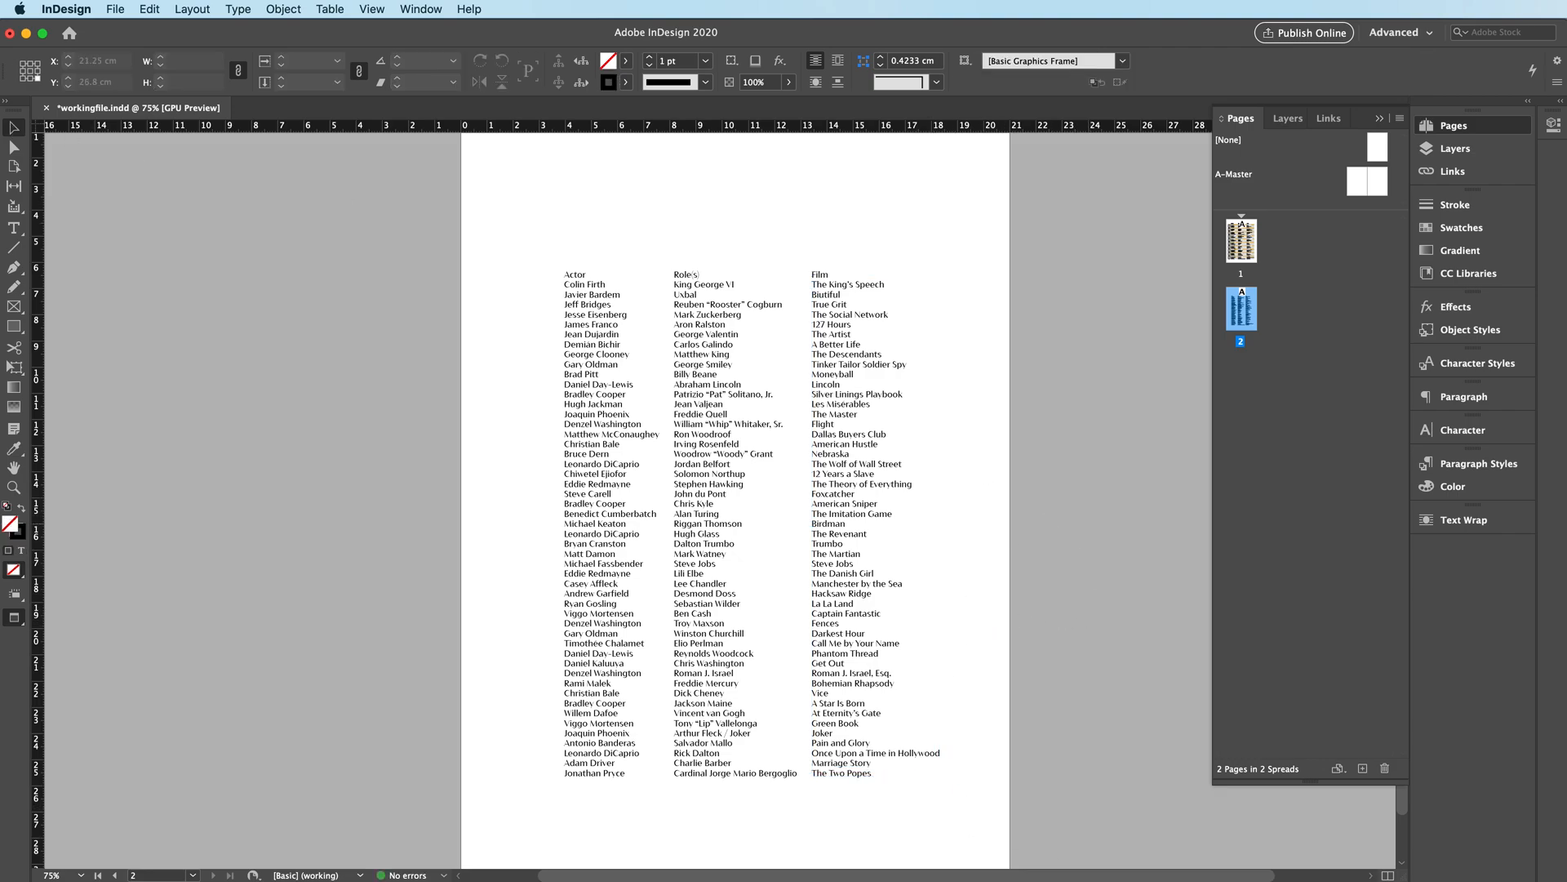
# Step: Minimize the TextEdit document and examine the row layout of the original table in Word
pyautogui.press('super+Tab')
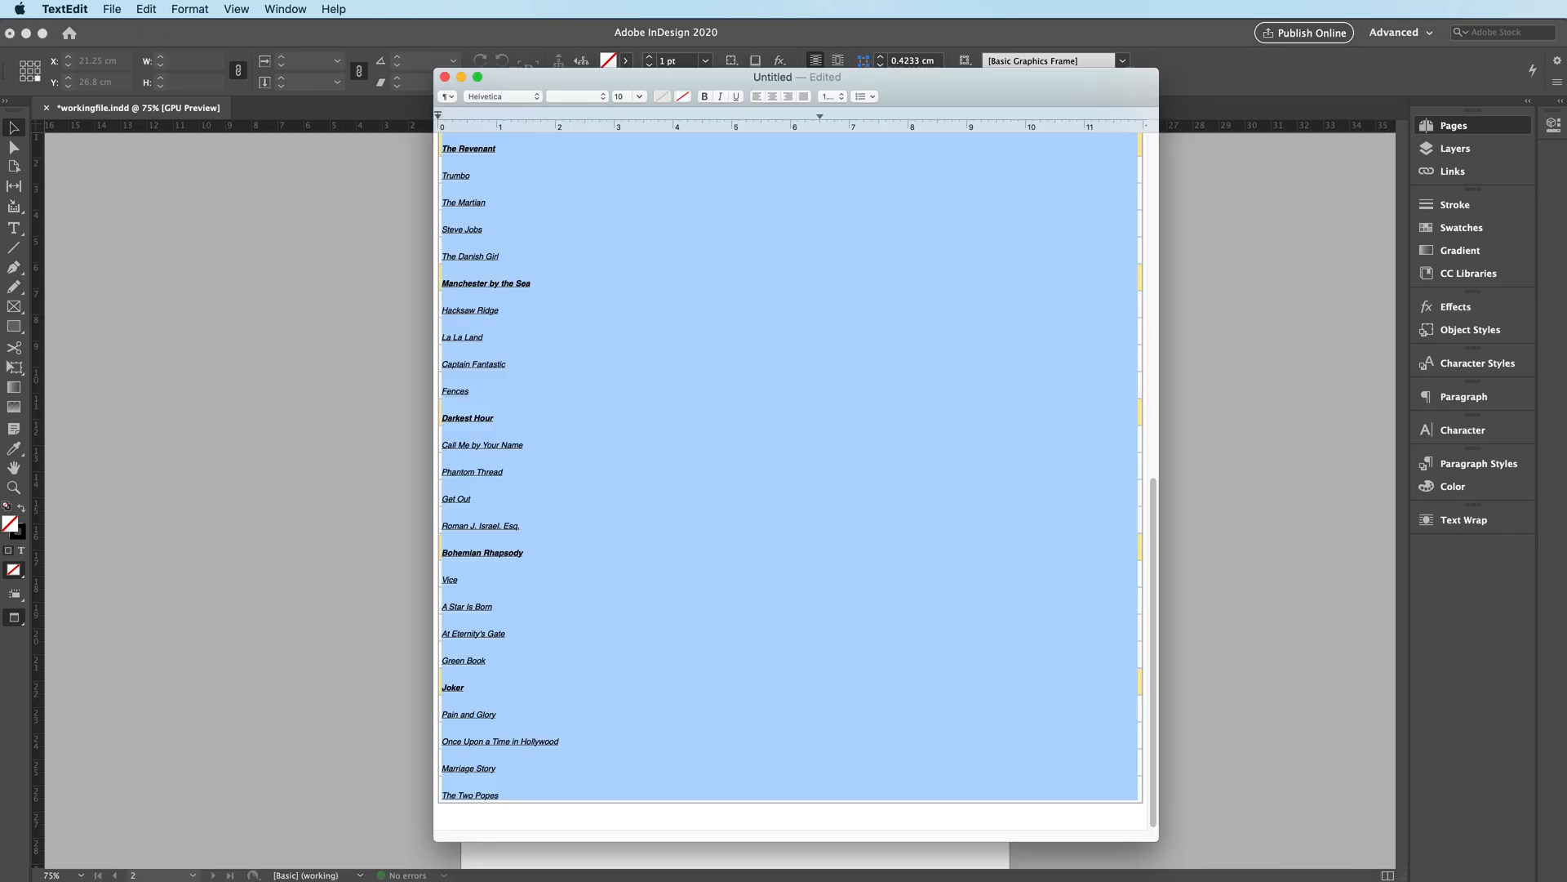
pyautogui.click(462, 77)
pyautogui.press('super+Tab')
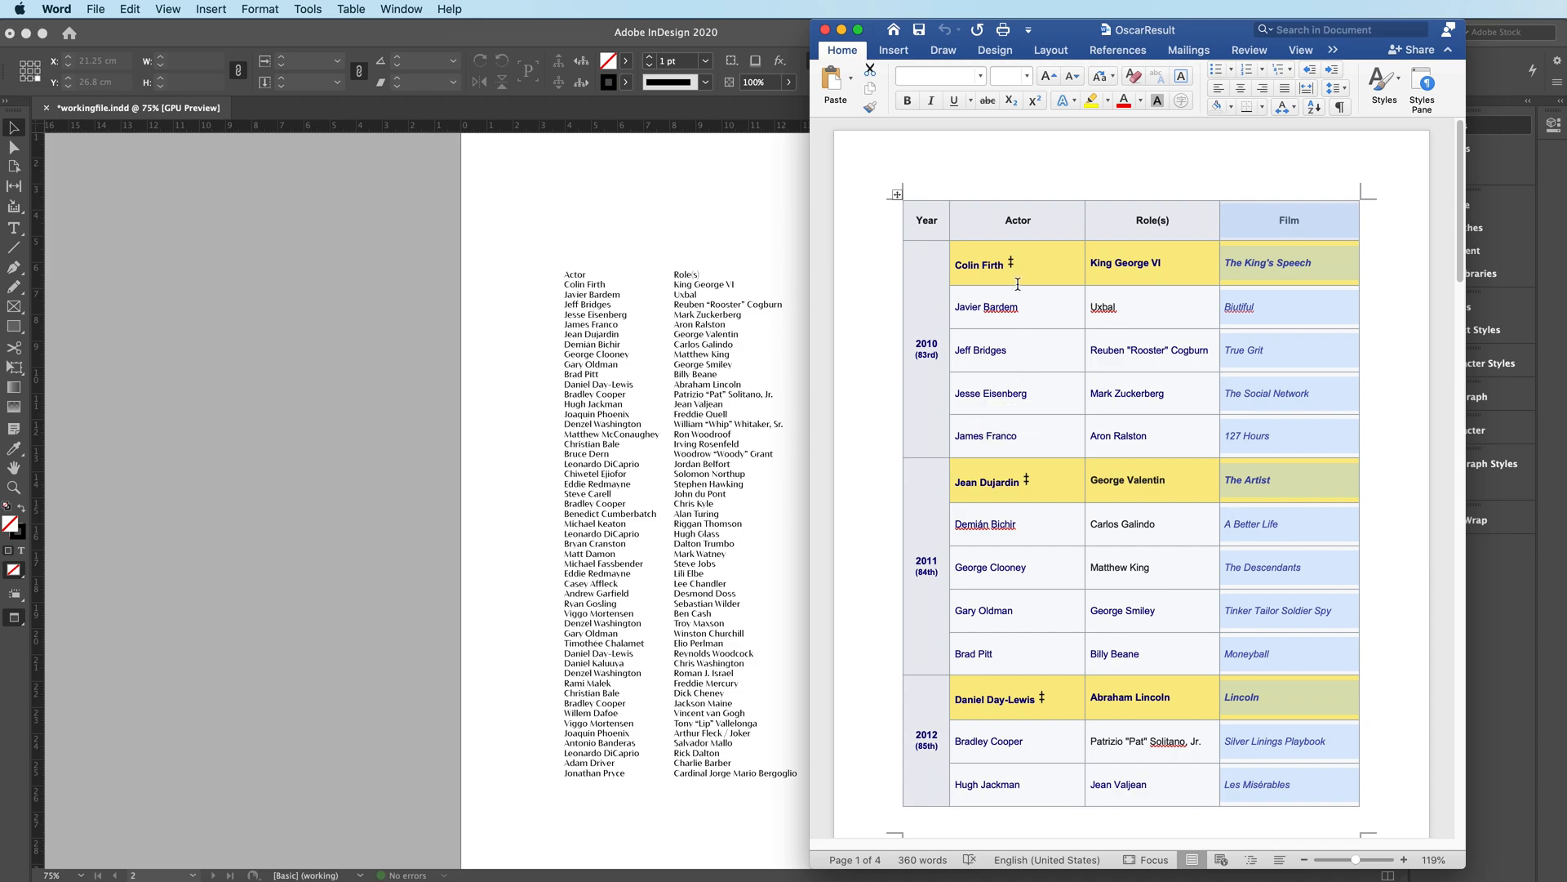
pyautogui.scroll(-8, 1052, 468)
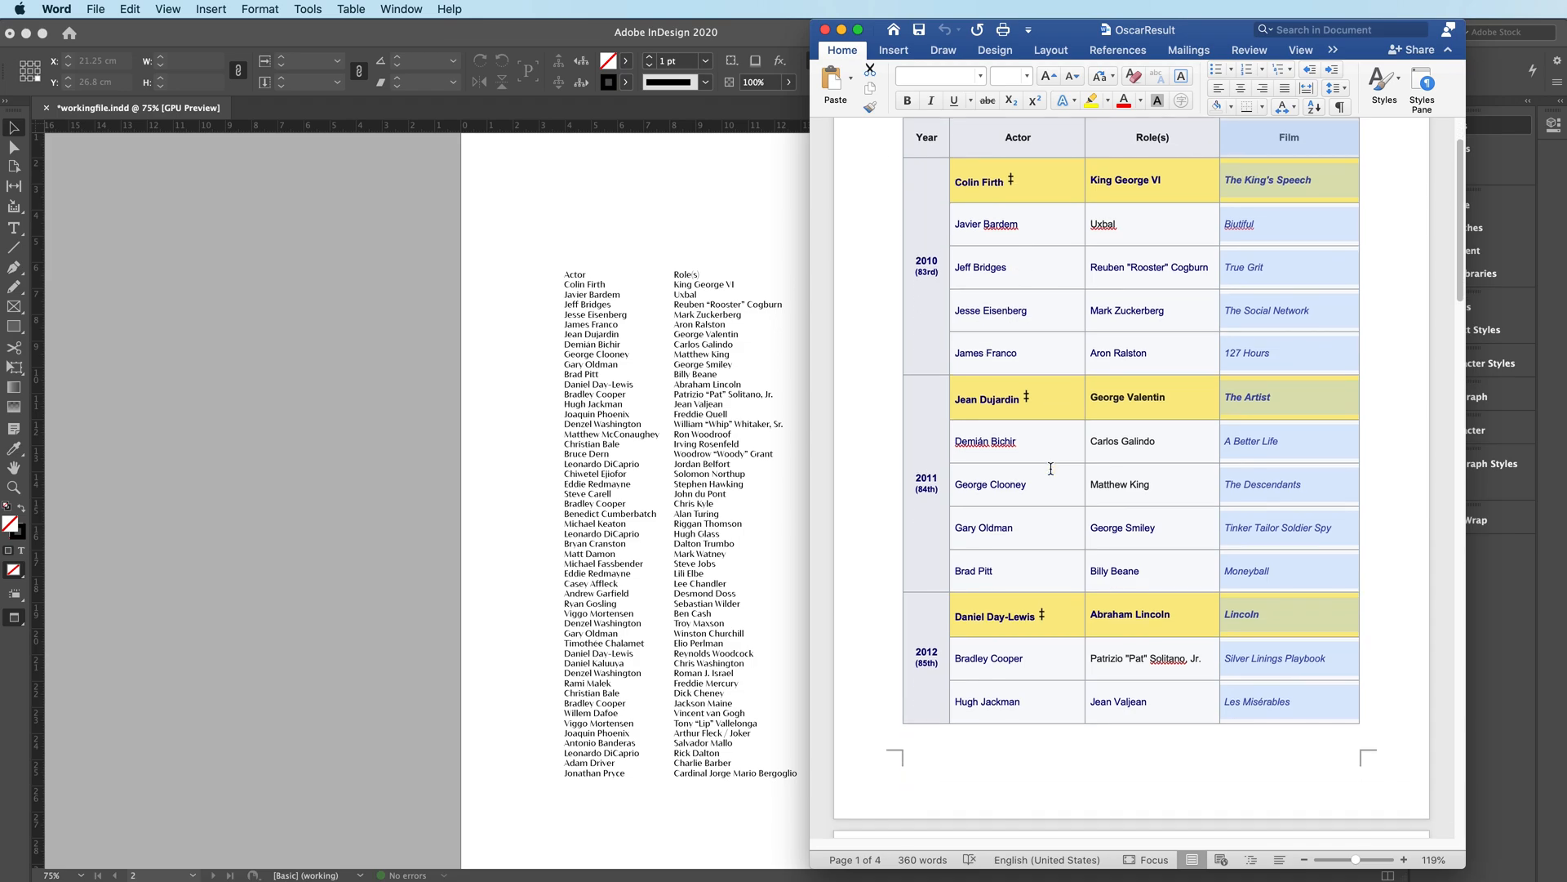
pyautogui.scroll(3, 1050, 468)
pyautogui.scroll(4, 1051, 468)
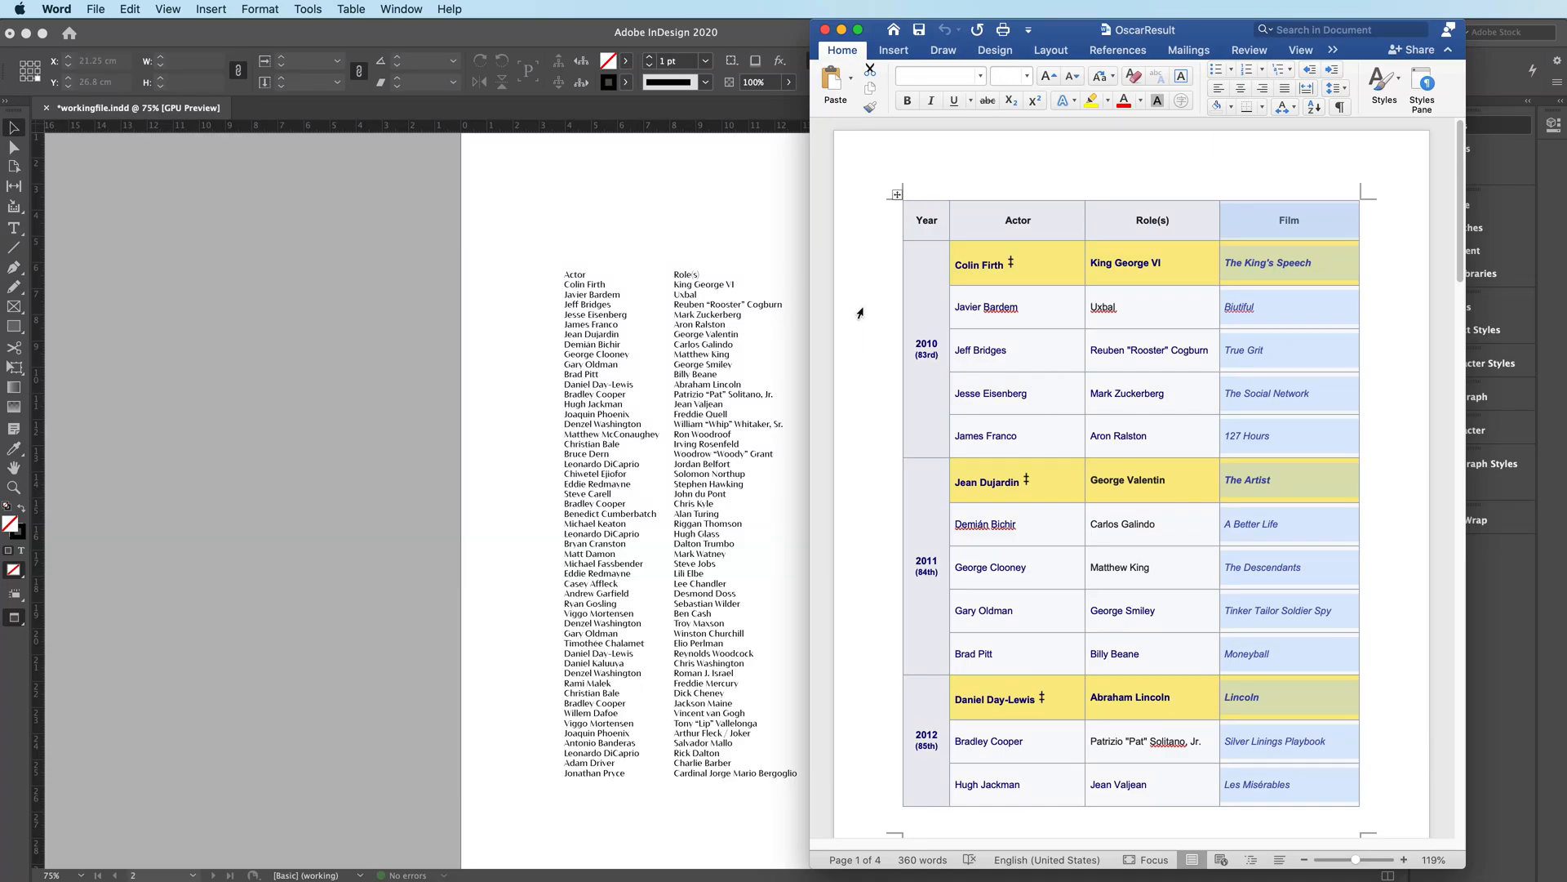
# Step: Lengthen all three InDesign column frames together to about 21.2 cm high
pyautogui.click(722, 215)
pyautogui.moveTo(520, 624); pyautogui.dragTo(892, 762)
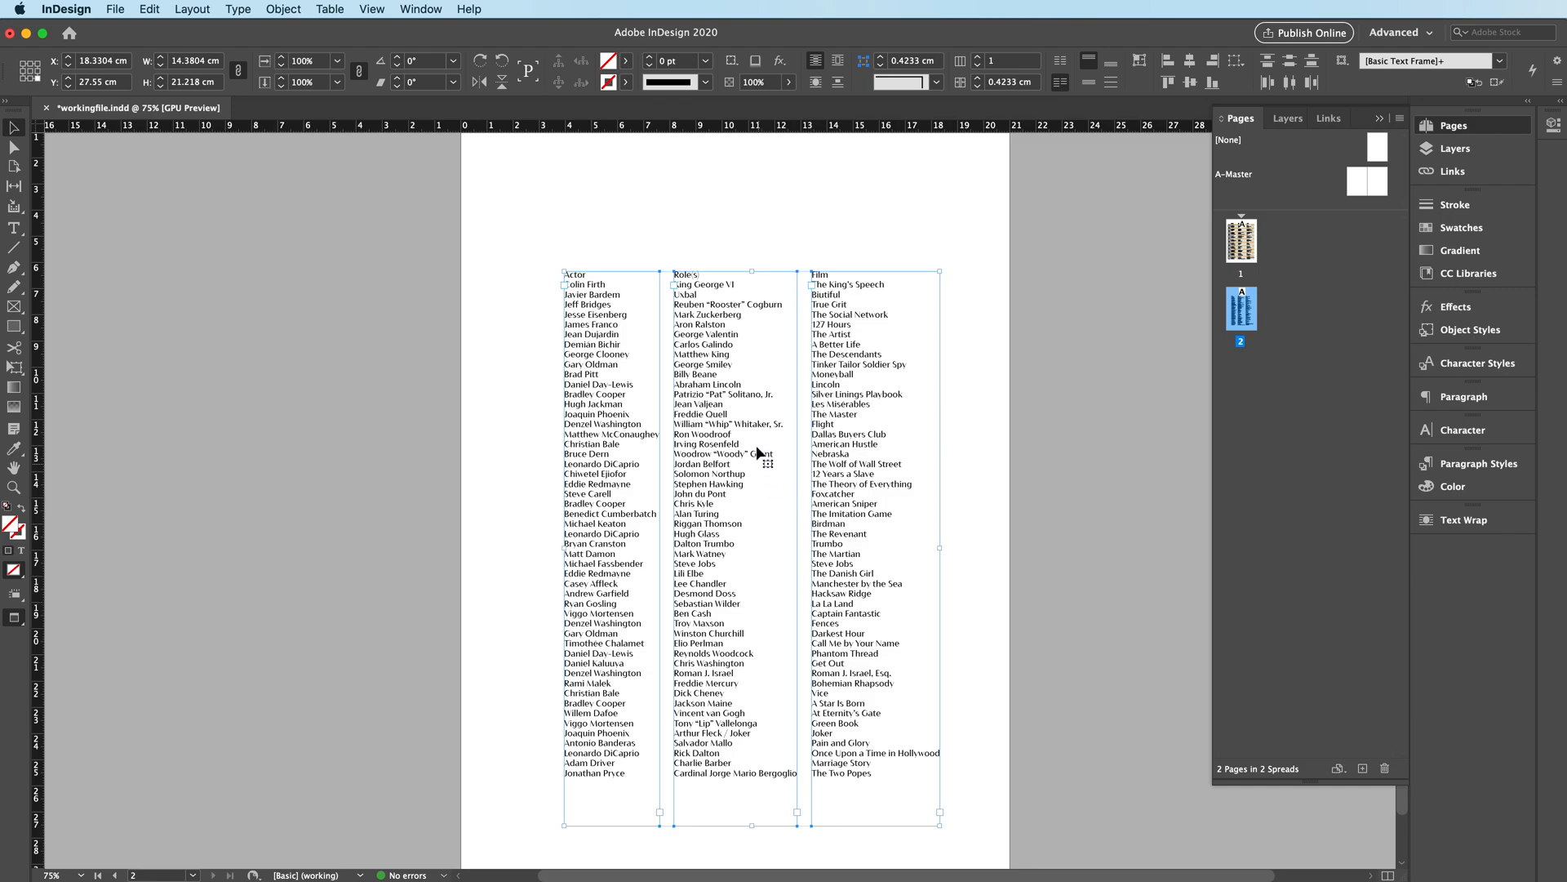
pyautogui.click(1005, 526)
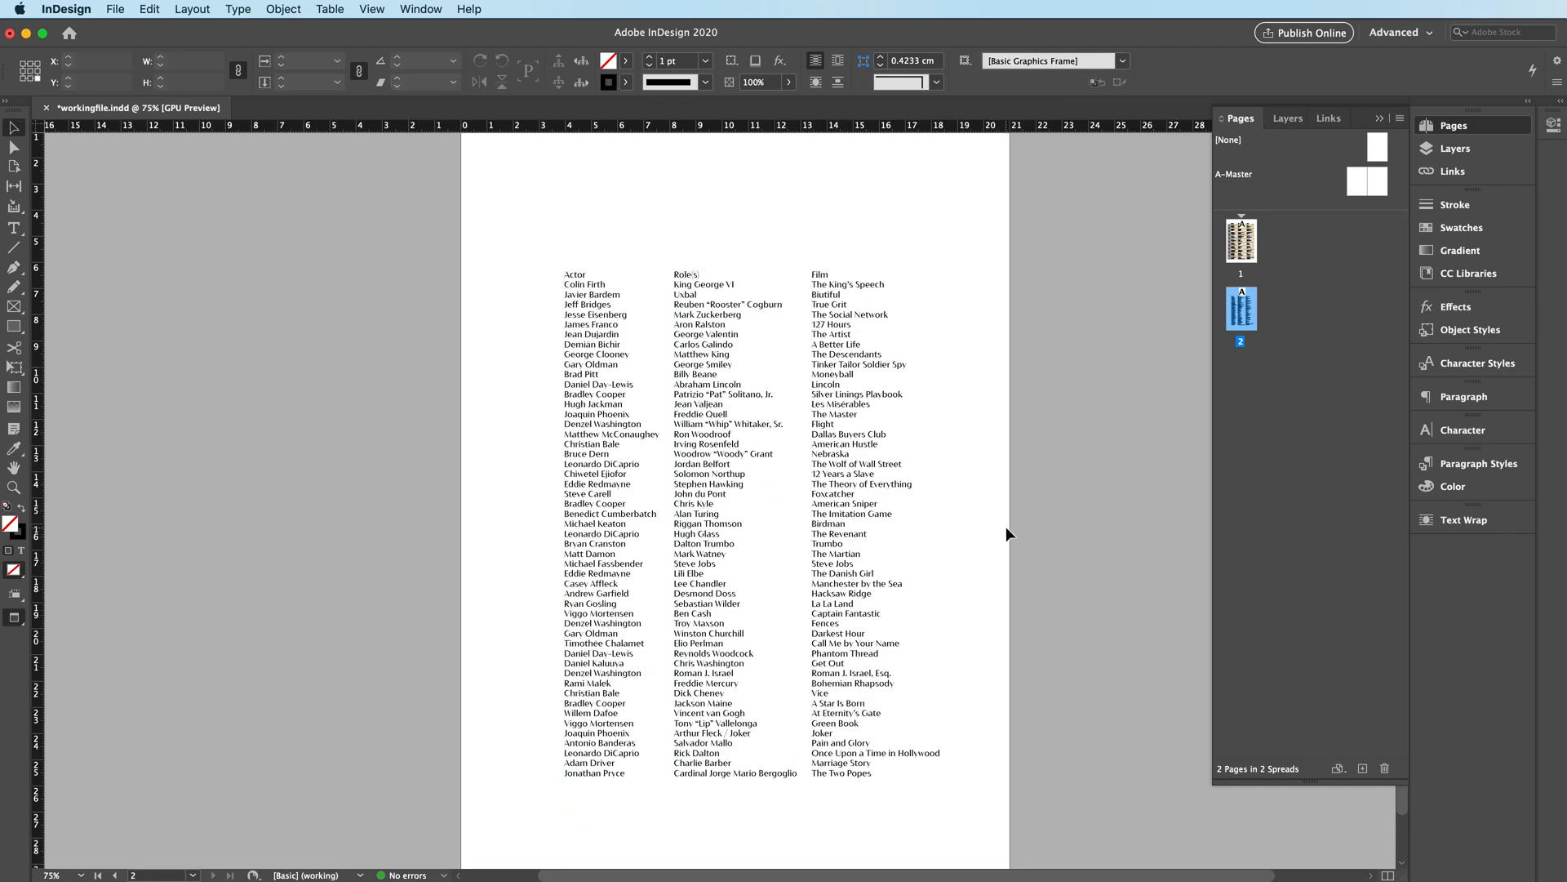
# Step: Set the leading of the entire Actor column to 12 pt
pyautogui.press('super+equal')
pyautogui.press('super+equal')
pyautogui.scroll(10, 992, 627)
pyautogui.scroll(-1, 992, 627)
pyautogui.scroll(-3, 995, 635)
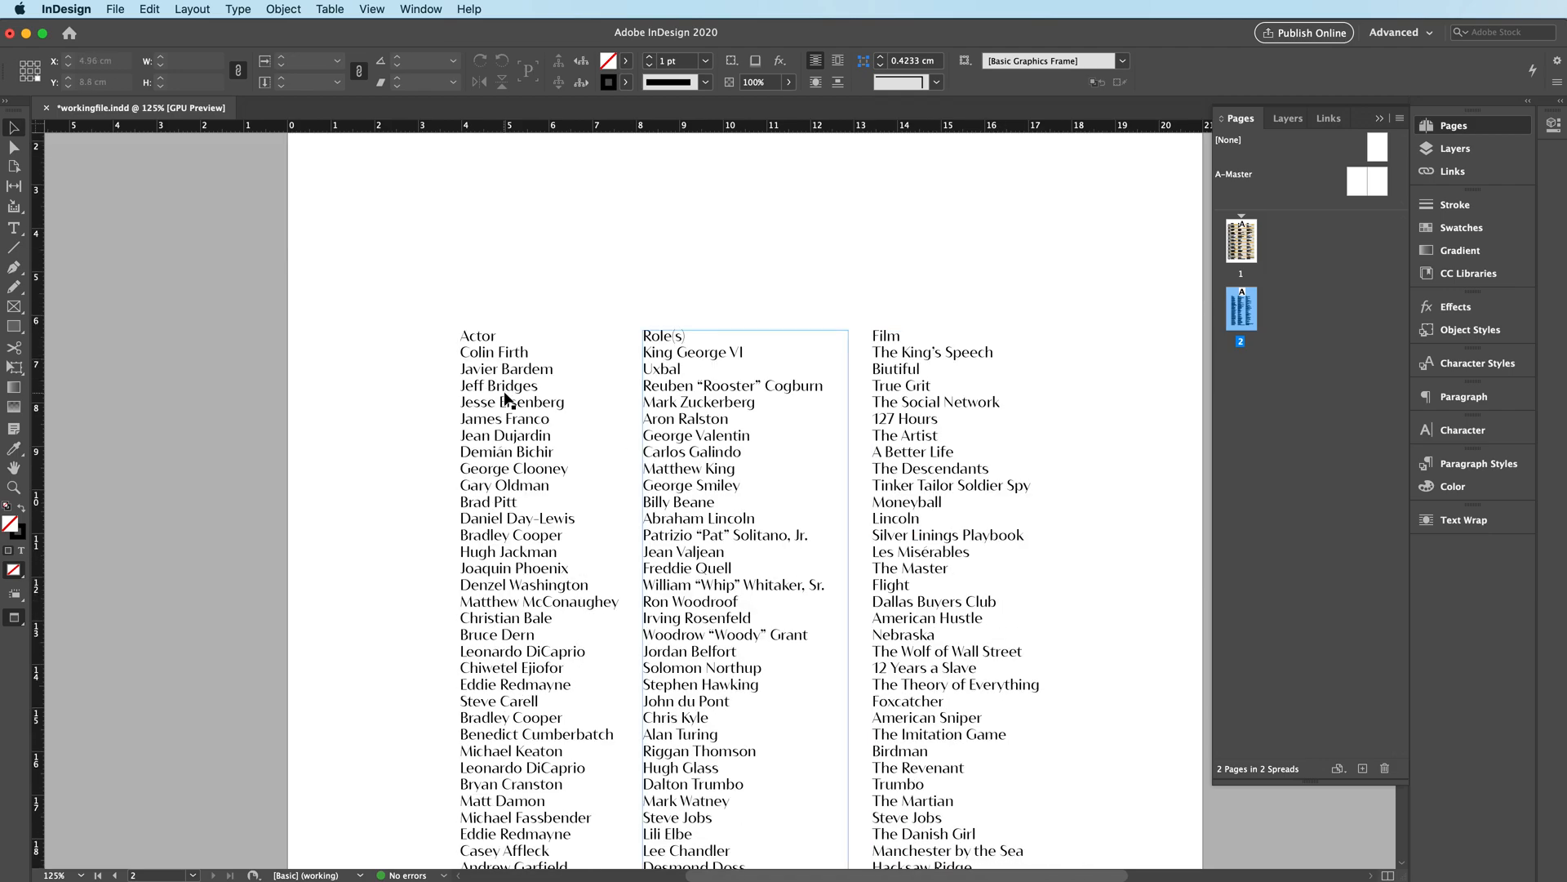
pyautogui.doubleClick(507, 340)
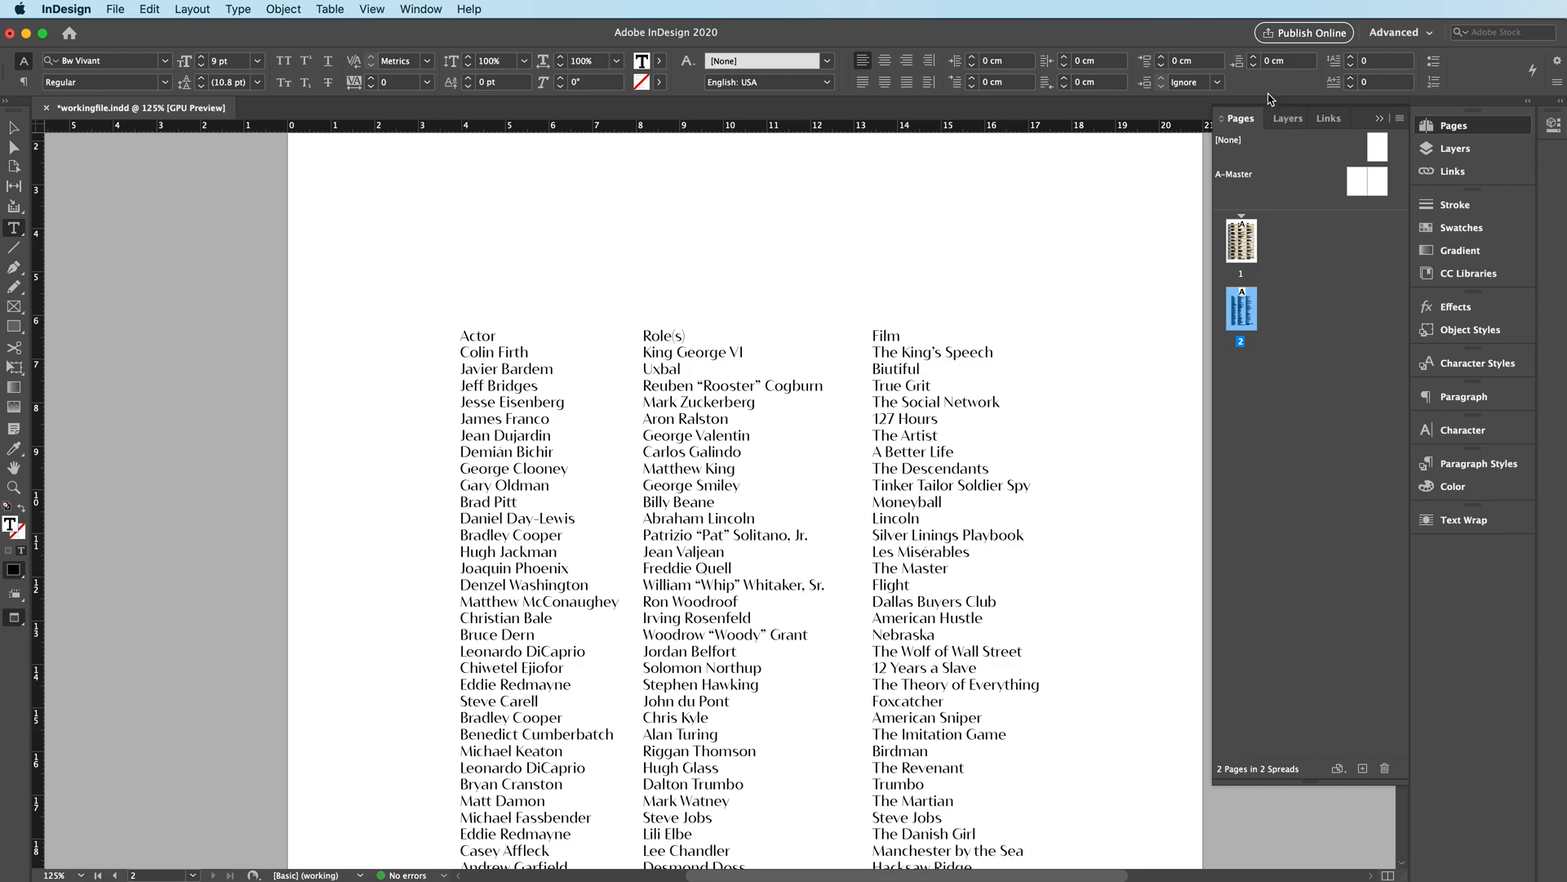
pyautogui.tripleClick(530, 408)
pyautogui.doubleClick(530, 408)
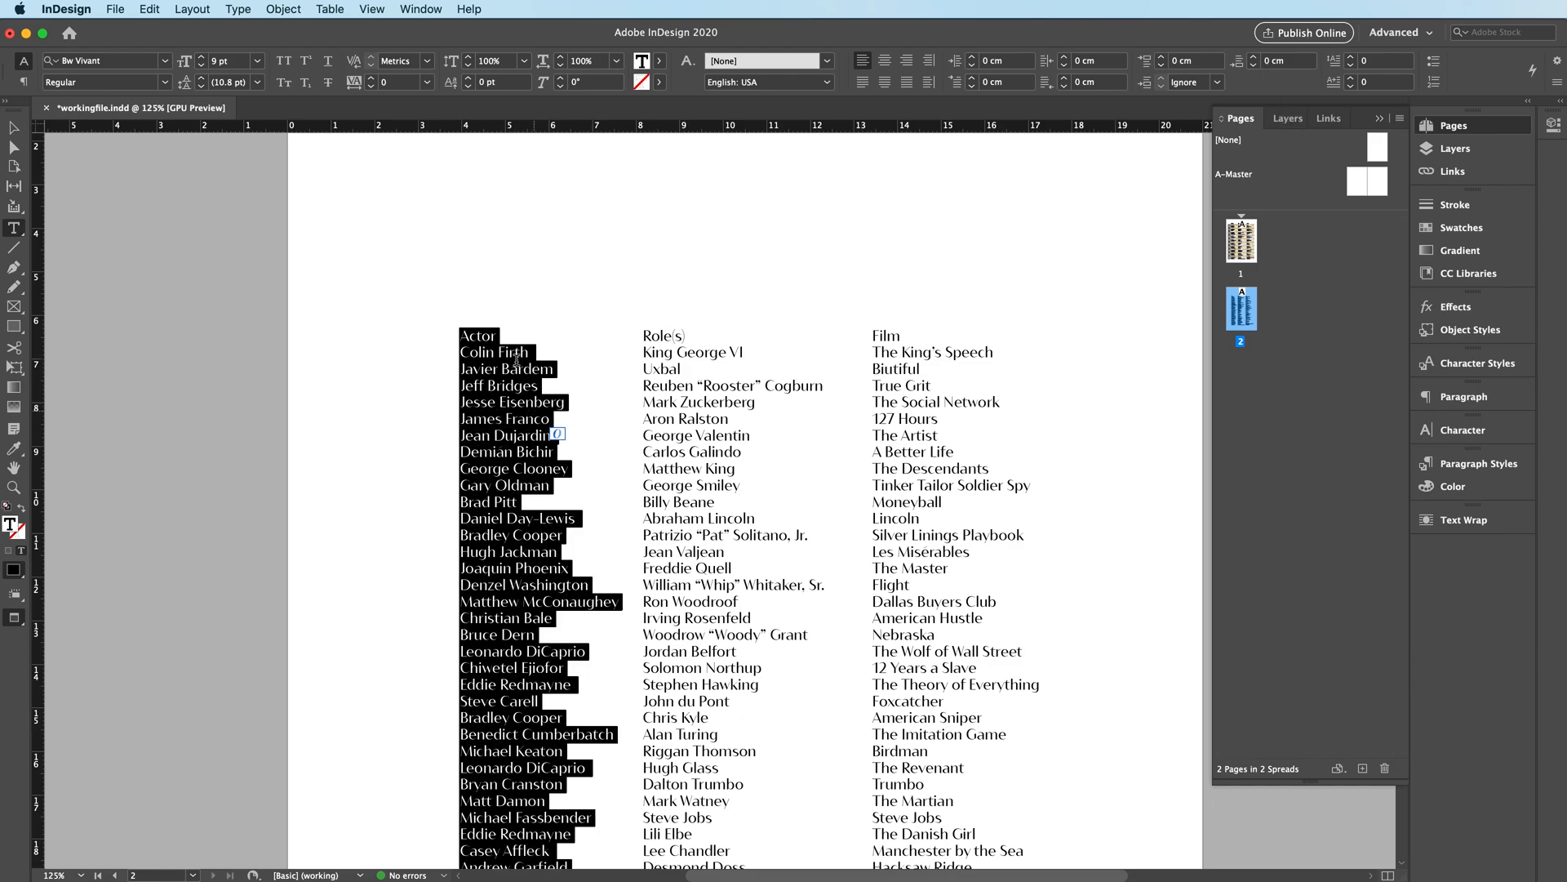
pyautogui.click(258, 83)
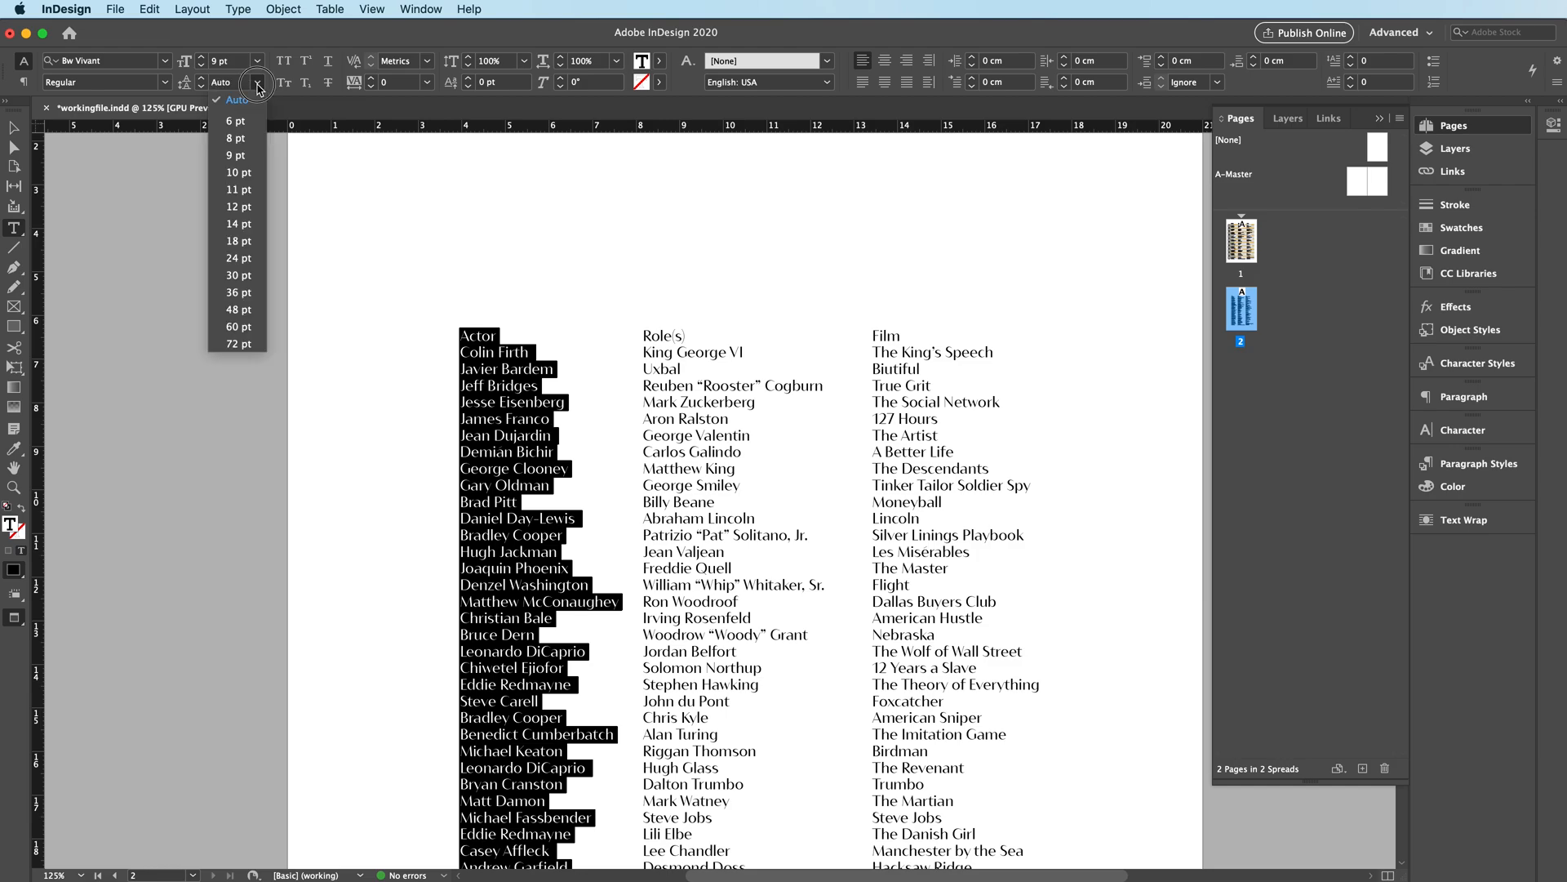
pyautogui.click(257, 208)
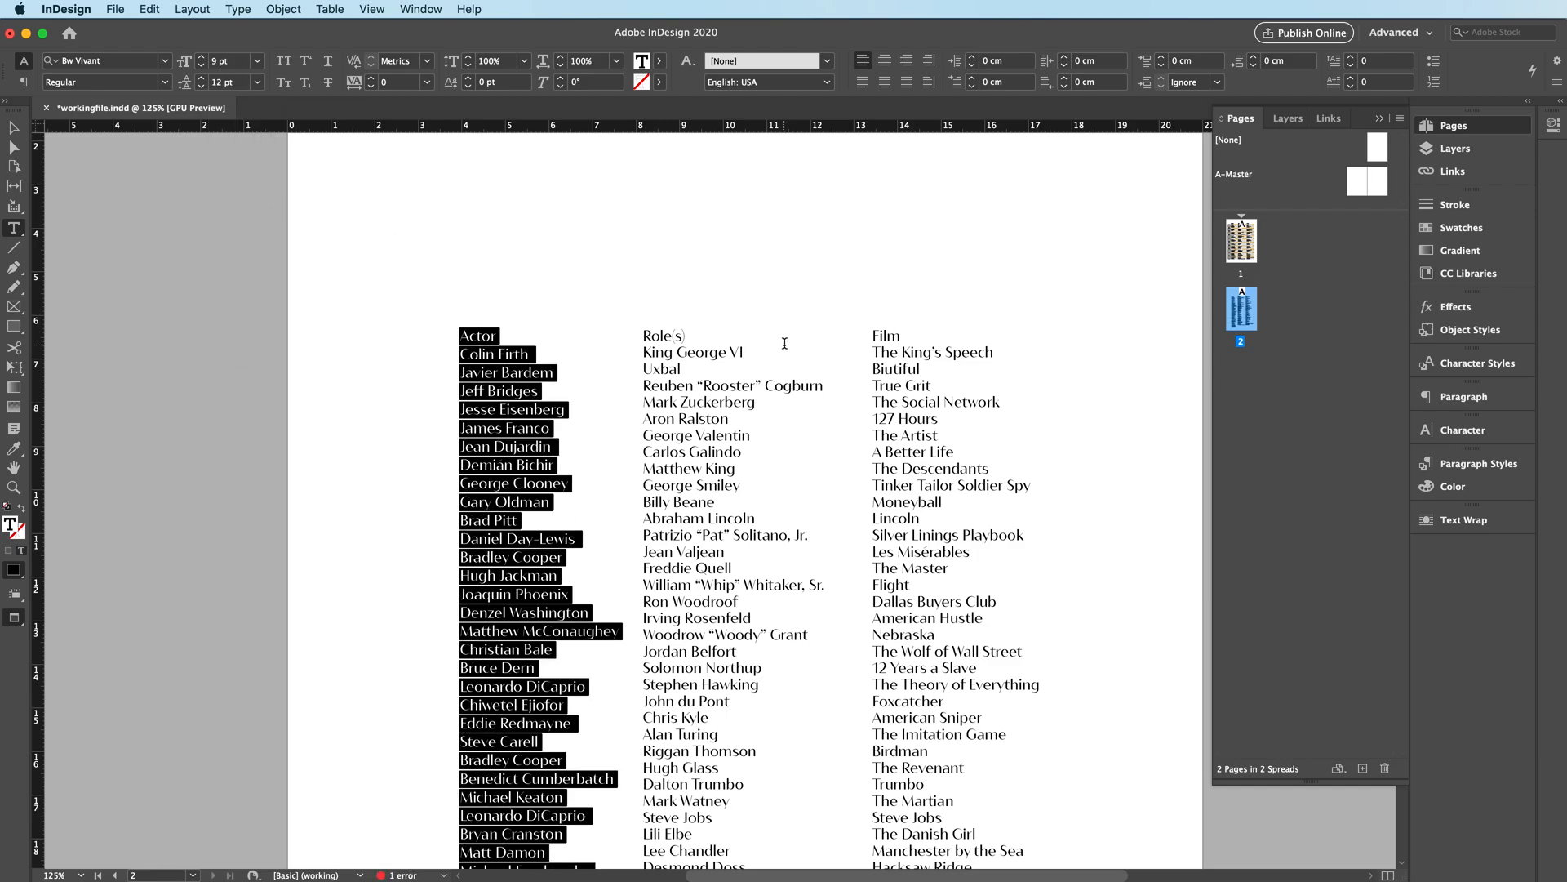
# Step: Set the leading of the entire Role(s) column to 12 pt
pyautogui.click(700, 423)
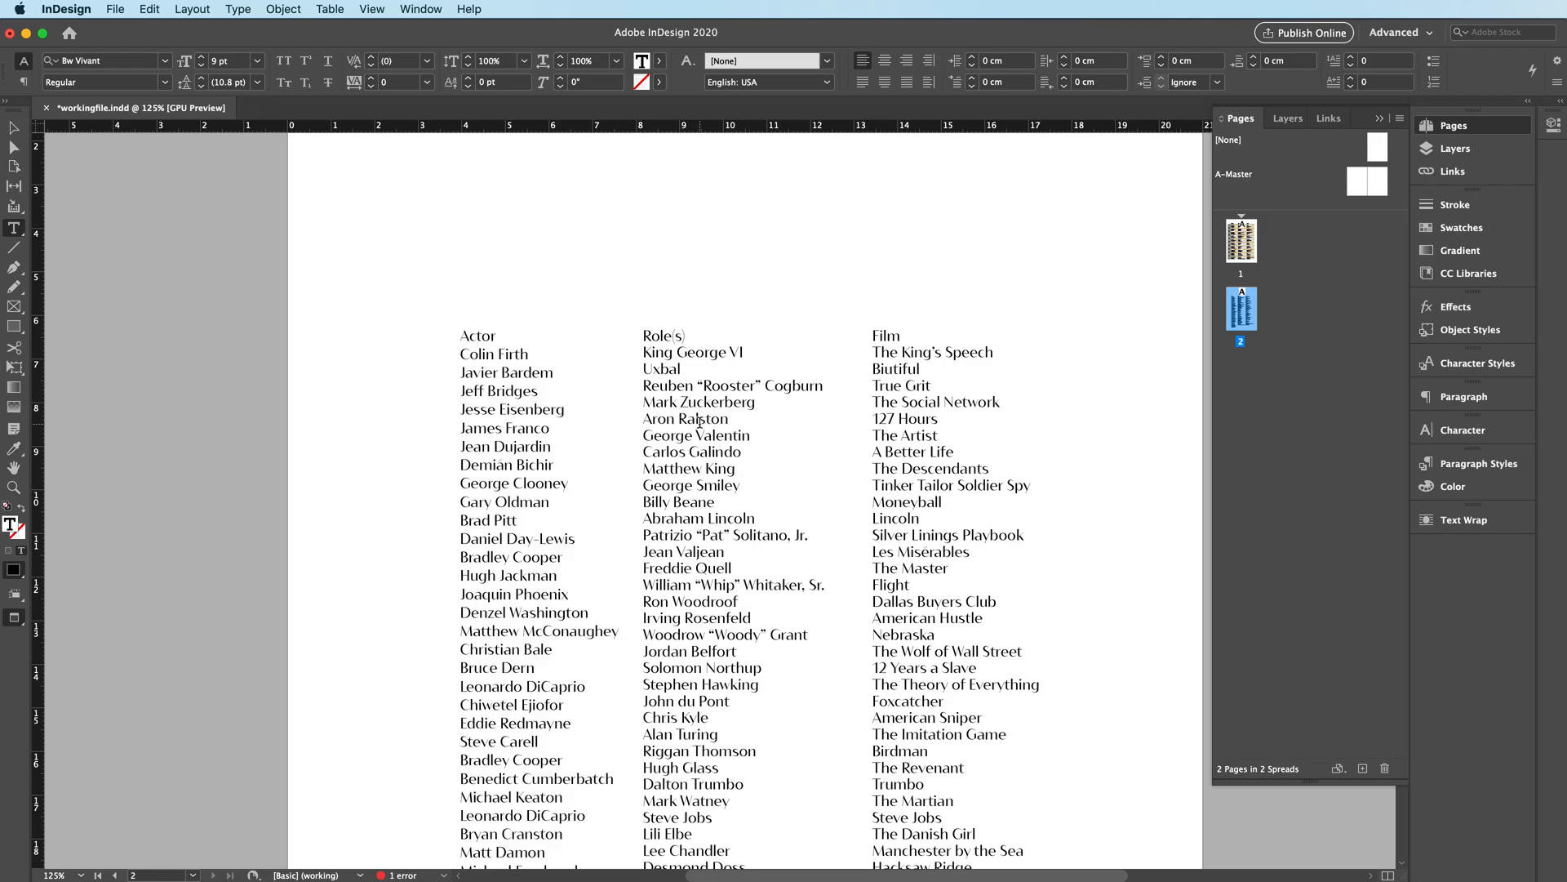
pyautogui.press('super+a')
pyautogui.click(258, 83)
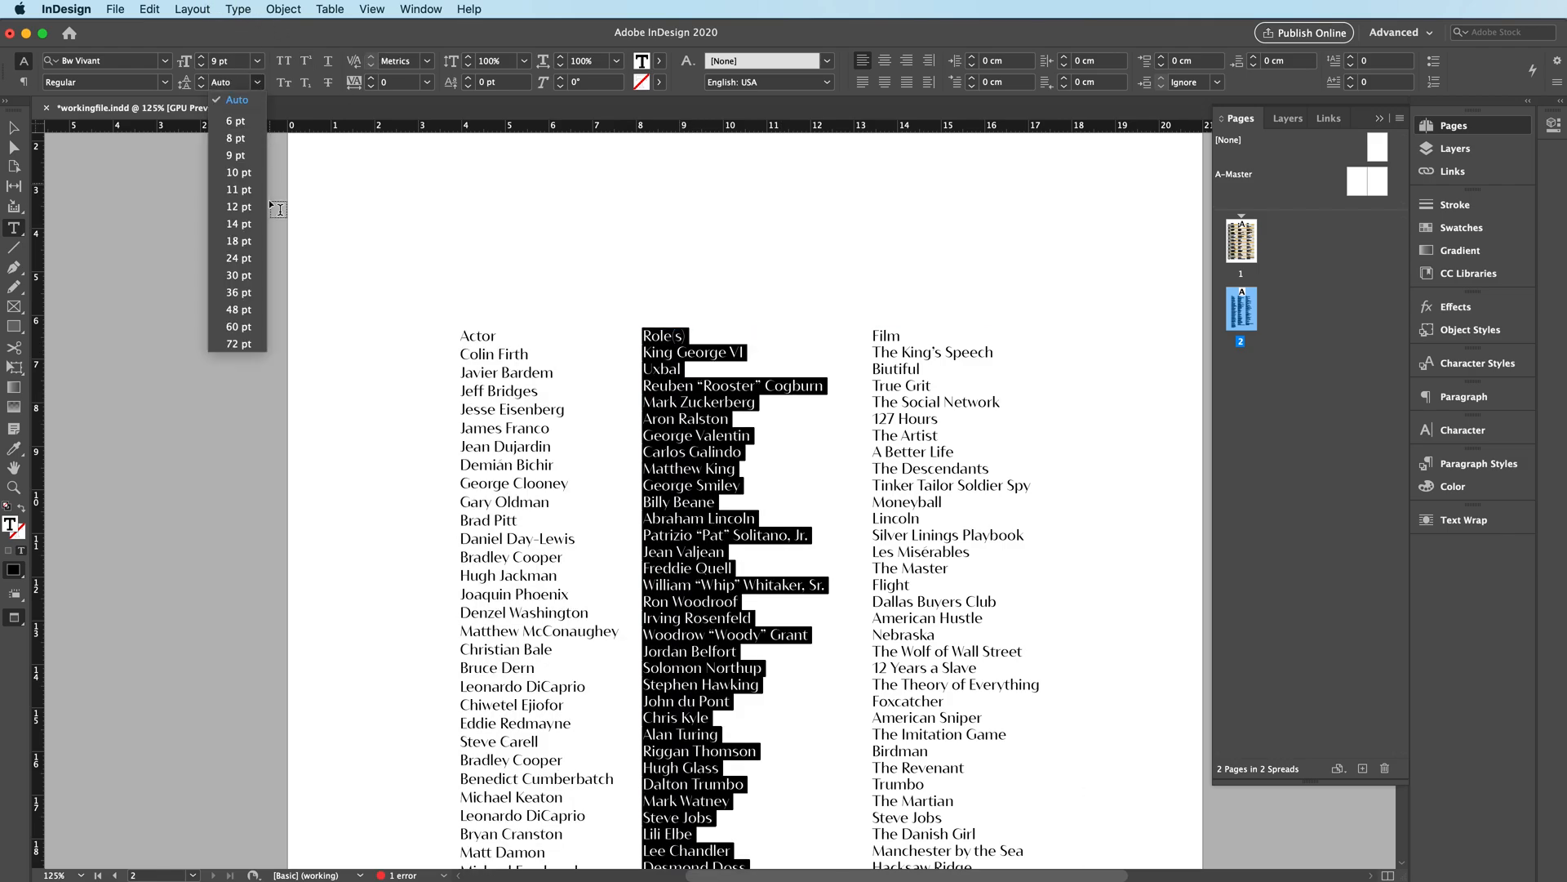
pyautogui.click(245, 206)
# Step: Set the leading of the entire Film column to 12 pt
pyautogui.click(939, 425)
pyautogui.press('super+a')
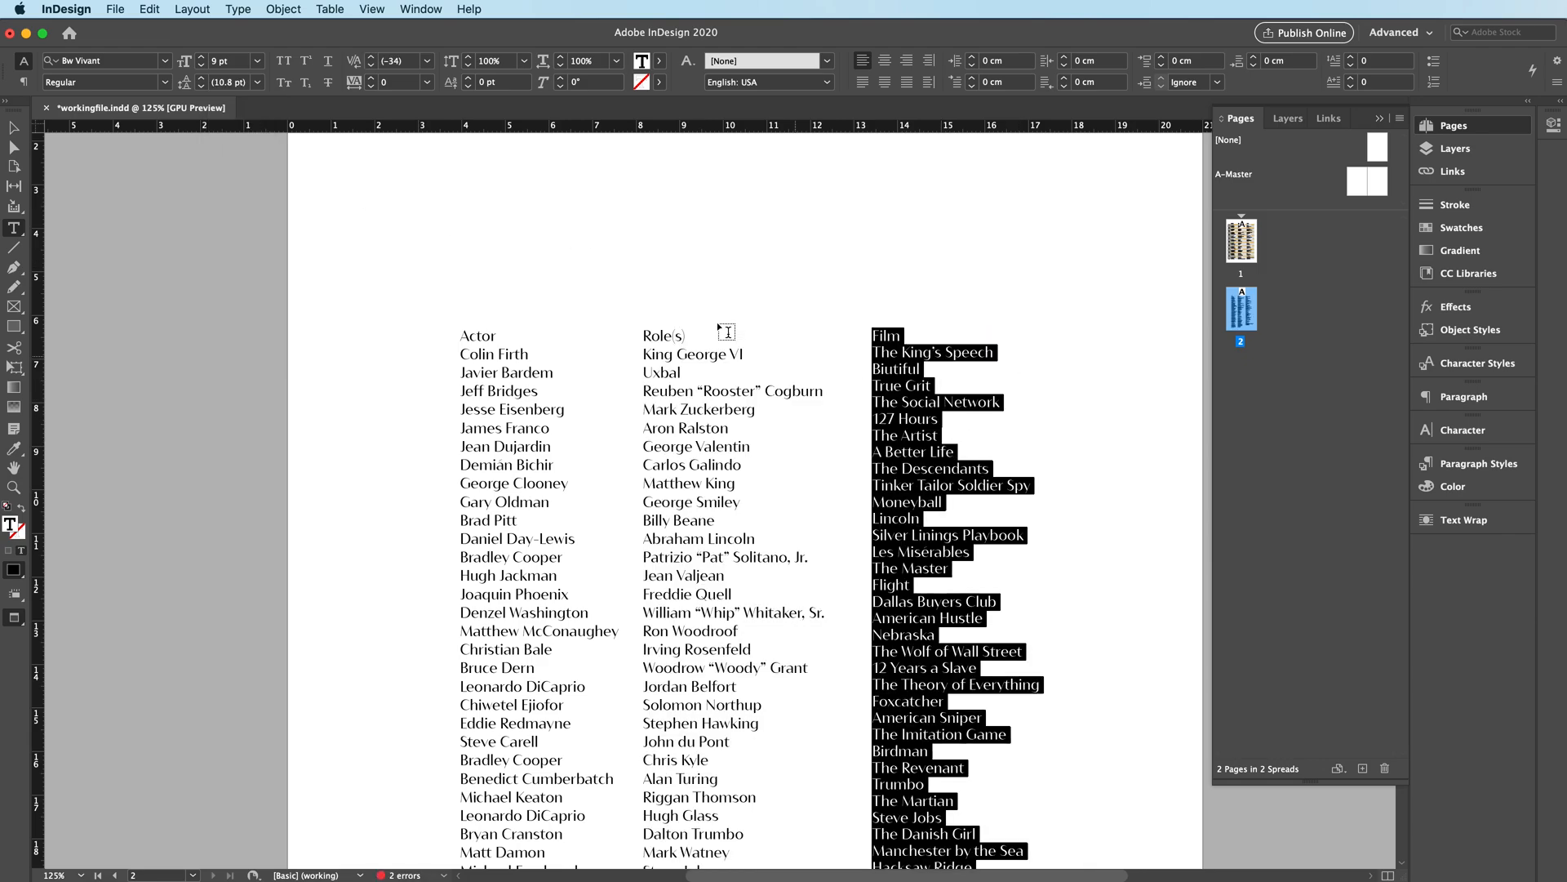
pyautogui.click(258, 82)
pyautogui.click(245, 205)
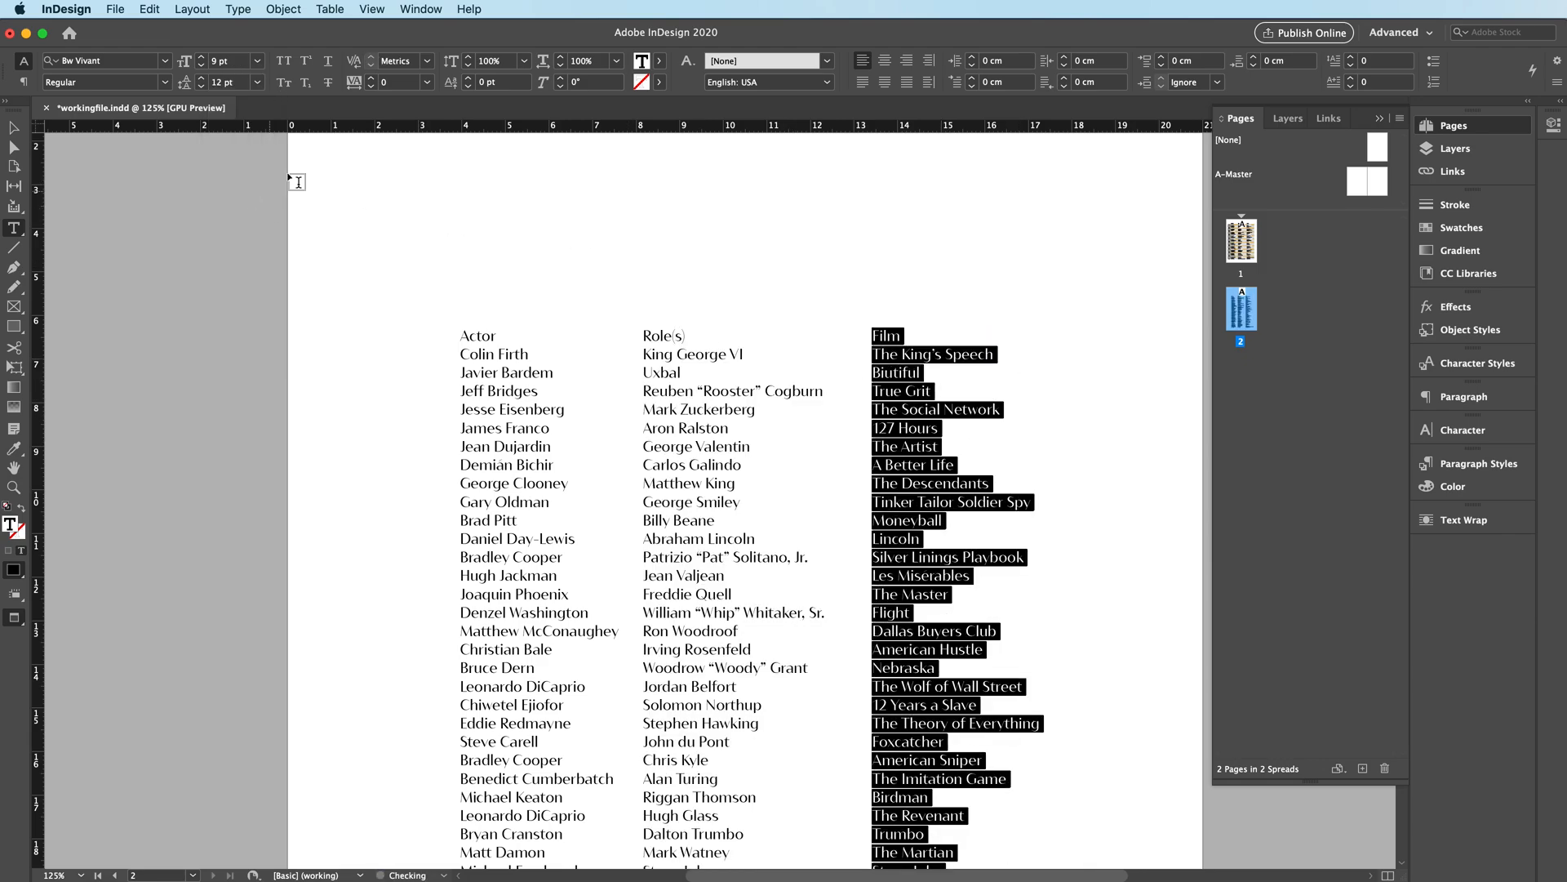
pyautogui.click(507, 340)
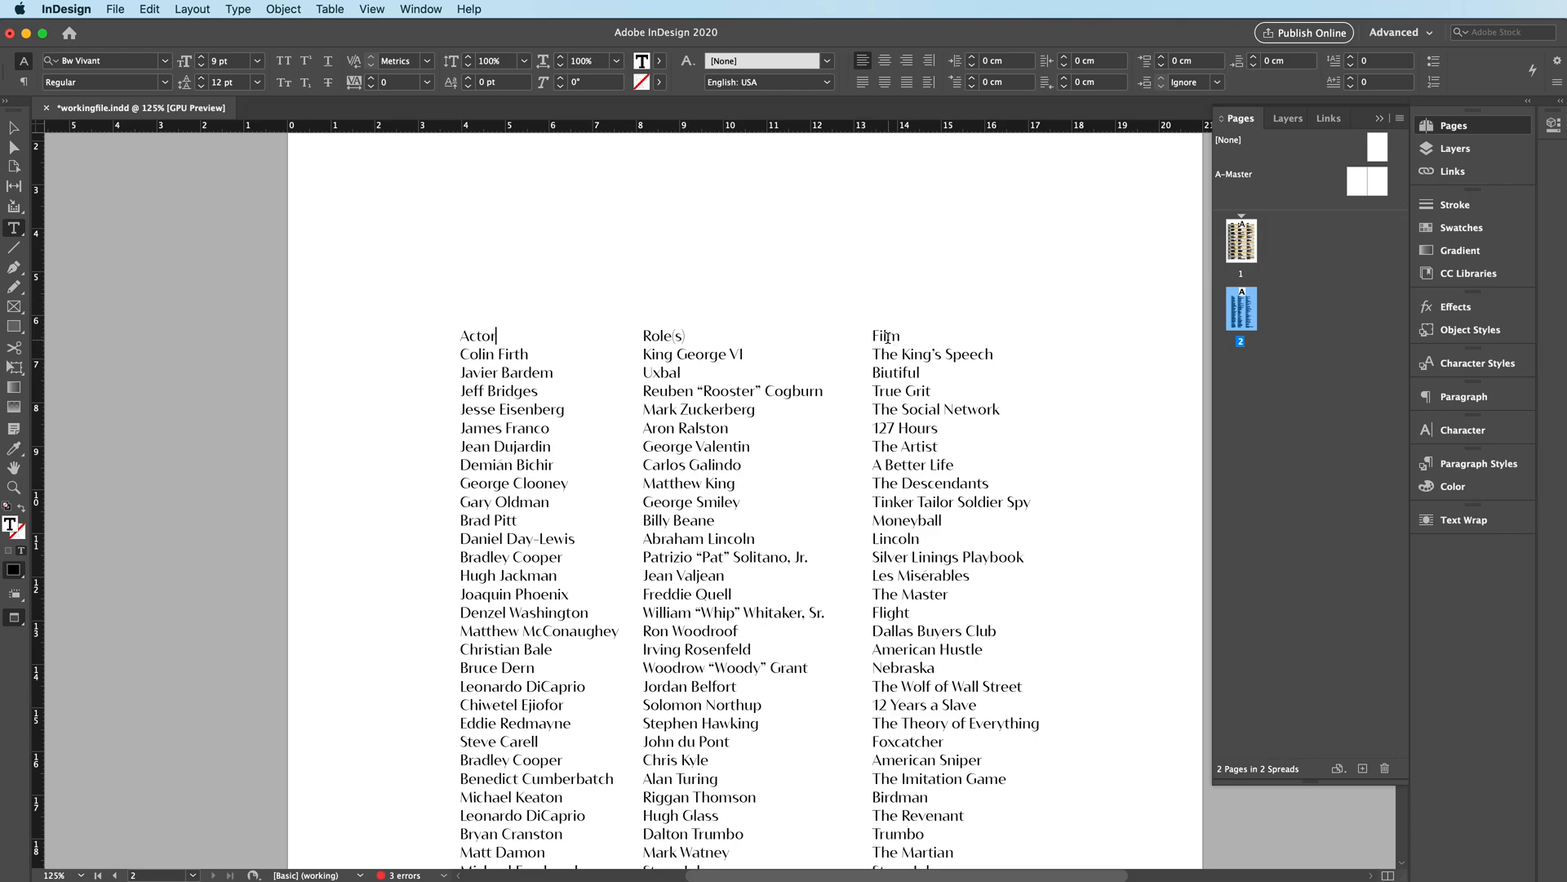
# Step: Set the space after the Actor heading to 0.3 cm
pyautogui.click(1283, 60)
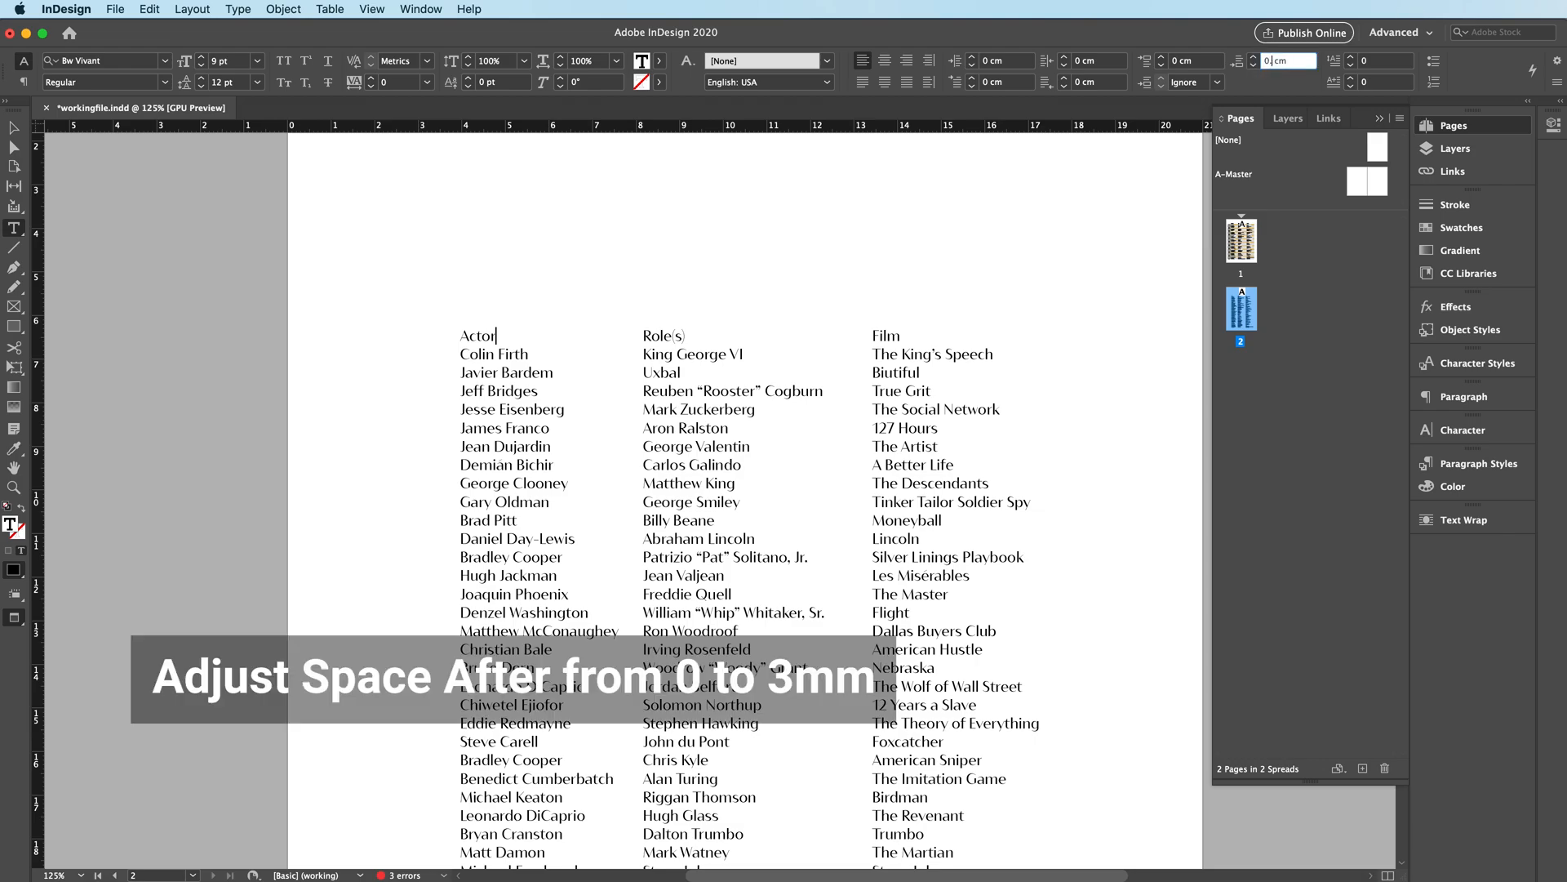
pyautogui.write('.3')
pyautogui.press('Return')
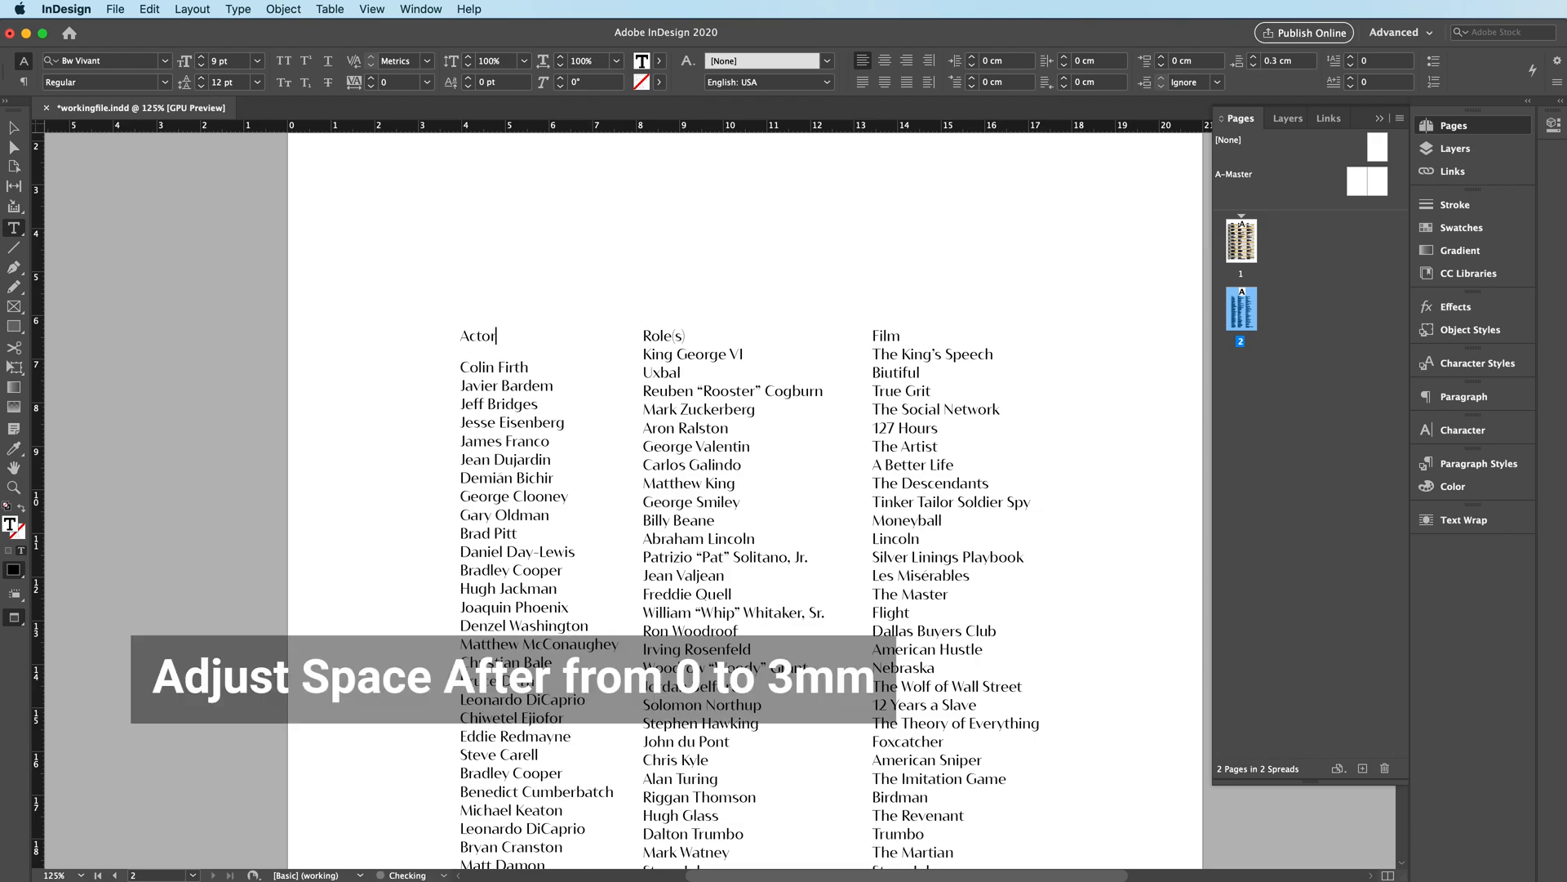
# Step: Copy the Actor heading's paragraph spacing to the Role(s) and Film headings with the Eyedropper
pyautogui.click(683, 336)
pyautogui.click(692, 335)
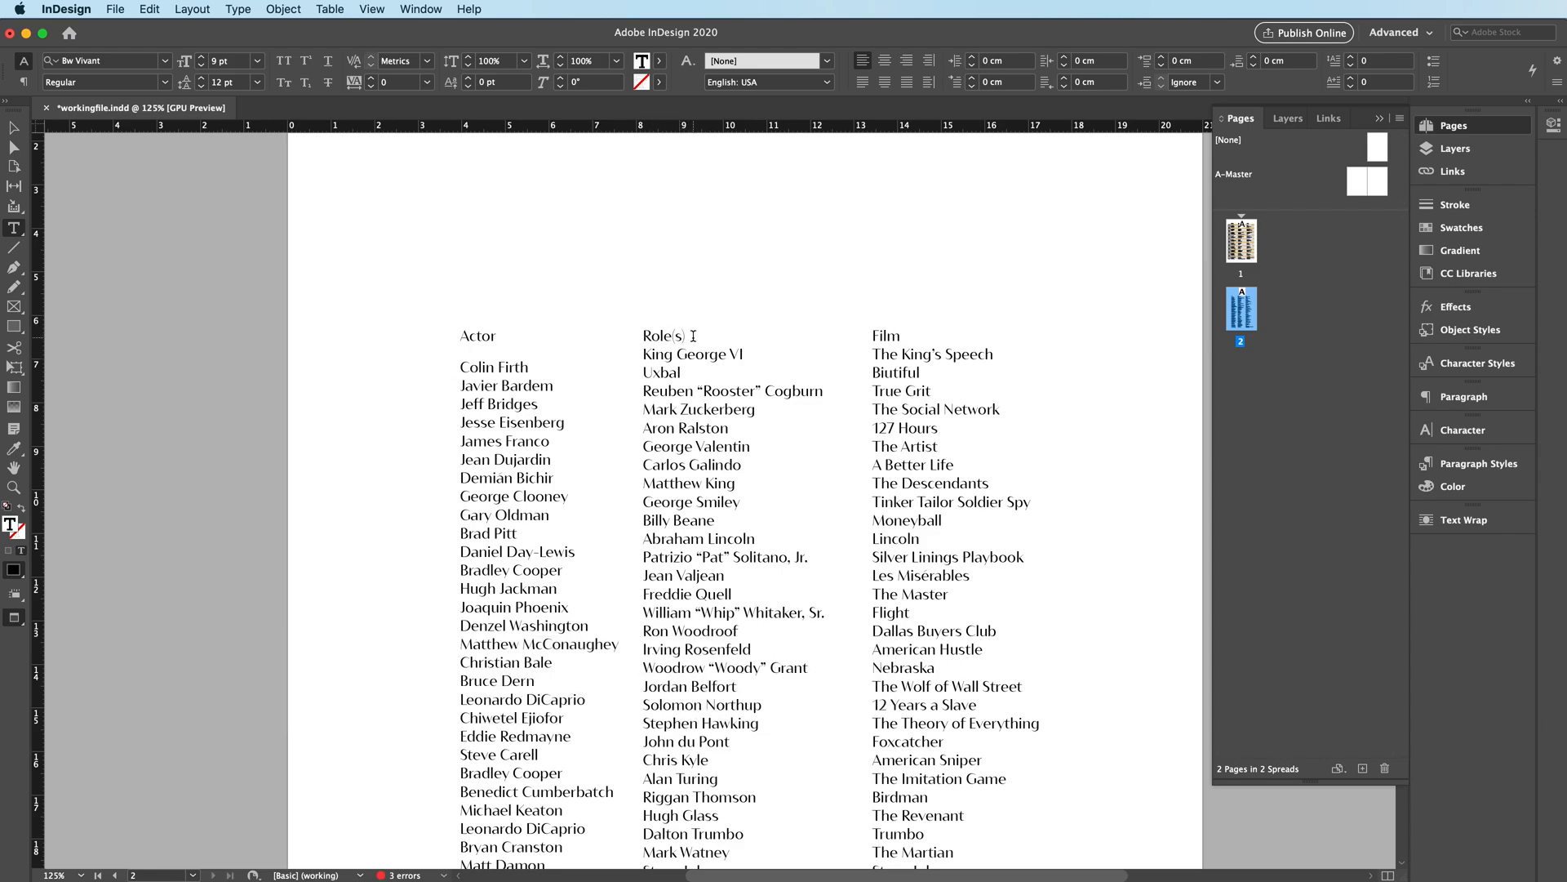
pyautogui.click(13, 454)
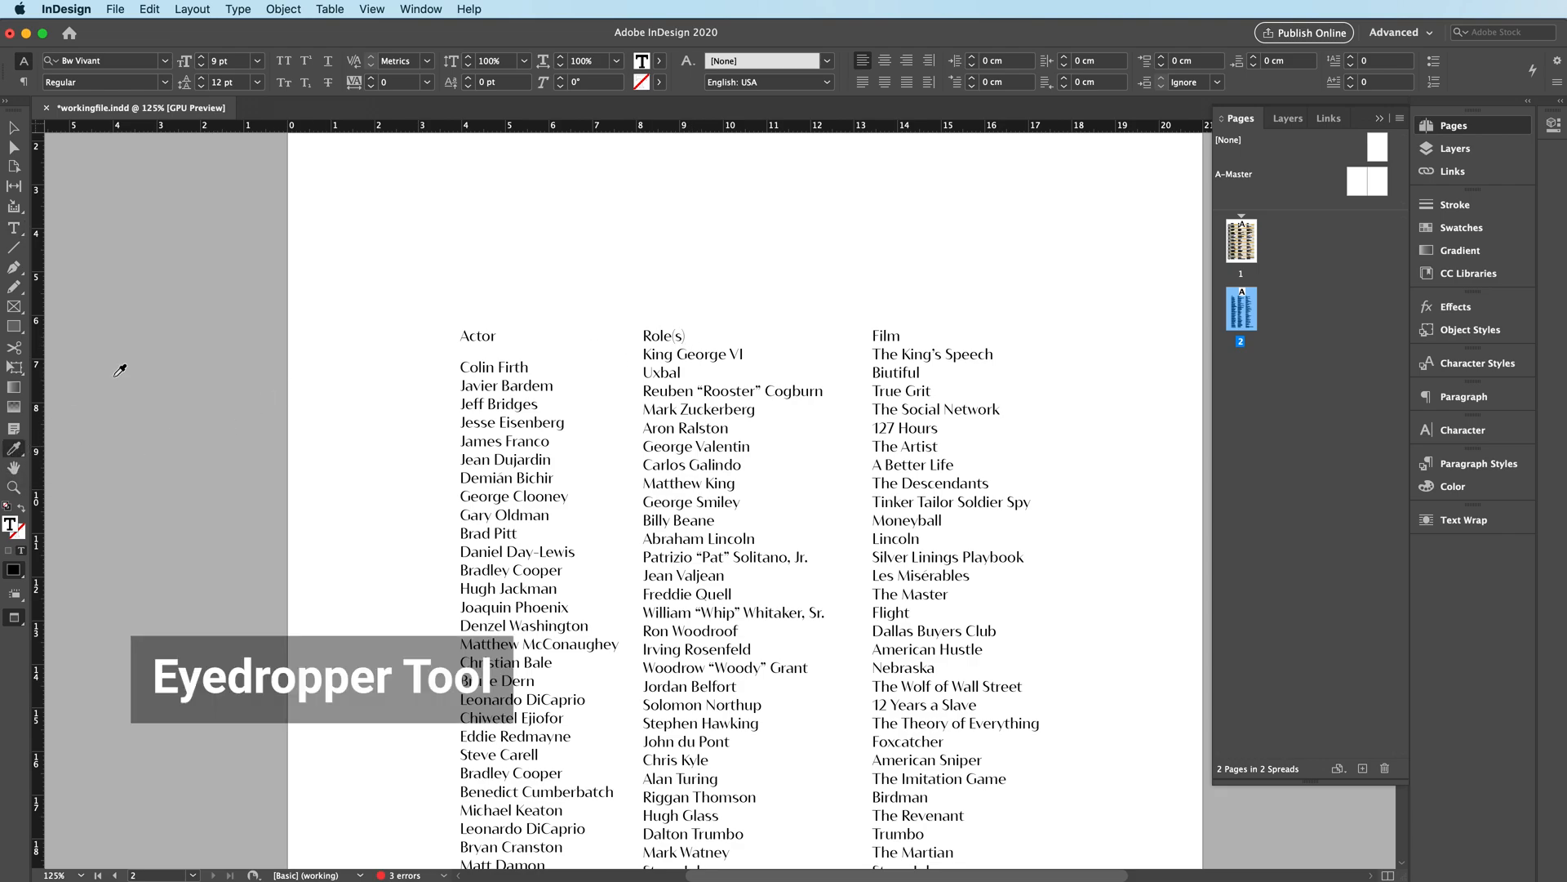
pyautogui.click(482, 334)
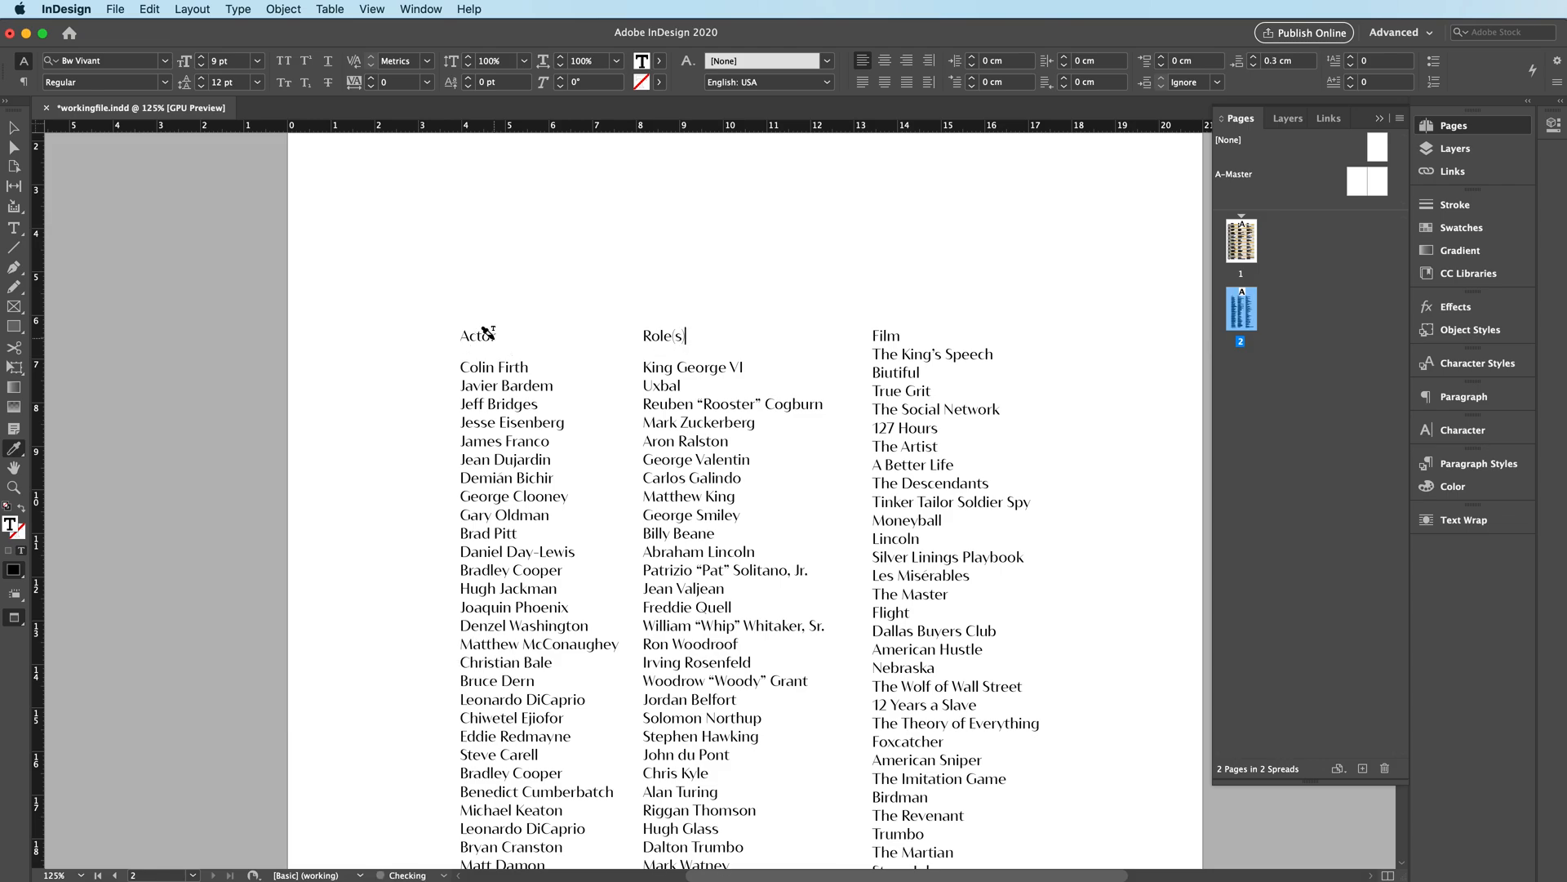
pyautogui.click(889, 331)
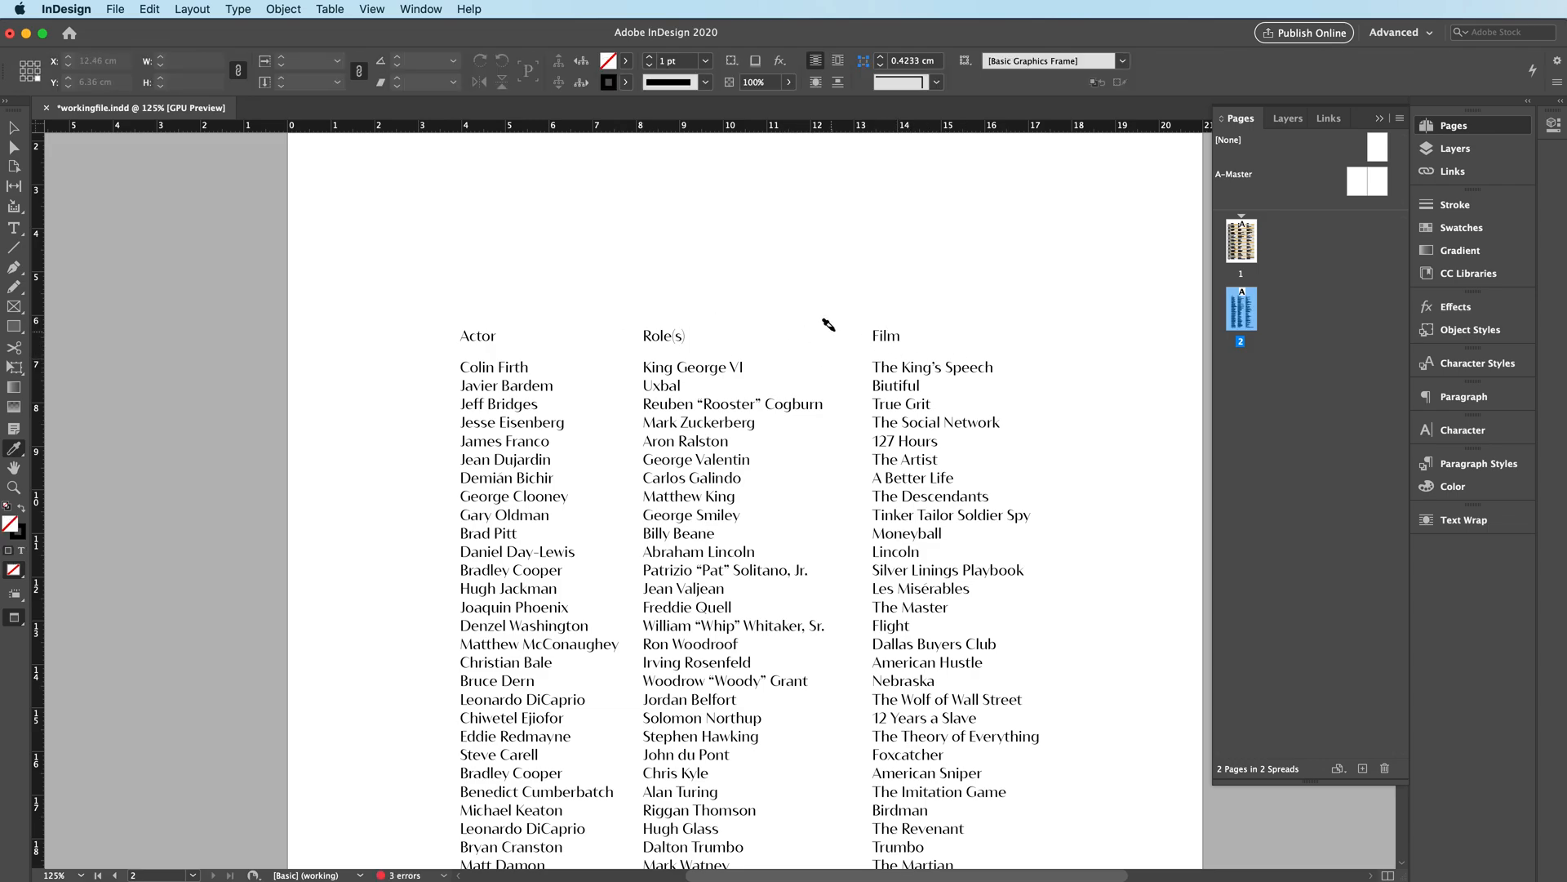
# Step: Set the space after the Actor column's entry in the 127 Hours row to 0.2 cm
pyautogui.click(13, 127)
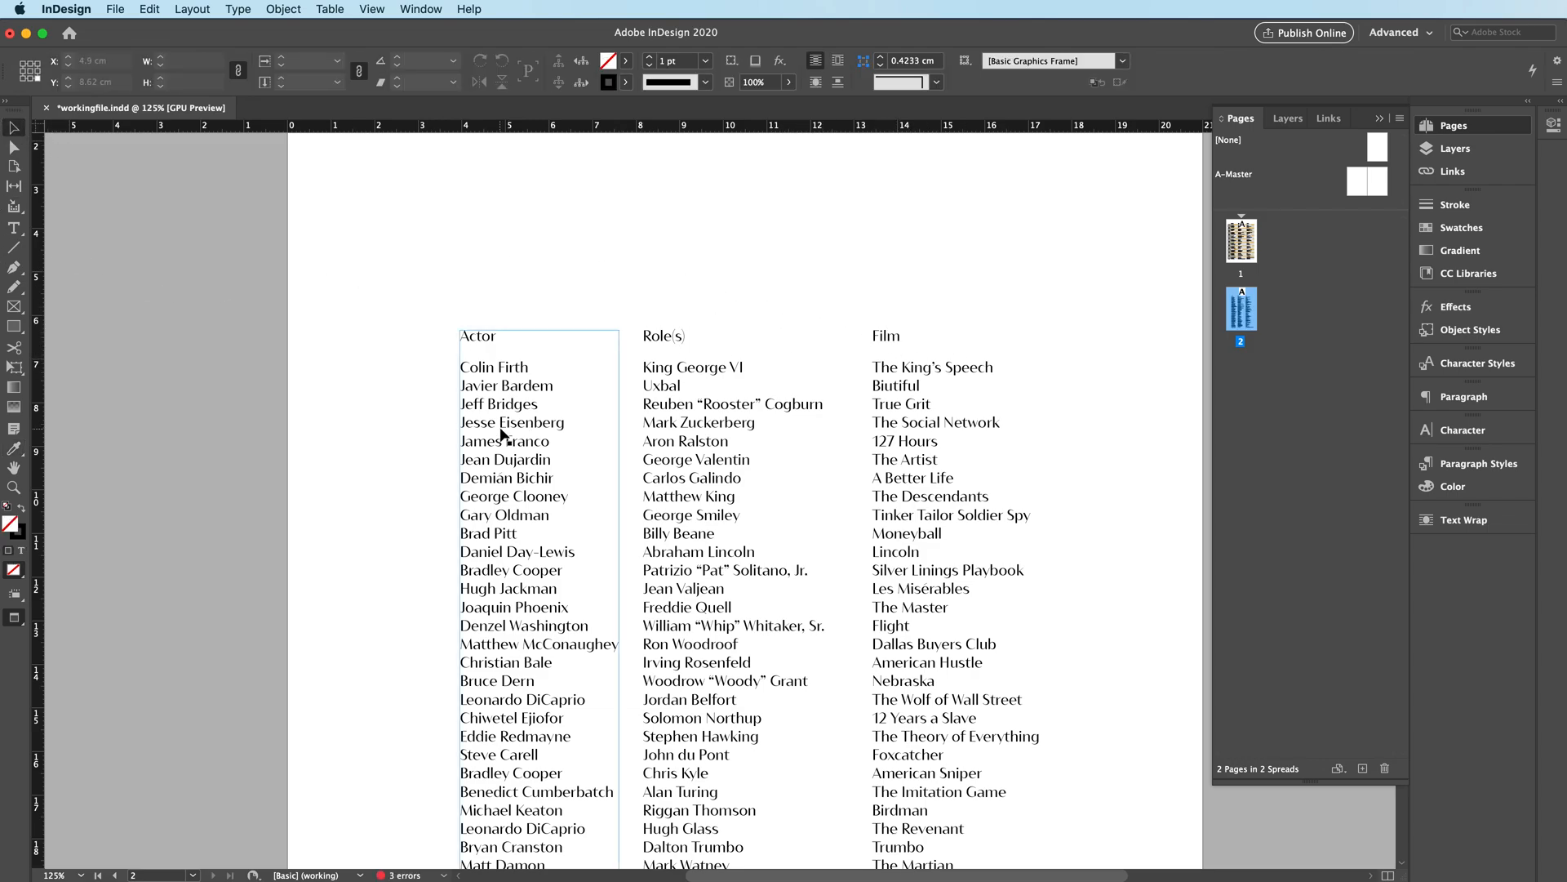
pyautogui.doubleClick(487, 368)
pyautogui.click(551, 442)
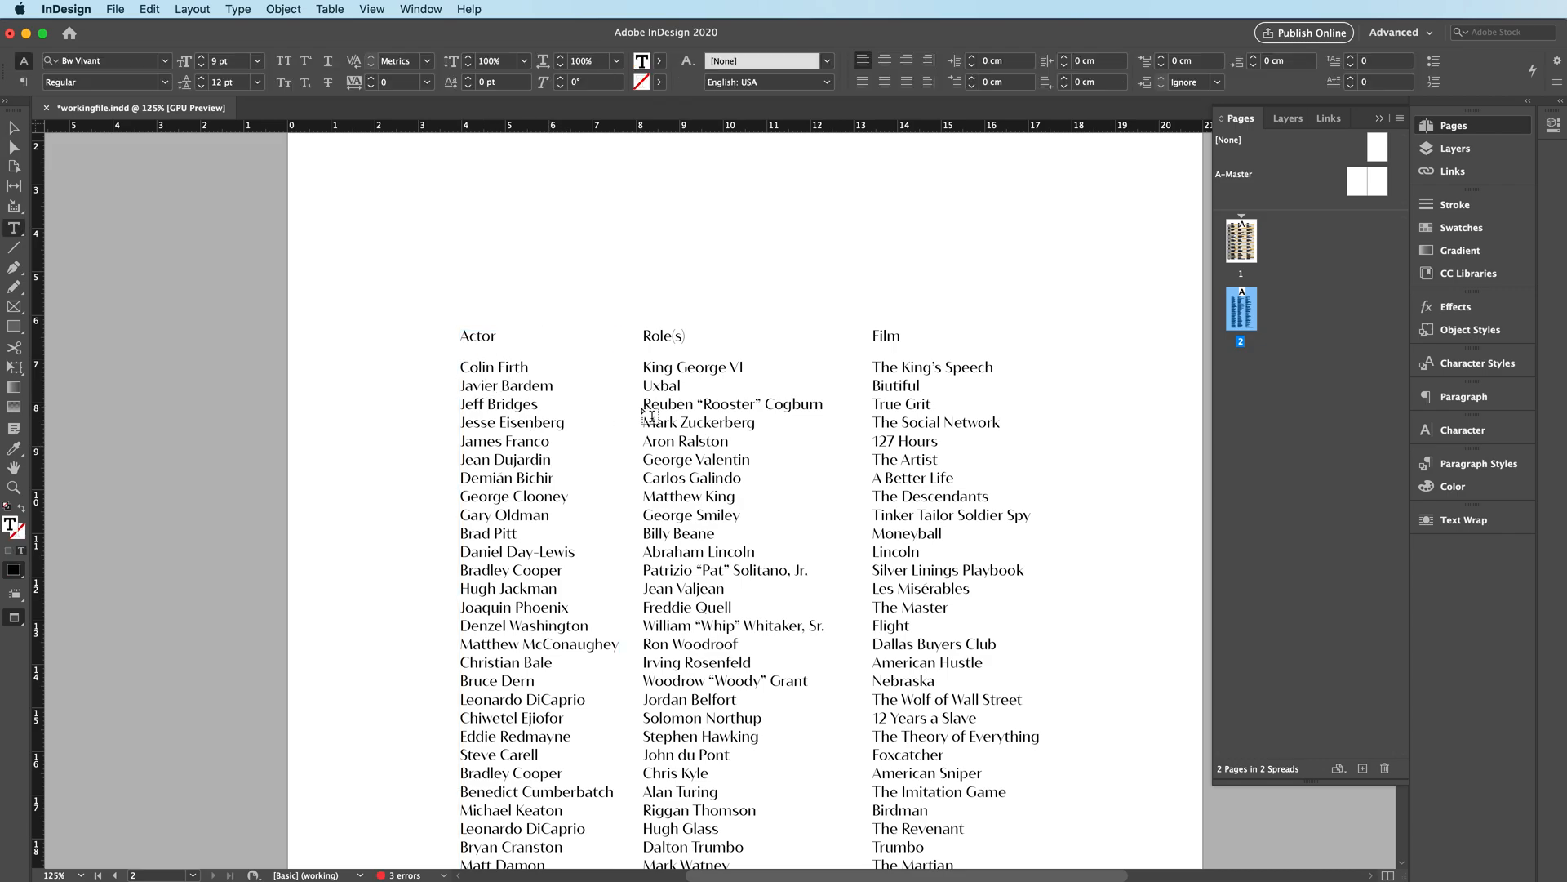
pyautogui.click(1271, 62)
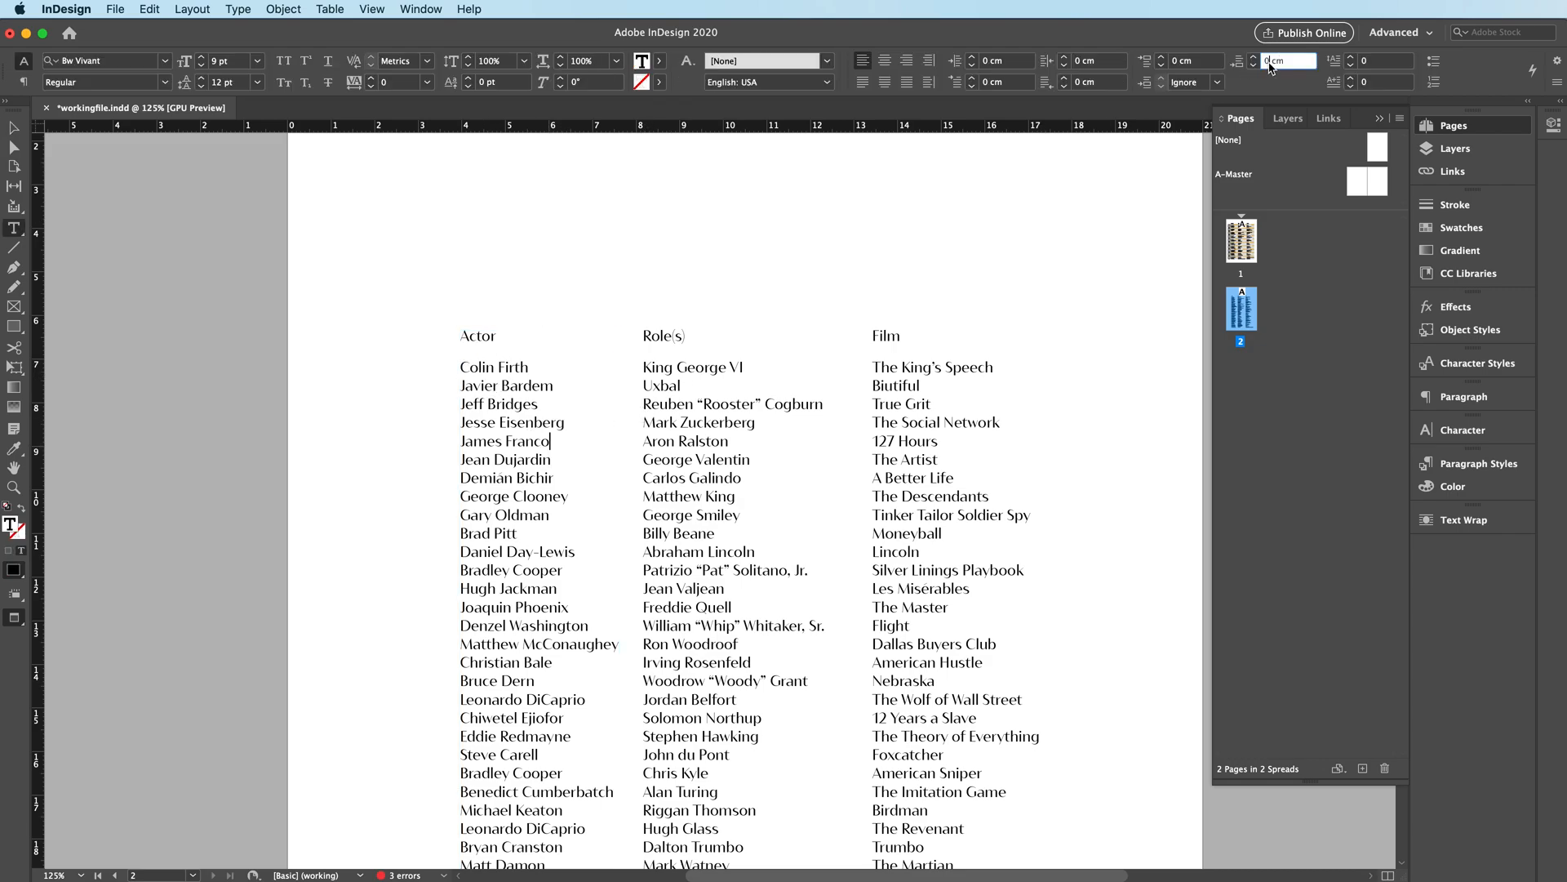
pyautogui.write('.2')
pyautogui.press('Return')
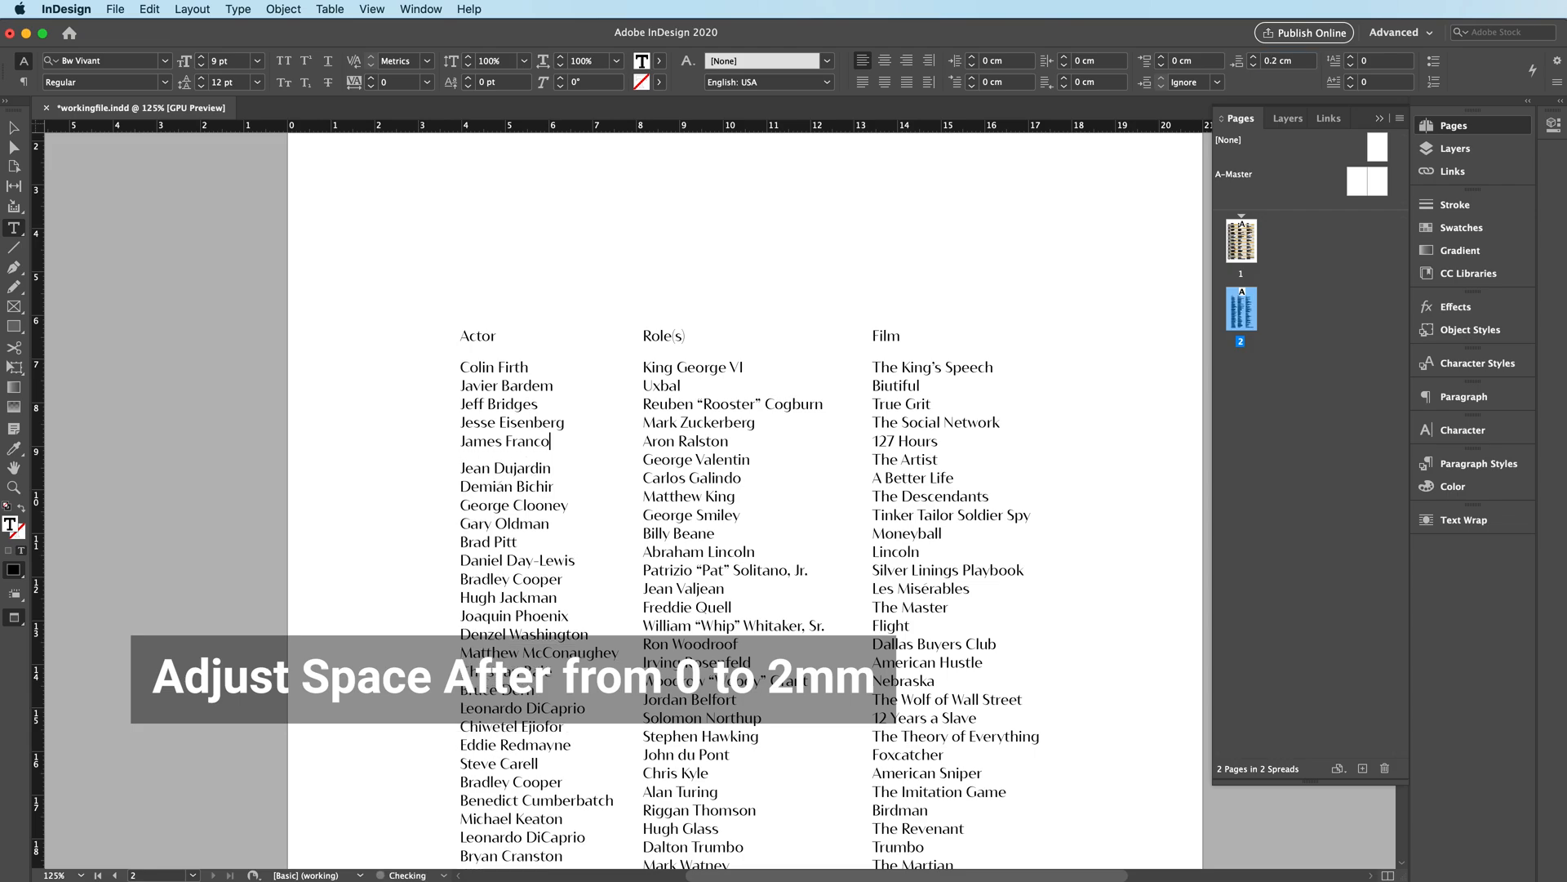
# Step: Copy the 0.2 cm spacing with the Eyedropper to the Role(s) and Film entries of the 127 Hours row
pyautogui.click(729, 442)
pyautogui.click(14, 449)
pyautogui.click(523, 441)
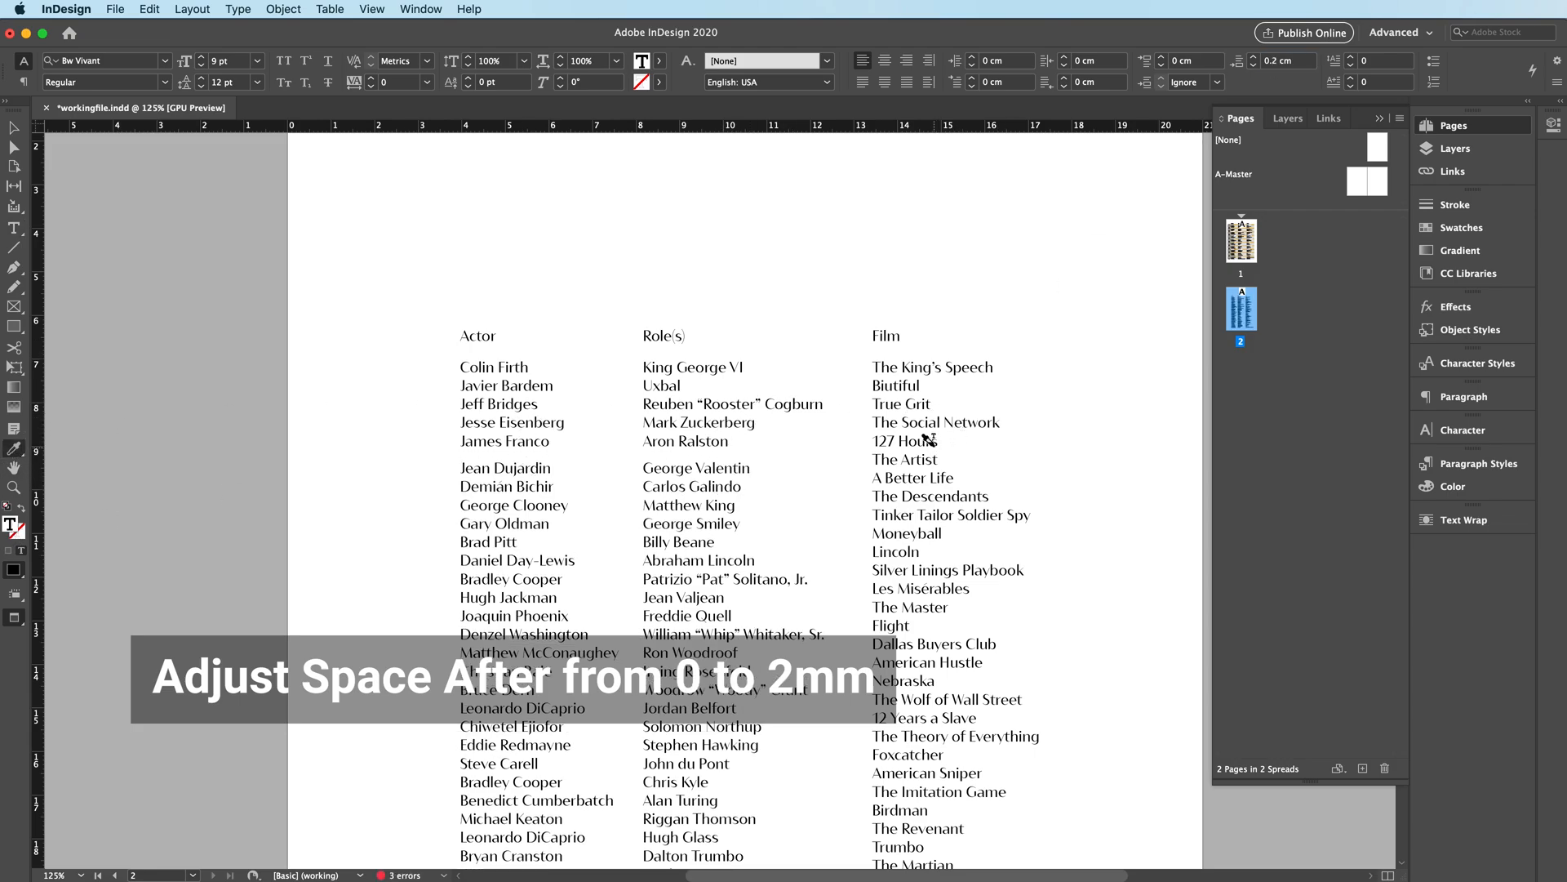
pyautogui.click(925, 443)
# Step: Apply the sampled 0.2 cm spacing to all three columns after the Moneyball and Flight rows
pyautogui.click(509, 540)
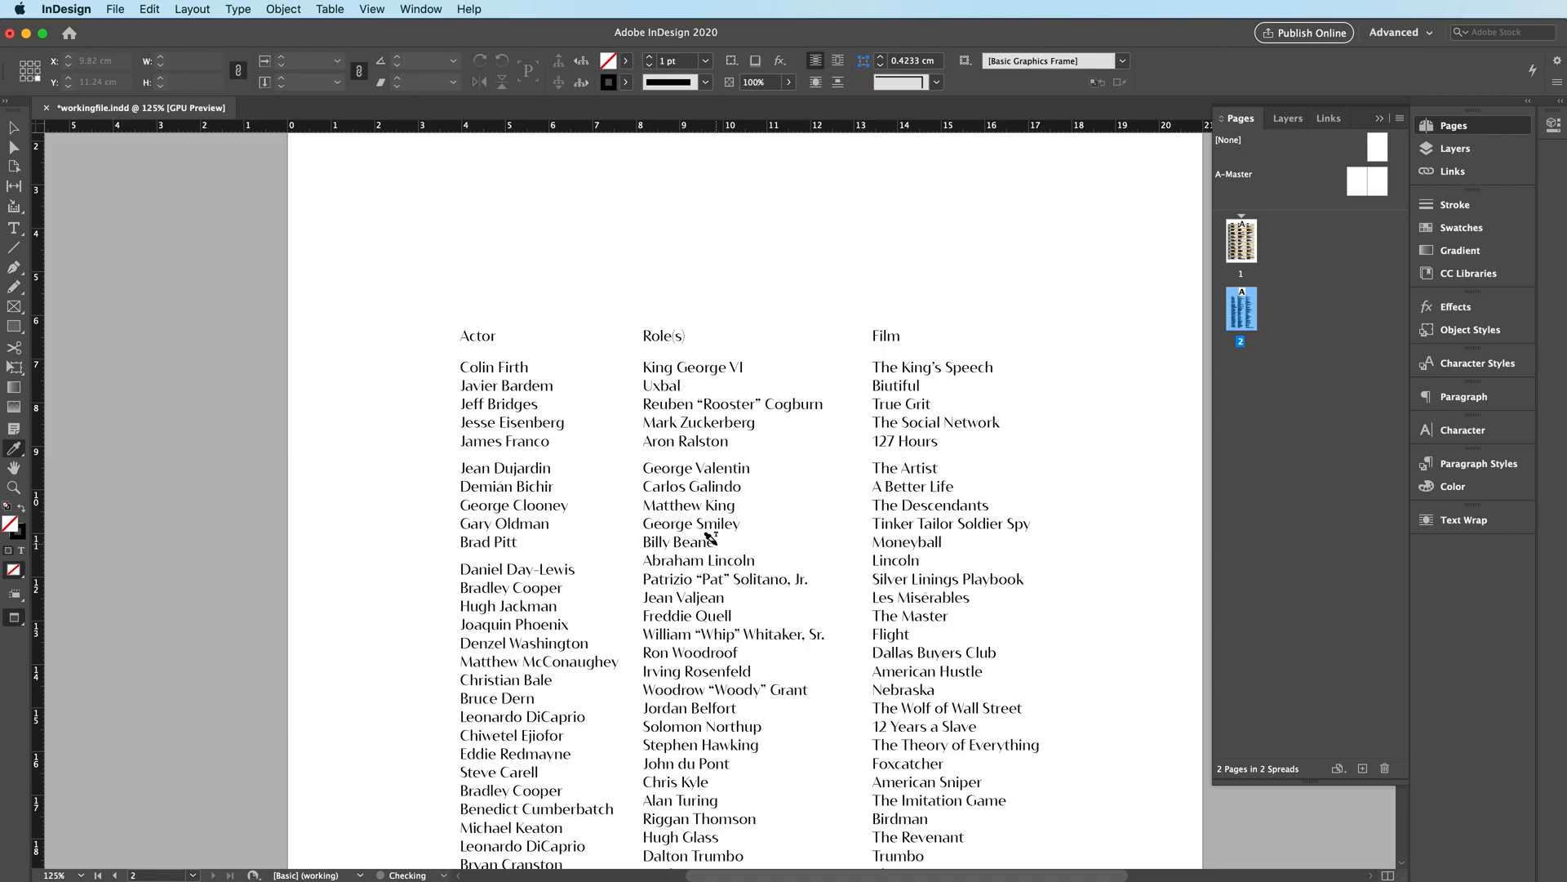
pyautogui.click(711, 541)
pyautogui.click(902, 543)
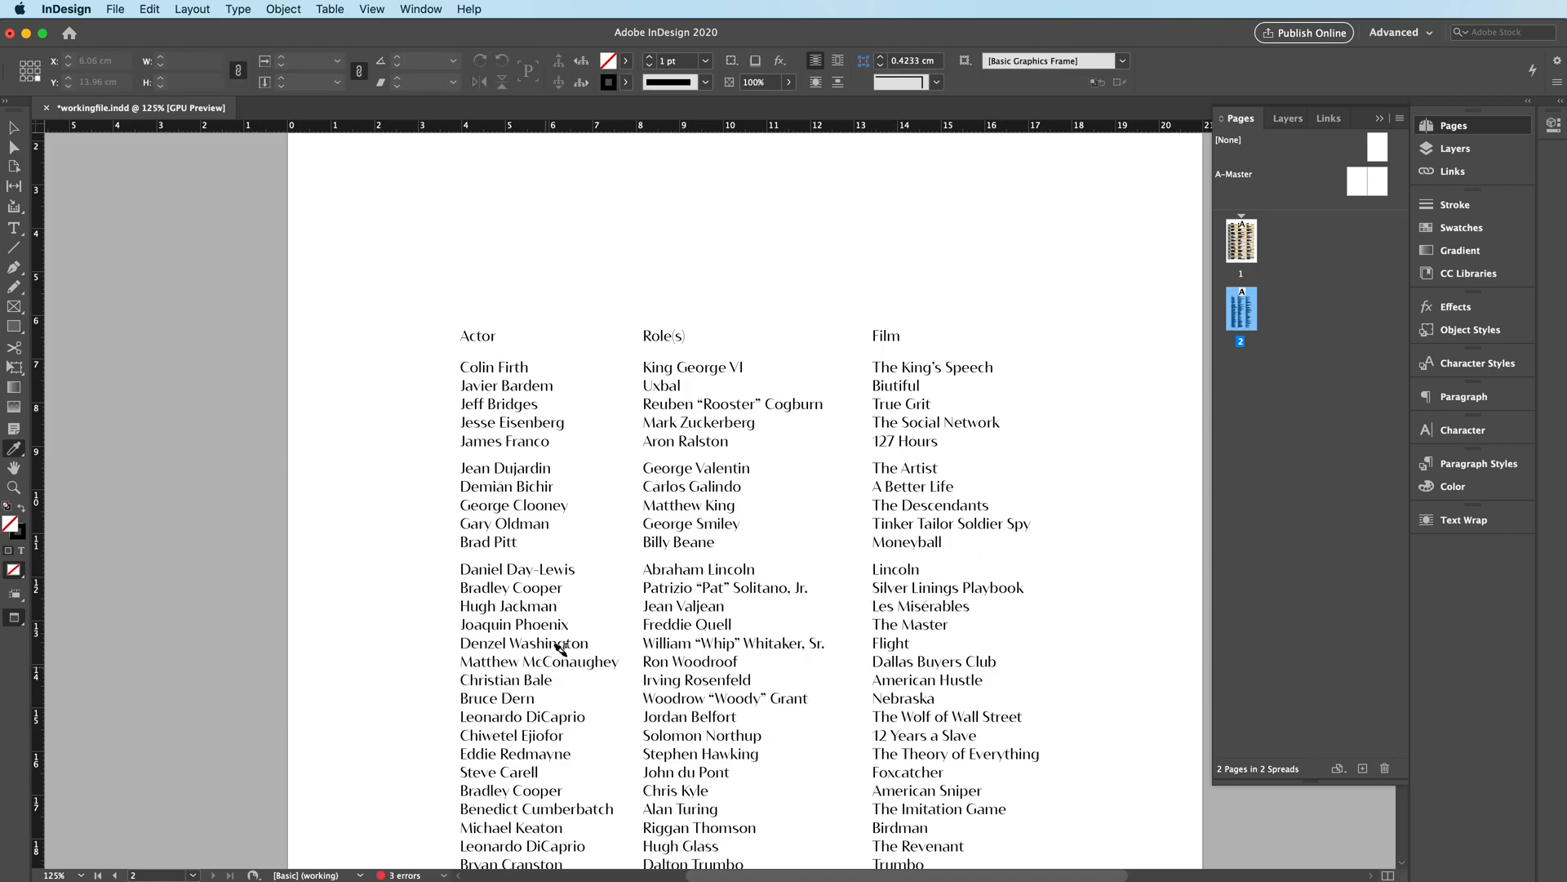
pyautogui.click(572, 644)
pyautogui.click(768, 641)
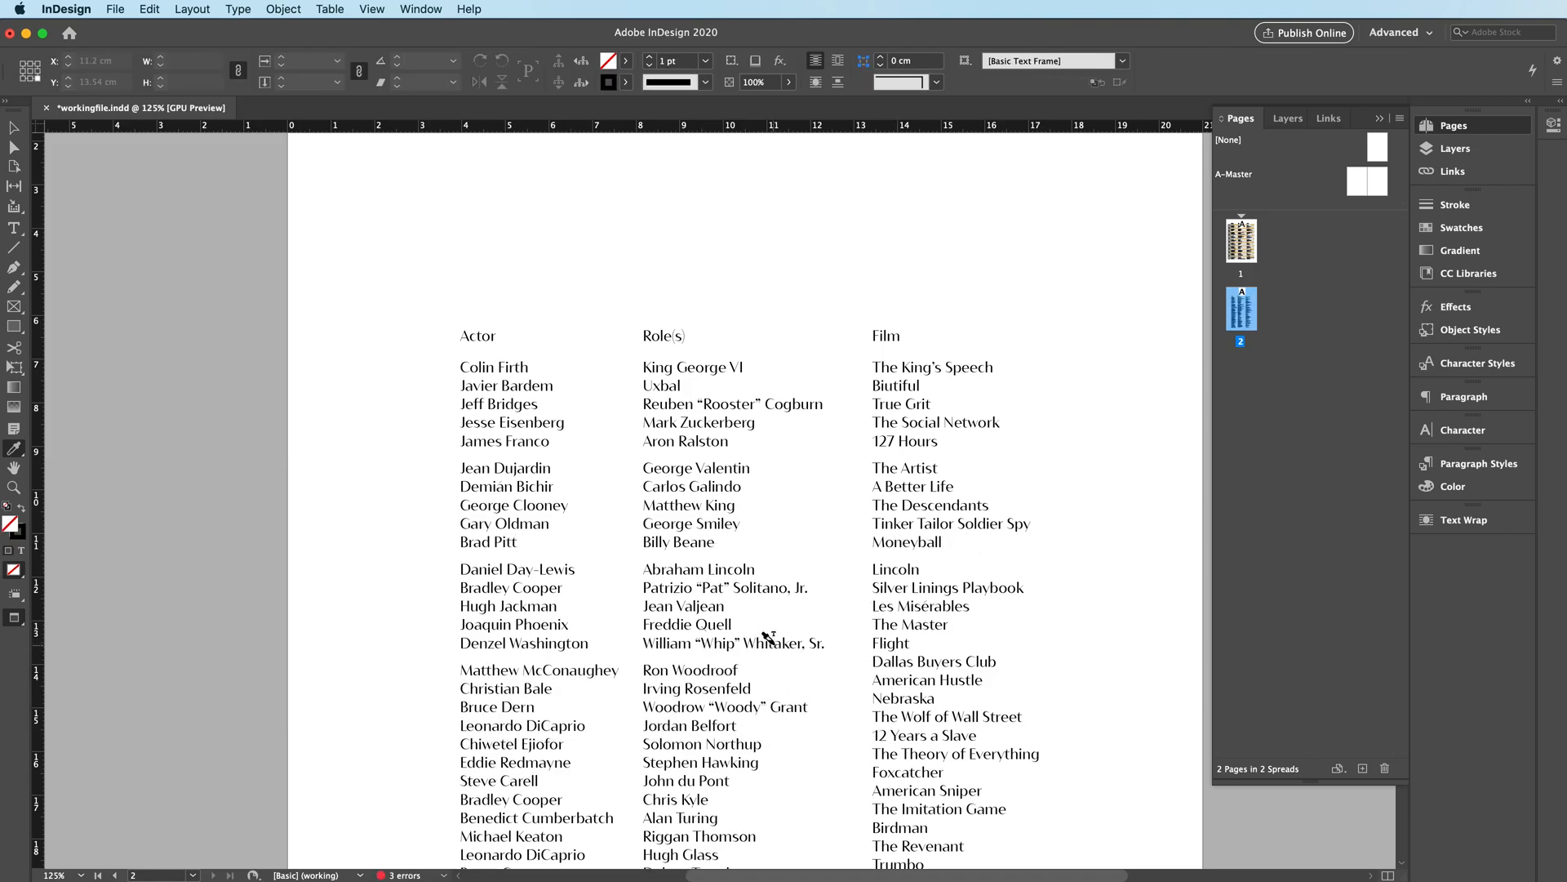
pyautogui.click(902, 643)
# Step: Apply the sampled 0.2 cm spacing to all three columns after the 12 Years a Slave and Birdman rows
pyautogui.click(553, 743)
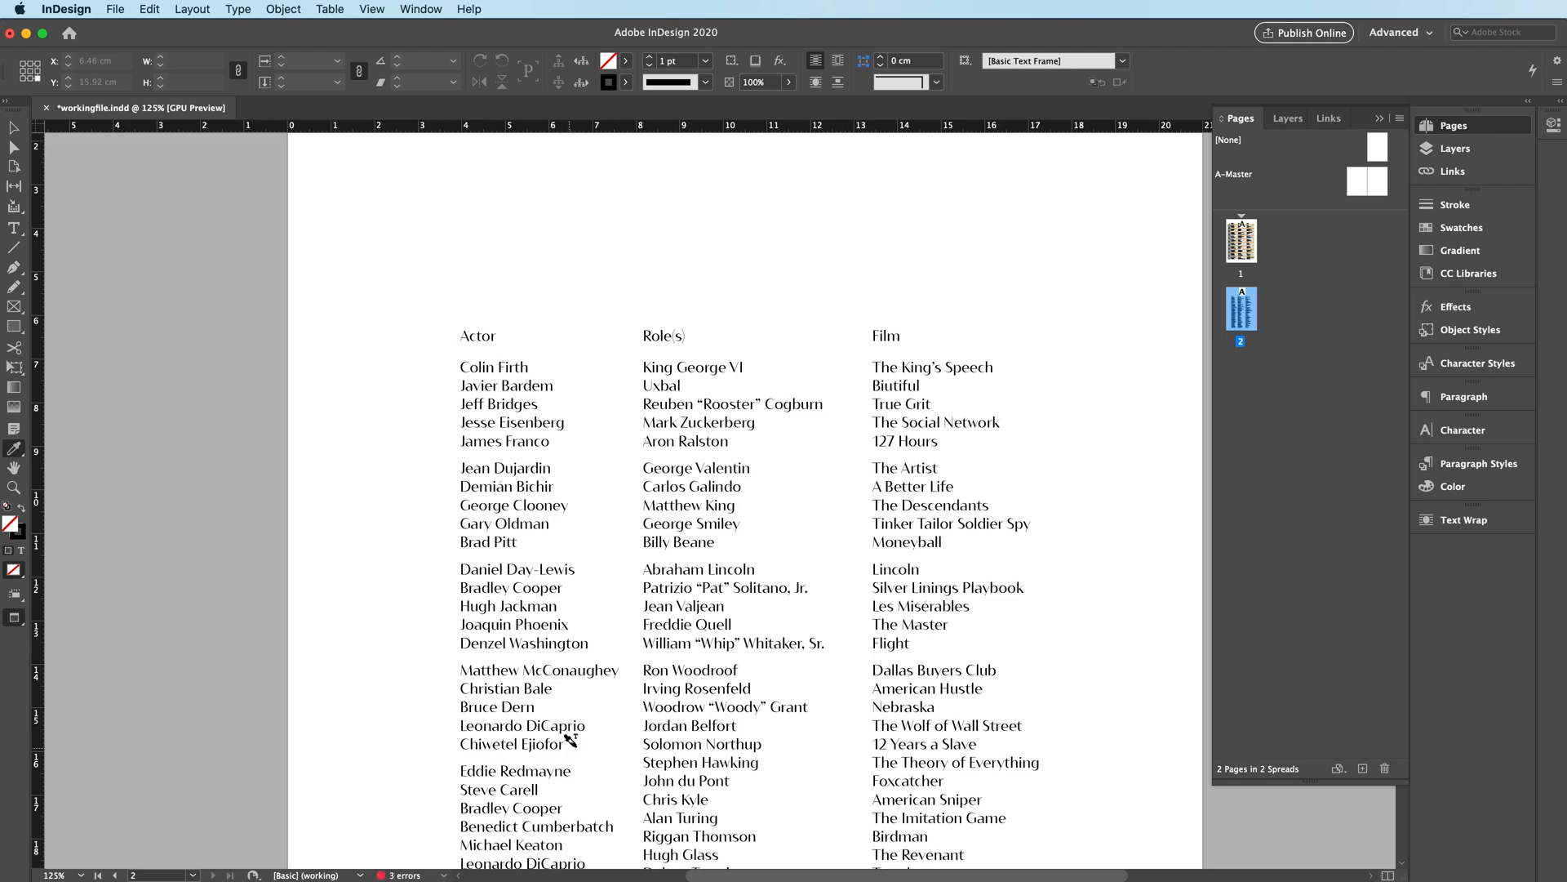
pyautogui.click(767, 743)
pyautogui.click(963, 741)
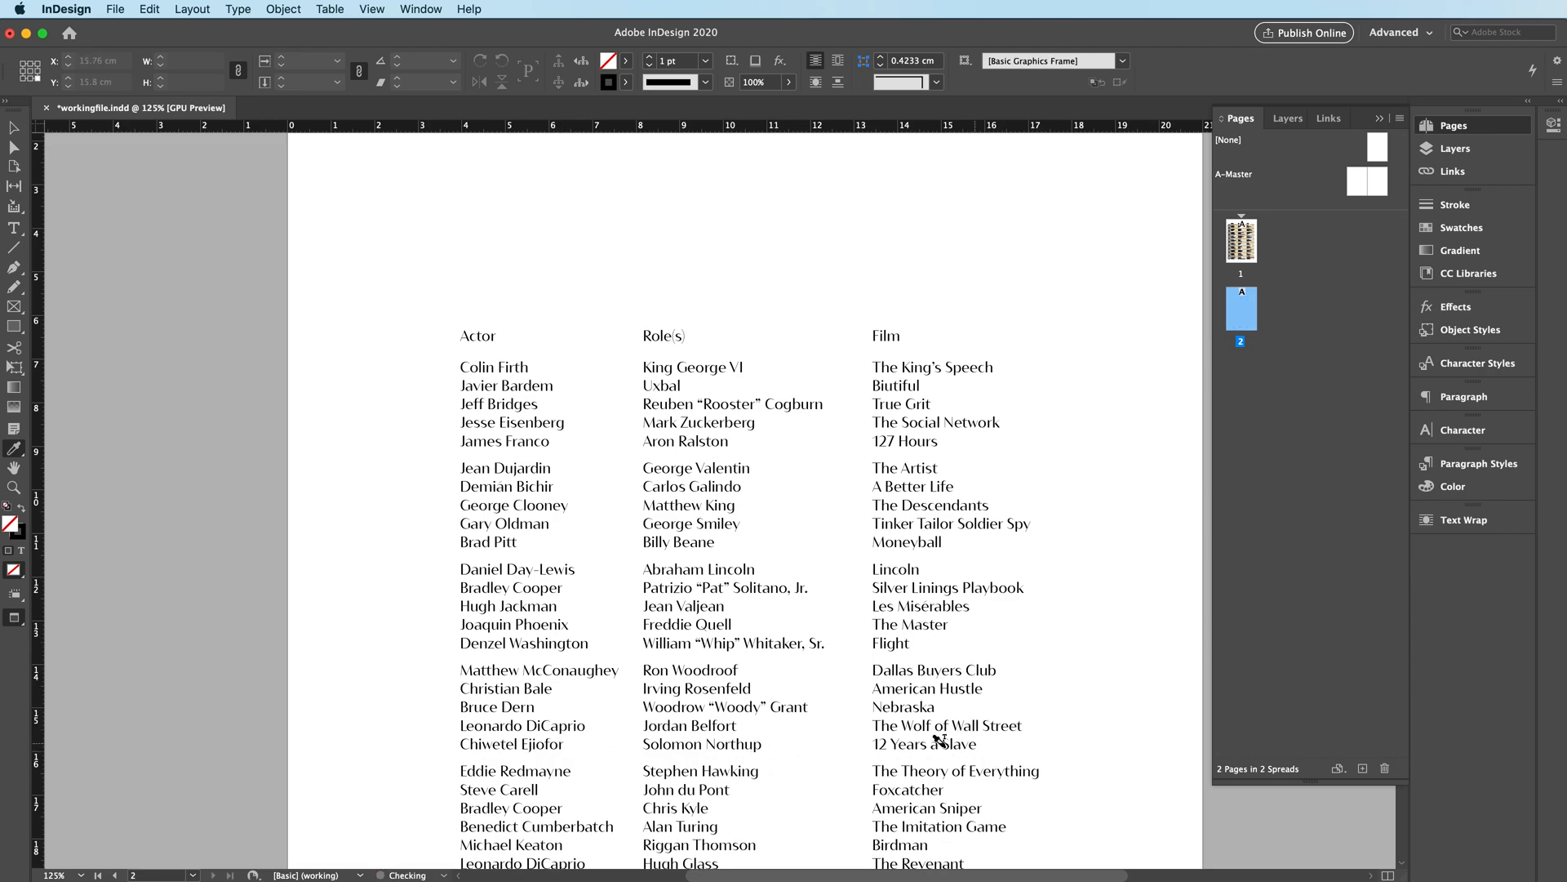
pyautogui.scroll(-5, 954, 739)
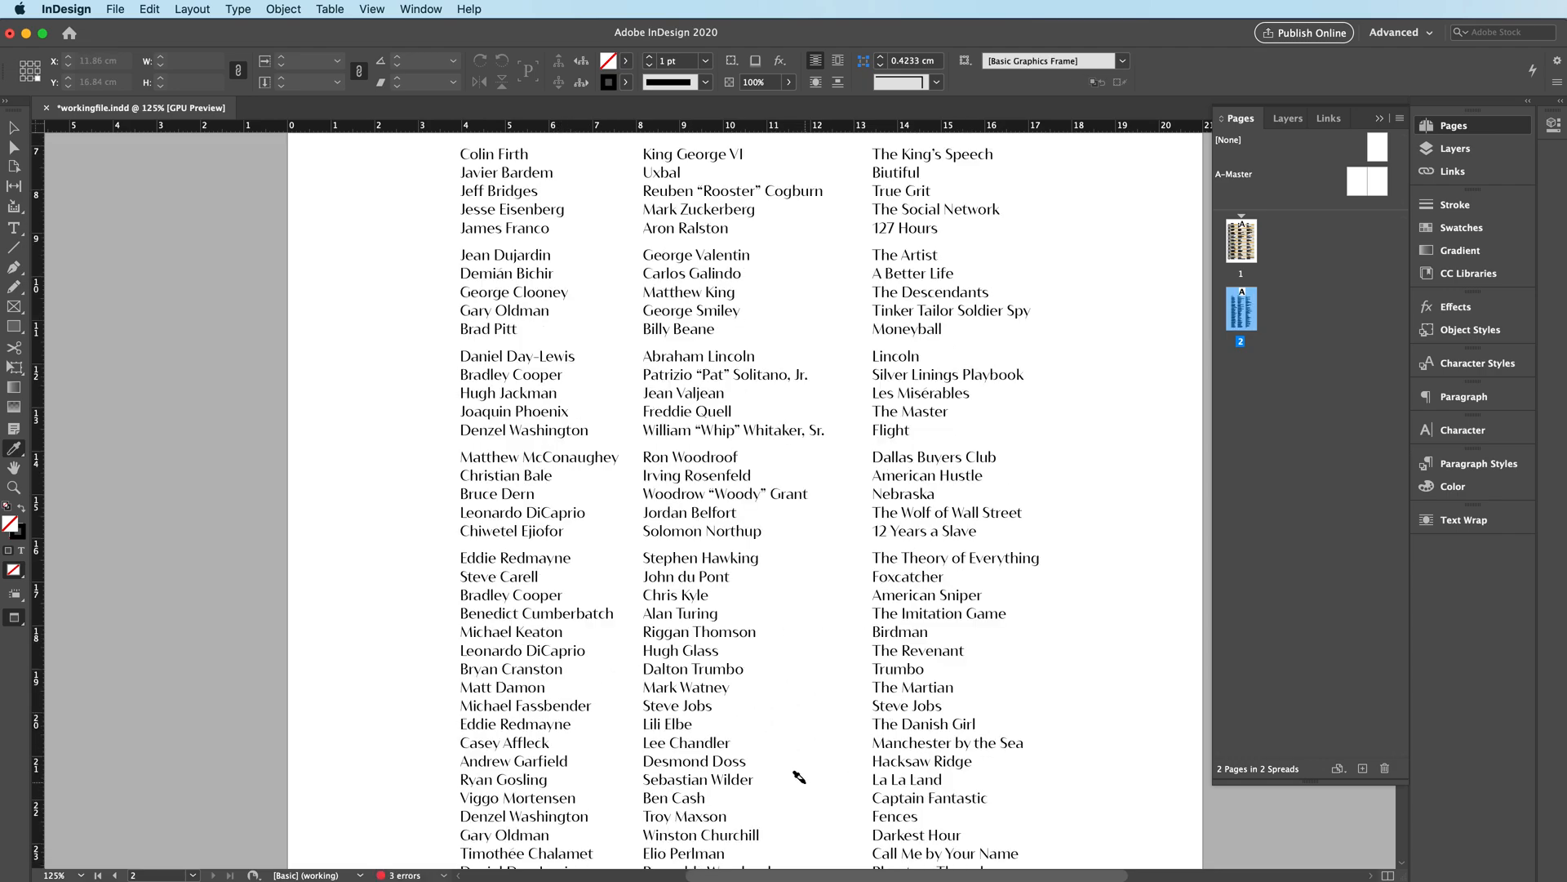
pyautogui.click(568, 632)
pyautogui.click(762, 632)
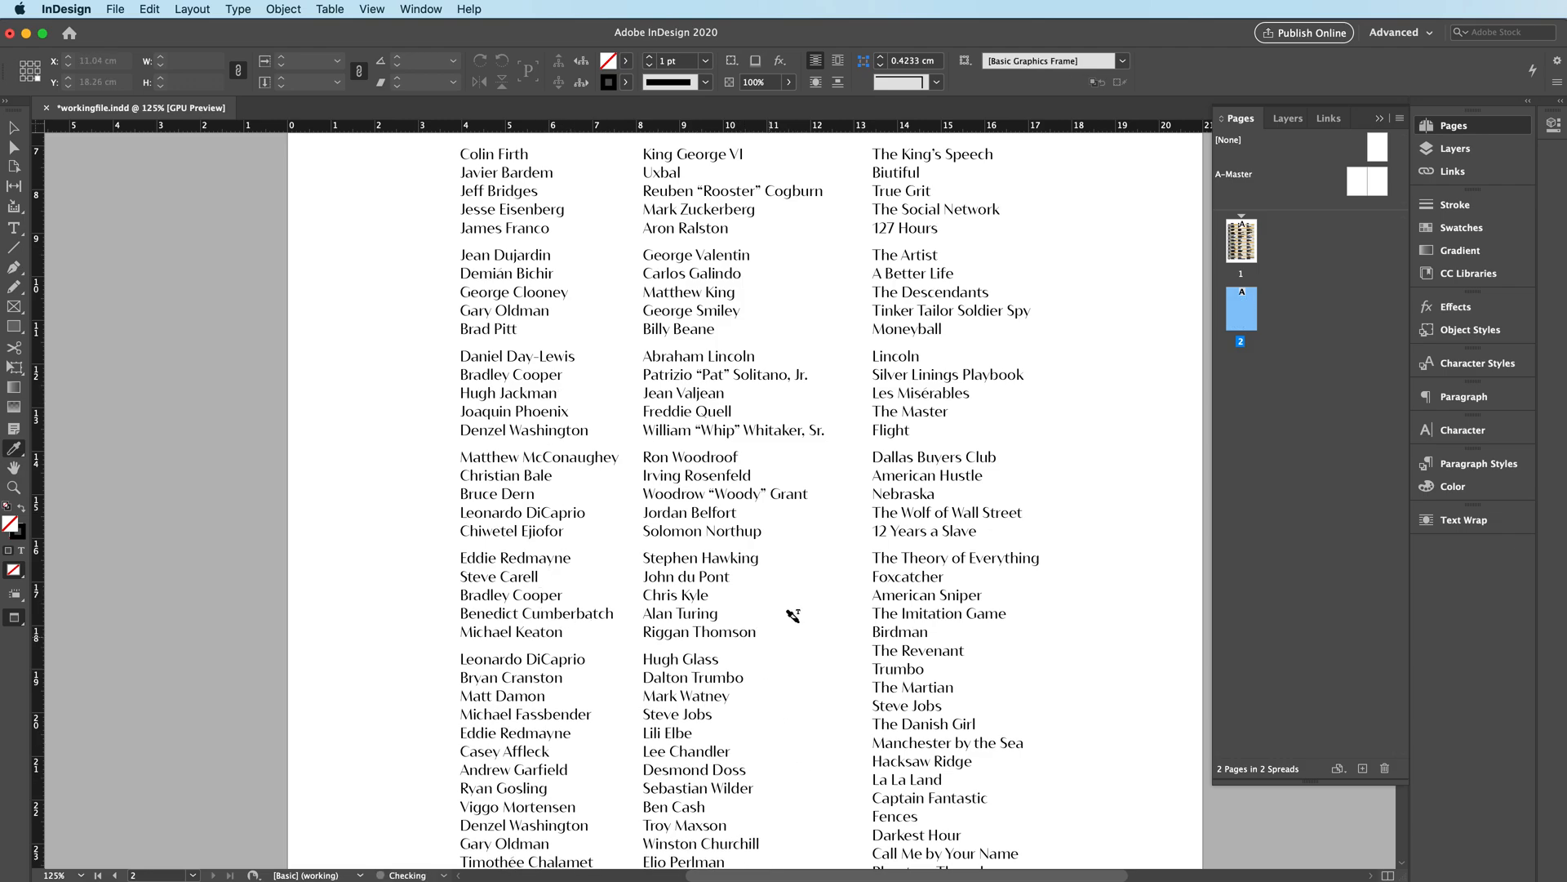
pyautogui.click(926, 629)
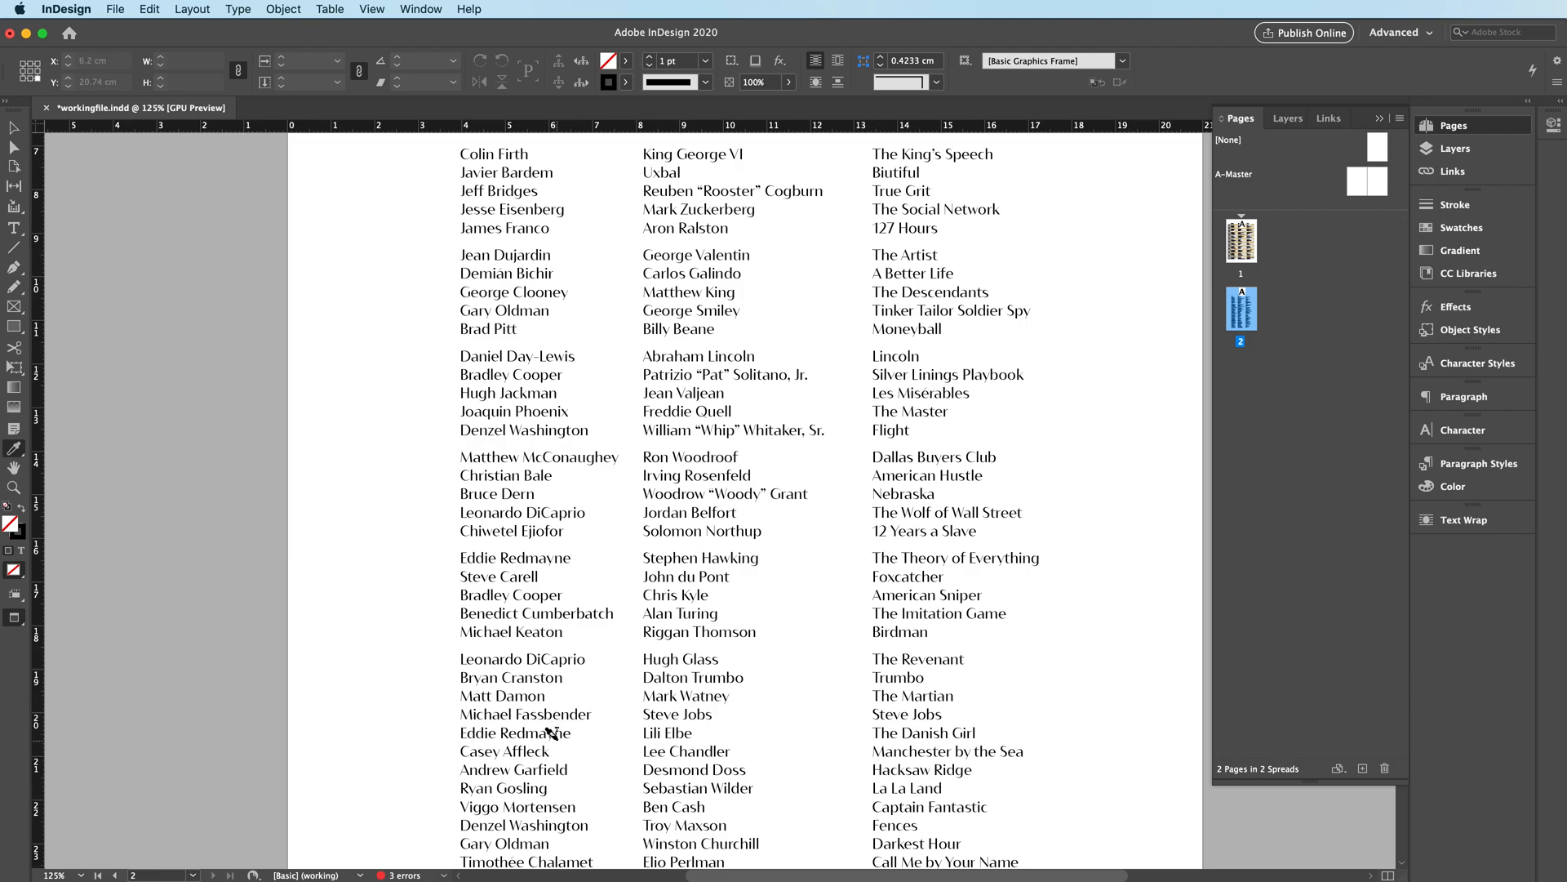
# Step: Apply the sampled 0.2 cm spacing to all three columns after The Danish Girl and Fences rows
pyautogui.click(571, 729)
pyautogui.click(704, 727)
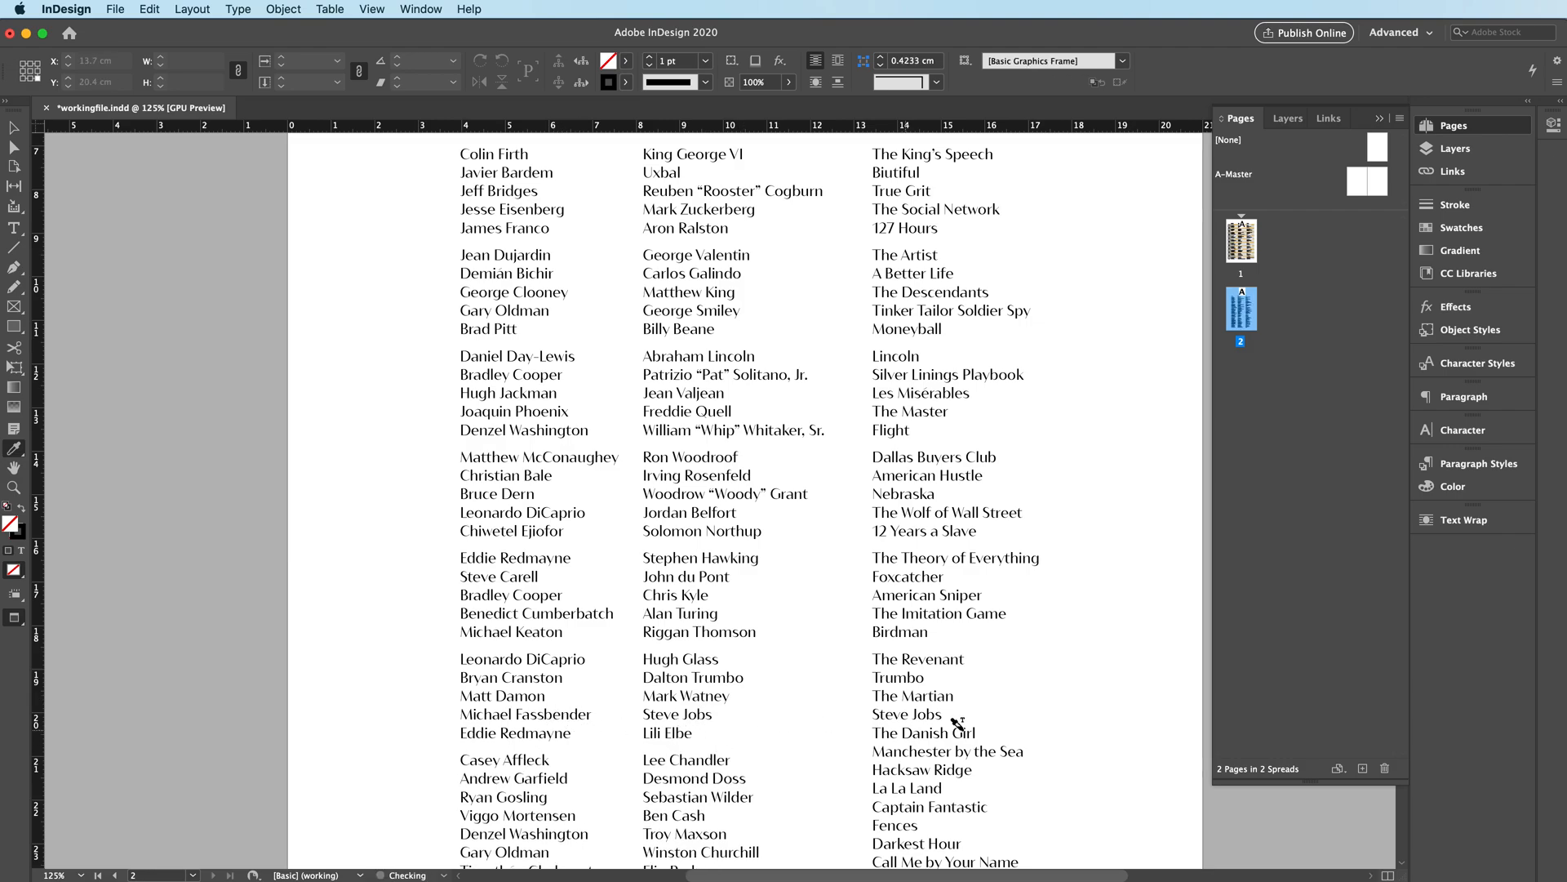
pyautogui.click(973, 727)
pyautogui.scroll(-2, 633, 625)
pyautogui.scroll(-1, 633, 624)
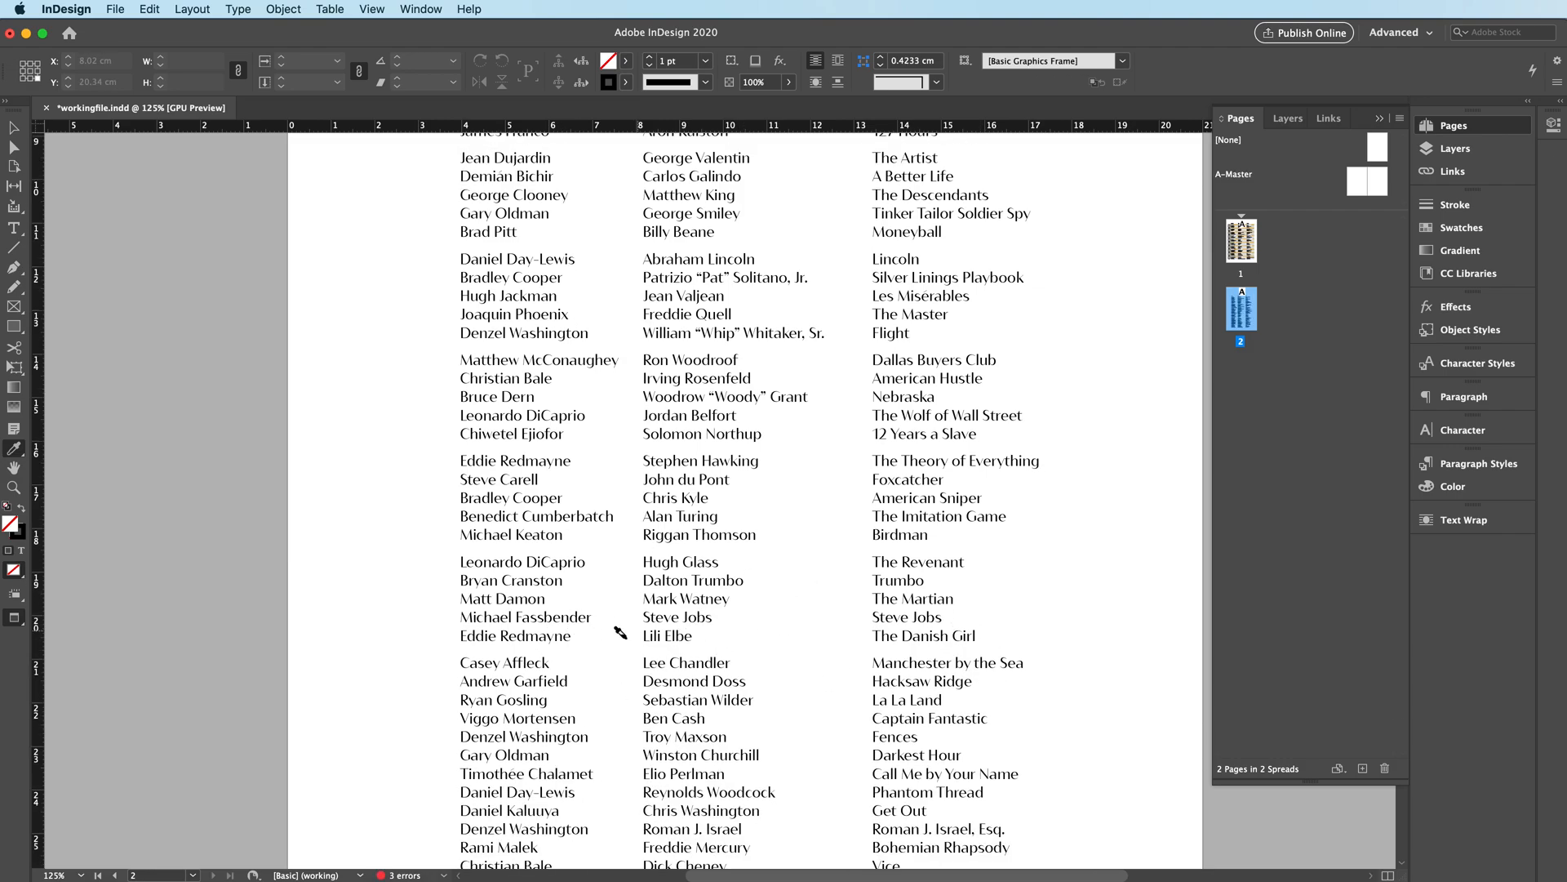
pyautogui.click(581, 734)
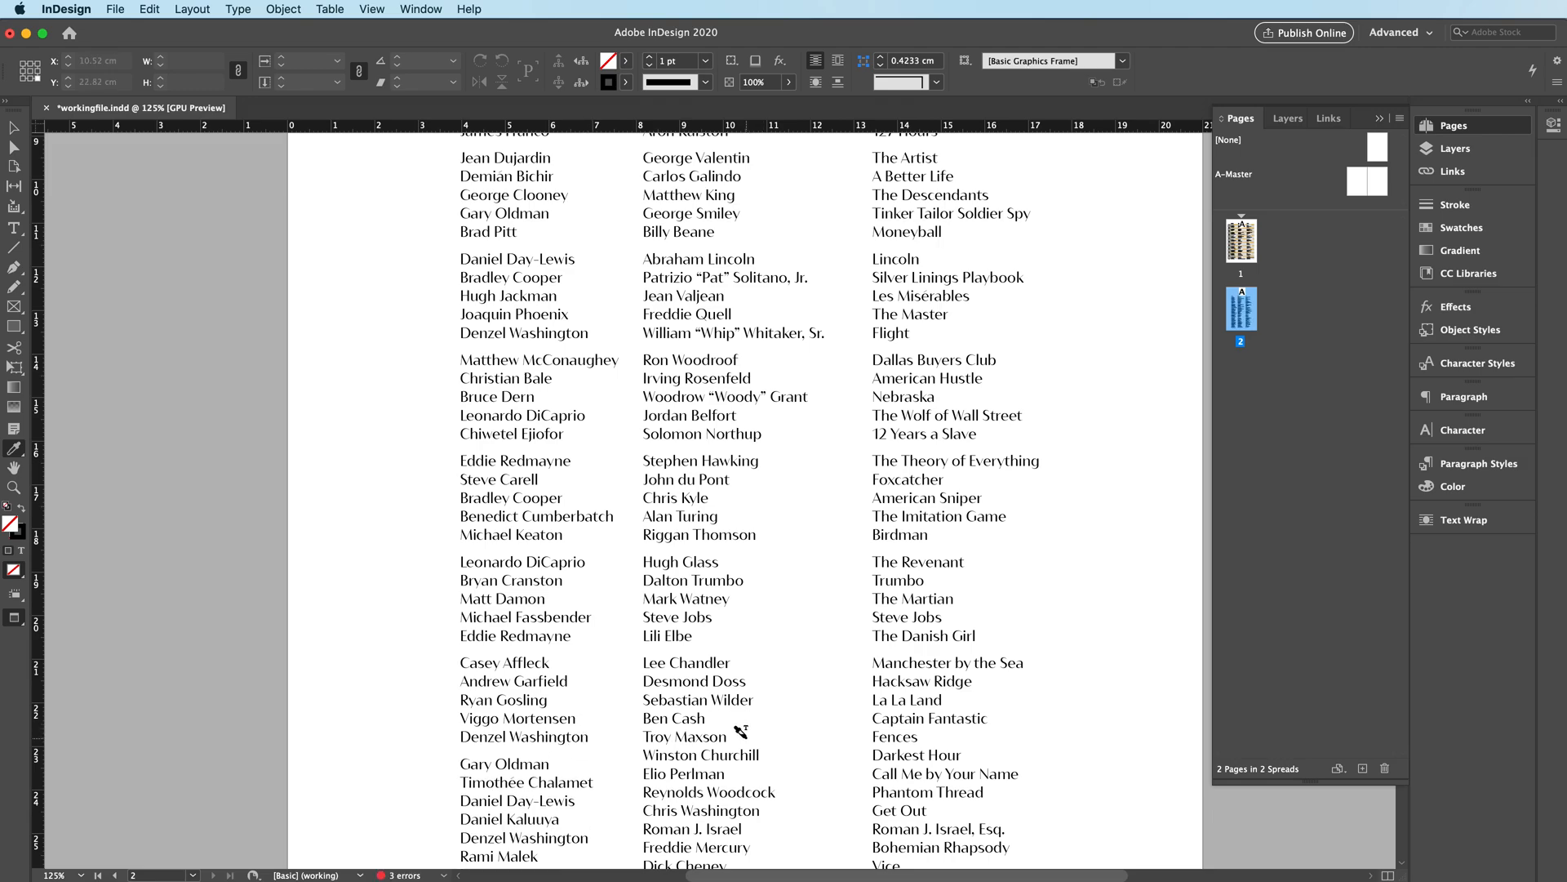
pyautogui.click(743, 735)
pyautogui.click(939, 735)
# Step: Complete the 0.2 cm spacing after the Roman J. Israel, Esq. row in the Role(s) and Film columns
pyautogui.scroll(-2, 738, 750)
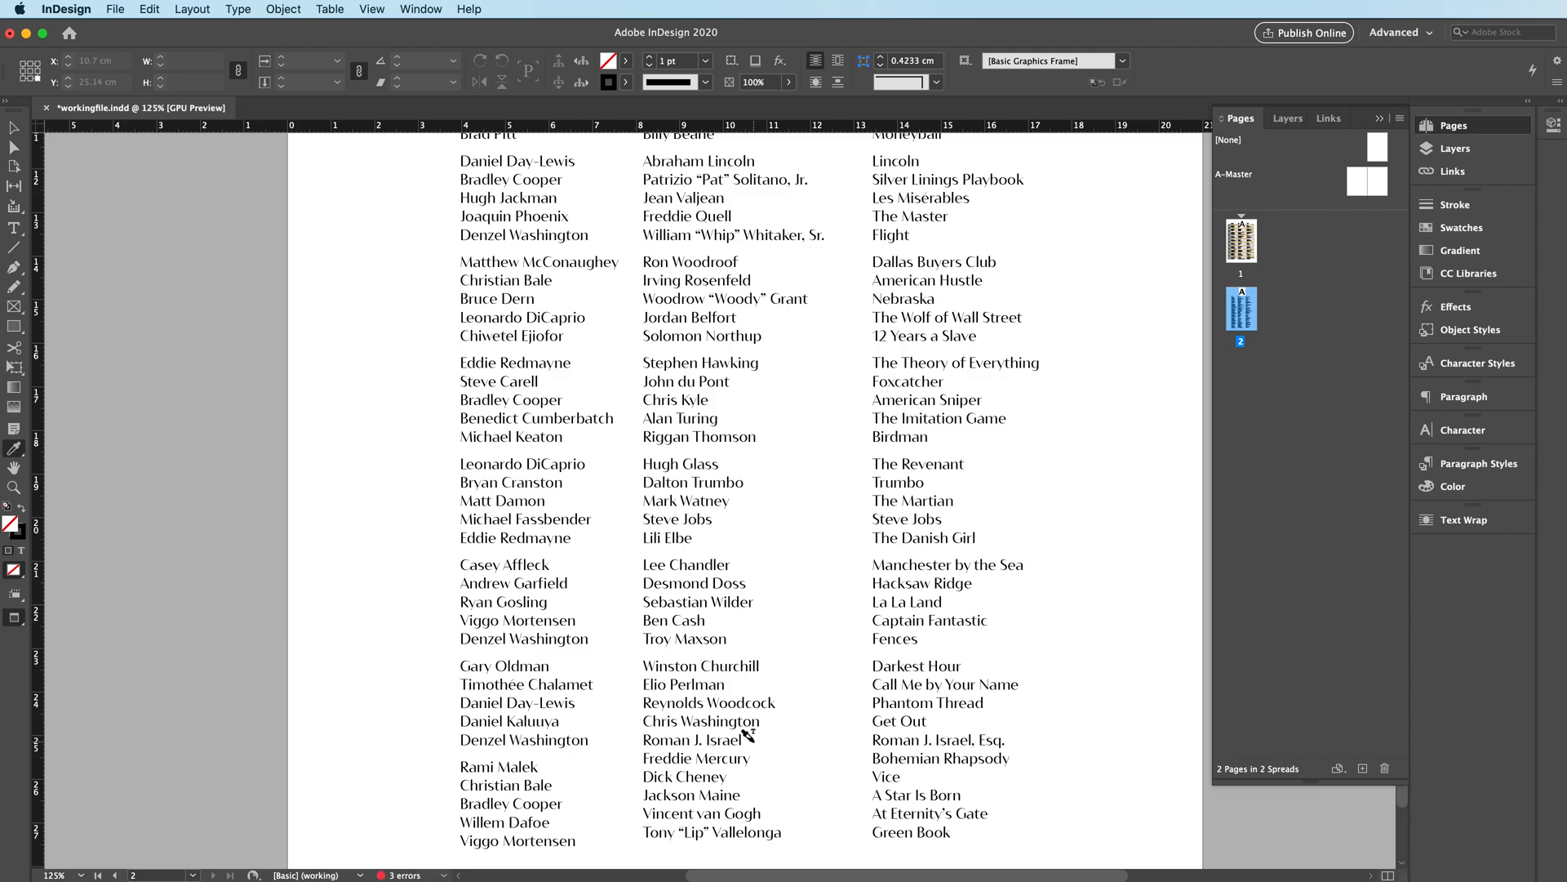
pyautogui.click(737, 733)
pyautogui.click(1013, 738)
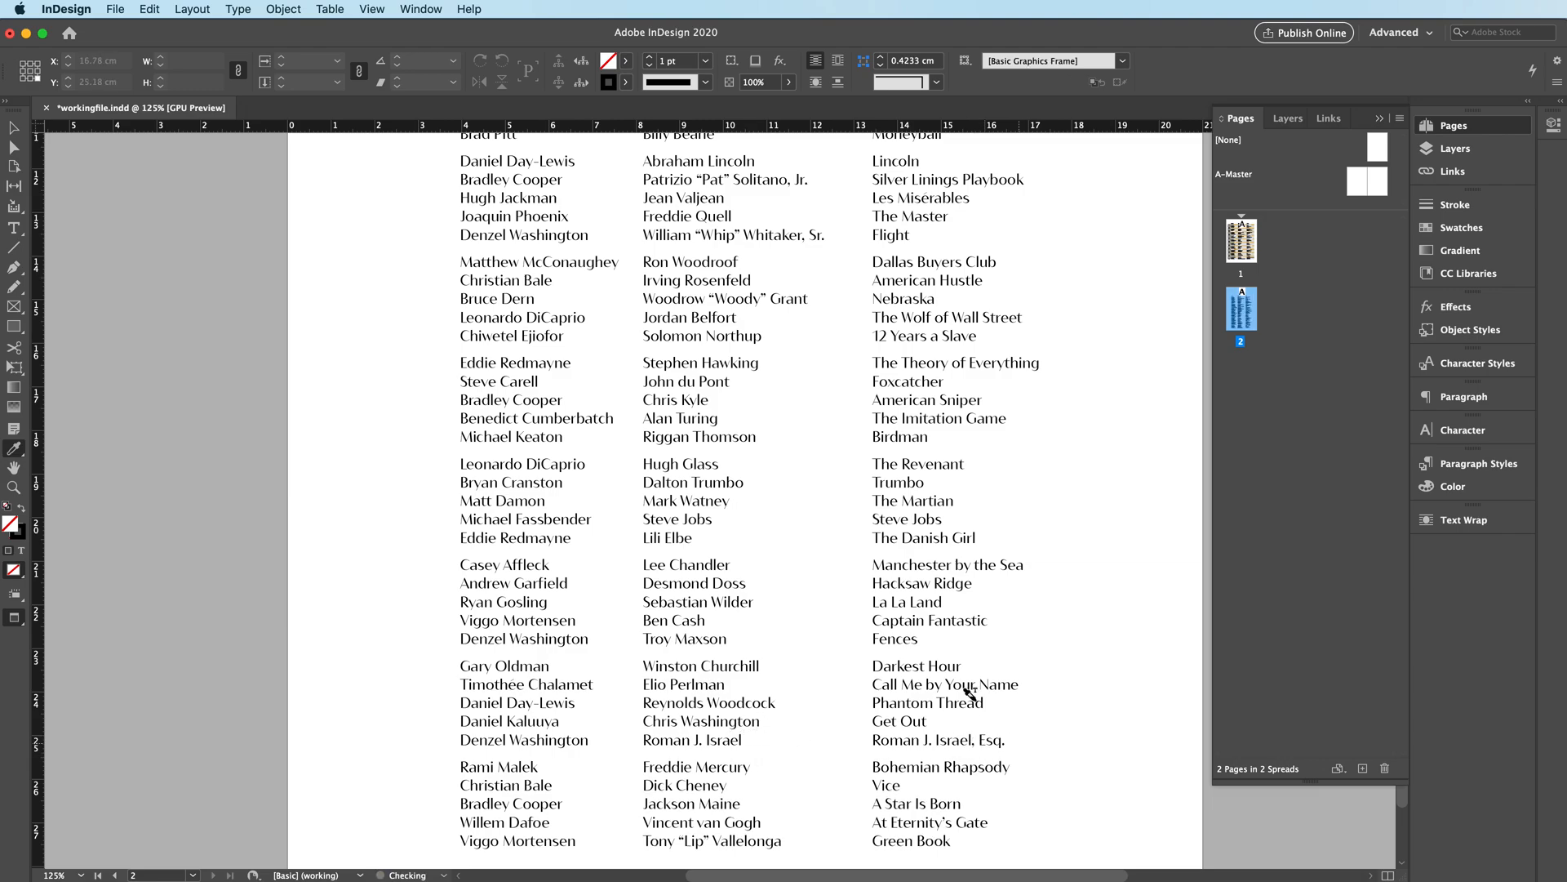
# Step: Extend the bottom of the Actor, Role(s) and Film frames to fit all of their overset text
pyautogui.click(13, 128)
pyautogui.scroll(-3, 630, 483)
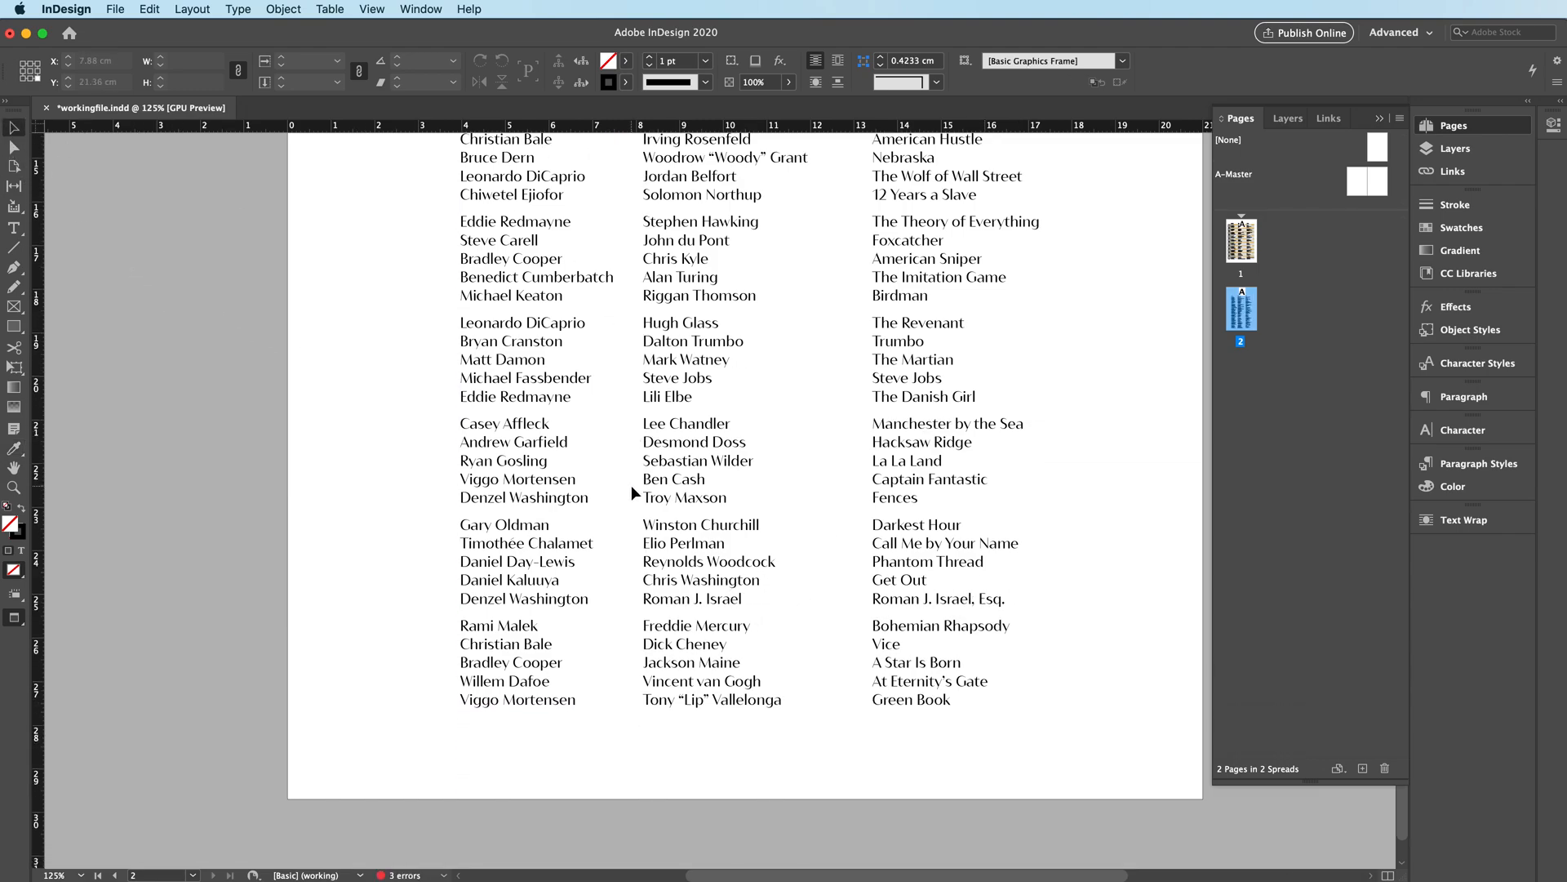
pyautogui.click(538, 700)
pyautogui.doubleClick(538, 704)
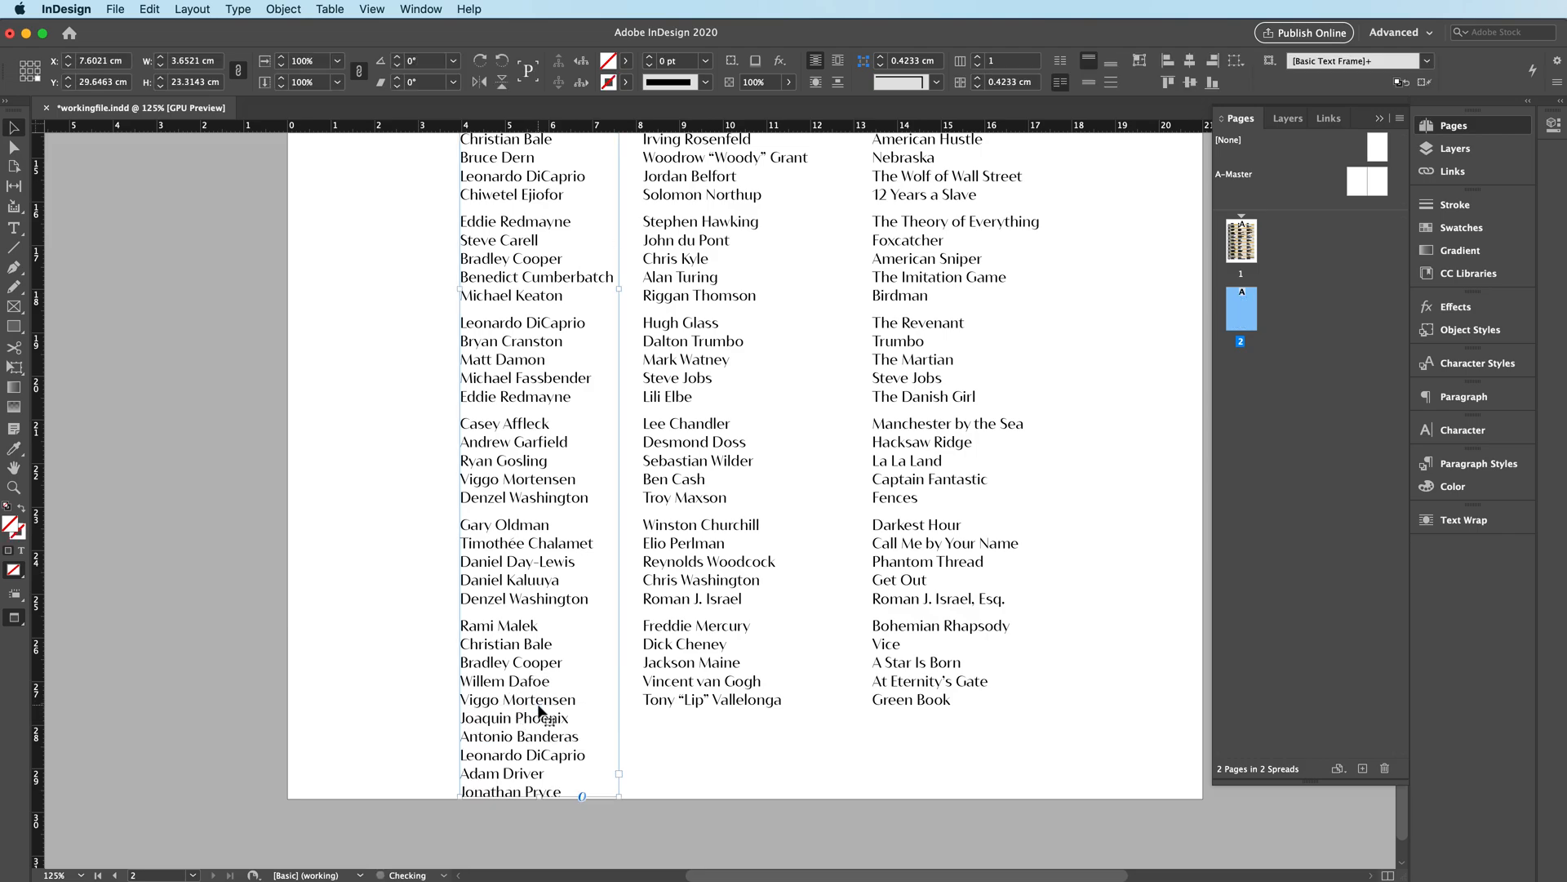
pyautogui.click(644, 704)
pyautogui.doubleClick(743, 703)
pyautogui.click(910, 667)
pyautogui.doubleClick(980, 706)
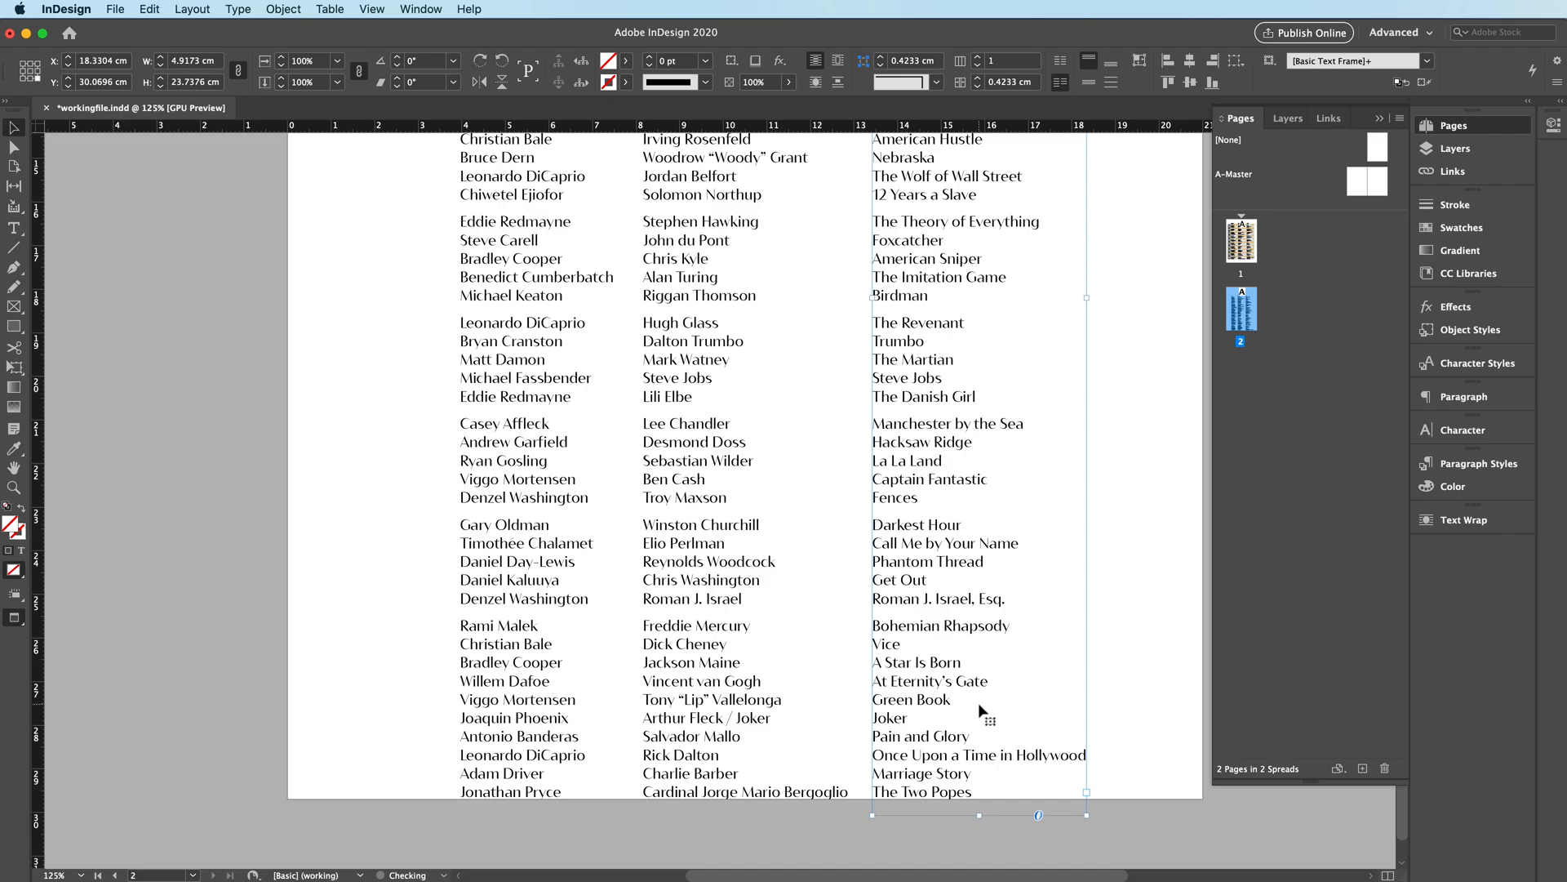
# Step: Move the three column frames up together to about 2.6 cm below the page's top edge and lengthen them slightly downward
pyautogui.press('super+minus')
pyautogui.press('super+minus')
pyautogui.press('super+minus')
pyautogui.moveTo(895, 522); pyautogui.dragTo(583, 656)
pyautogui.moveTo(729, 638); pyautogui.dragTo(725, 575)
pyautogui.moveTo(731, 738); pyautogui.dragTo(731, 773)
pyautogui.click(732, 786)
# Step: Copy the 0.2 cm group spacing with the Eyedropper to all three columns after the Green Book row
pyautogui.press('super+equal')
pyautogui.press('super+equal')
pyautogui.press('super+equal')
pyautogui.scroll(-6, 640, 745)
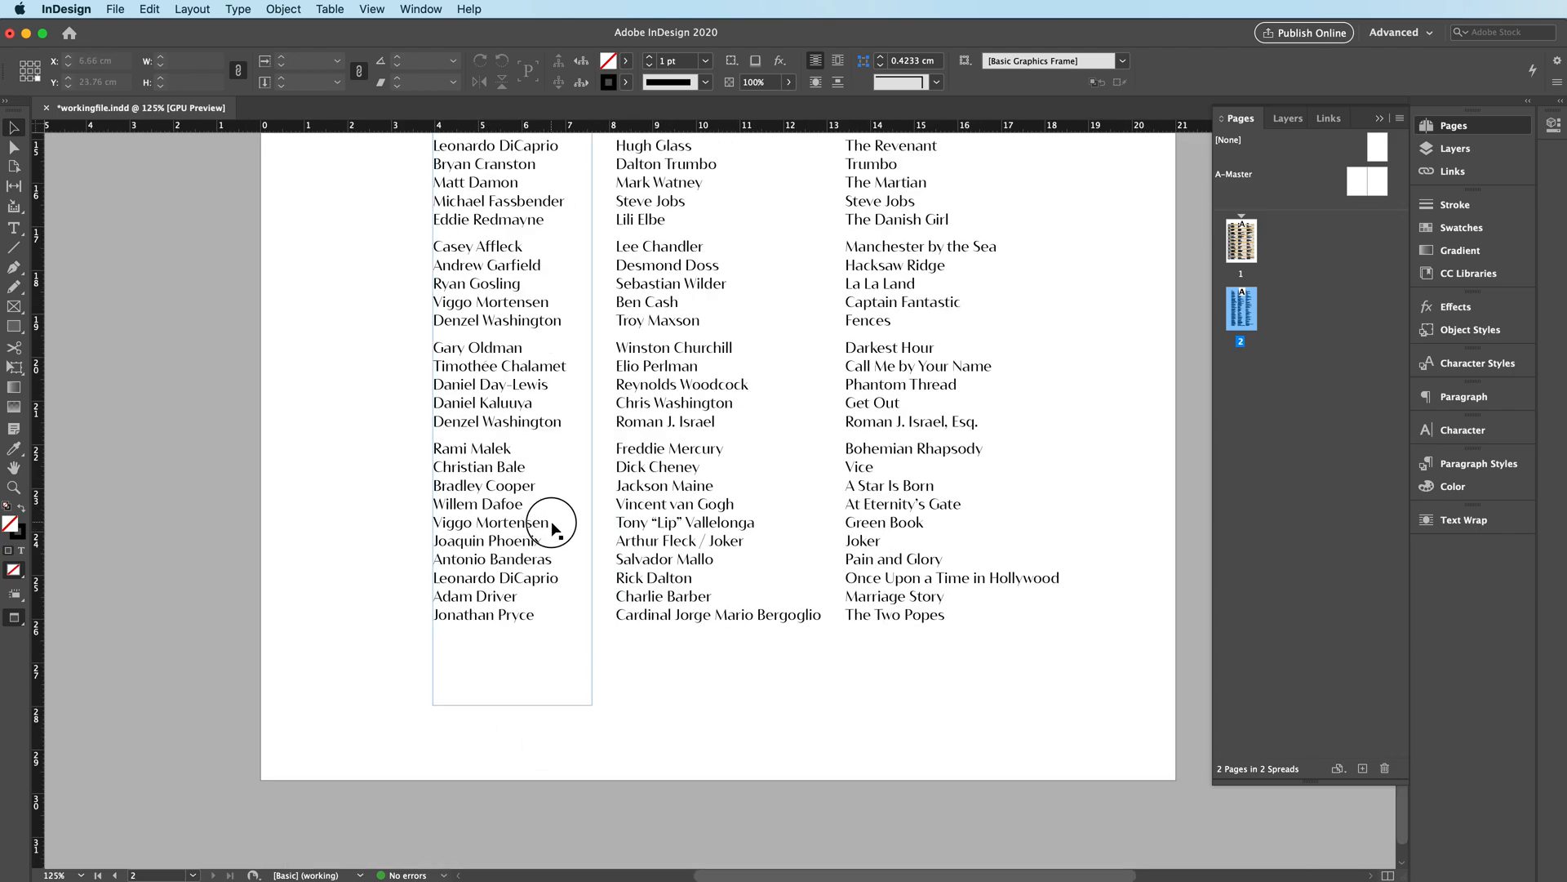
pyautogui.press('t')
pyautogui.click(12, 450)
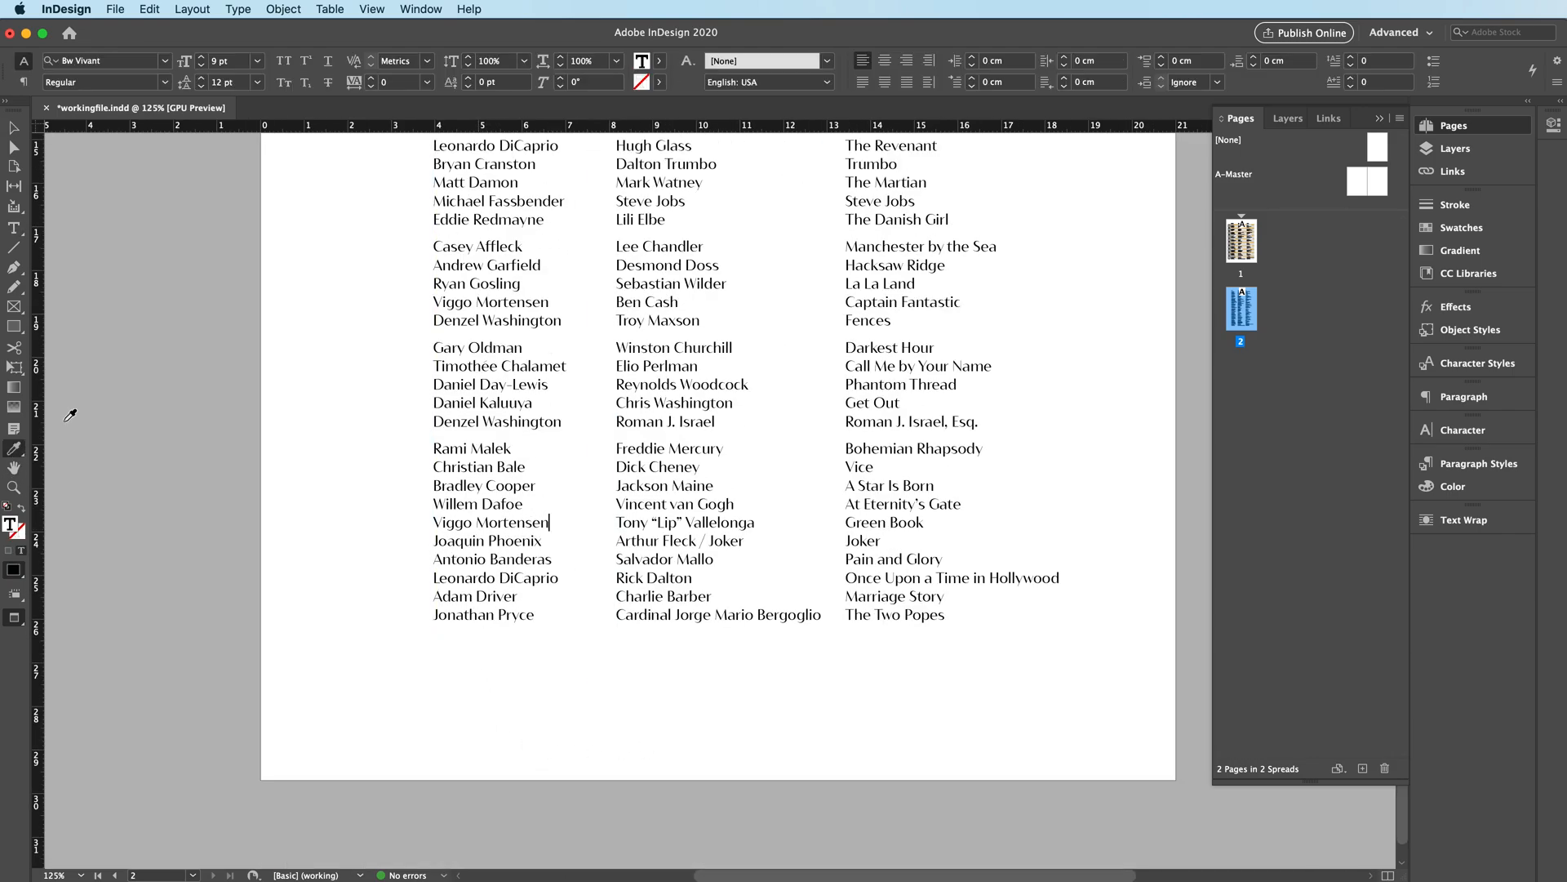
pyautogui.click(556, 417)
pyautogui.click(545, 522)
pyautogui.click(749, 519)
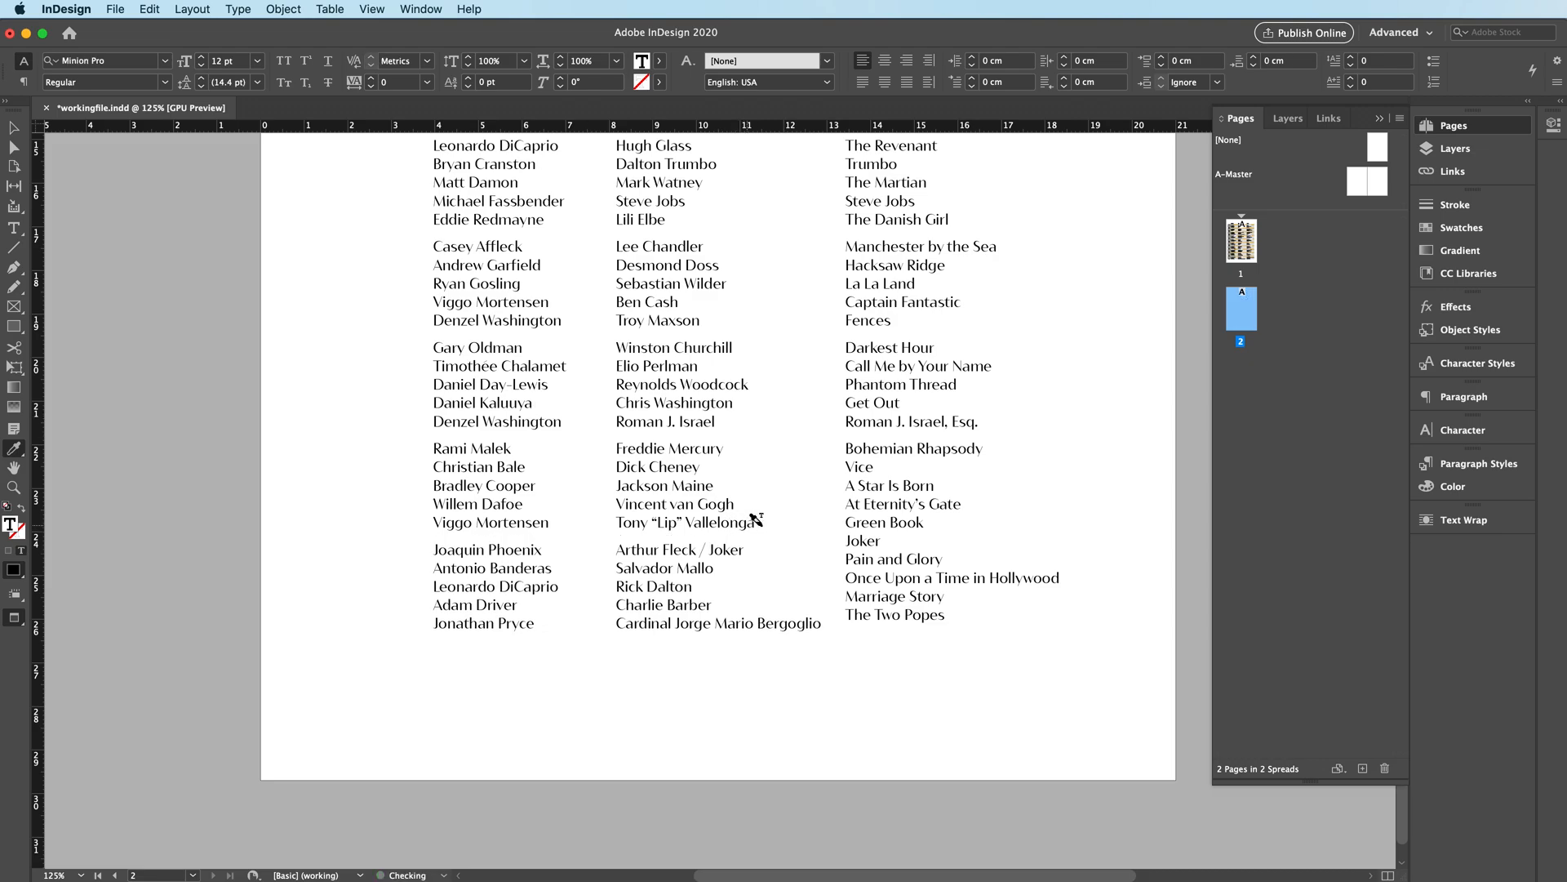
pyautogui.click(919, 517)
# Step: Format the Actor heading in the Black font style at 18 pt
pyautogui.scroll(10, 735, 571)
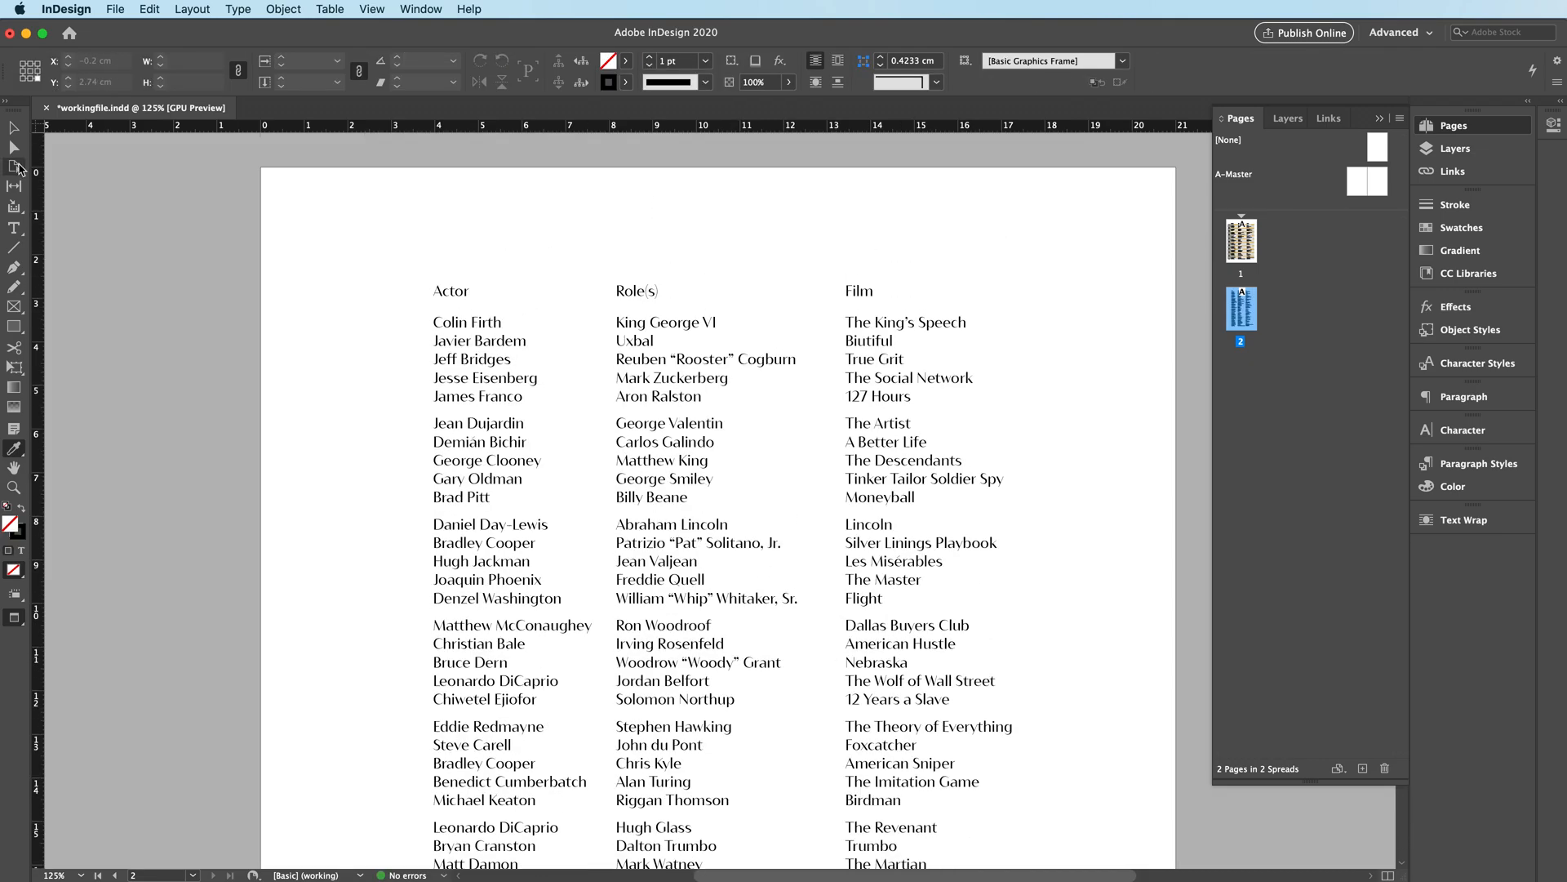
pyautogui.click(13, 127)
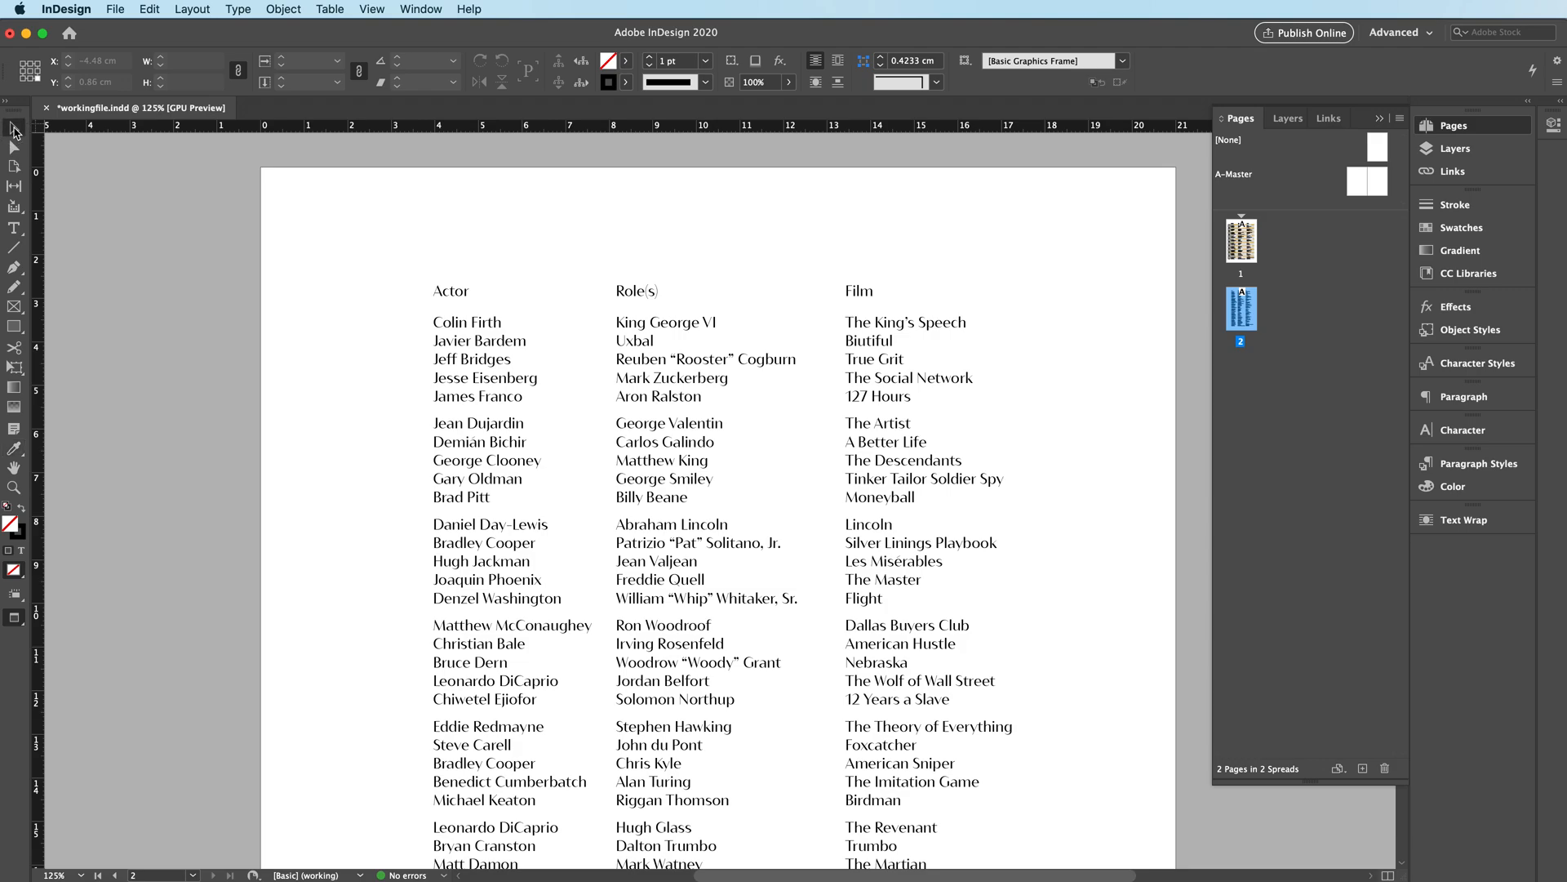
pyautogui.doubleClick(465, 299)
pyautogui.doubleClick(462, 293)
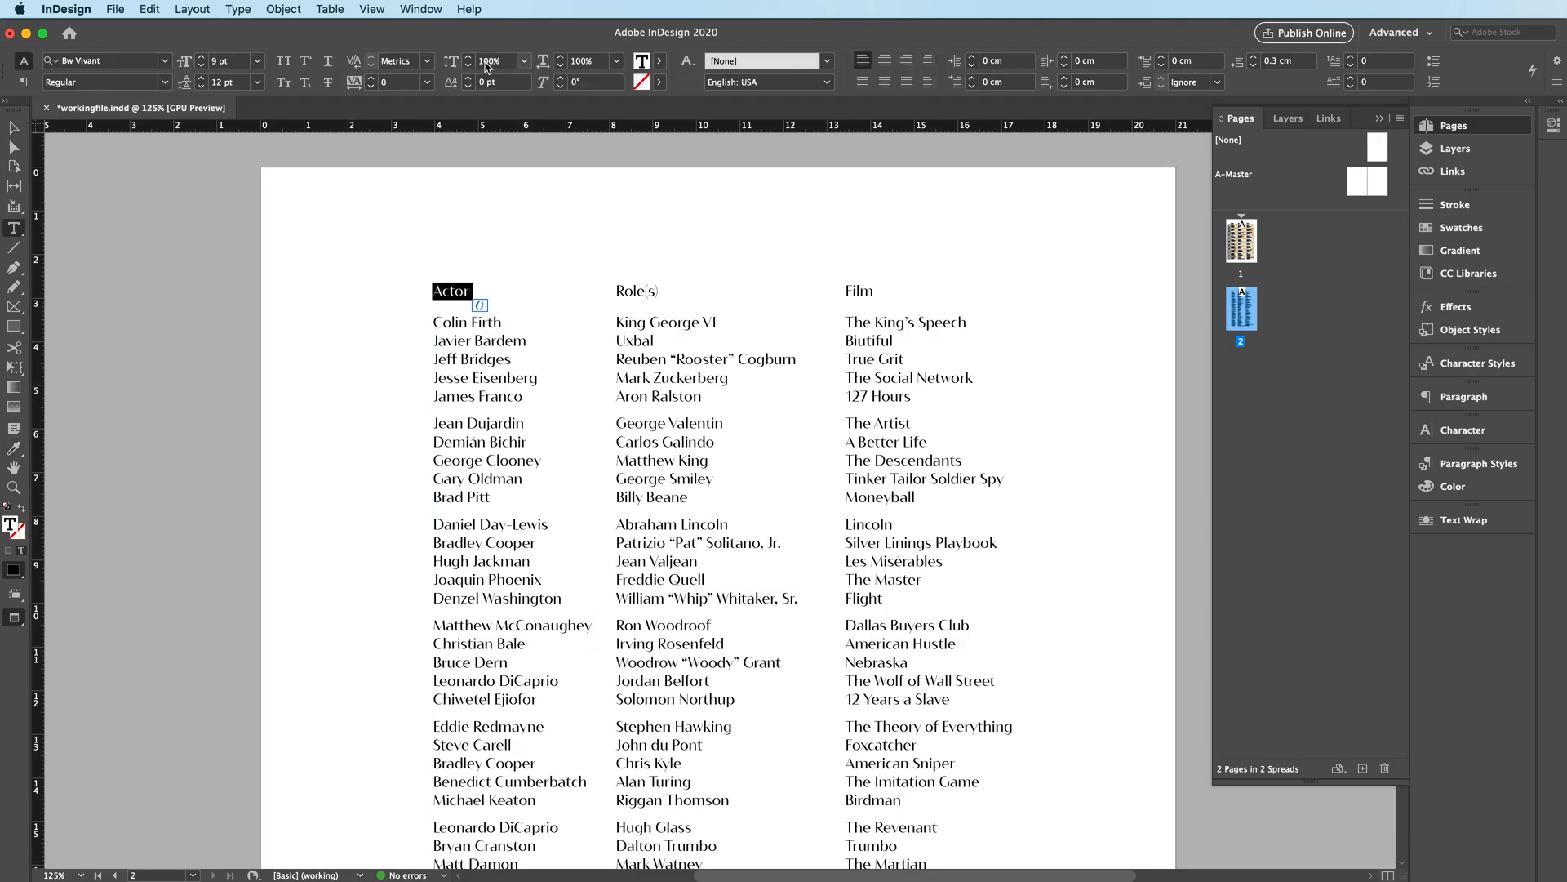
pyautogui.click(162, 82)
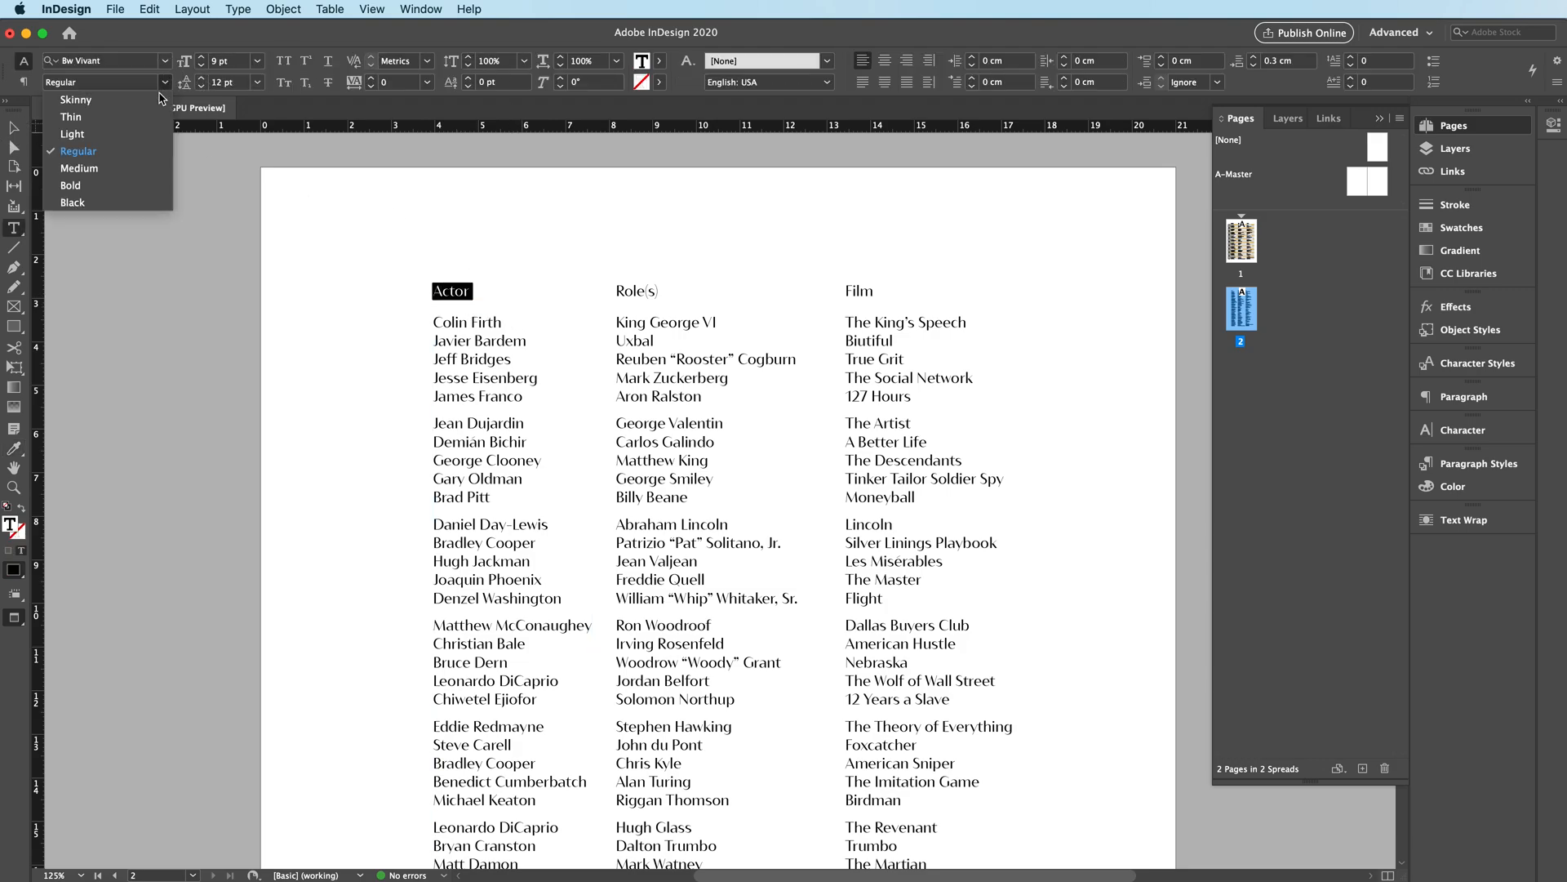
pyautogui.click(114, 202)
pyautogui.click(257, 60)
pyautogui.click(253, 219)
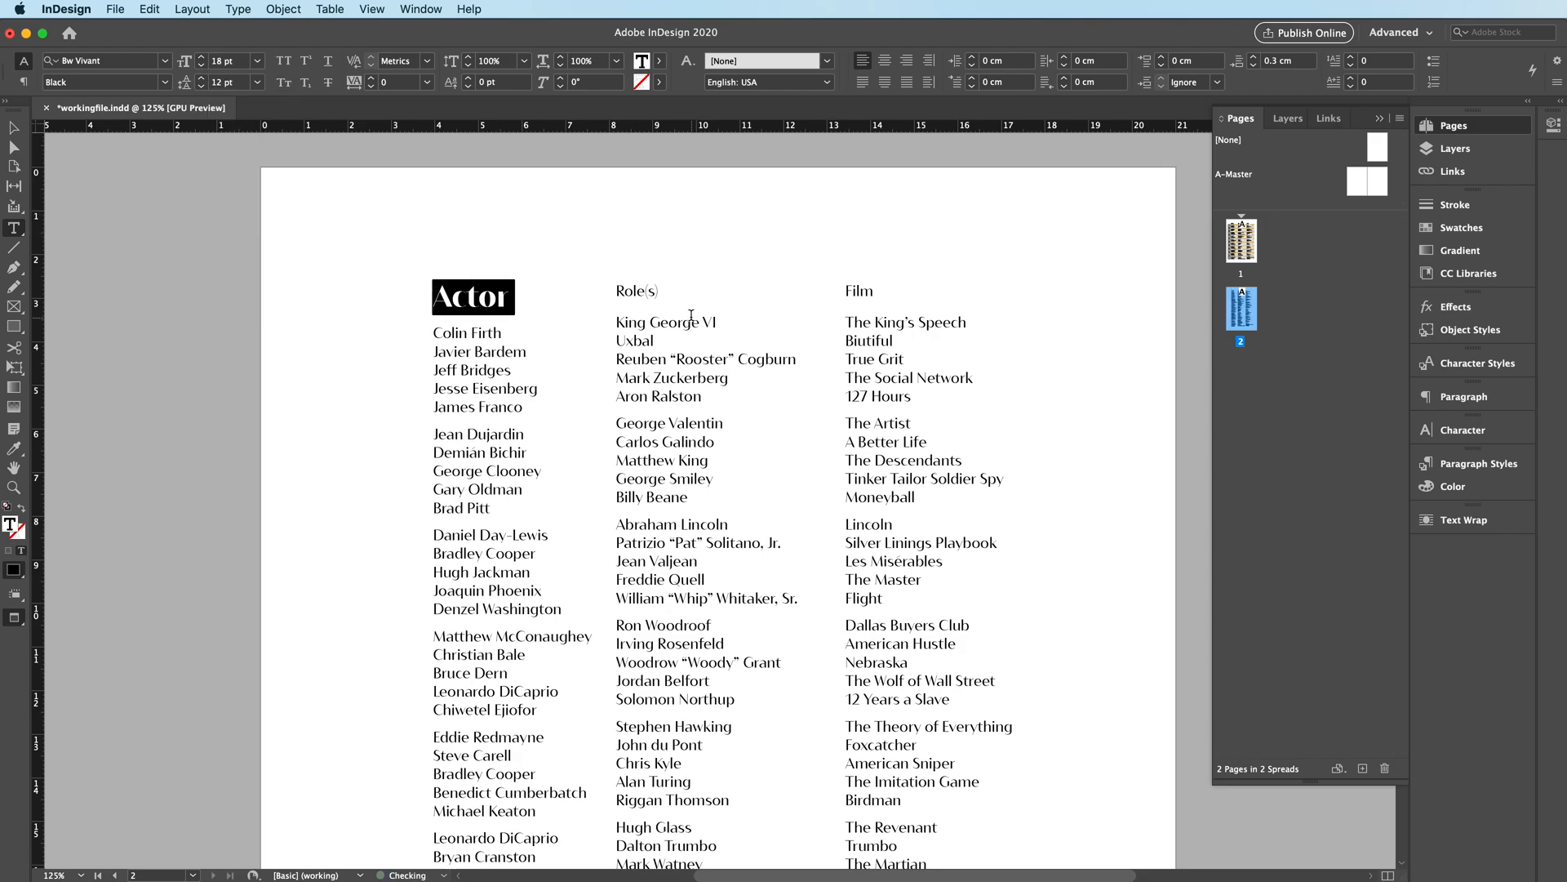
# Step: Copy the Actor heading's formatting to the Role(s) and Film headings with the Eyedropper
pyautogui.tripleClick(641, 290)
pyautogui.click(14, 448)
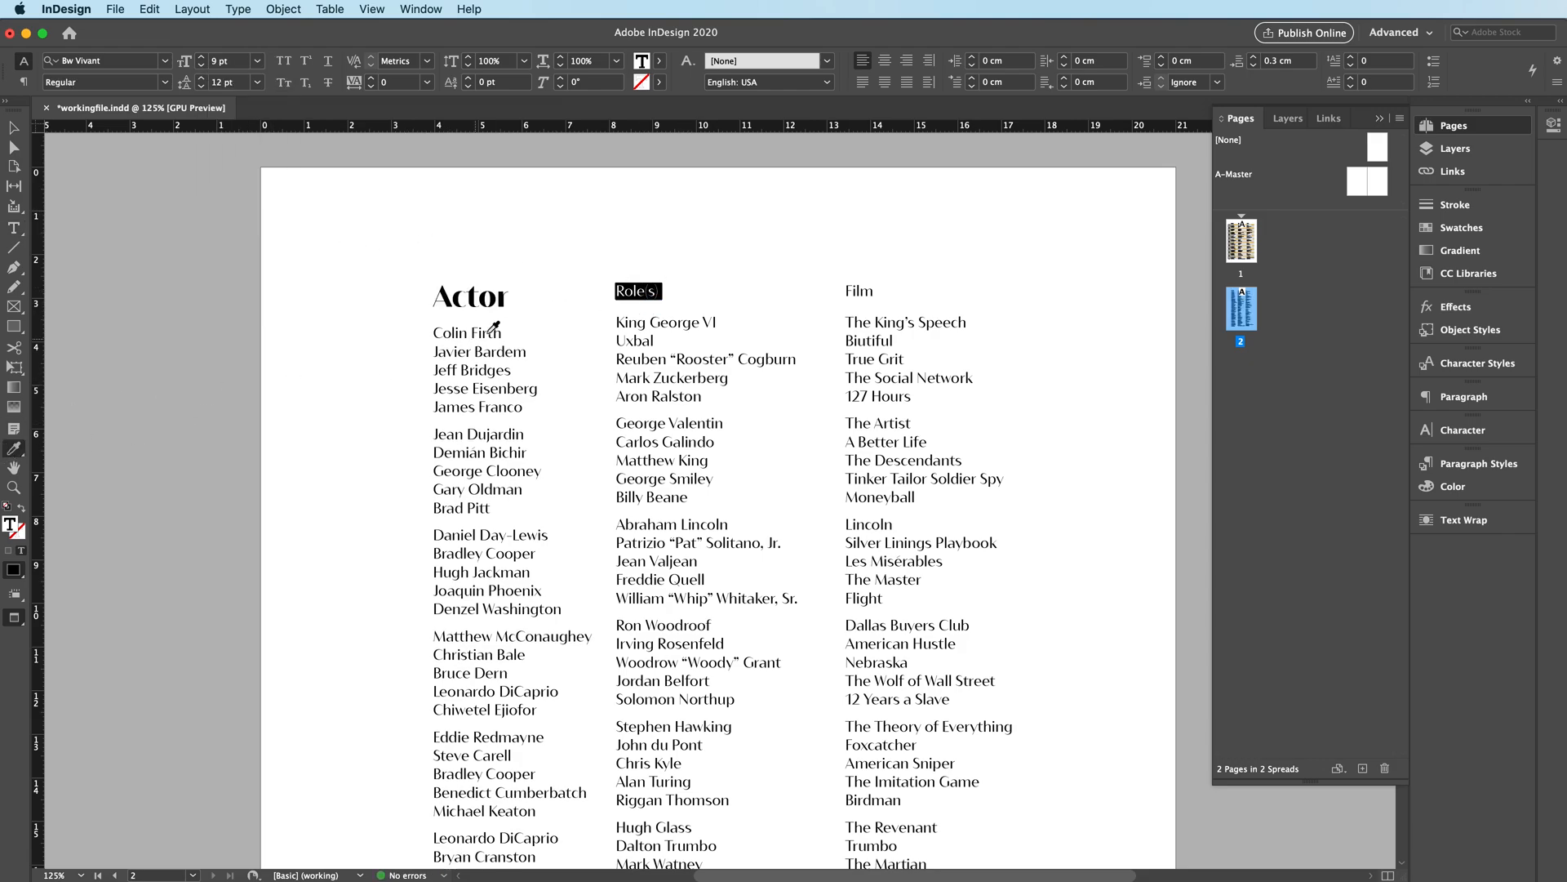
pyautogui.click(490, 298)
pyautogui.press('super+shift+a')
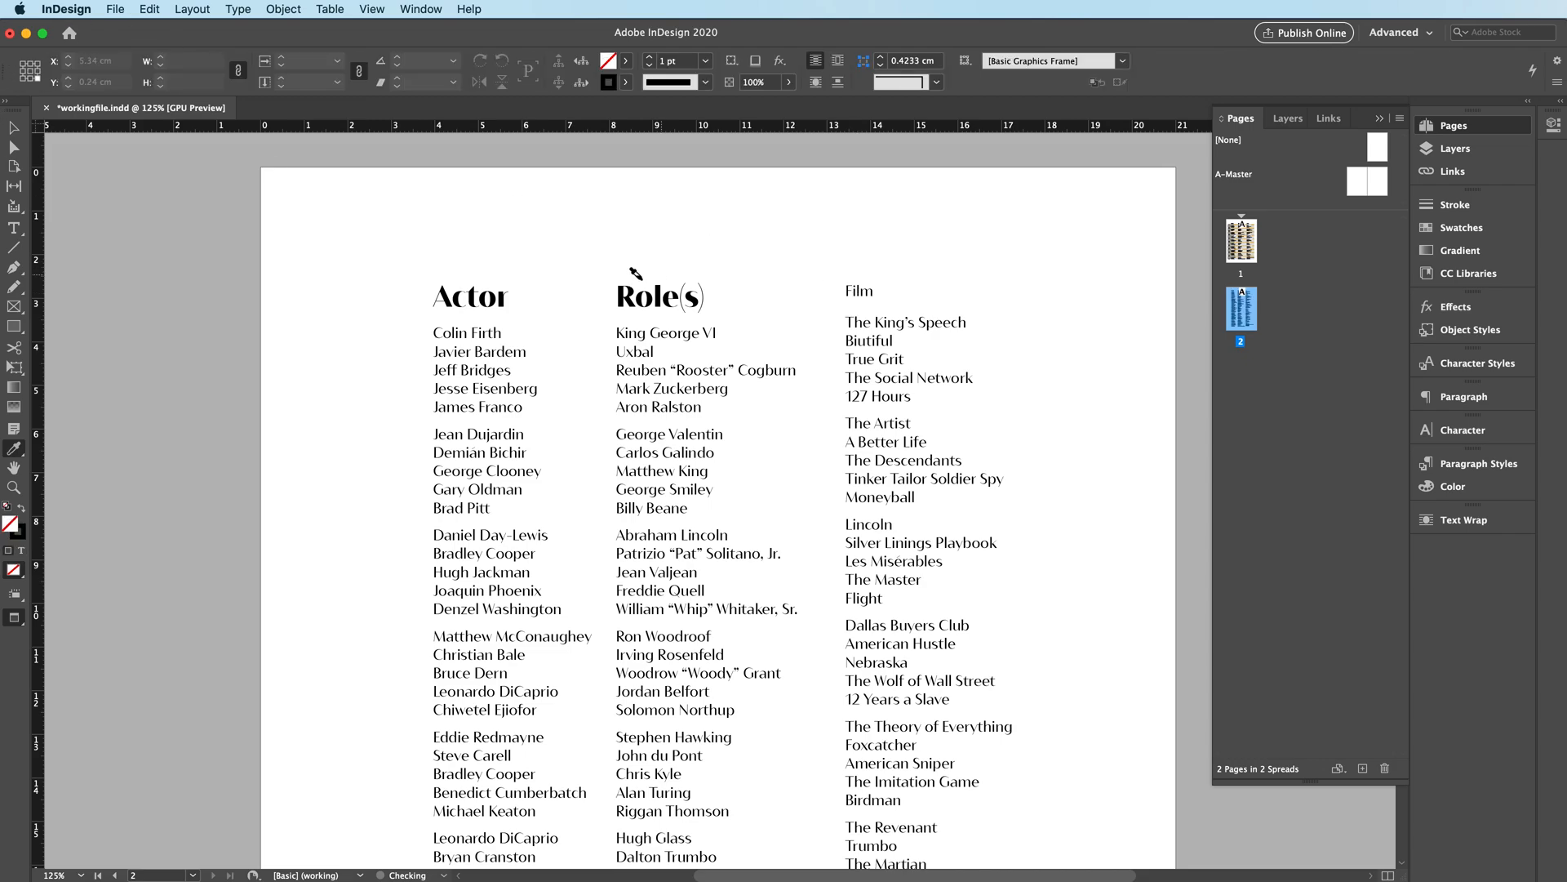
pyautogui.click(850, 288)
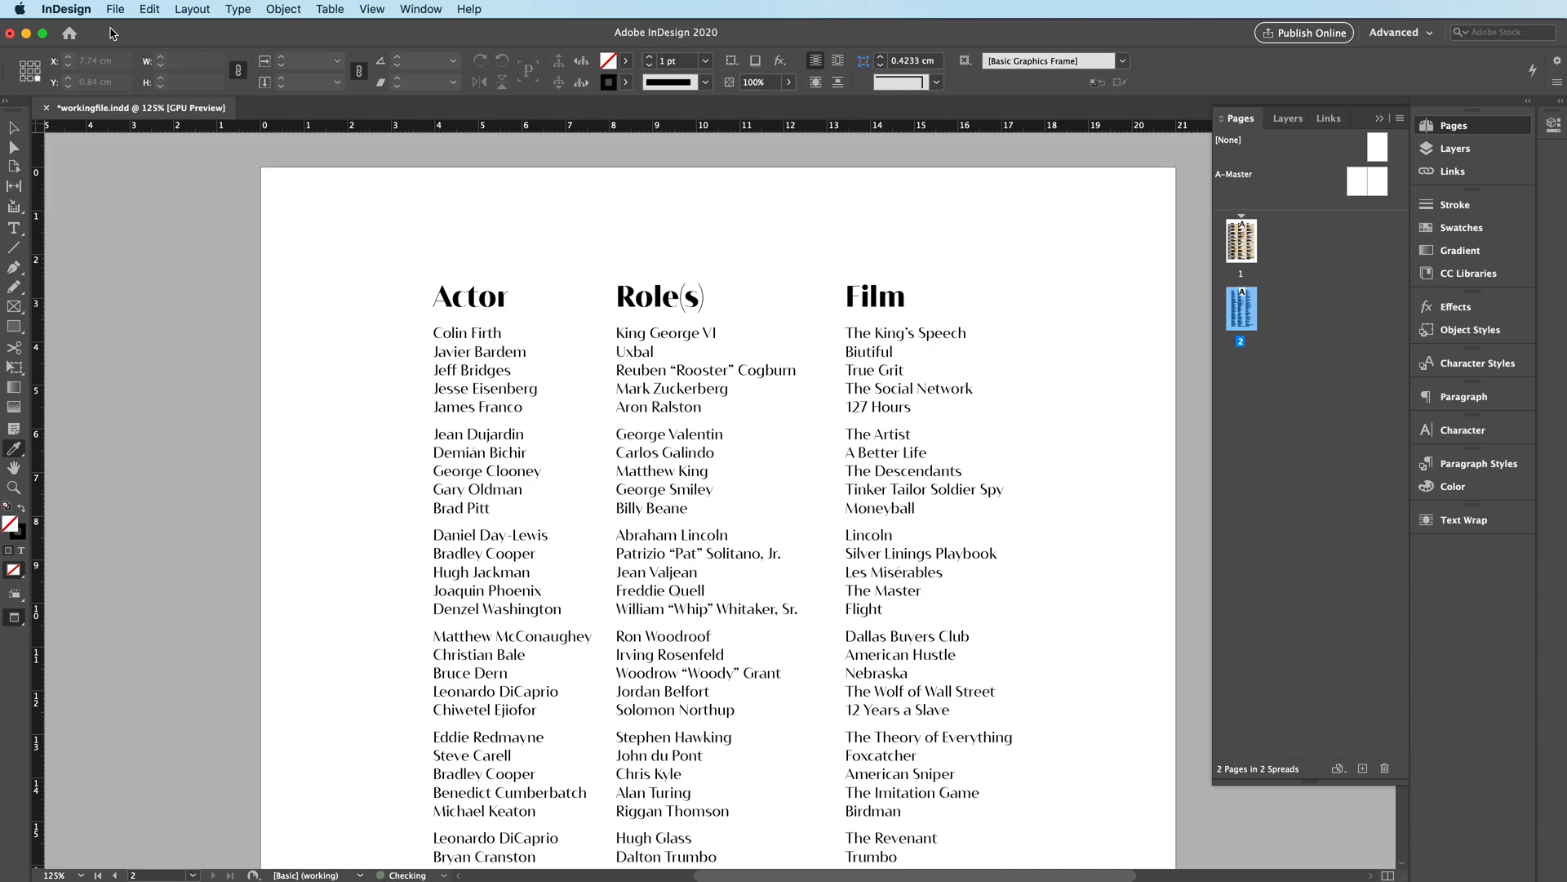
# Step: Turn off the preview mode to show frame edges and try narrowing the Film frame to about 3.5 cm
pyautogui.click(12, 131)
pyautogui.click(969, 507)
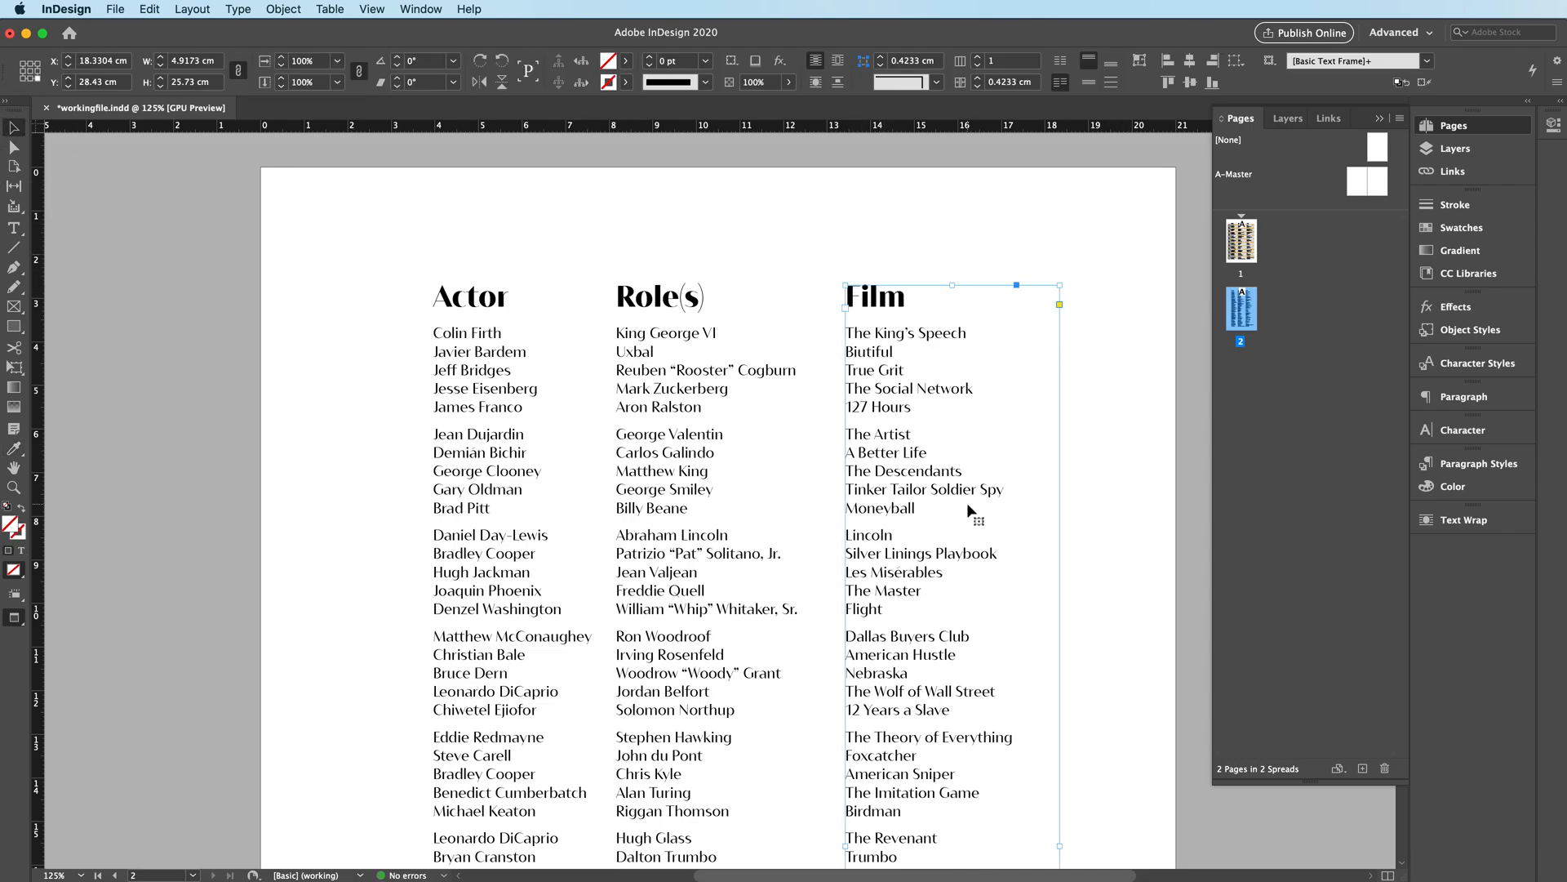
pyautogui.press('w')
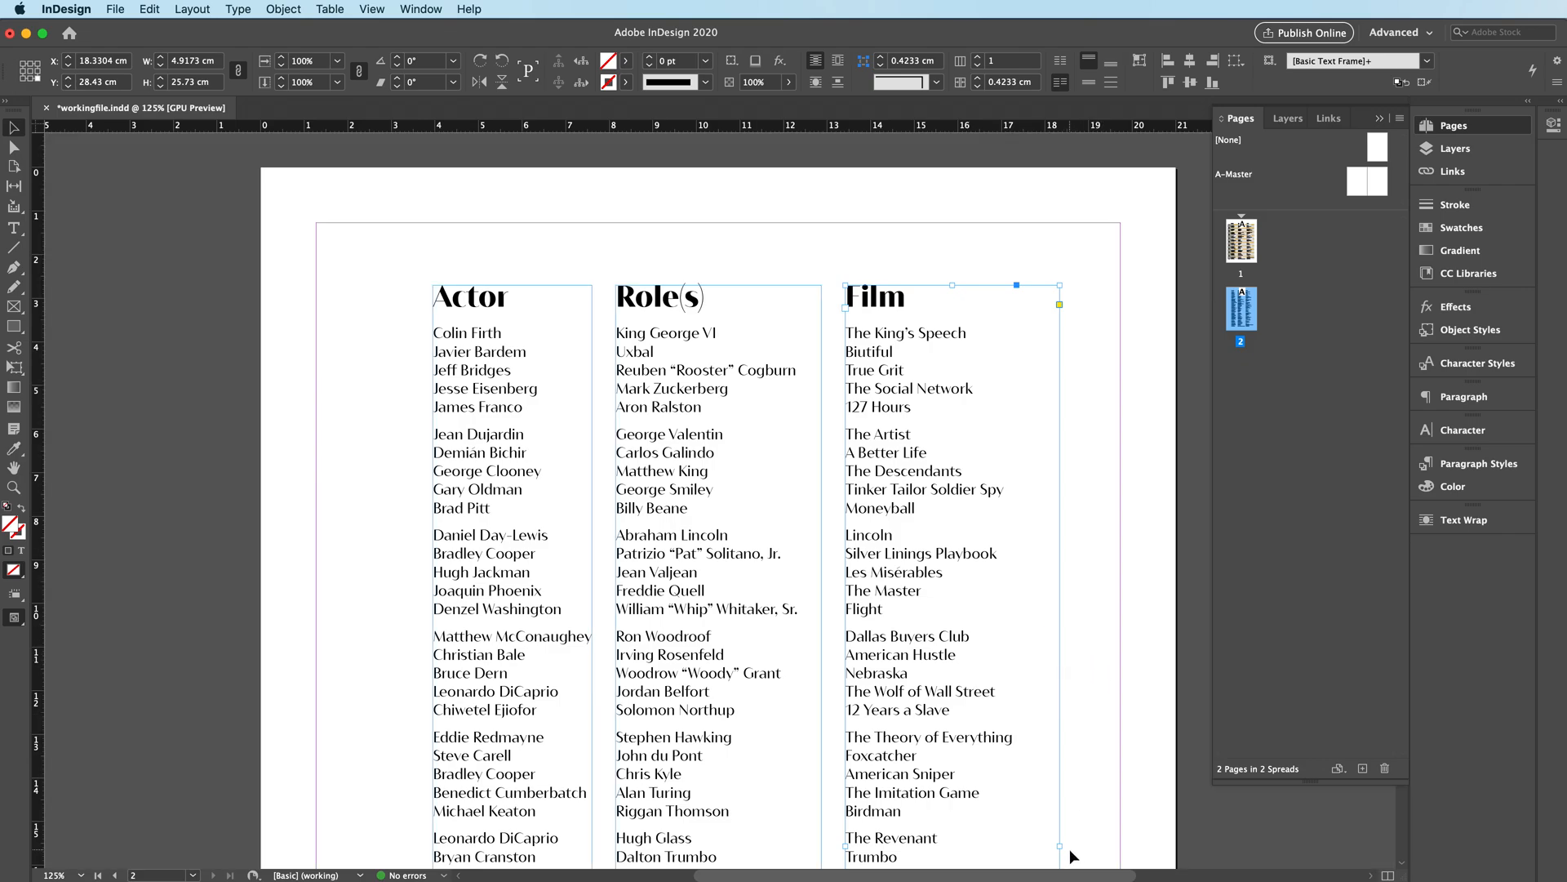
pyautogui.moveTo(1061, 845); pyautogui.dragTo(996, 845)
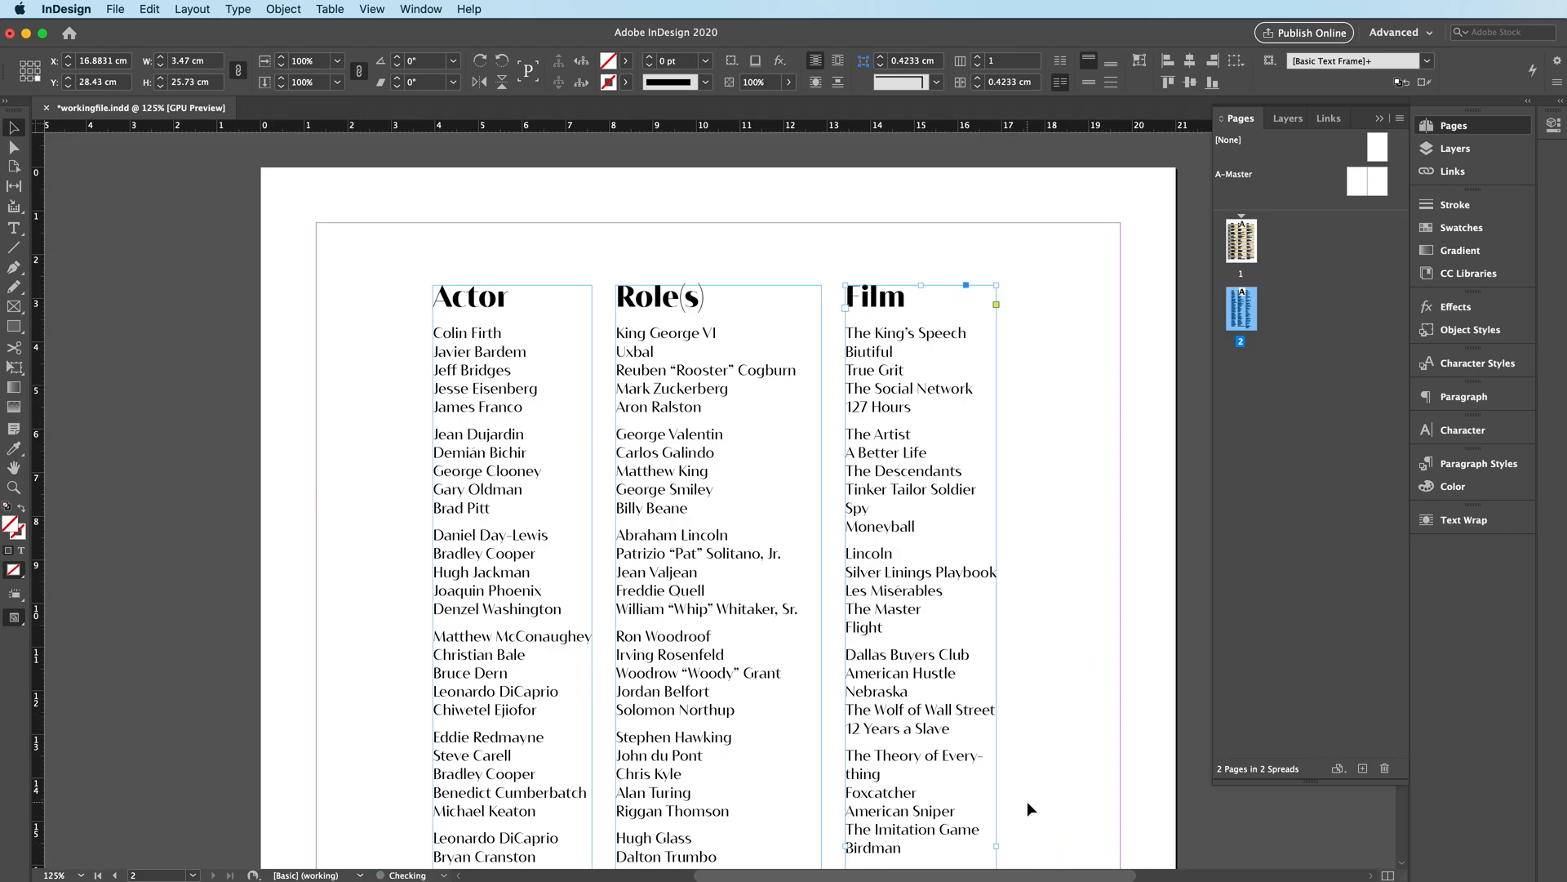
pyautogui.press('super+z')
# Step: Remove the empty trailing lines below the last row of the text columns
pyautogui.scroll(-8, 1026, 801)
pyautogui.doubleClick(963, 743)
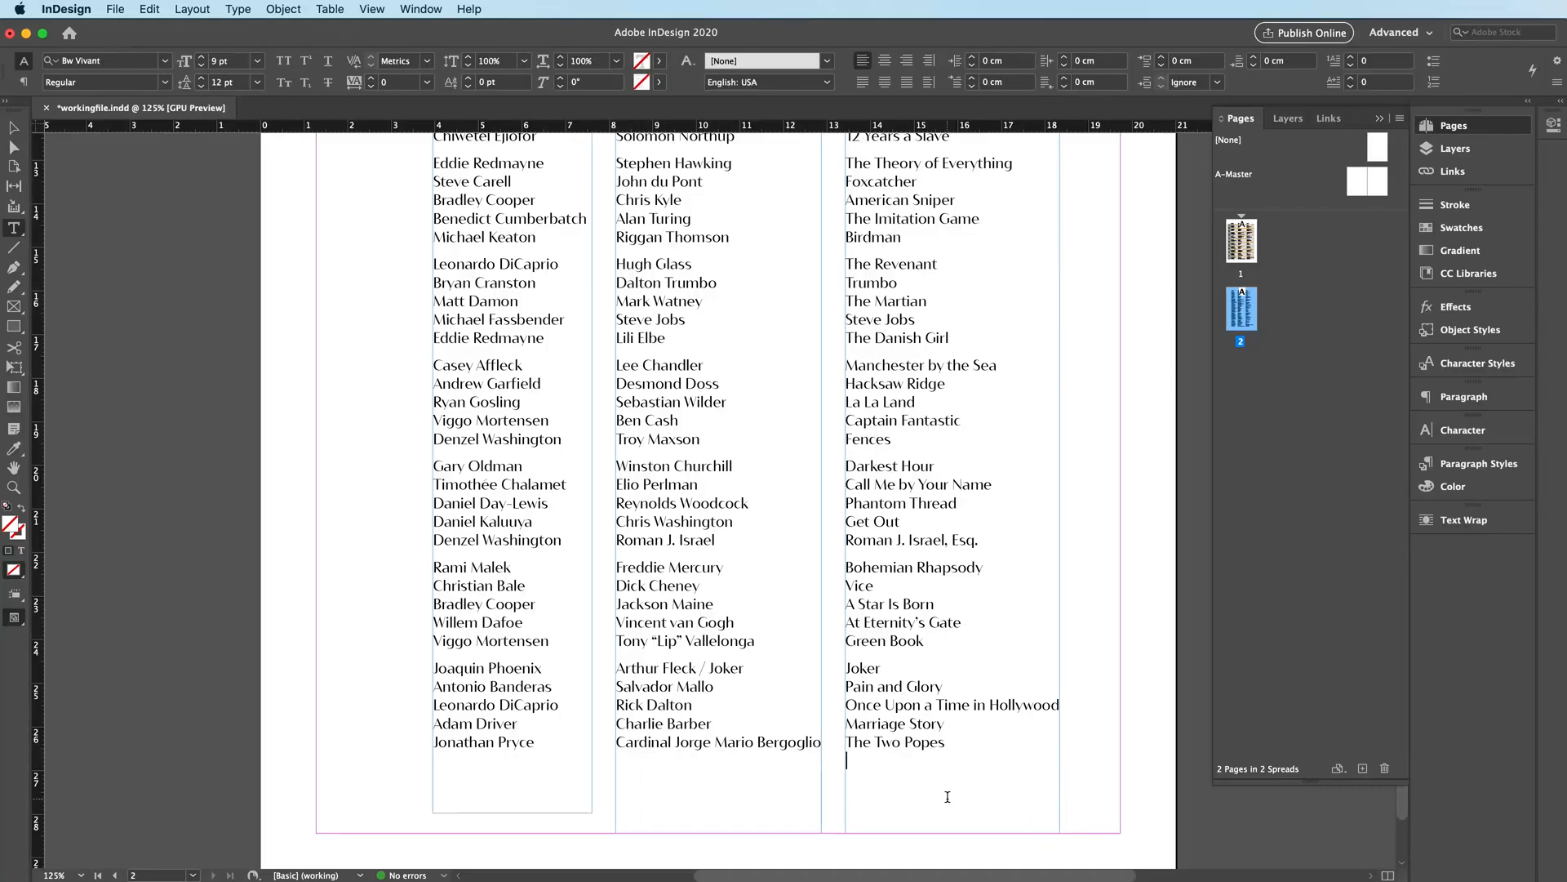
pyautogui.press('BackSpace')
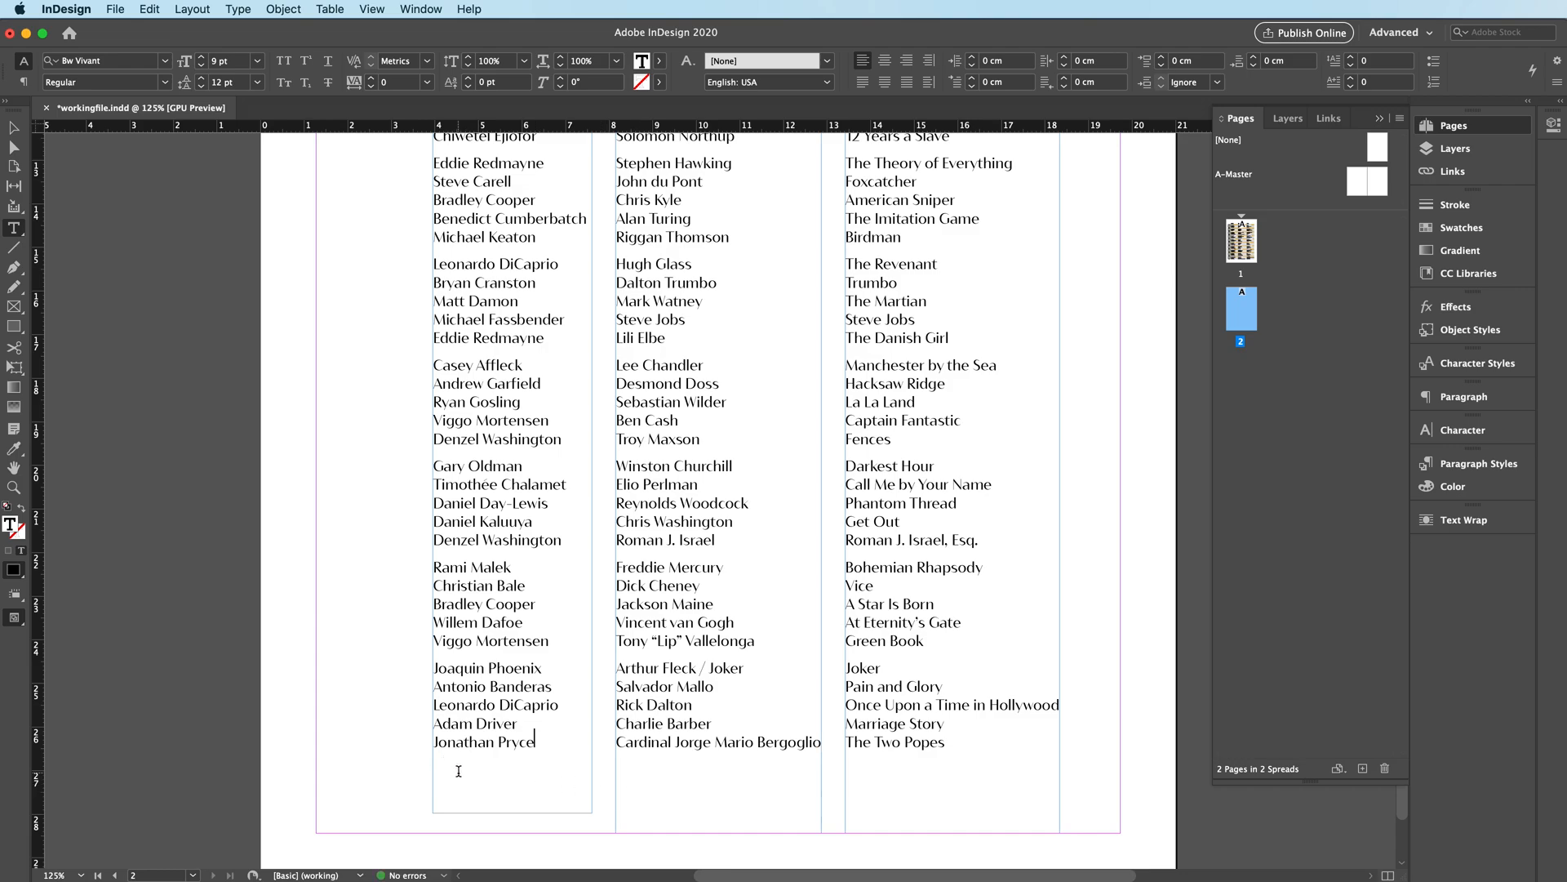
# Step: Fit the heights of the Actor, Role(s) and Film frames to their text at the bottom edges
pyautogui.click(14, 128)
pyautogui.click(584, 742)
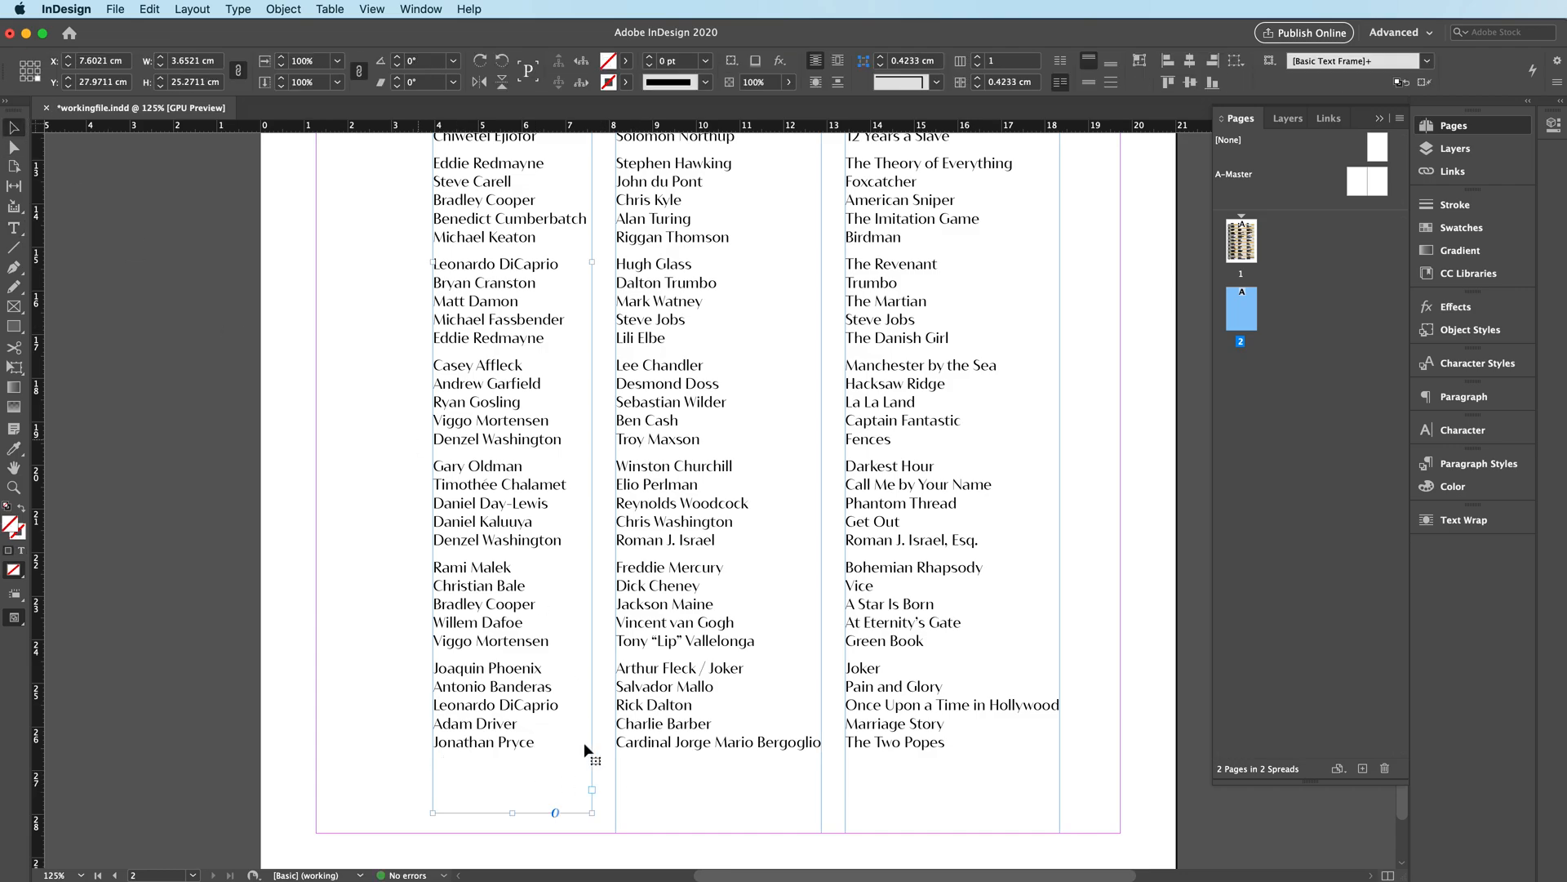
pyautogui.doubleClick(513, 813)
pyautogui.click(721, 796)
pyautogui.doubleClick(718, 832)
pyautogui.click(948, 825)
pyautogui.doubleClick(951, 833)
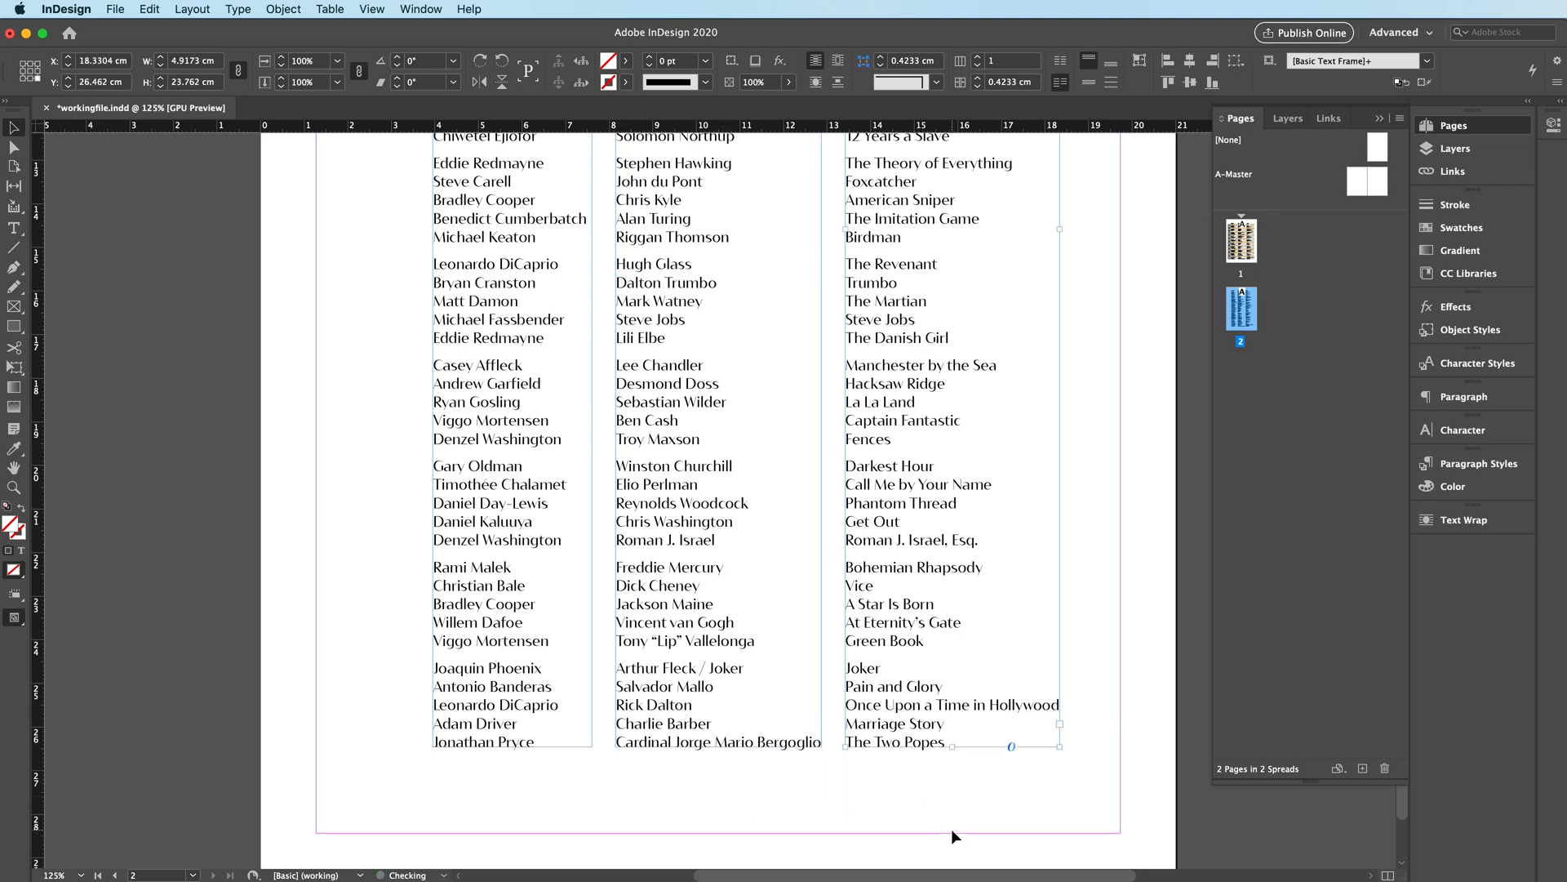
# Step: Move the Actor, Role(s) and Film frames together about 1 cm to the right
pyautogui.scroll(3, 1089, 486)
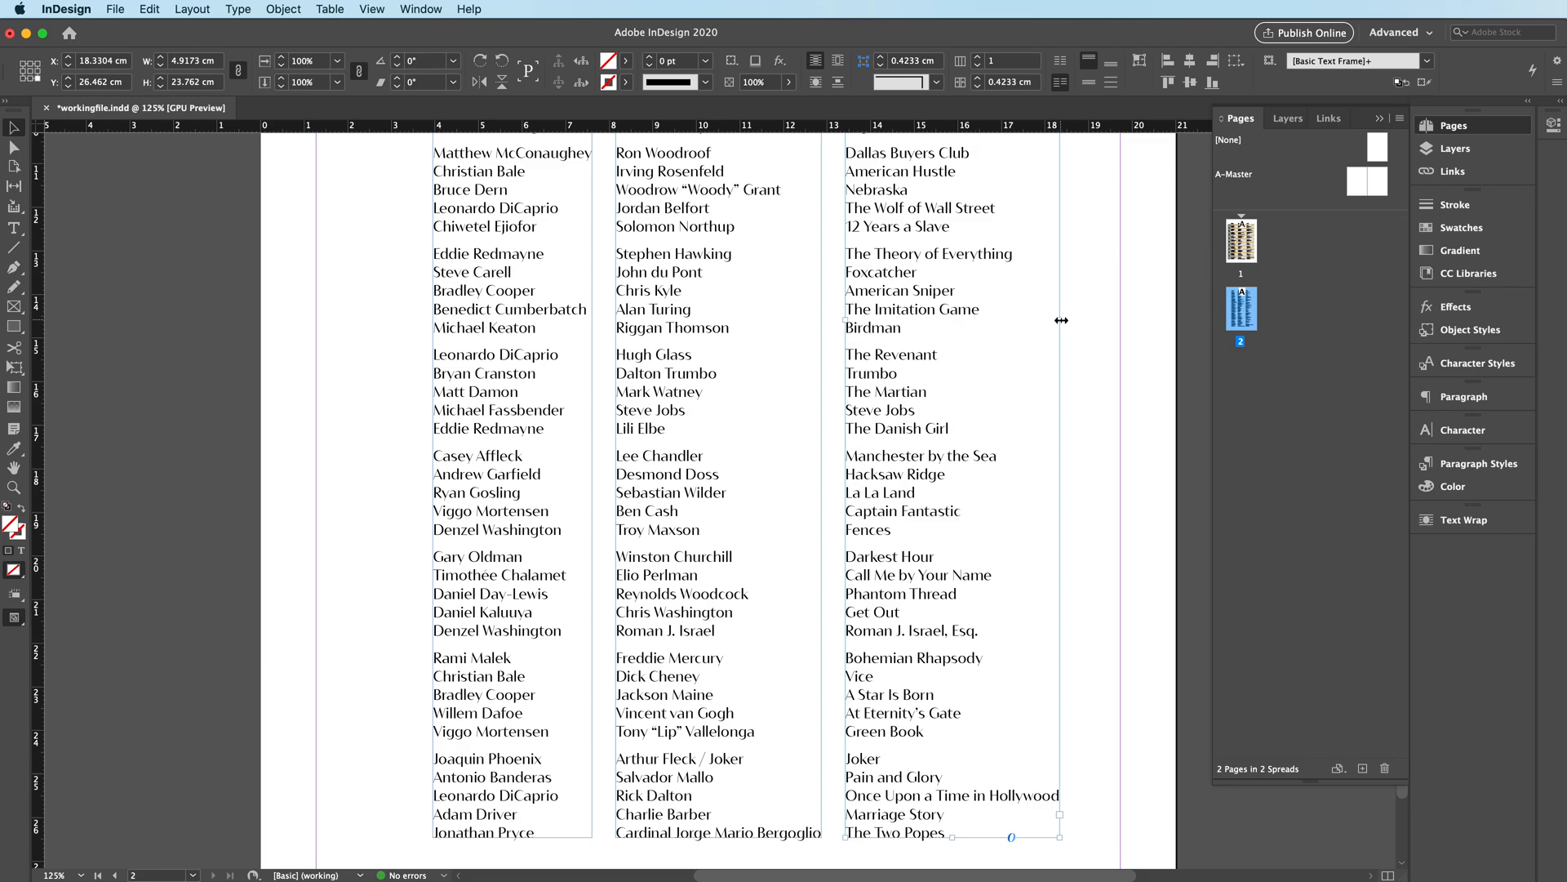
pyautogui.click(822, 319)
pyautogui.click(592, 319)
pyautogui.scroll(12, 1006, 267)
pyautogui.moveTo(1093, 458); pyautogui.dragTo(516, 581)
pyautogui.moveTo(703, 522); pyautogui.dragTo(755, 516)
pyautogui.click(1144, 400)
pyautogui.scroll(-1, 1144, 400)
# Step: Draw a rectangle about 15.3 cm wide and 0.43 cm high over the first data row and send it to the back
pyautogui.press('m')
pyautogui.moveTo(454, 222); pyautogui.dragTo(1120, 242)
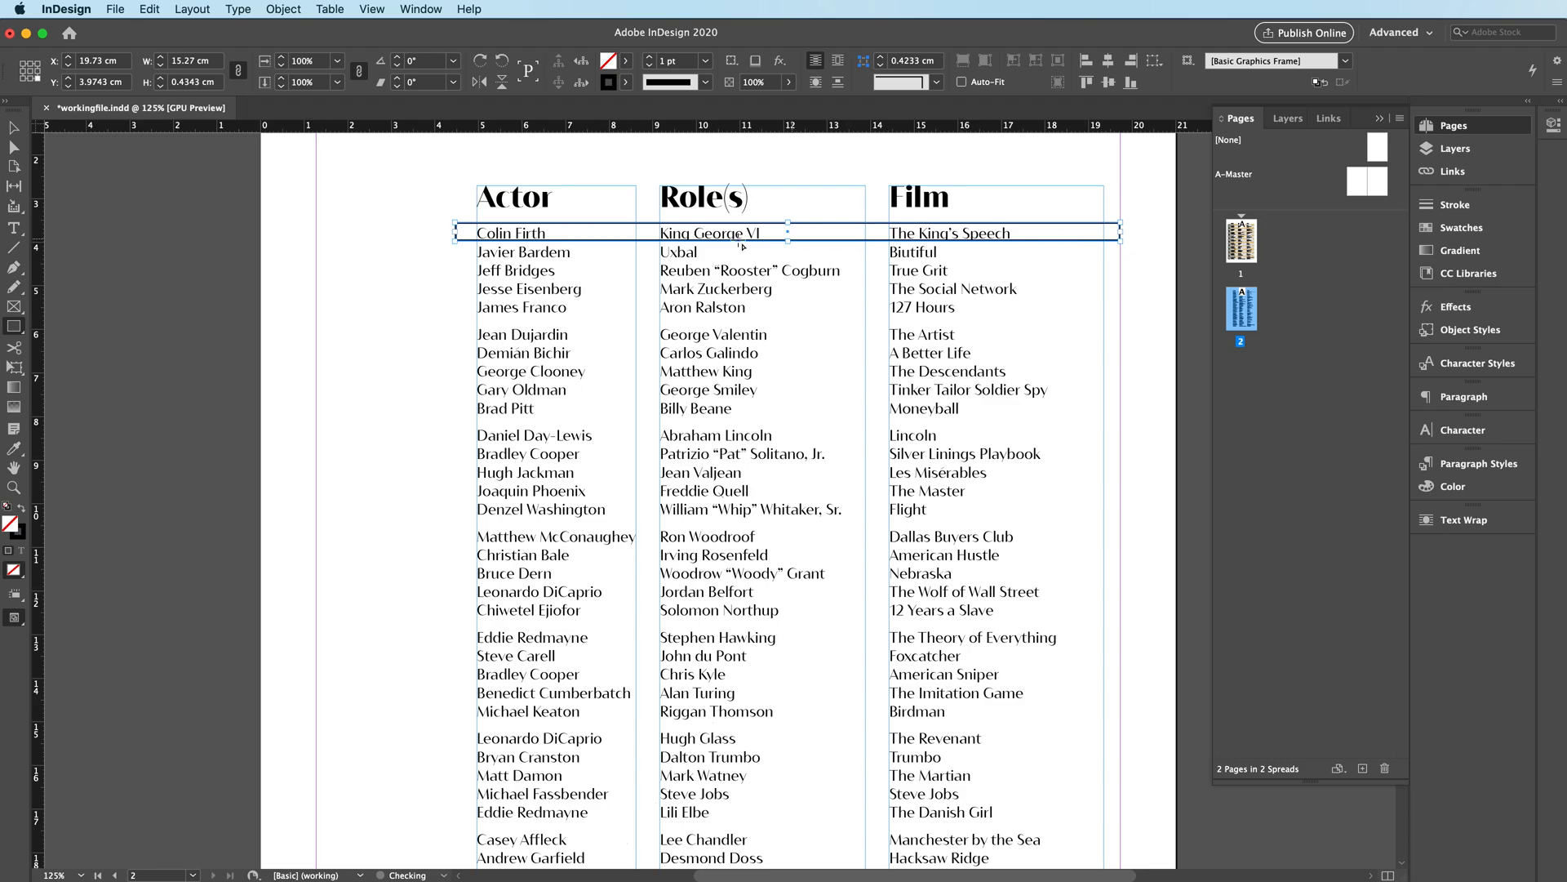
pyautogui.rightClick(461, 237)
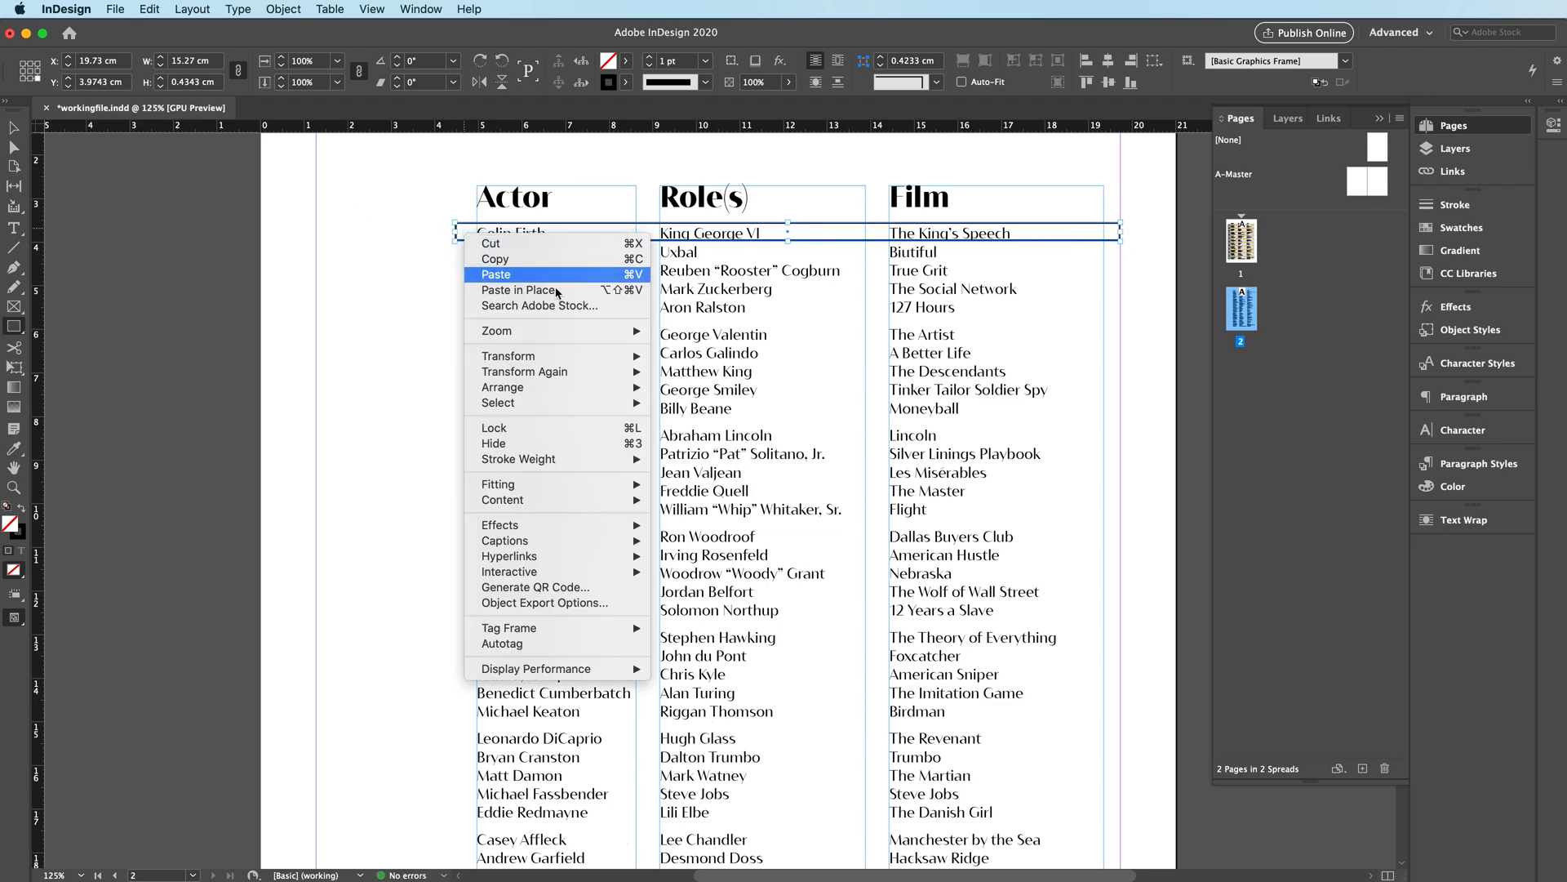
pyautogui.moveTo(573, 389)
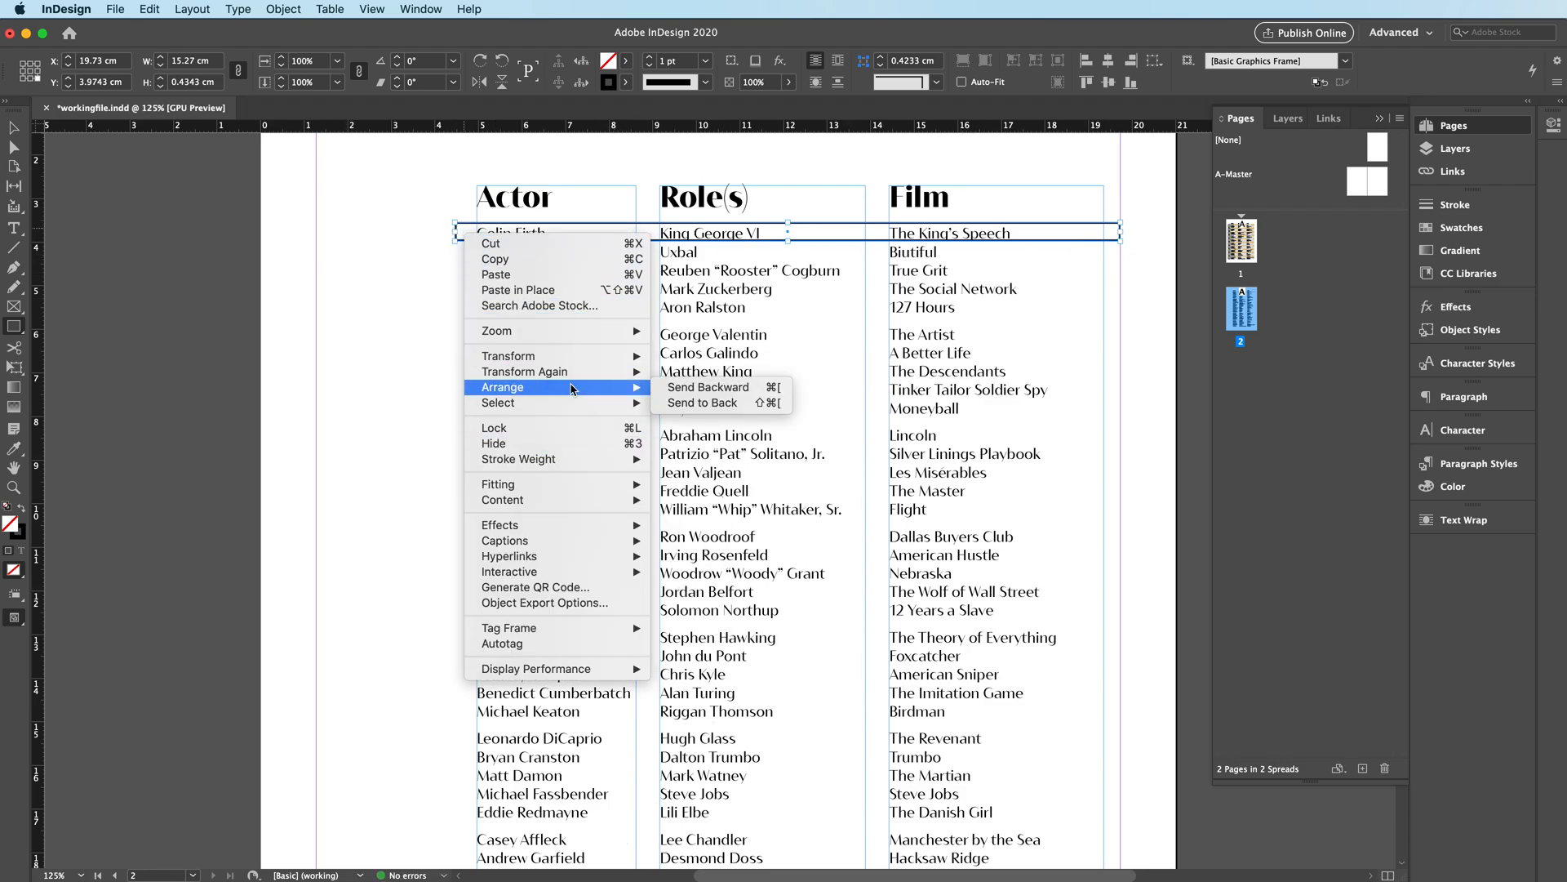
pyautogui.click(746, 403)
# Step: Fill the rectangle with the C=0 M=28 Y=100 K=15 swatch without a stroke, and adjust its height to about 0.42 cm
pyautogui.click(1461, 228)
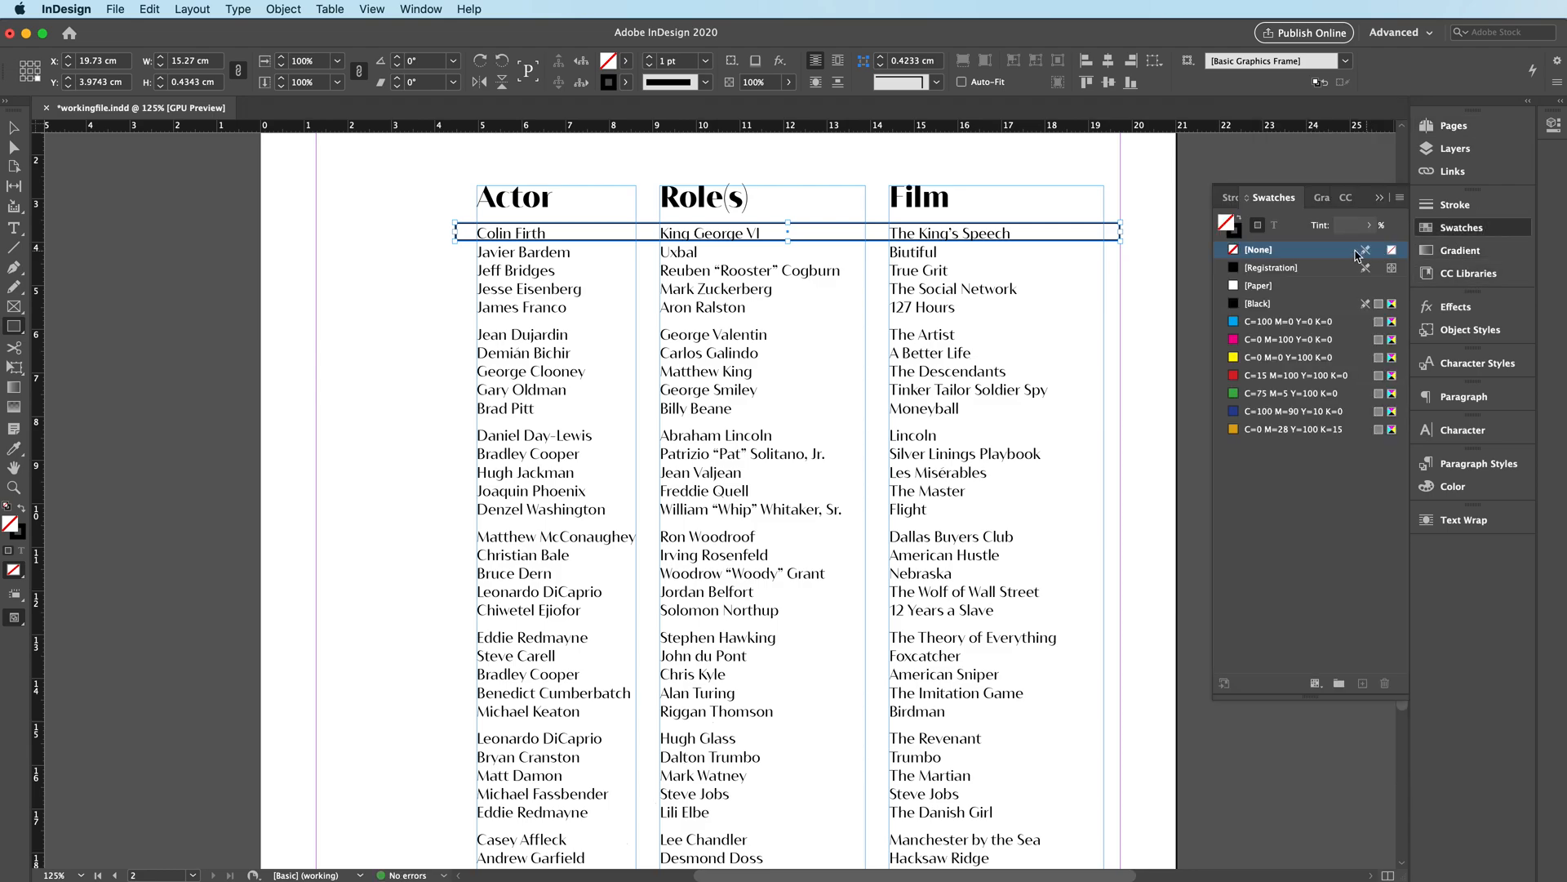
pyautogui.click(1240, 221)
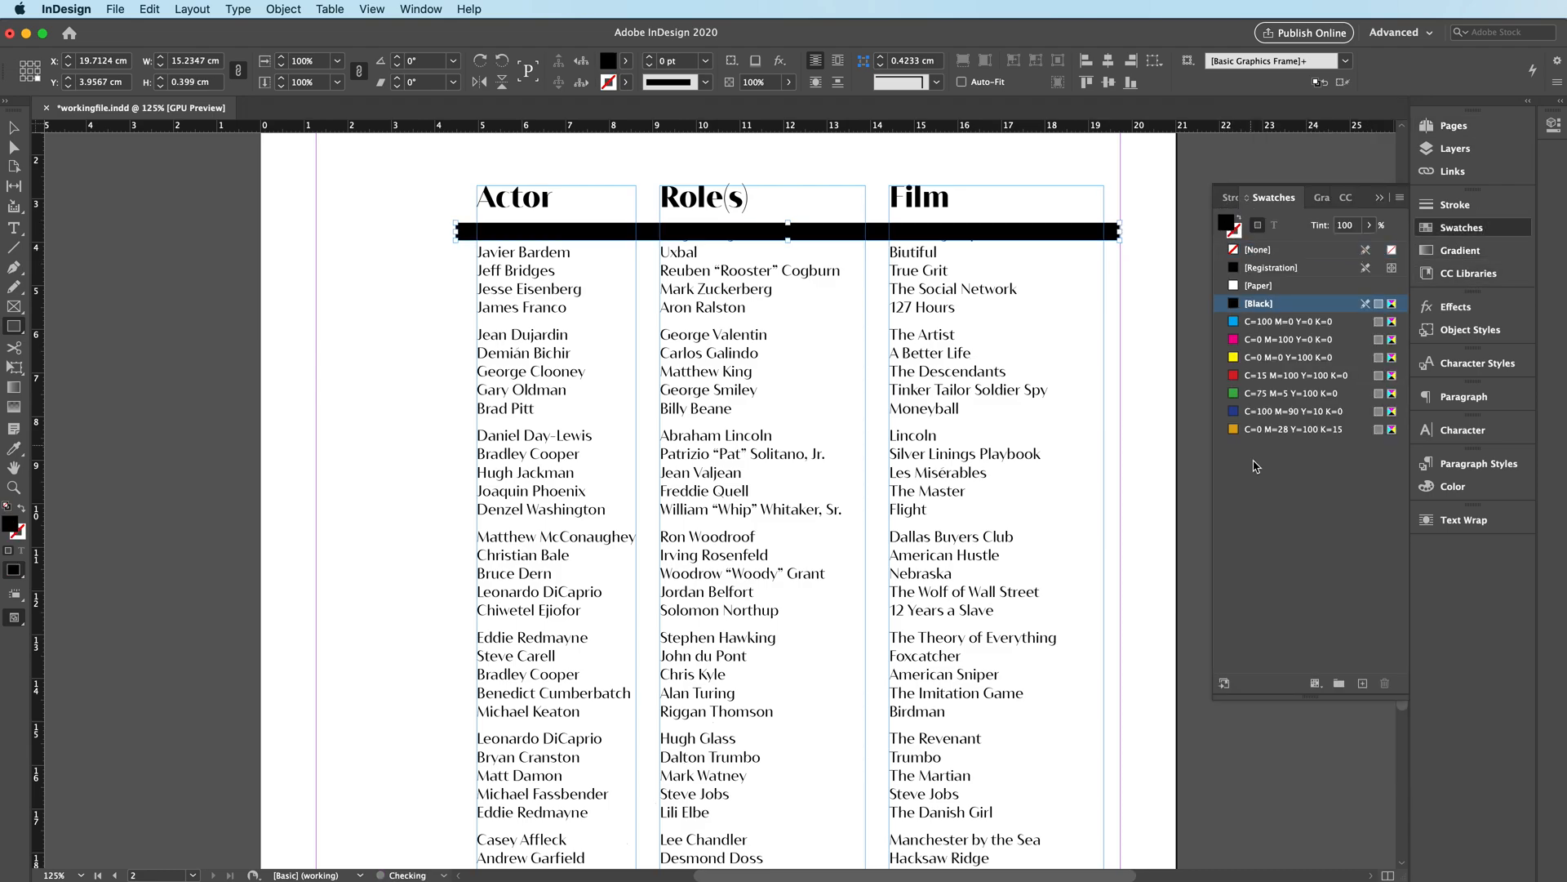
pyautogui.click(1295, 429)
pyautogui.click(14, 128)
pyautogui.moveTo(787, 240); pyautogui.dragTo(788, 223)
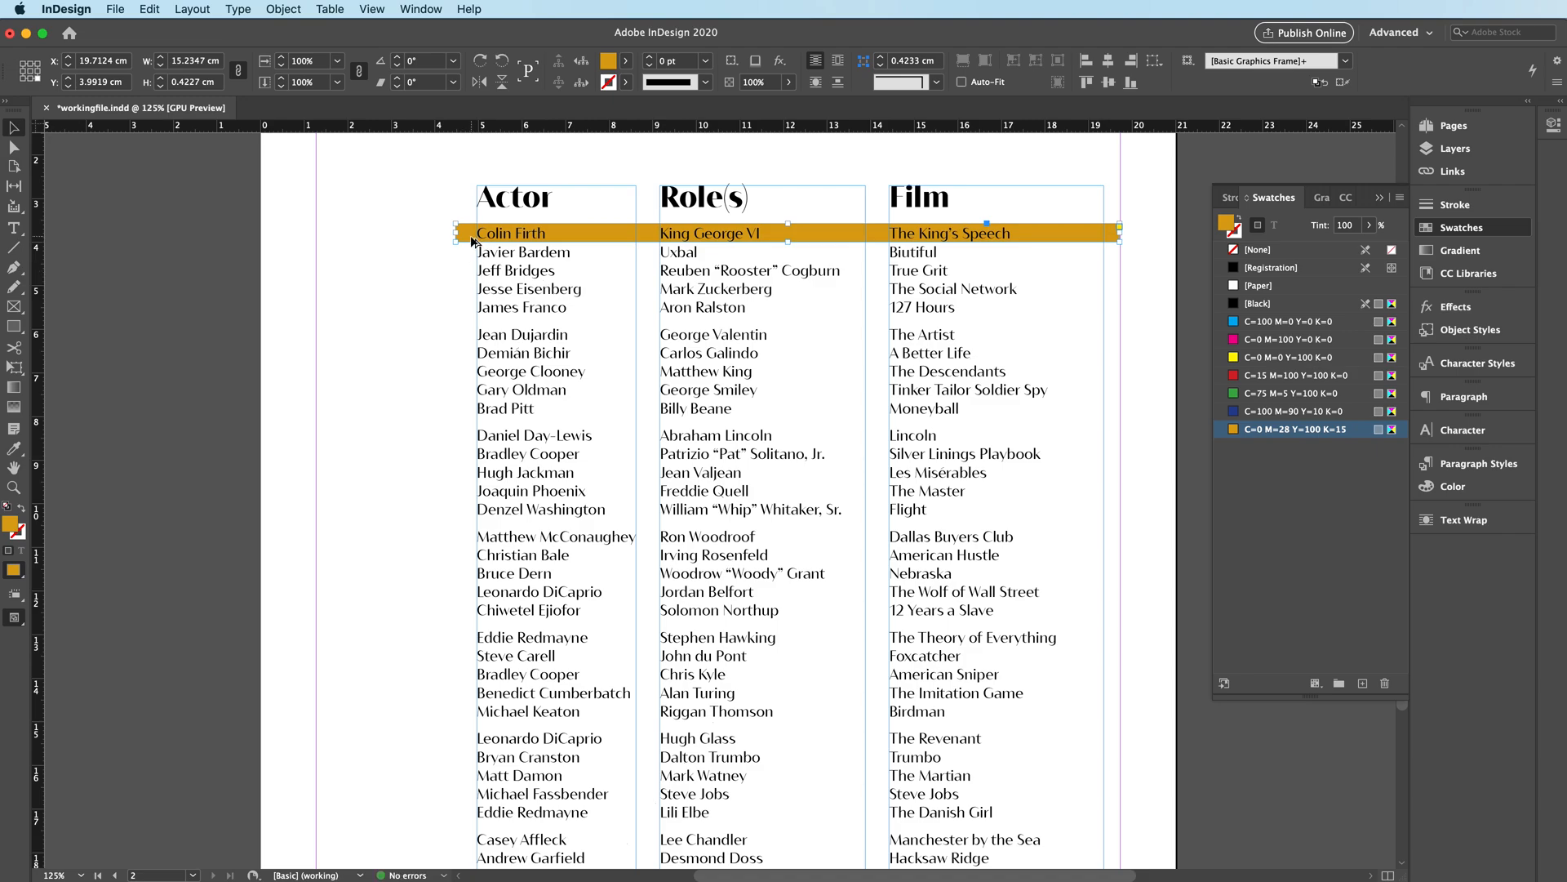
# Step: Duplicate the gold bar downward onto the second and third data rows
pyautogui.moveTo(472, 241); pyautogui.dragTo(472, 261)
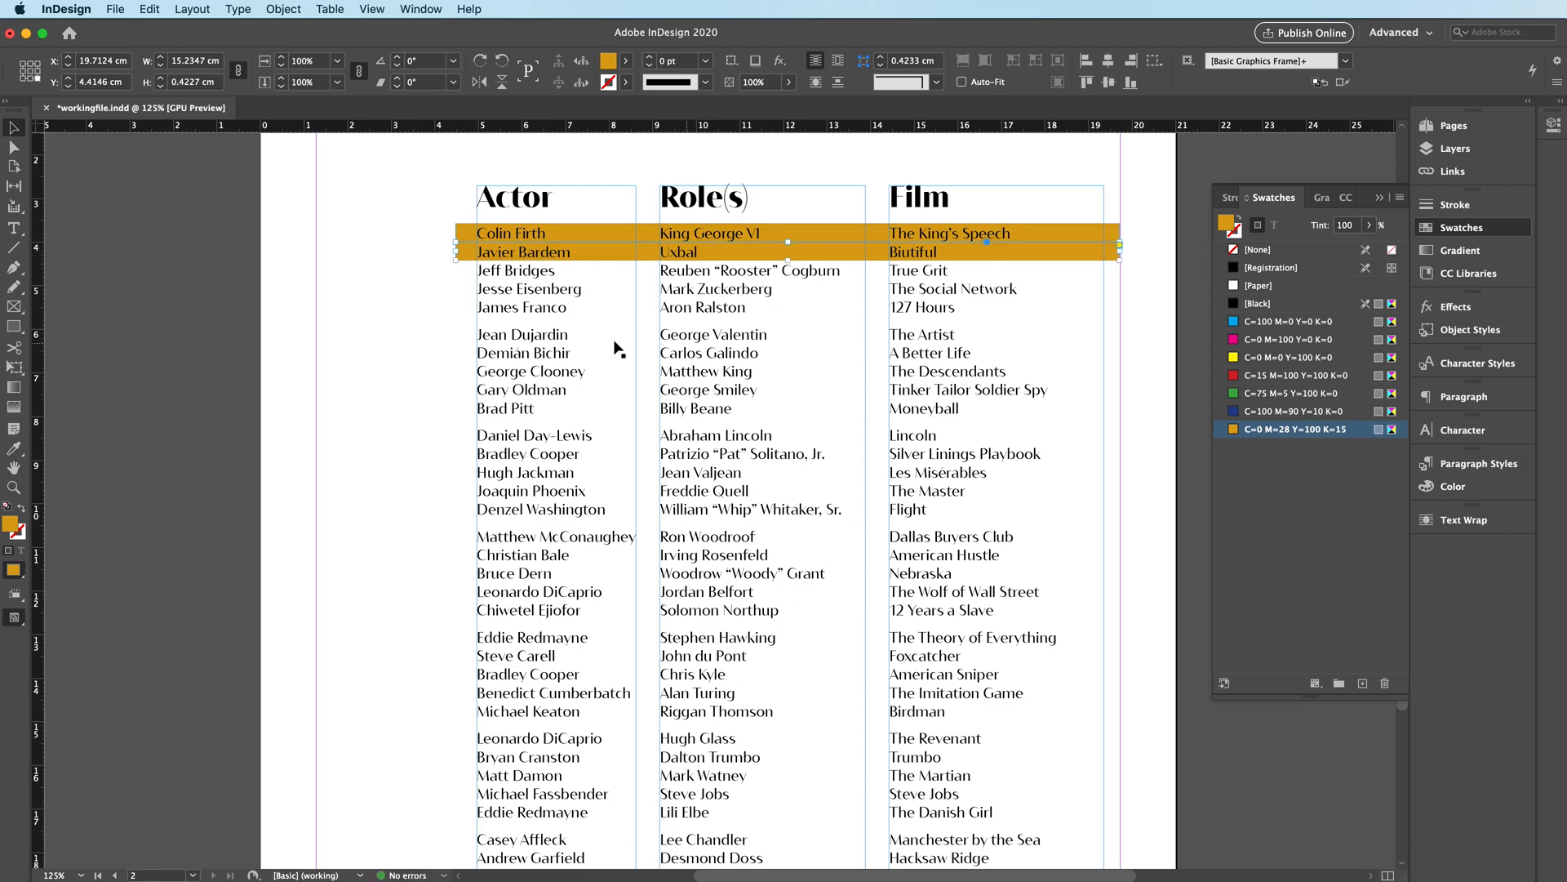
pyautogui.moveTo(472, 260); pyautogui.dragTo(473, 282)
pyautogui.click(407, 296)
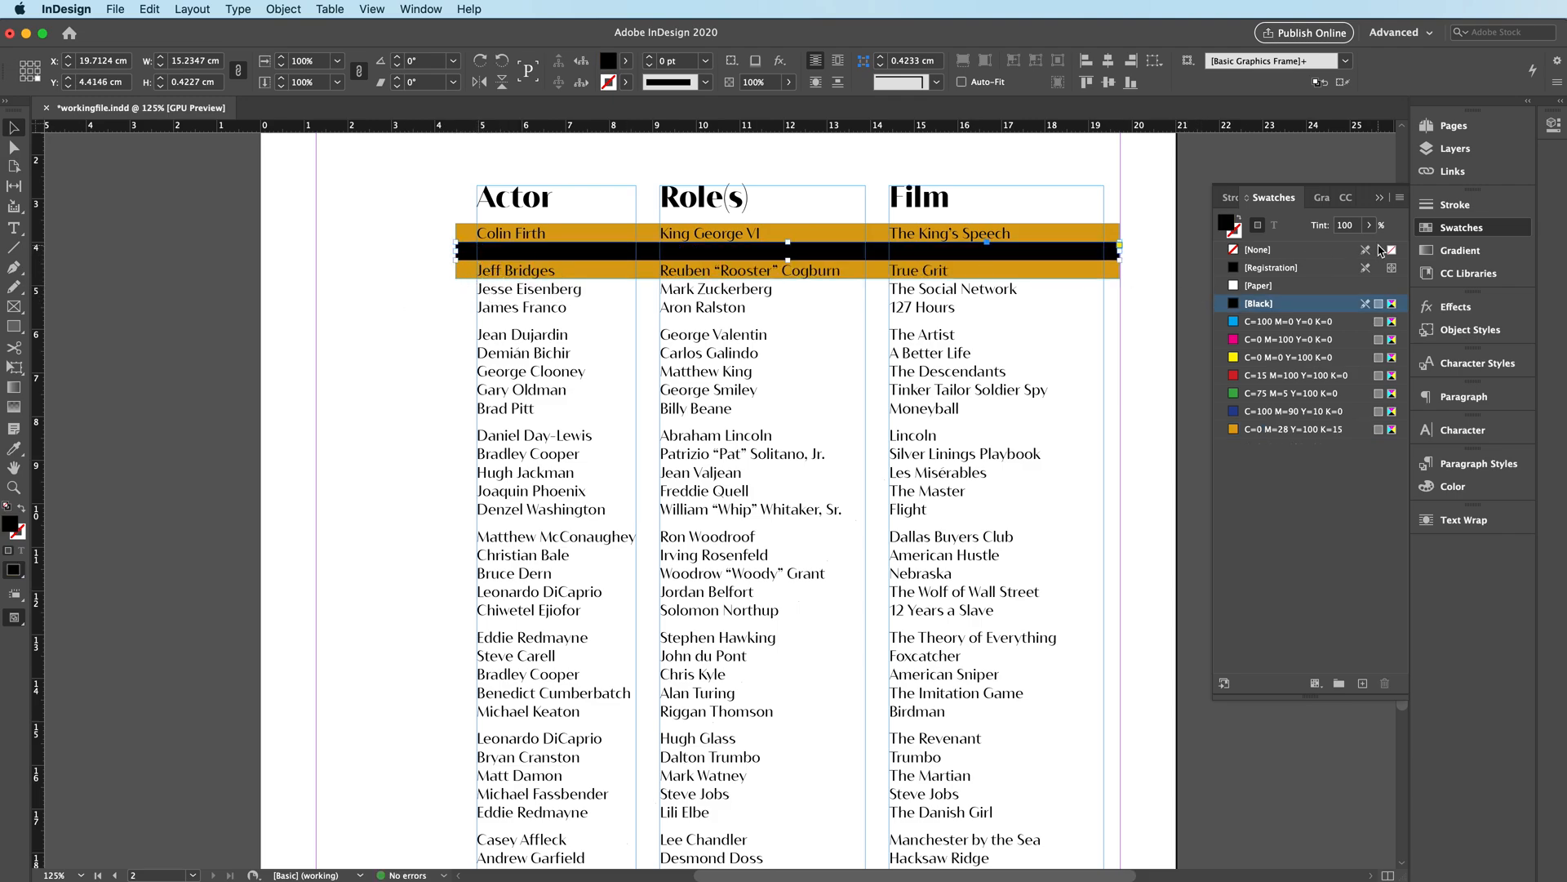
# Step: Fill the second-row bar with Black at 10% tint and the third-row bar with Black at 20% tint
pyautogui.click(1347, 226)
pyautogui.press('Return')
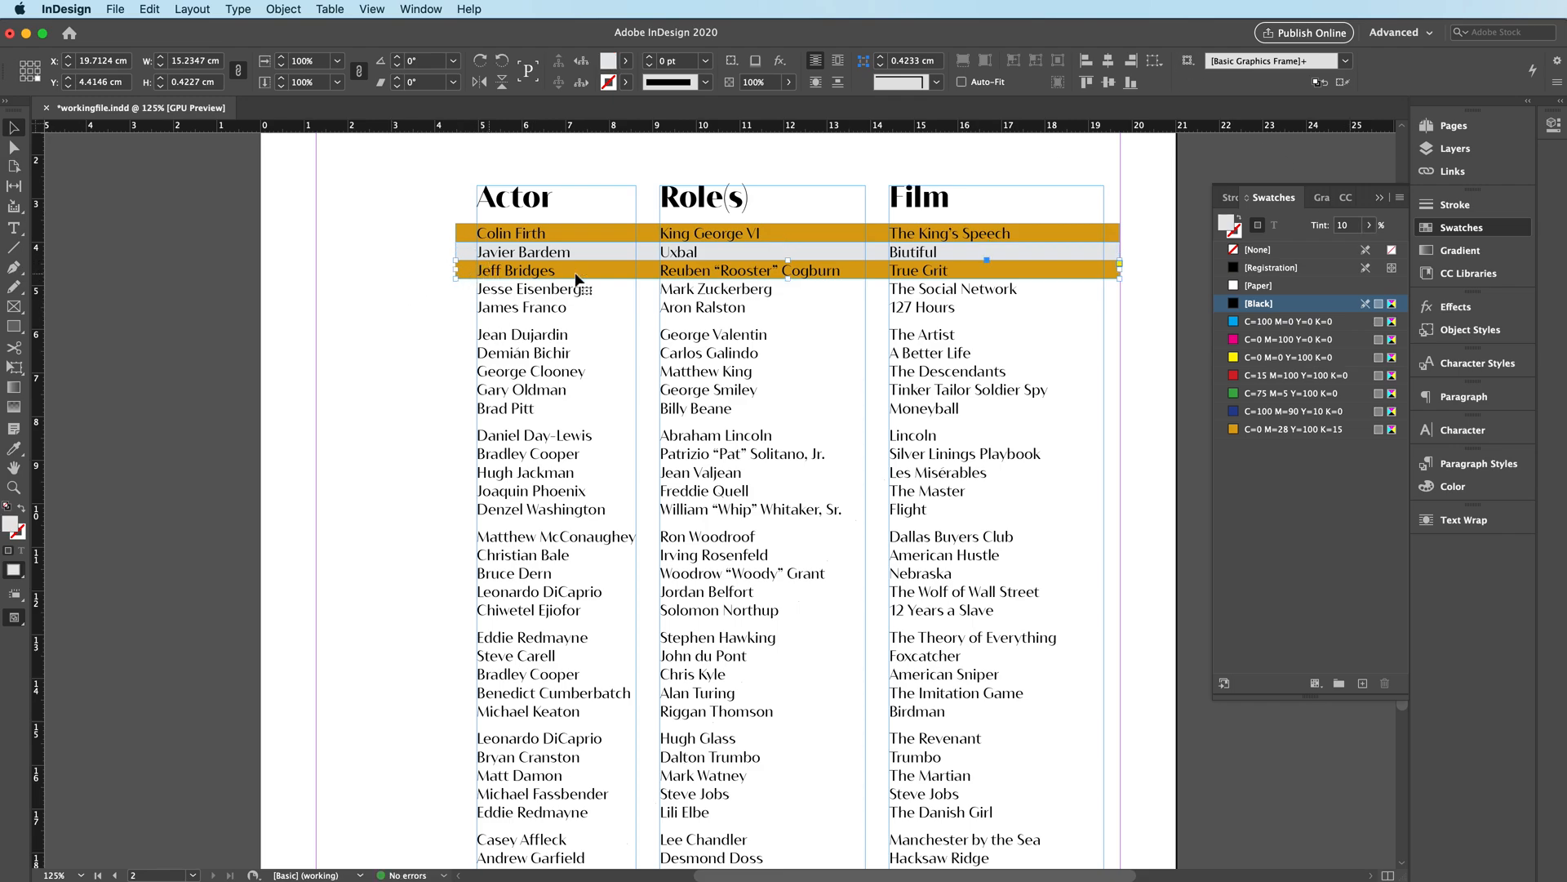
pyautogui.click(1258, 303)
pyautogui.click(1347, 226)
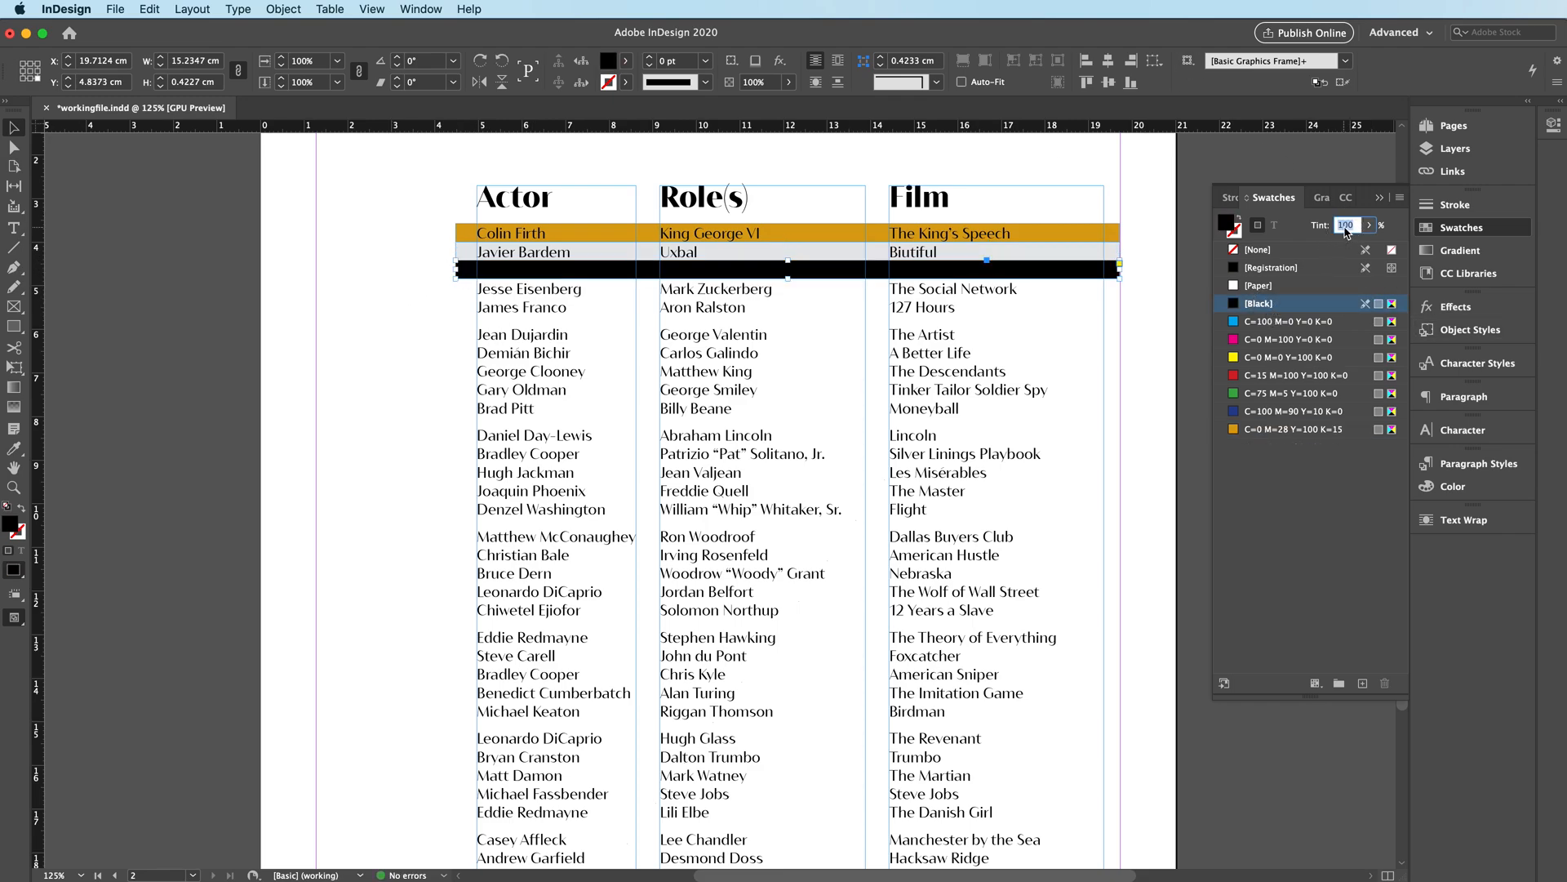
pyautogui.press('Return')
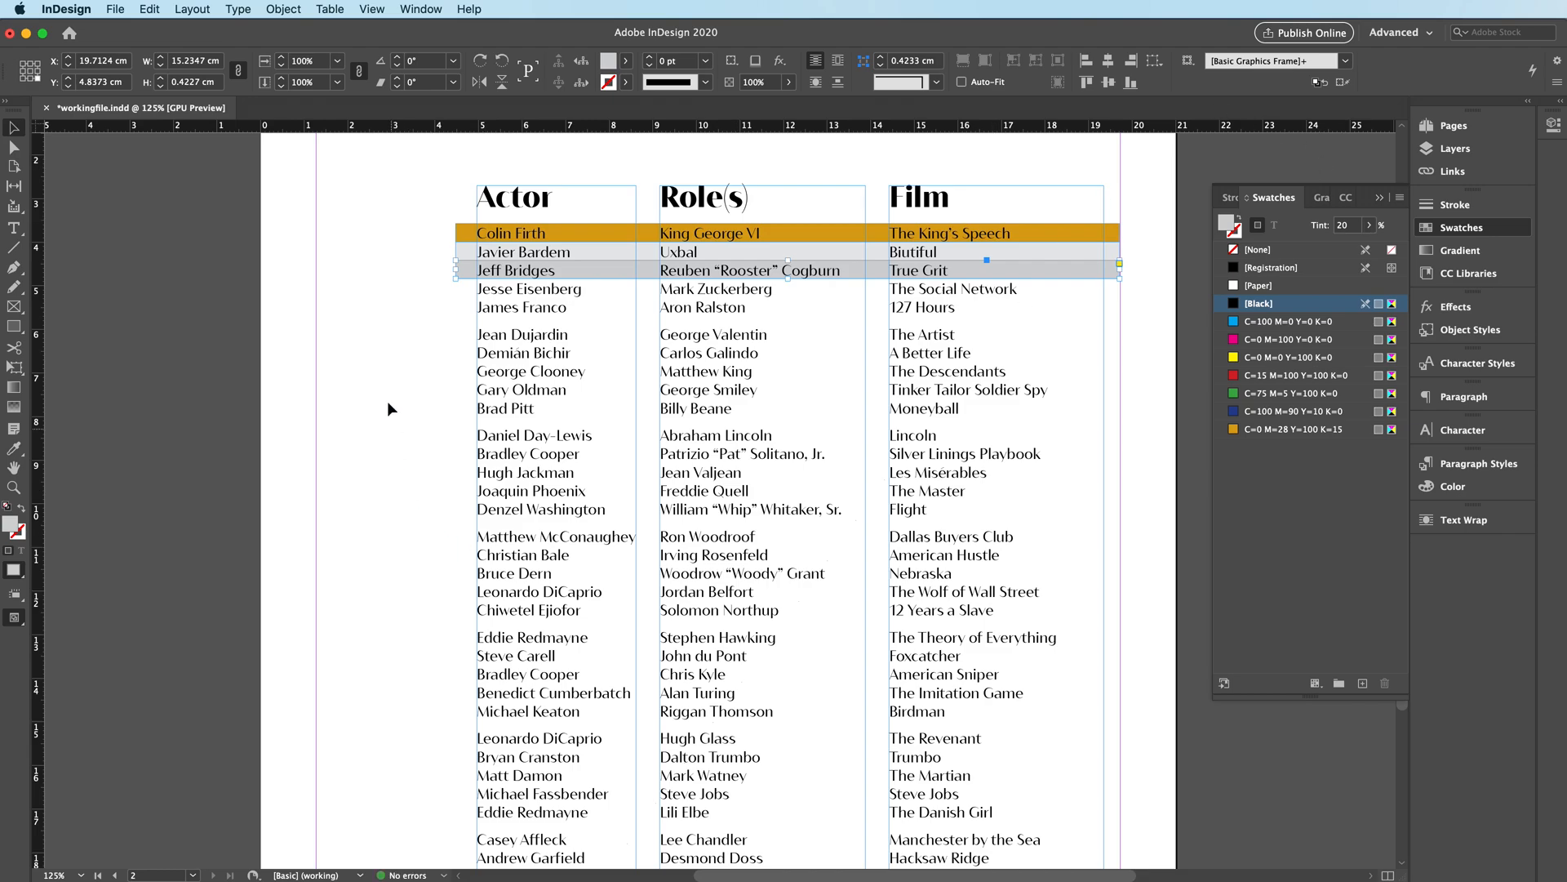
# Step: Duplicate the two gray bars onto the fourth and fifth rows and adjust all five bars to a combined height of 2.14 cm
pyautogui.moveTo(457, 268); pyautogui.dragTo(462, 314)
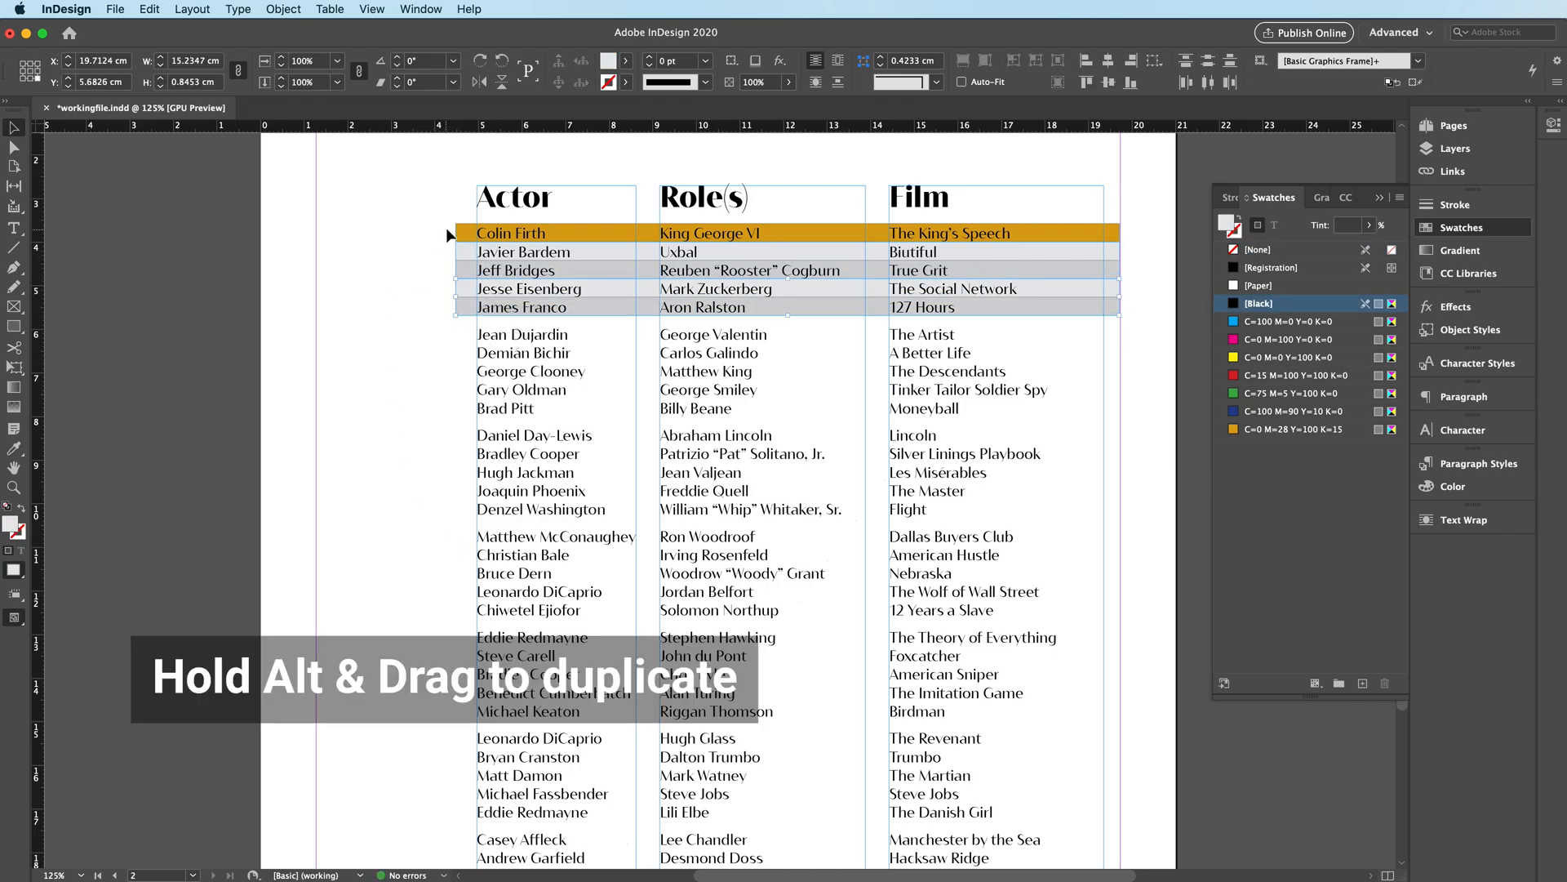
pyautogui.press('super+2')
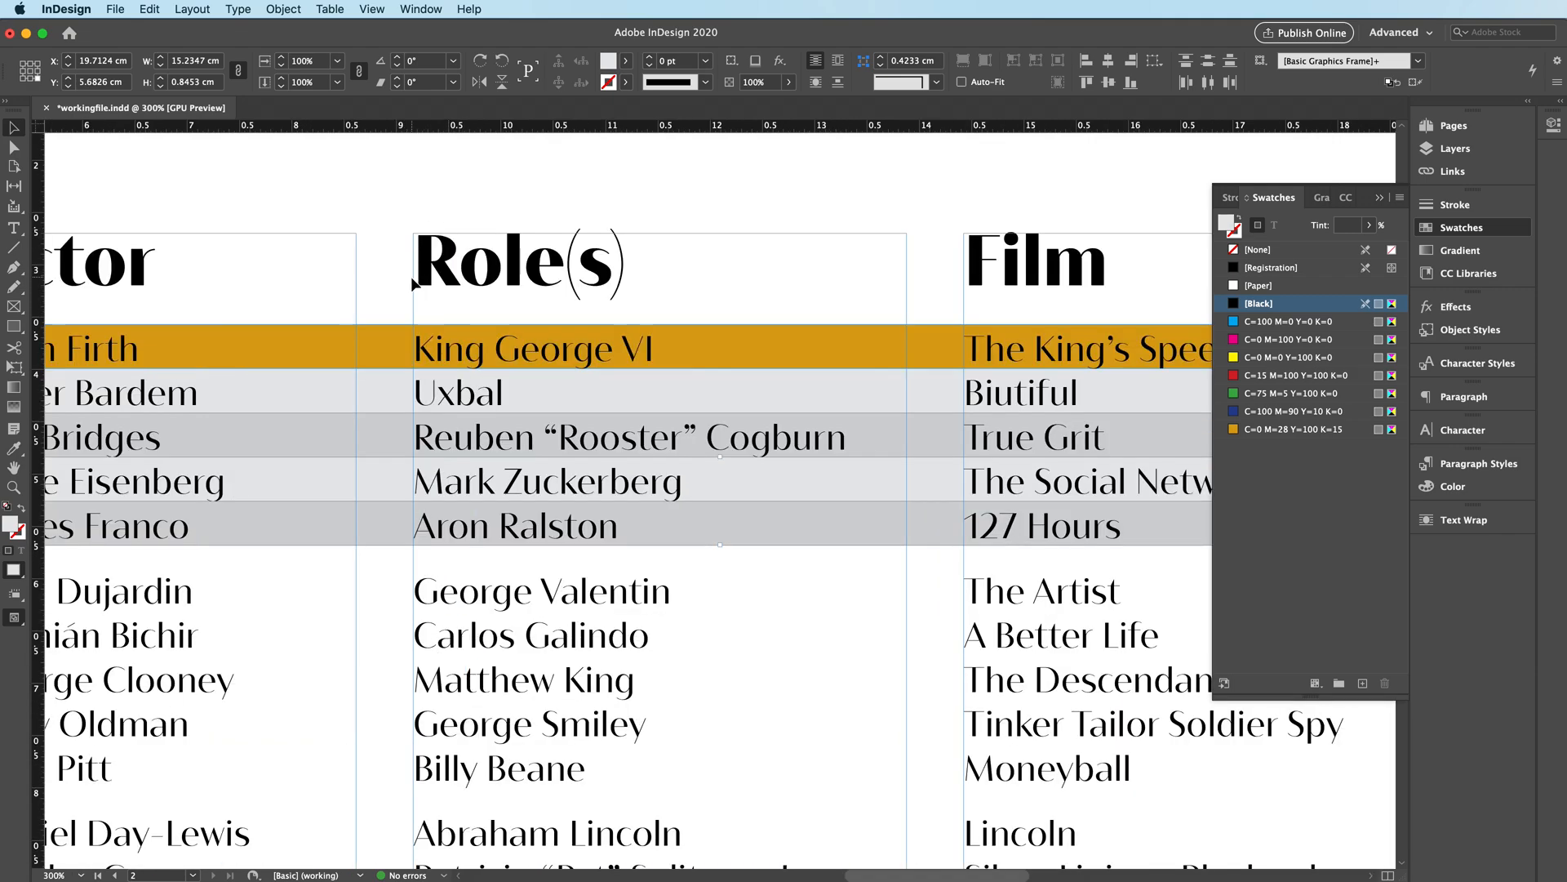
pyautogui.moveTo(167, 410); pyautogui.dragTo(214, 558)
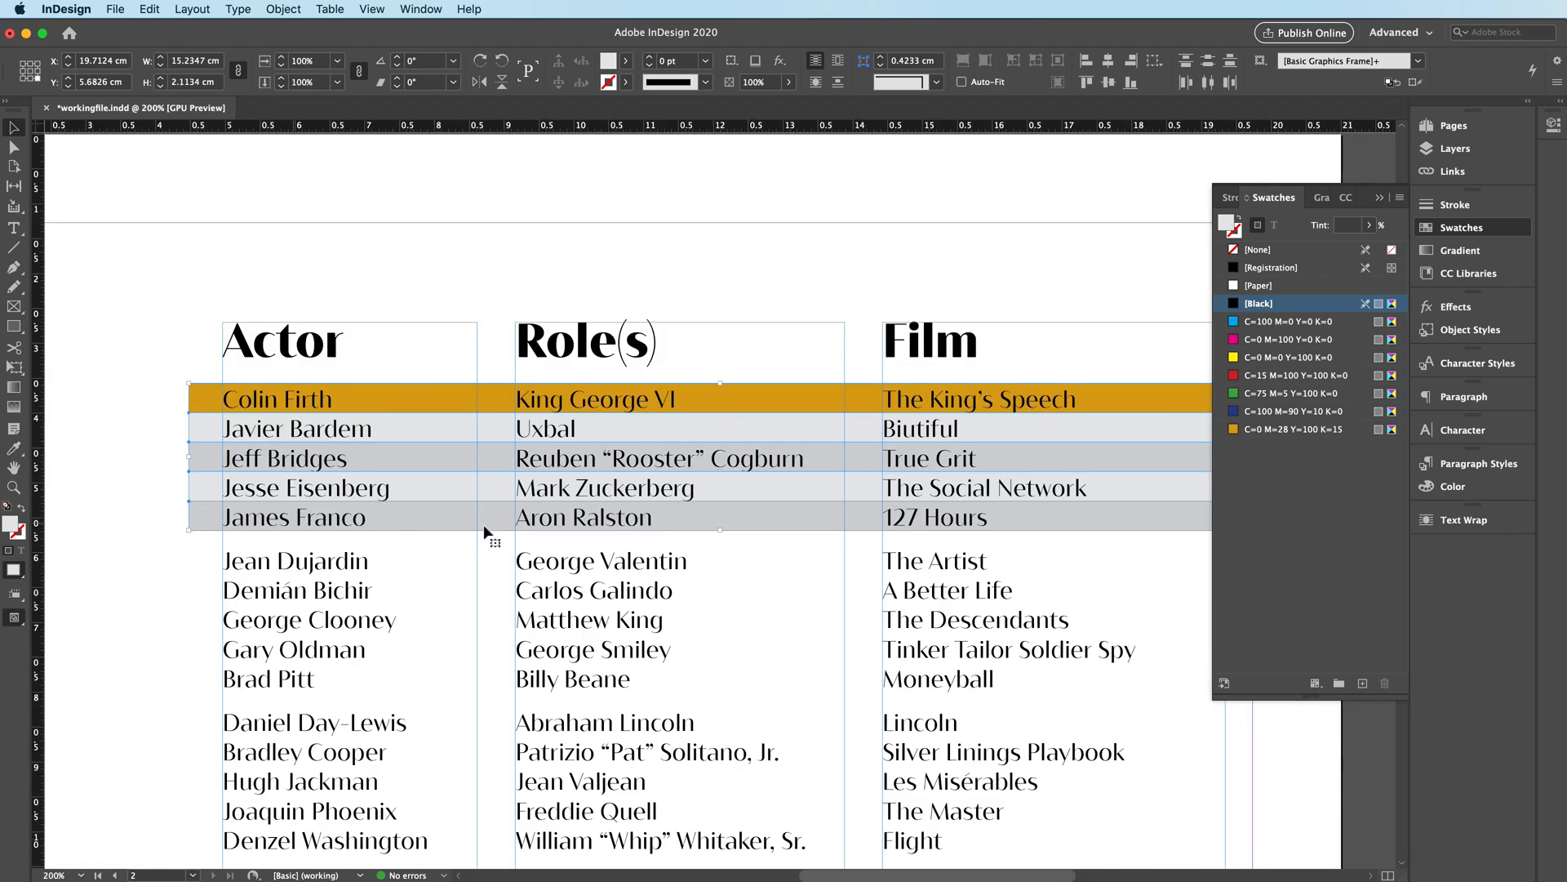
pyautogui.moveTo(720, 530); pyautogui.dragTo(720, 535)
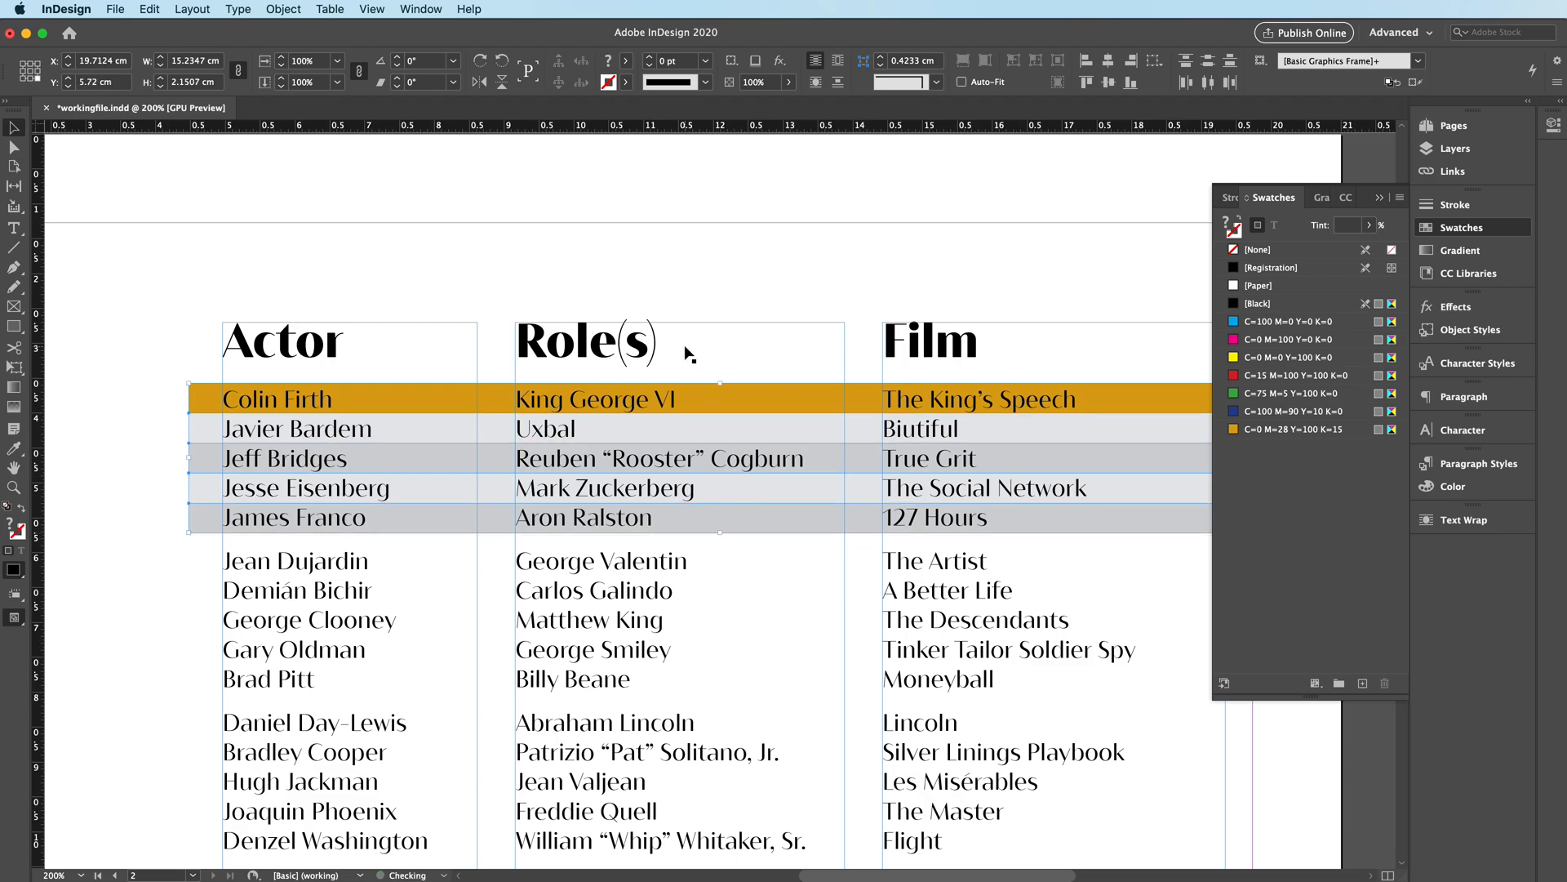
pyautogui.moveTo(720, 381); pyautogui.dragTo(721, 384)
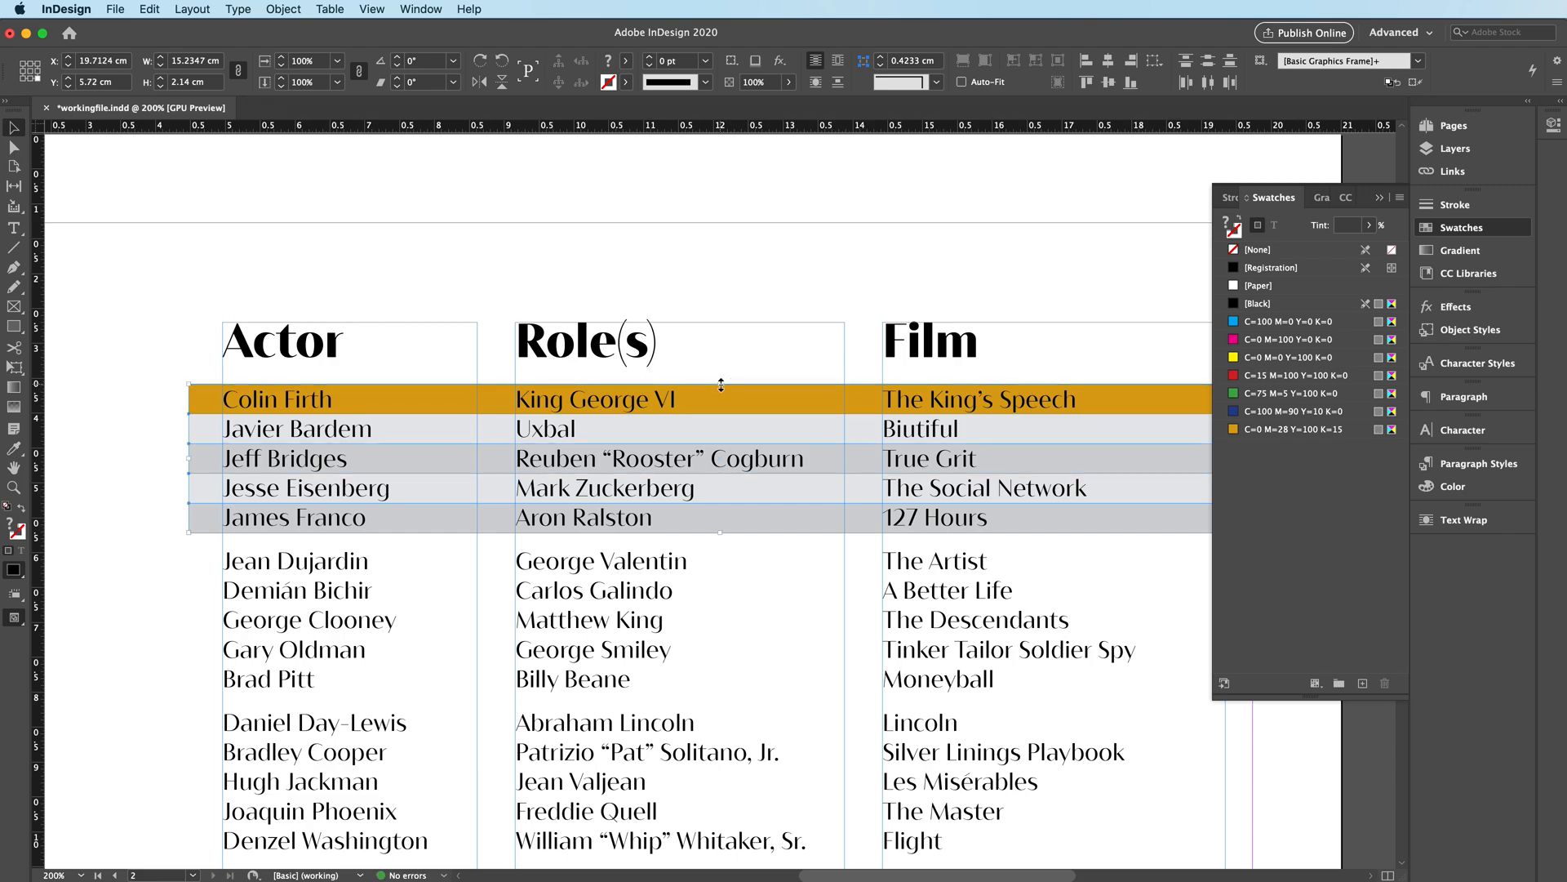
# Step: Duplicate the five-bar block downward so it aligns behind the second group of rows
pyautogui.press('super+minus')
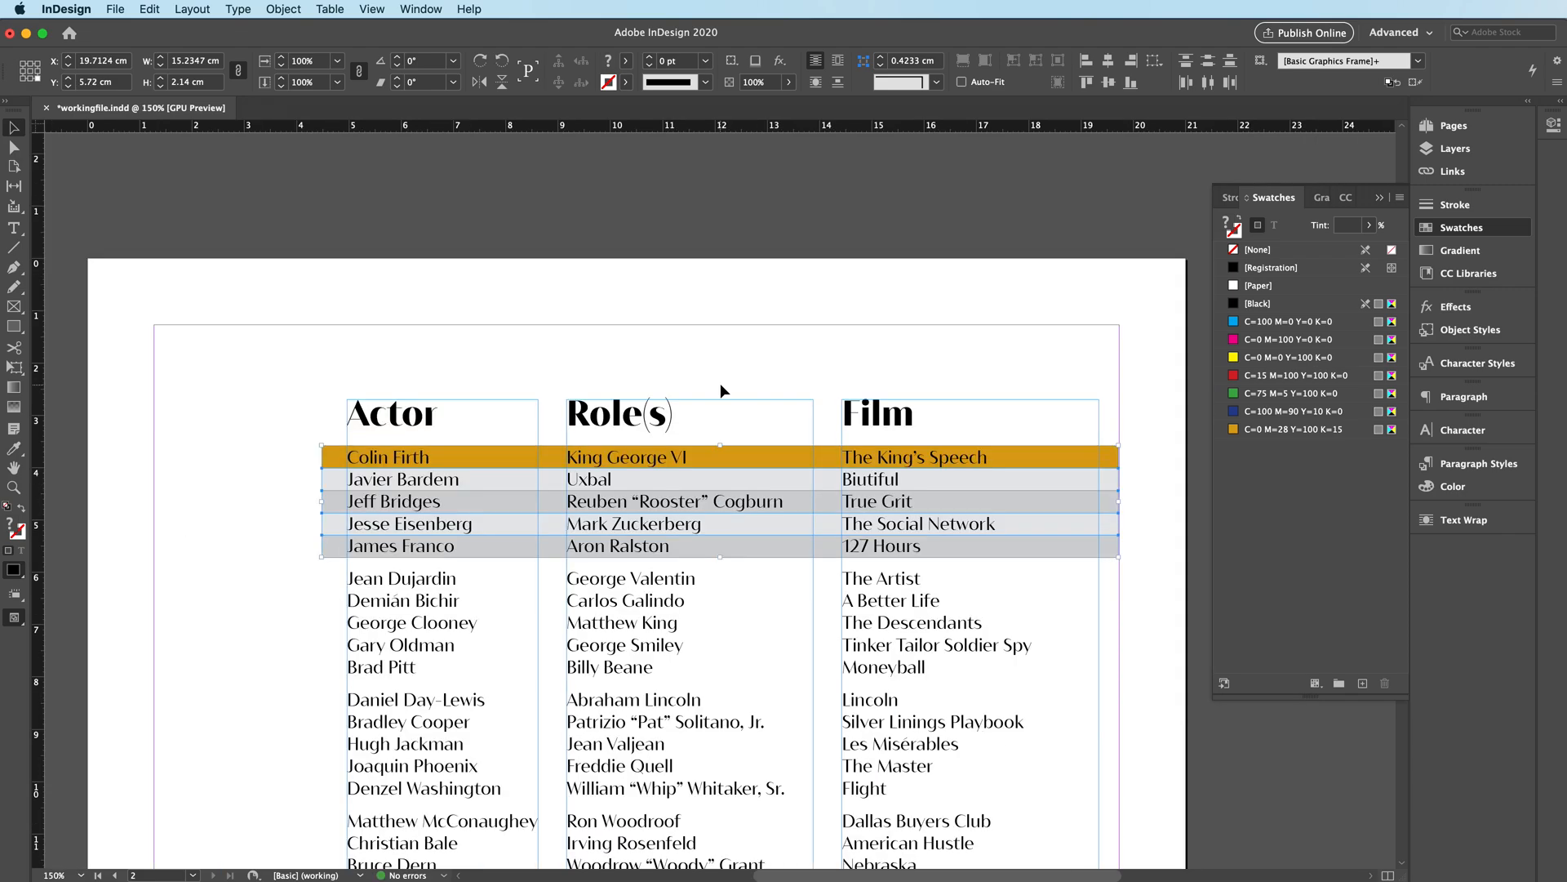
pyautogui.scroll(-3, 600, 488)
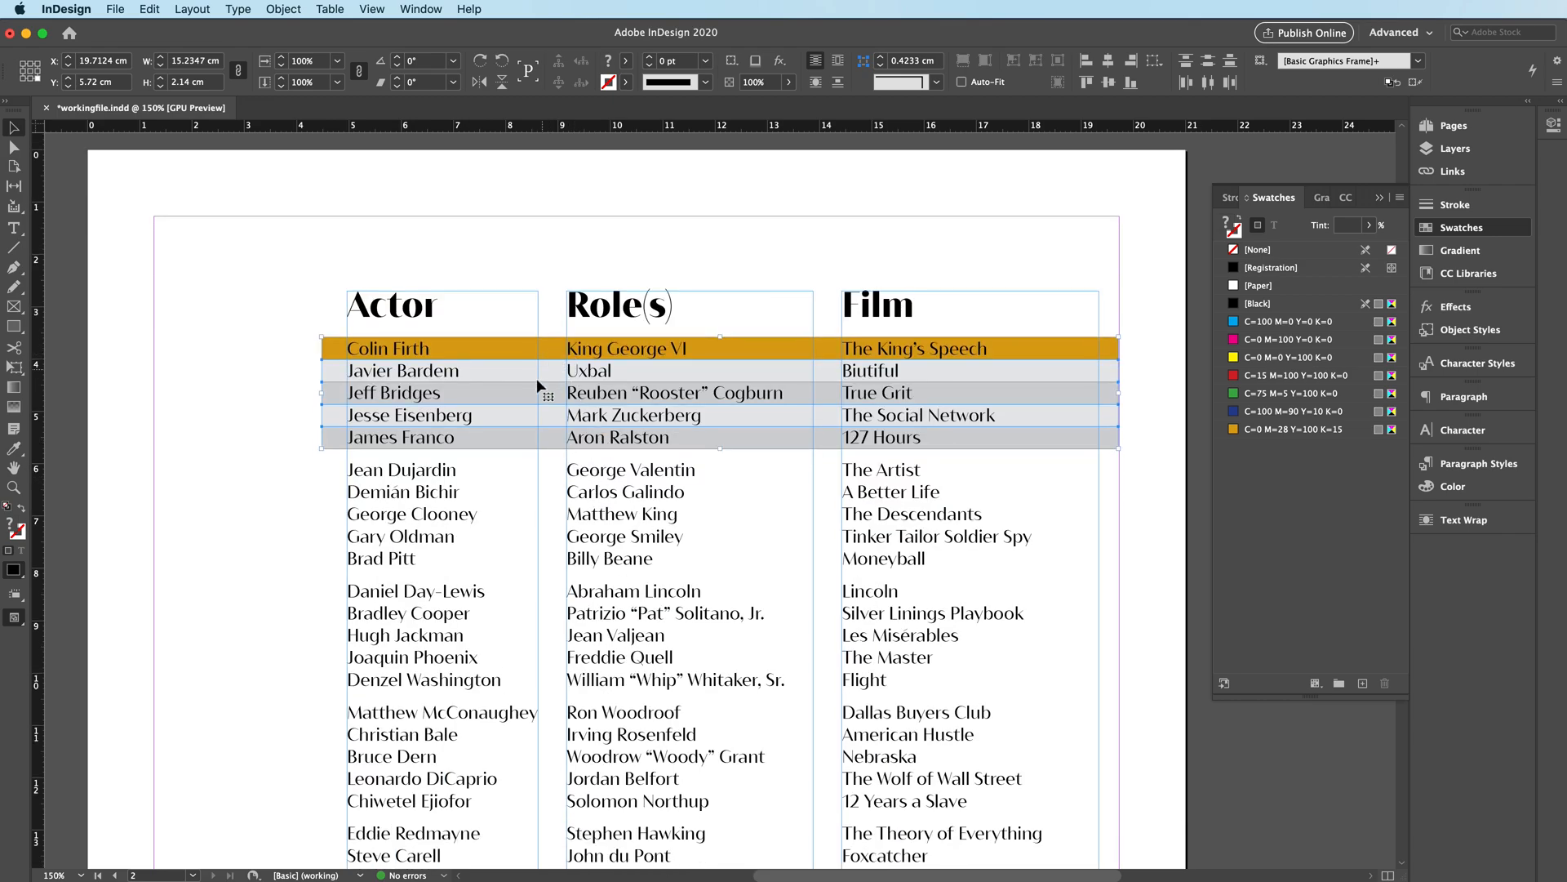
pyautogui.scroll(-2, 537, 381)
pyautogui.moveTo(263, 246)
pyautogui.mouseDown()
pyautogui.moveTo(297, 398)
pyautogui.moveTo(336, 417)
pyautogui.moveTo(339, 361)
pyautogui.moveTo(342, 485)
pyautogui.mouseUp()
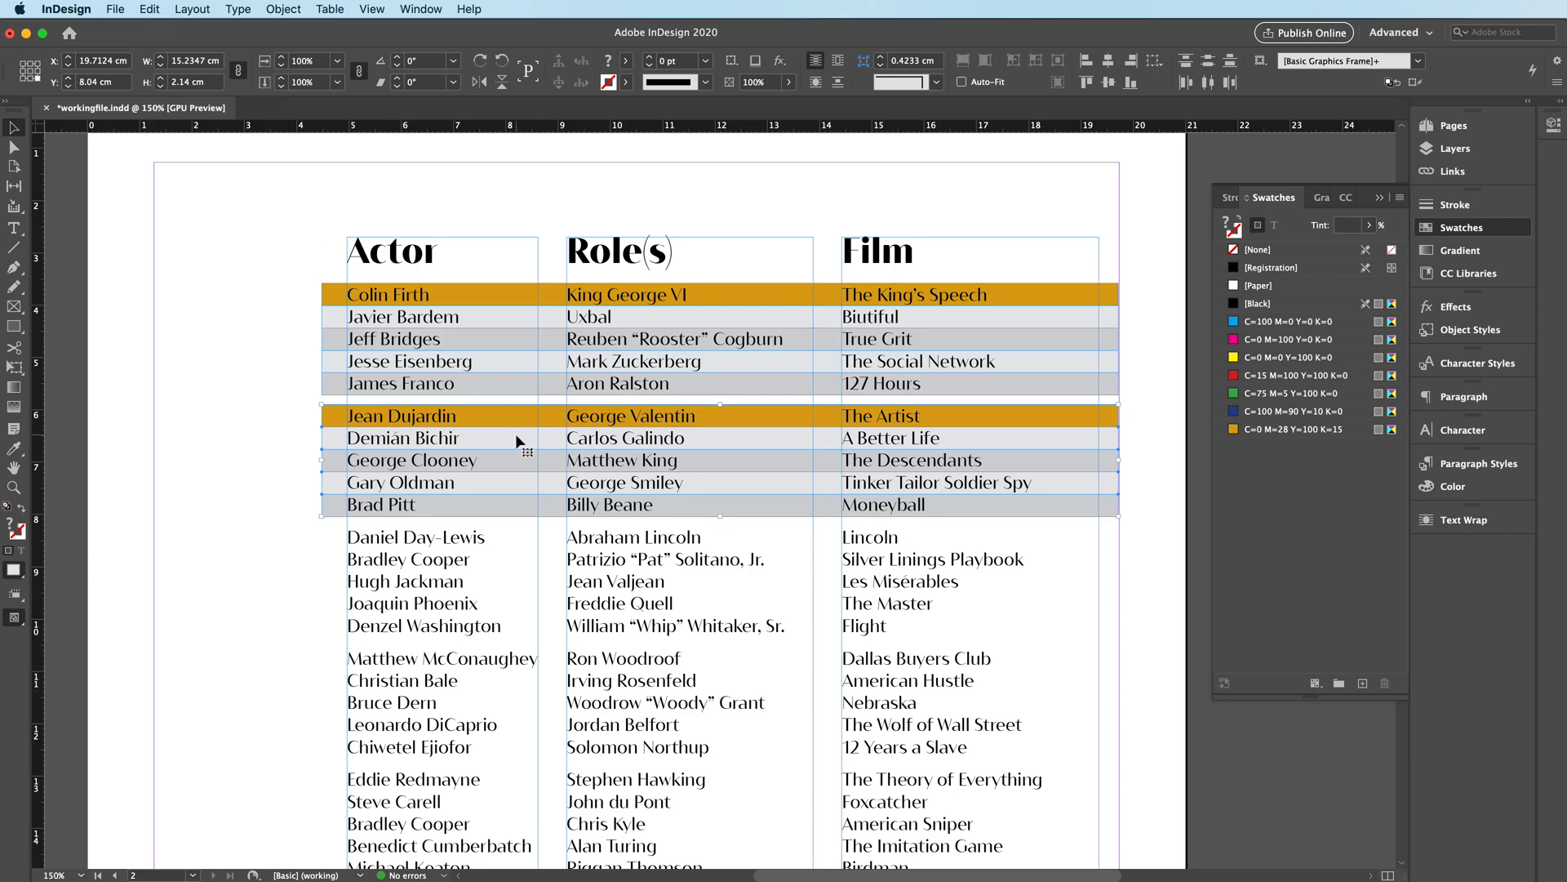
# Step: Examine the row groups below the second bar block to count how many still need bars
pyautogui.scroll(-2, 515, 442)
pyautogui.press('super+minus')
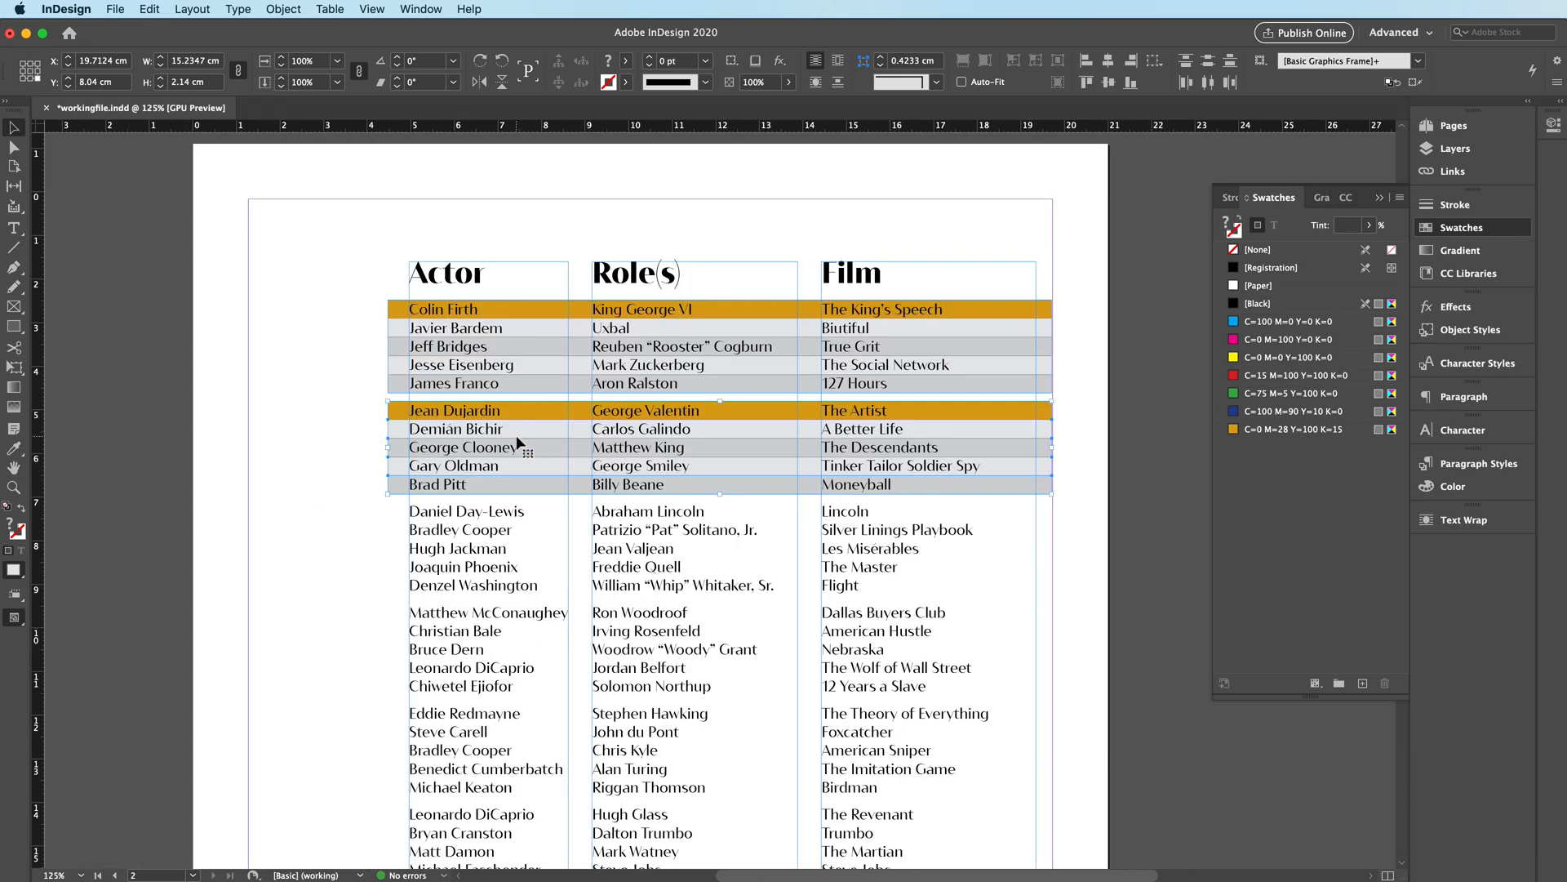
pyautogui.scroll(-2, 517, 442)
pyautogui.press('super+minus')
pyautogui.scroll(-4, 518, 442)
pyautogui.scroll(-3, 517, 442)
pyautogui.scroll(4, 519, 441)
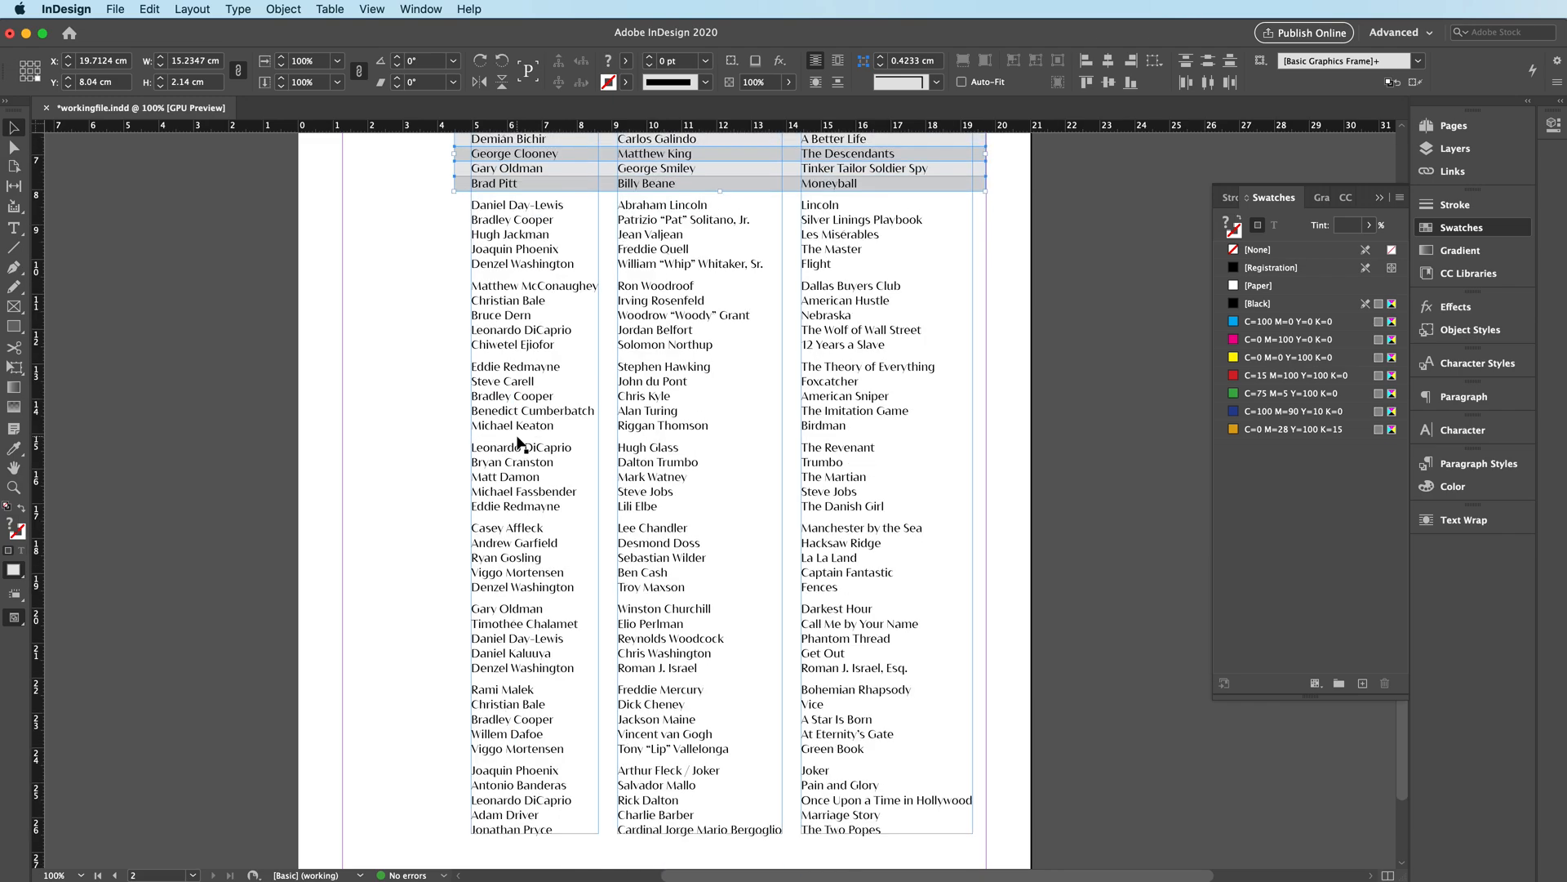
pyautogui.click(151, 11)
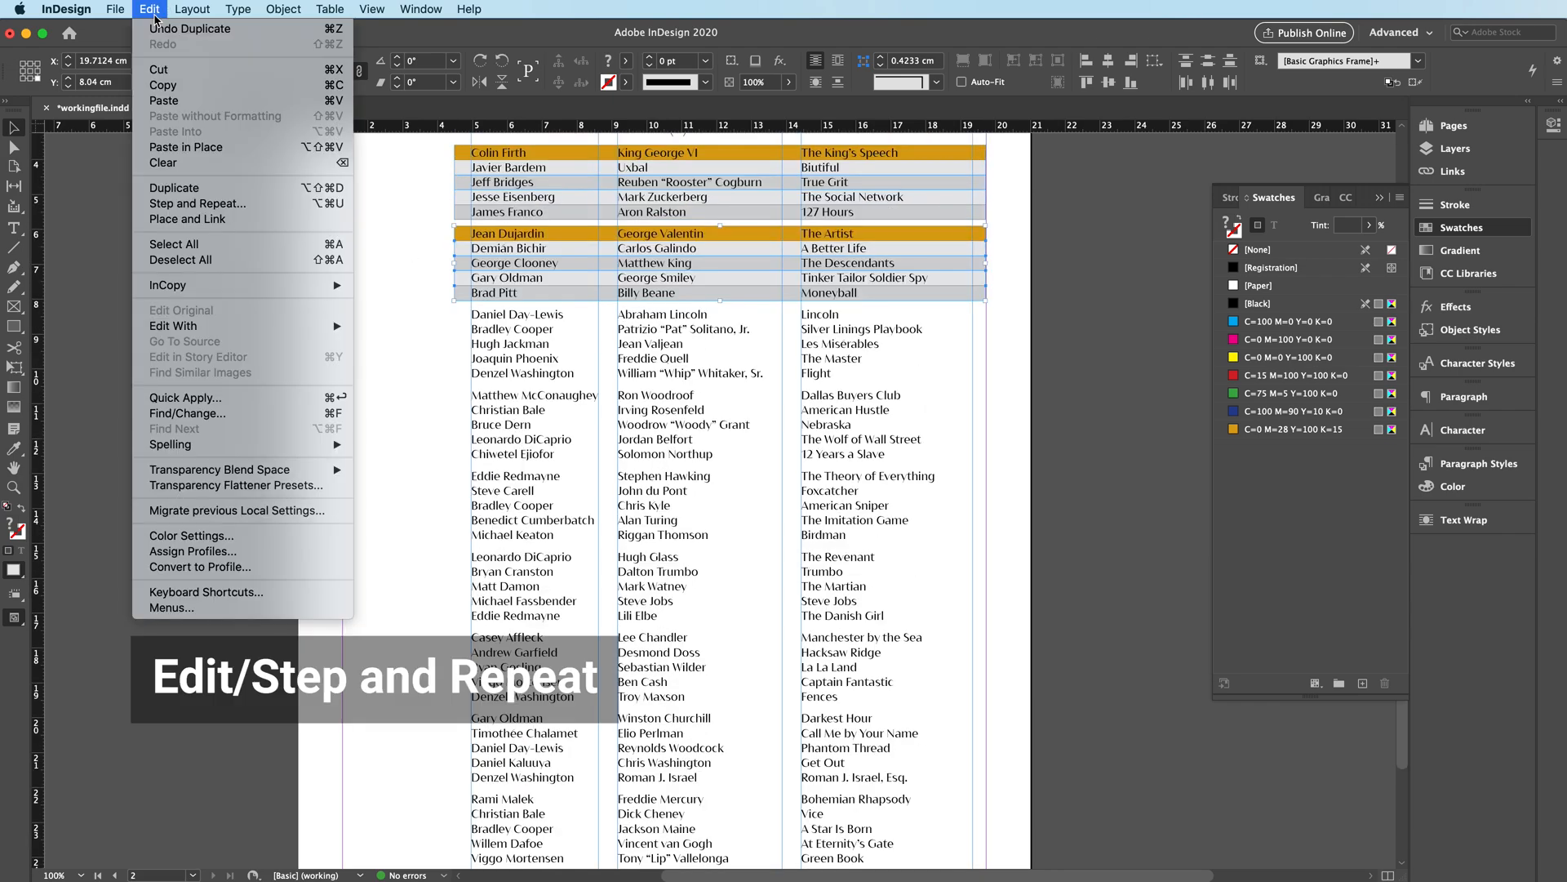
pyautogui.click(190, 204)
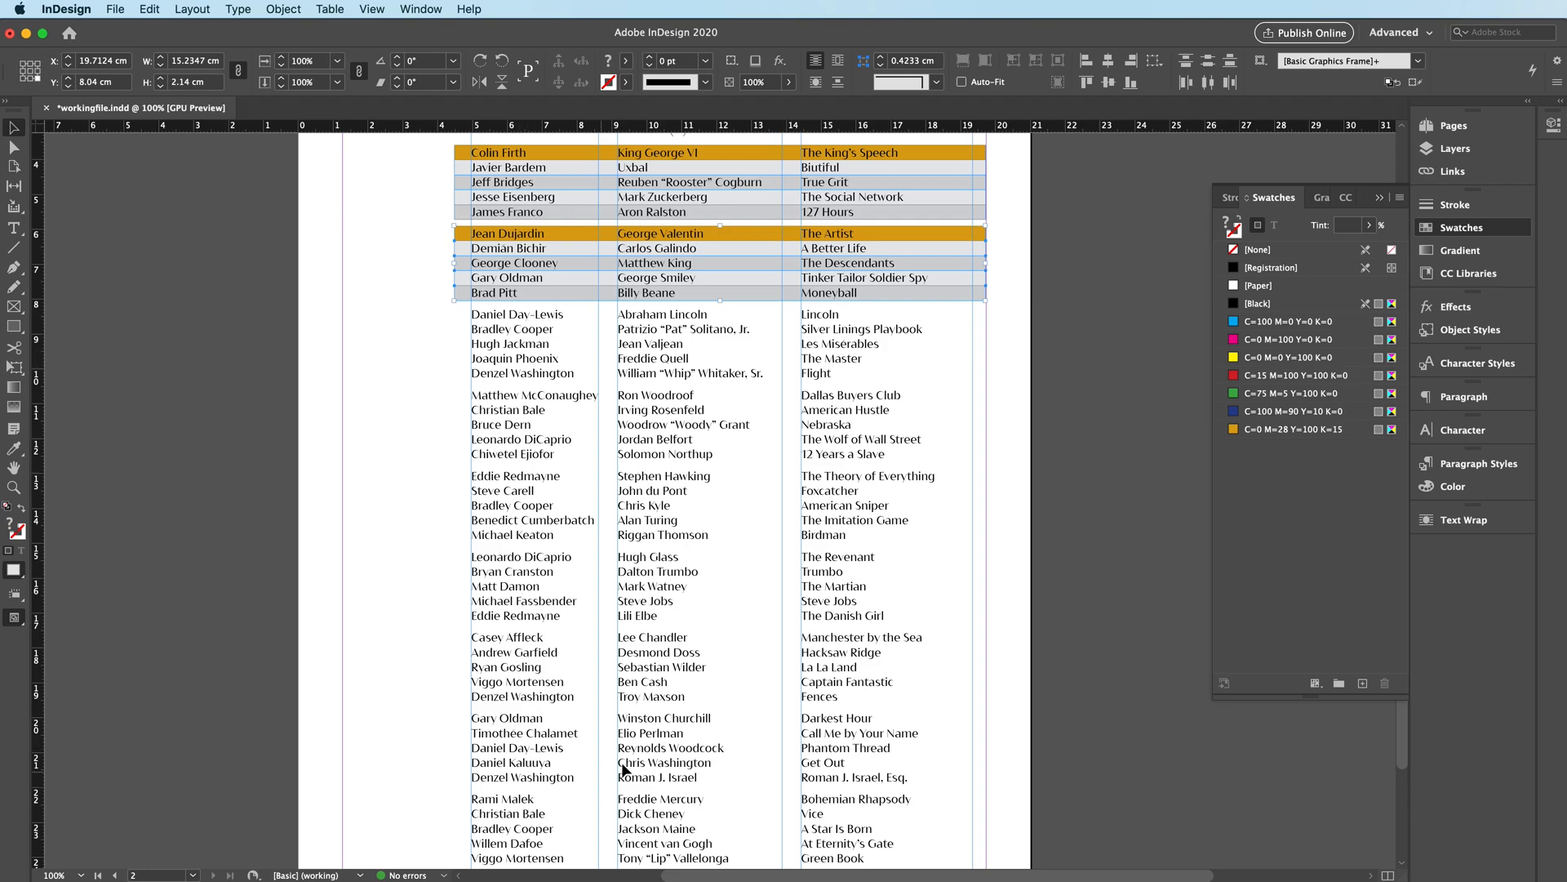
pyautogui.scroll(-5, 667, 750)
pyautogui.scroll(5, 545, 663)
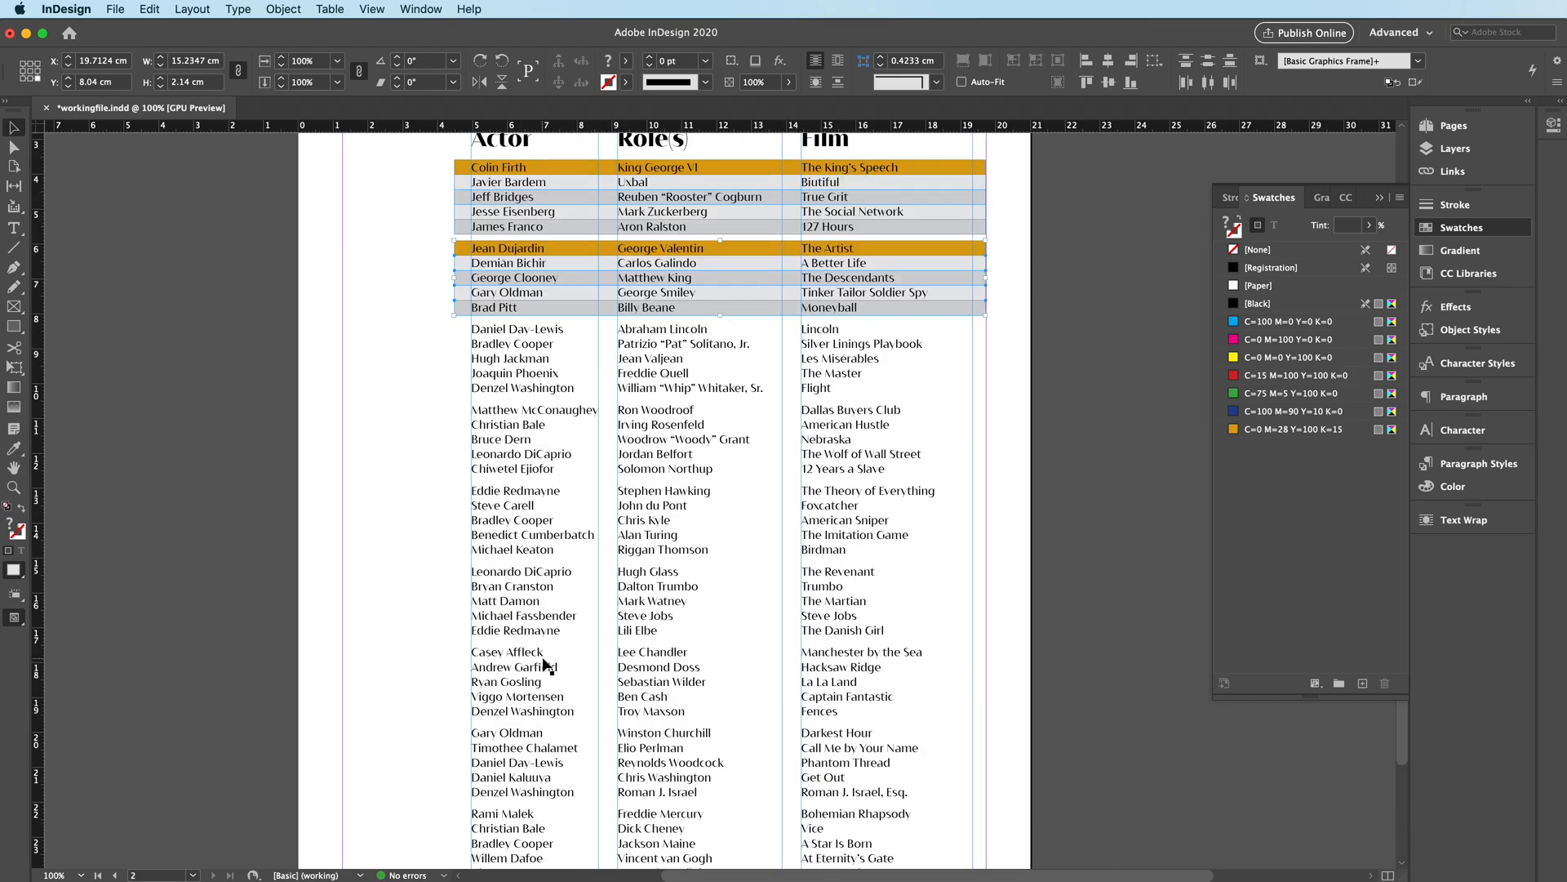
pyautogui.scroll(-4, 546, 663)
pyautogui.press('super+minus')
pyautogui.scroll(-3, 628, 627)
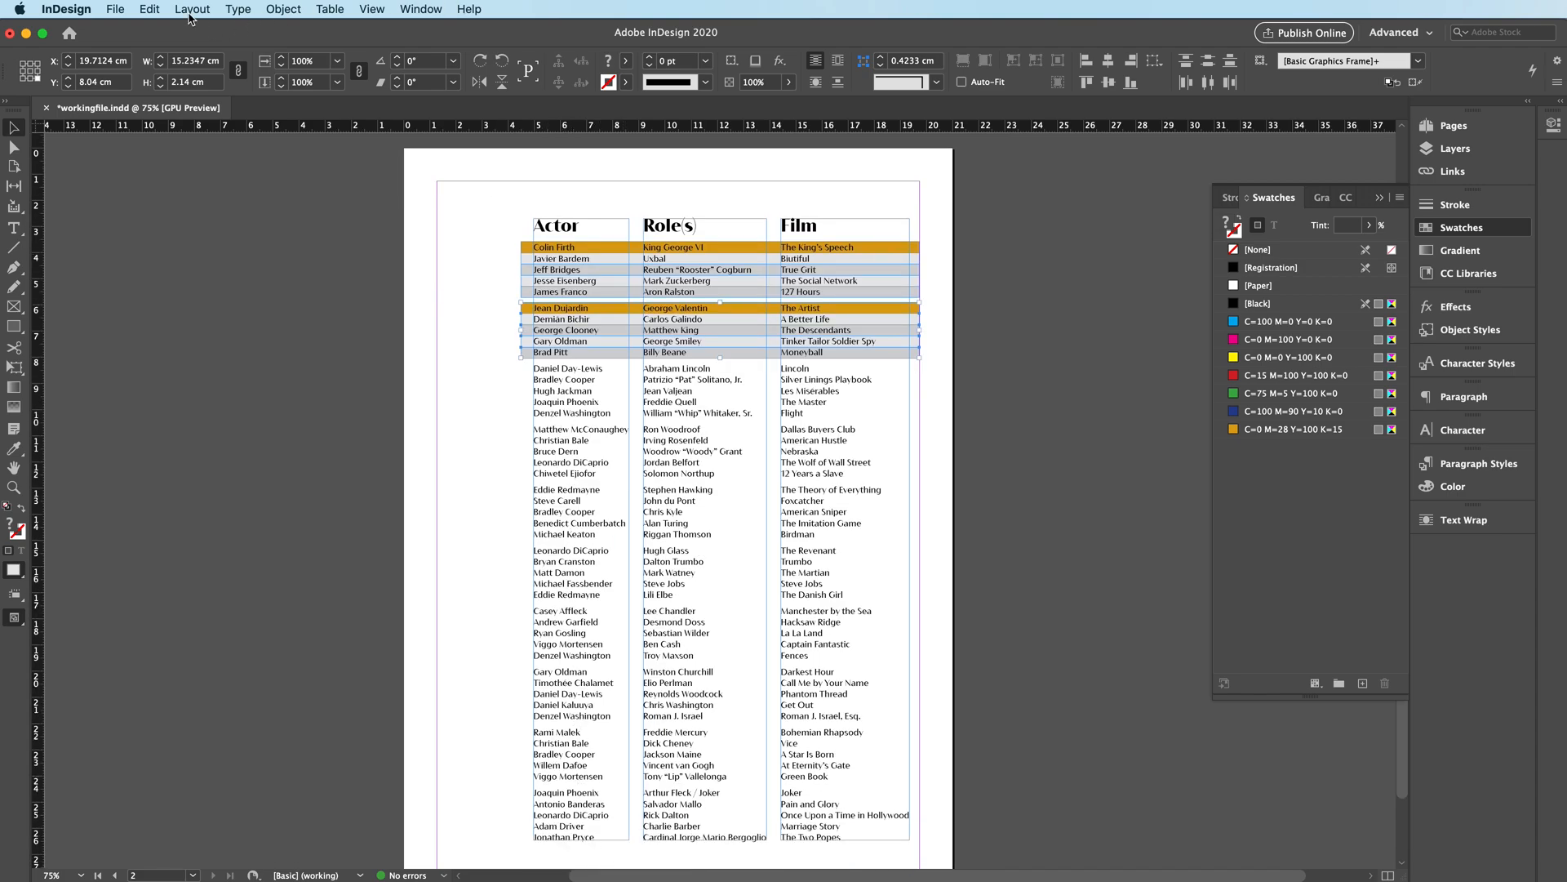
# Step: Step and repeat the second five-bar block 8 times with a 2.32 cm vertical and 0 cm horizontal offset, and preview the page
pyautogui.click(149, 9)
pyautogui.click(196, 208)
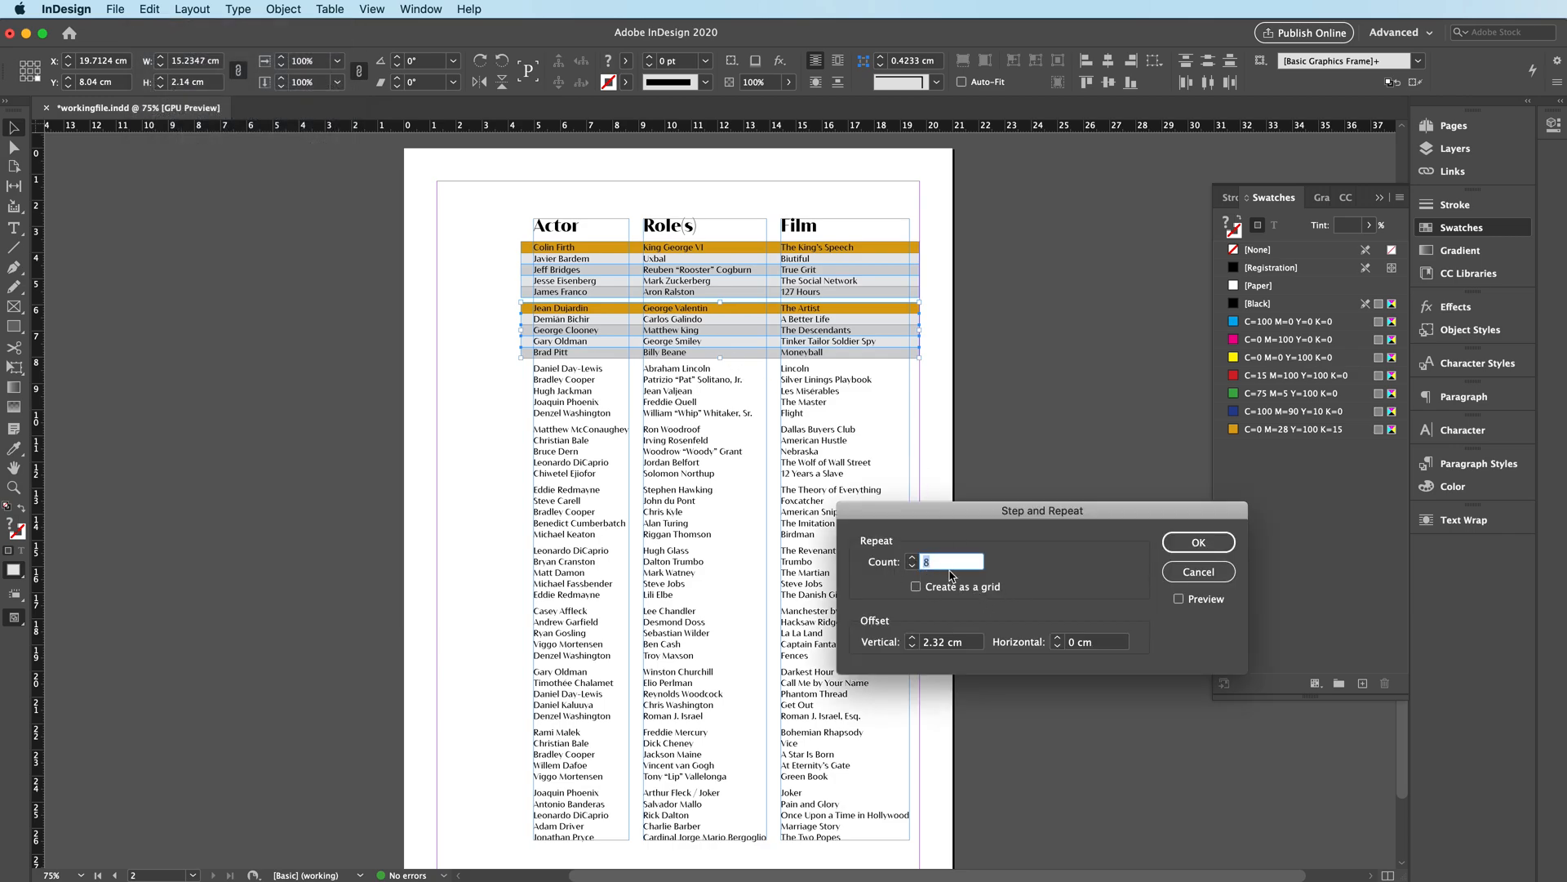
pyautogui.write('8')
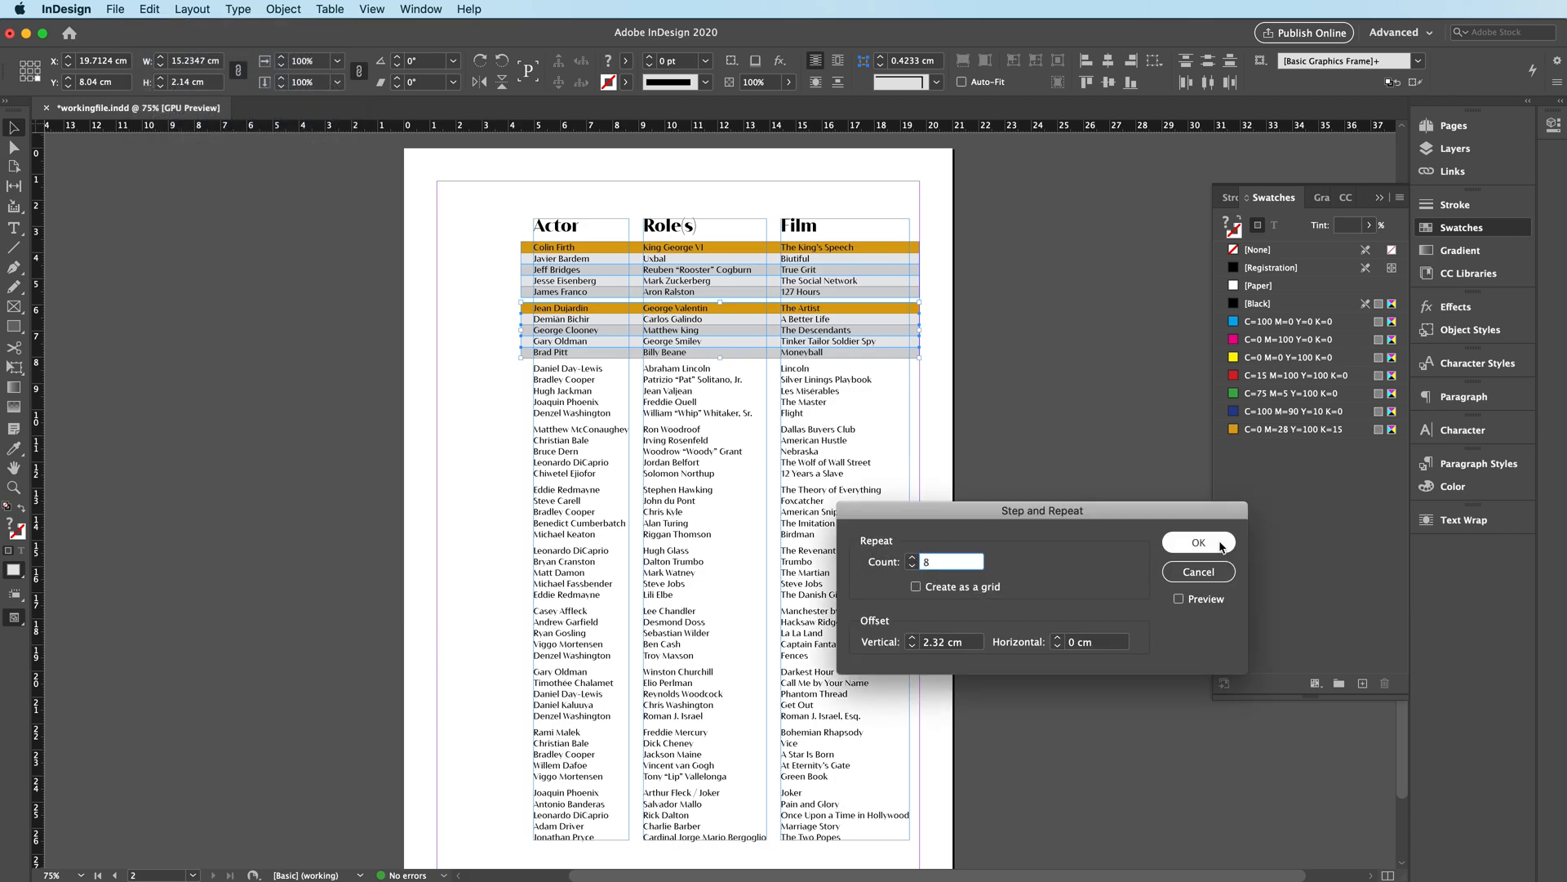
pyautogui.click(1199, 542)
pyautogui.click(1038, 573)
pyautogui.press('w')
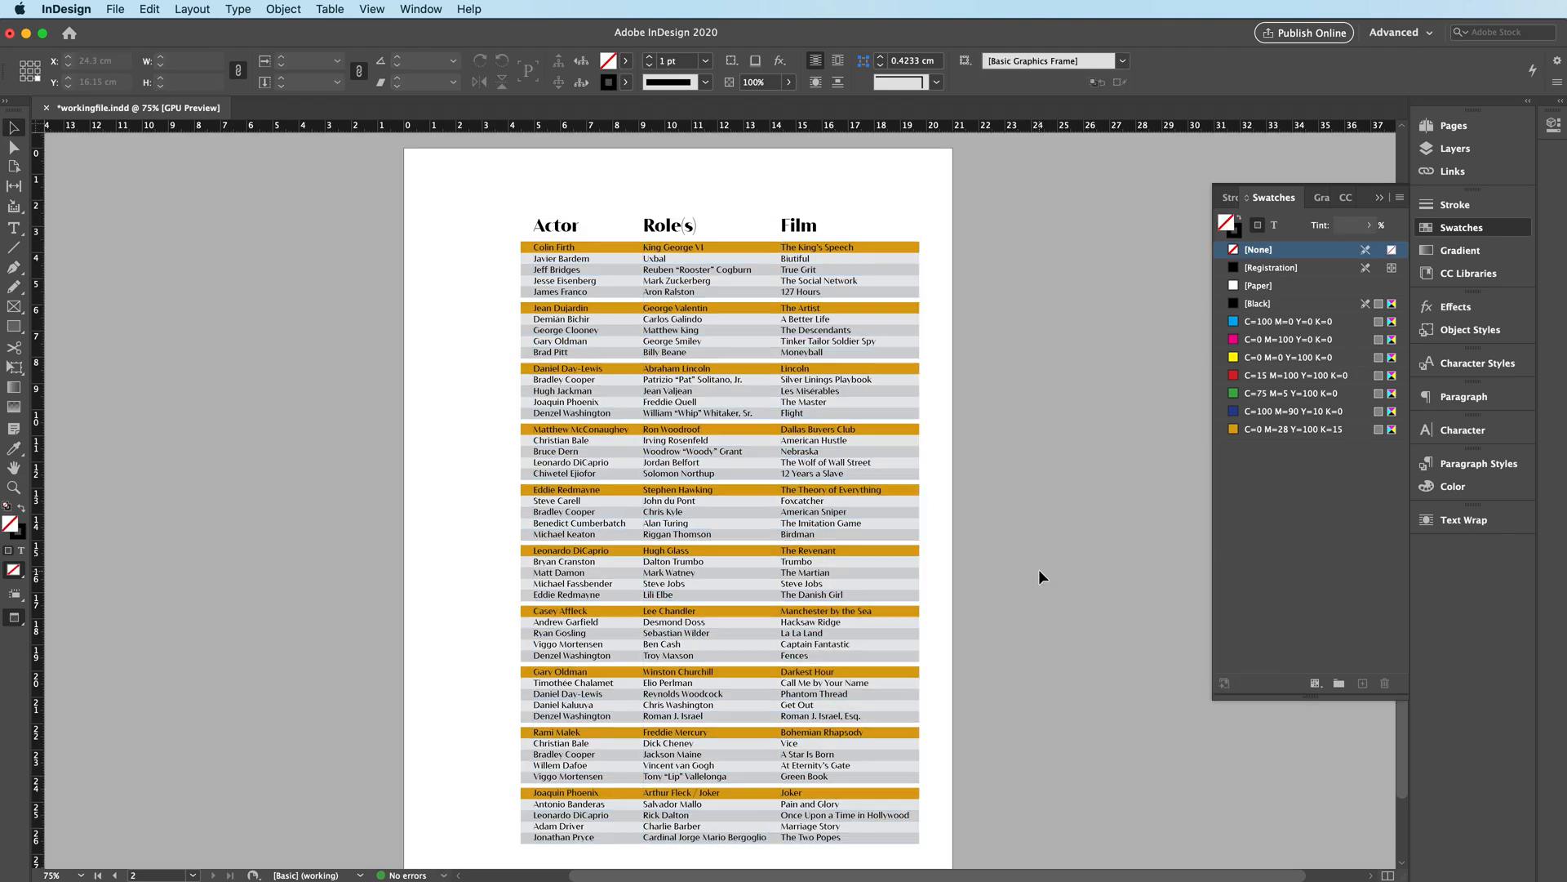
# Step: Review the striped table, switch to the OscarResult Word document and examine how its Year column spans each group
pyautogui.press('super+equal')
pyautogui.scroll(5, 1038, 571)
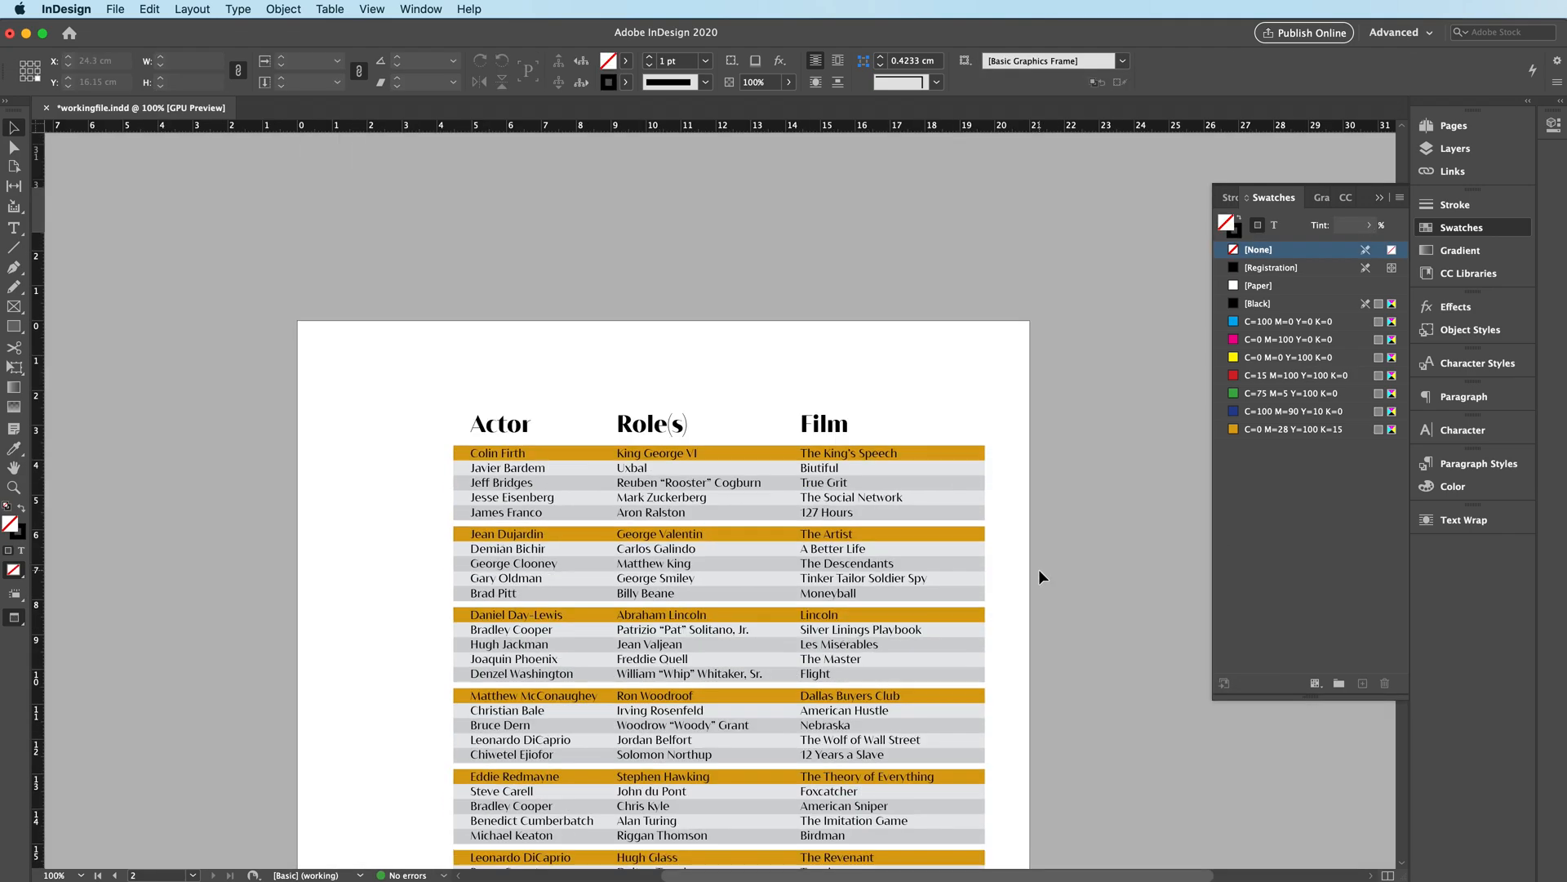
pyautogui.scroll(2, 499, 440)
pyautogui.scroll(-2, 500, 445)
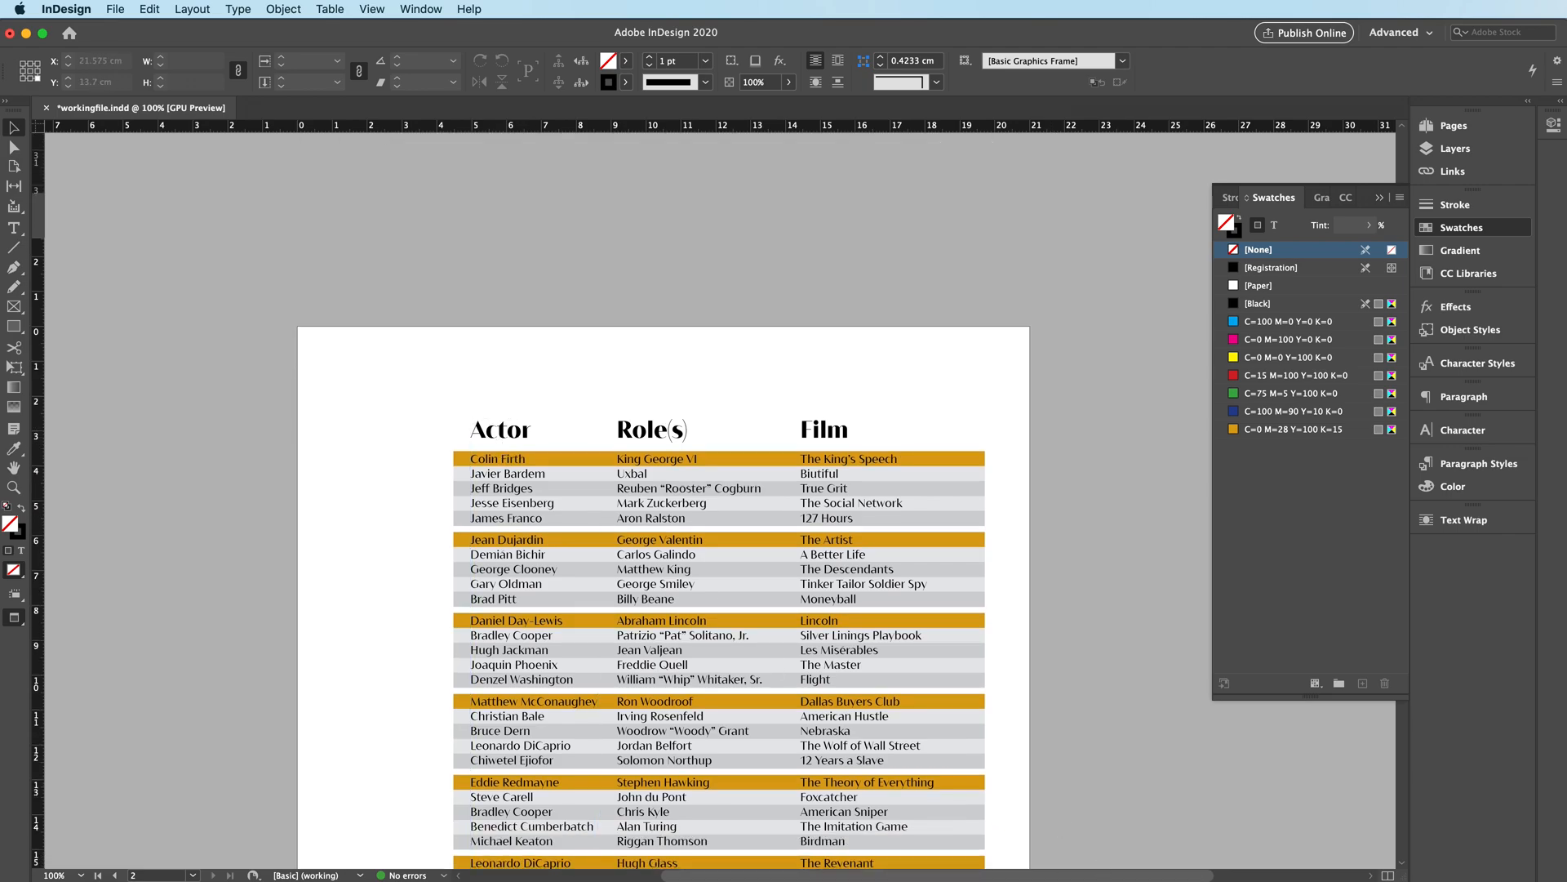
pyautogui.press('super+Tab')
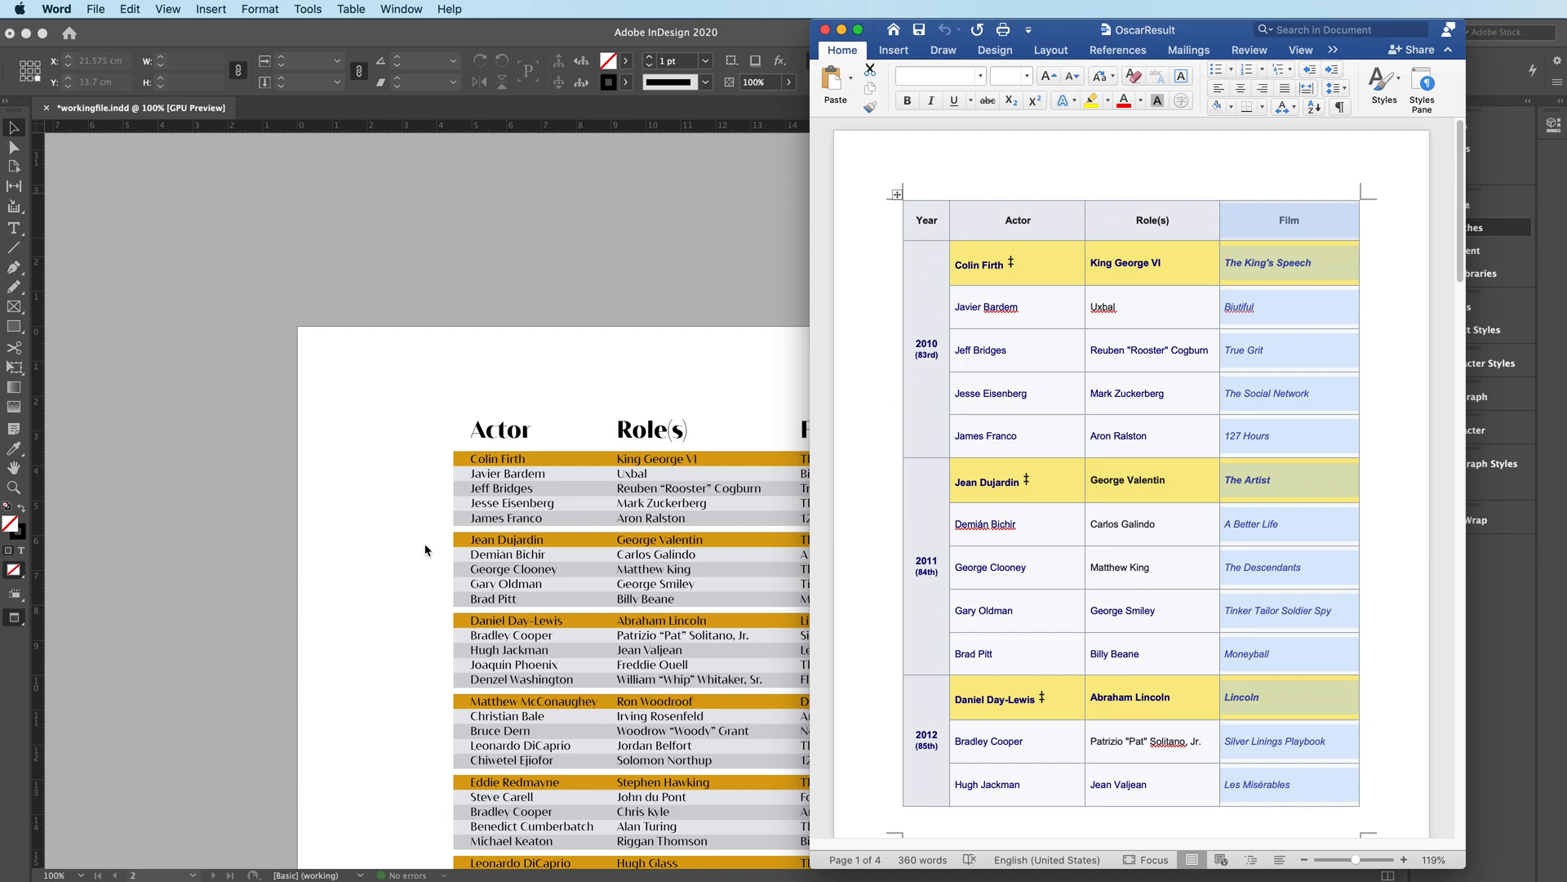
pyautogui.scroll(-5, 928, 380)
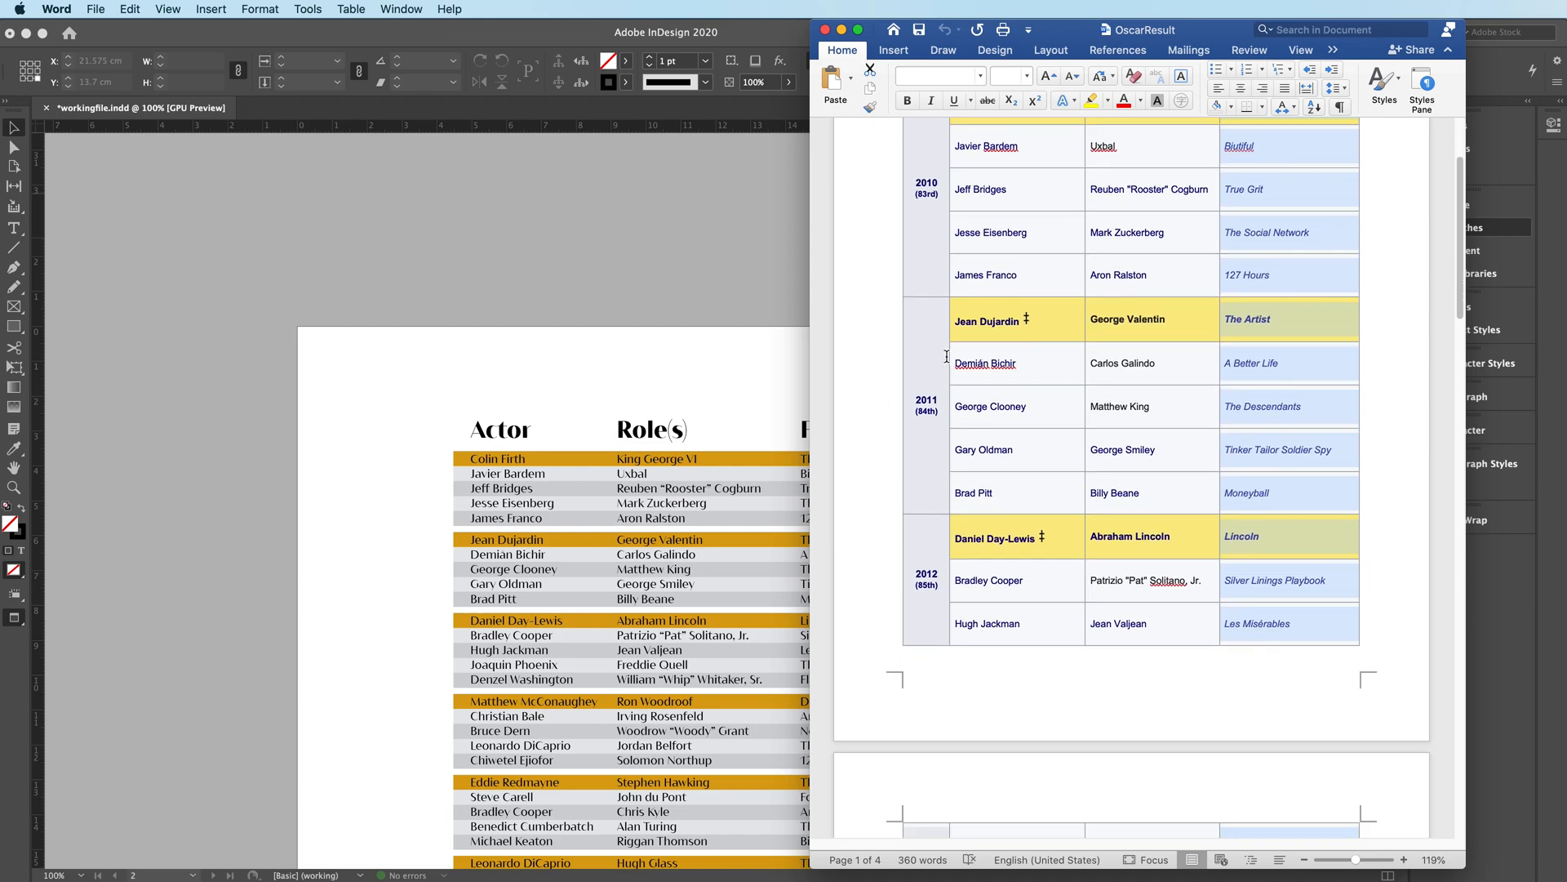
pyautogui.moveTo(1453, 272); pyautogui.dragTo(1452, 767)
# Step: Back in InDesign, duplicate the first gold bar as a 1.0847 × 2.14 cm block left of the first row group and fill it with Black
pyautogui.click(392, 551)
pyautogui.click(14, 326)
pyautogui.press('w')
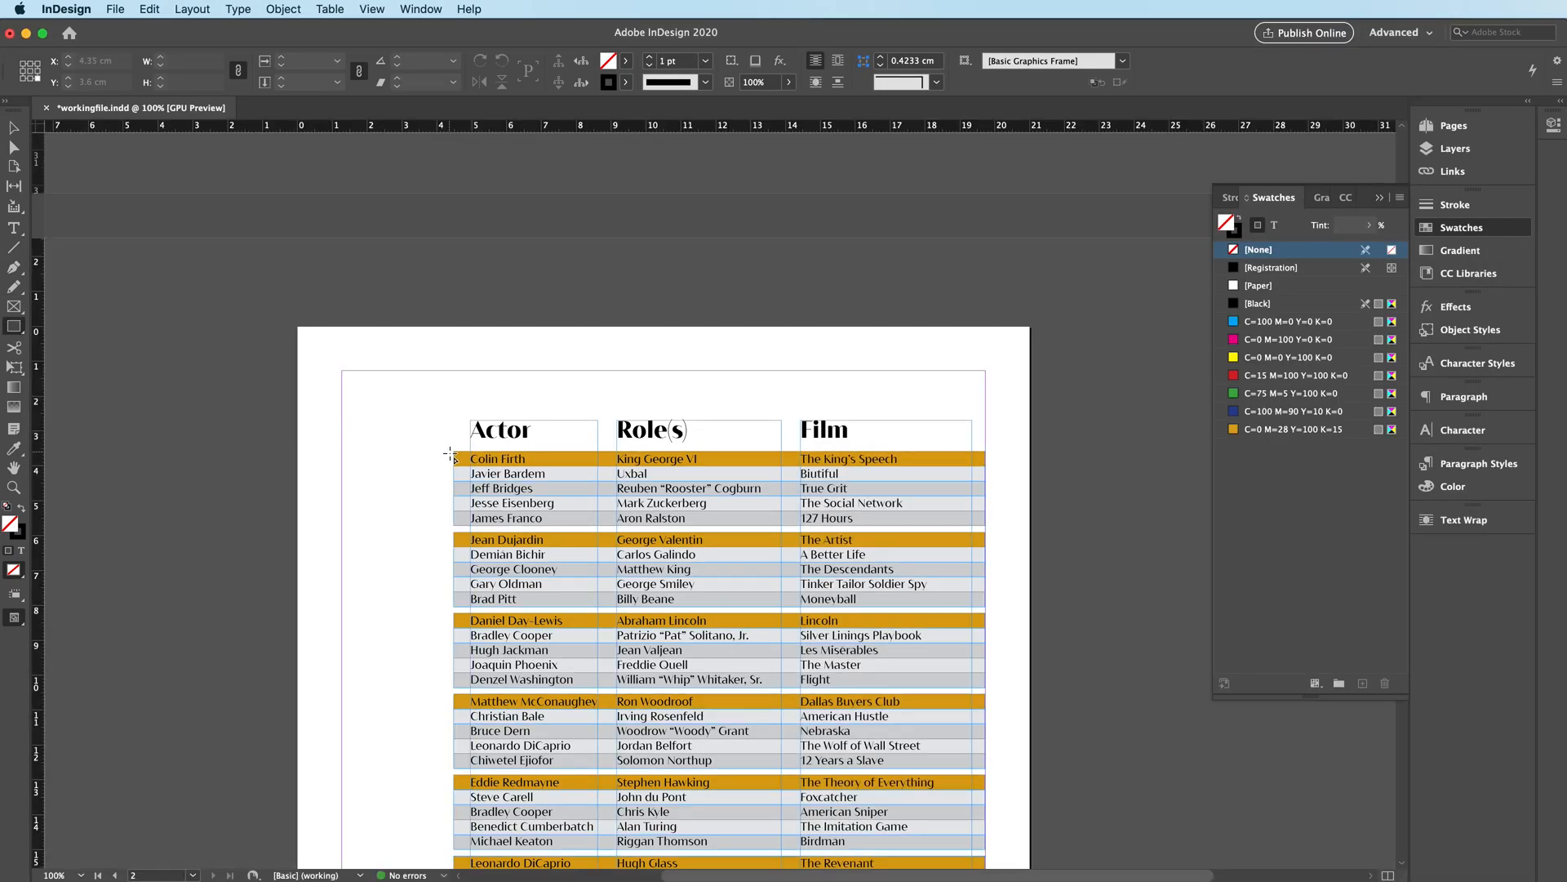
pyautogui.click(14, 127)
pyautogui.click(459, 460)
pyautogui.moveTo(458, 459); pyautogui.dragTo(416, 460)
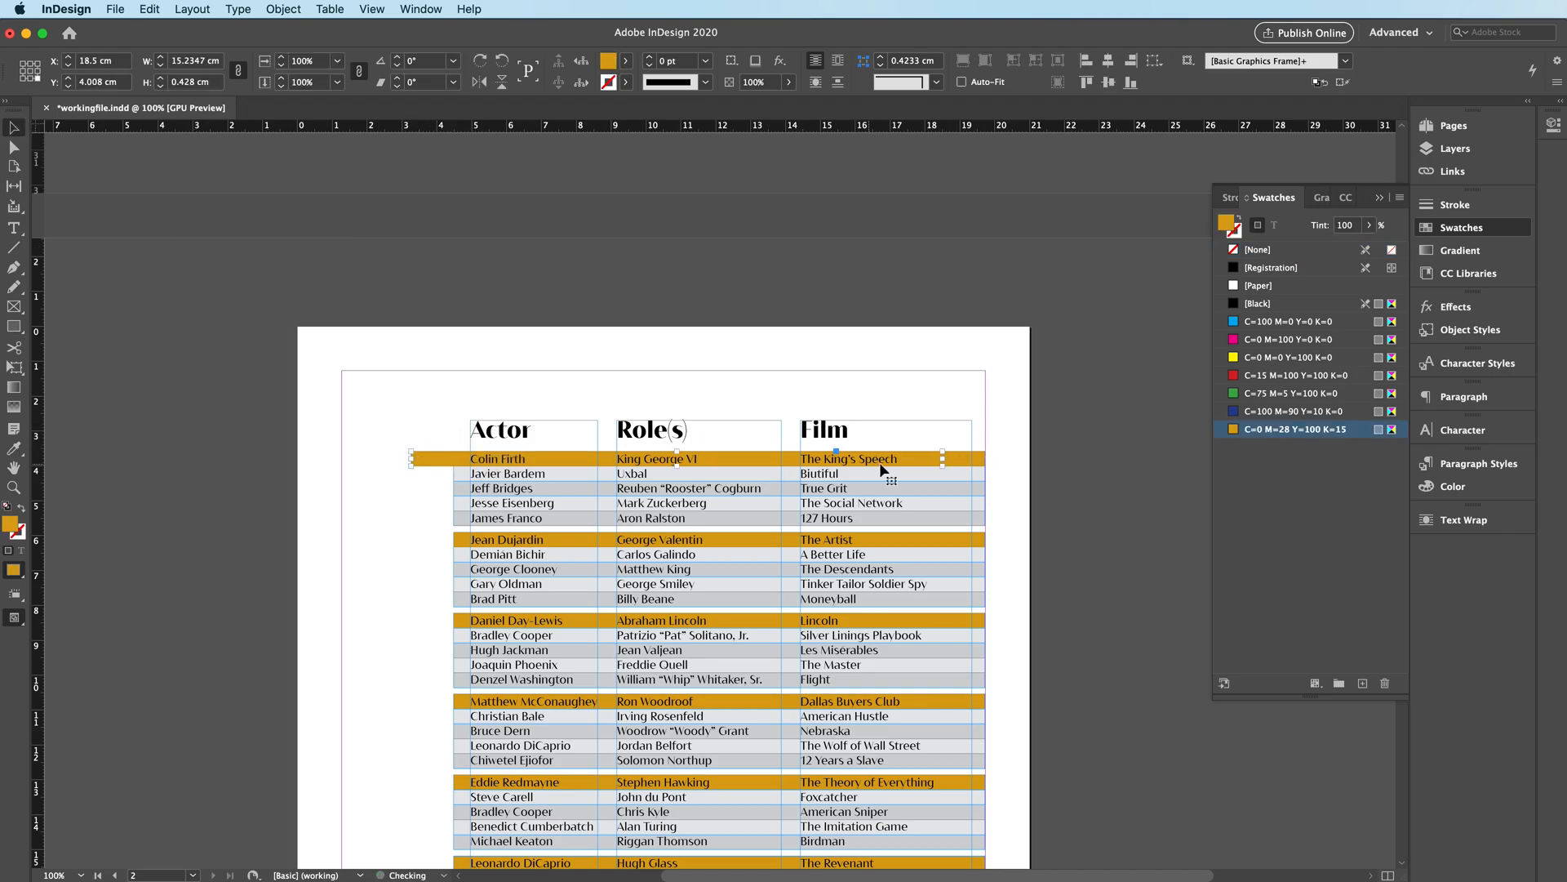
pyautogui.moveTo(942, 466); pyautogui.dragTo(450, 524)
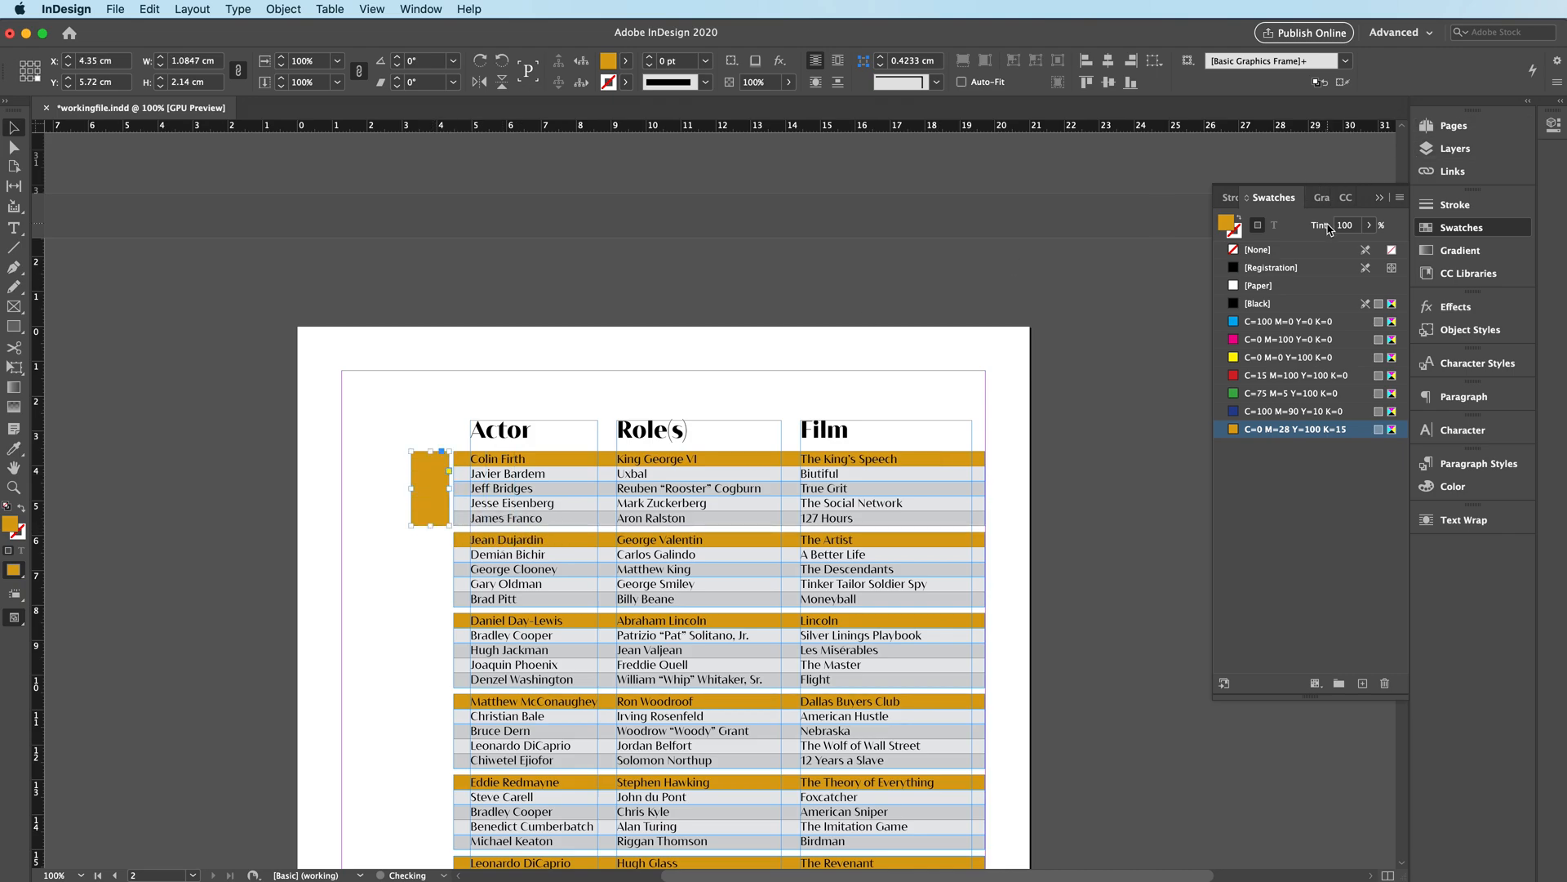
pyautogui.click(1256, 303)
# Step: Create a text frame above the table, reuse the formatting of the Actor heading in it, and enter 2010
pyautogui.click(527, 433)
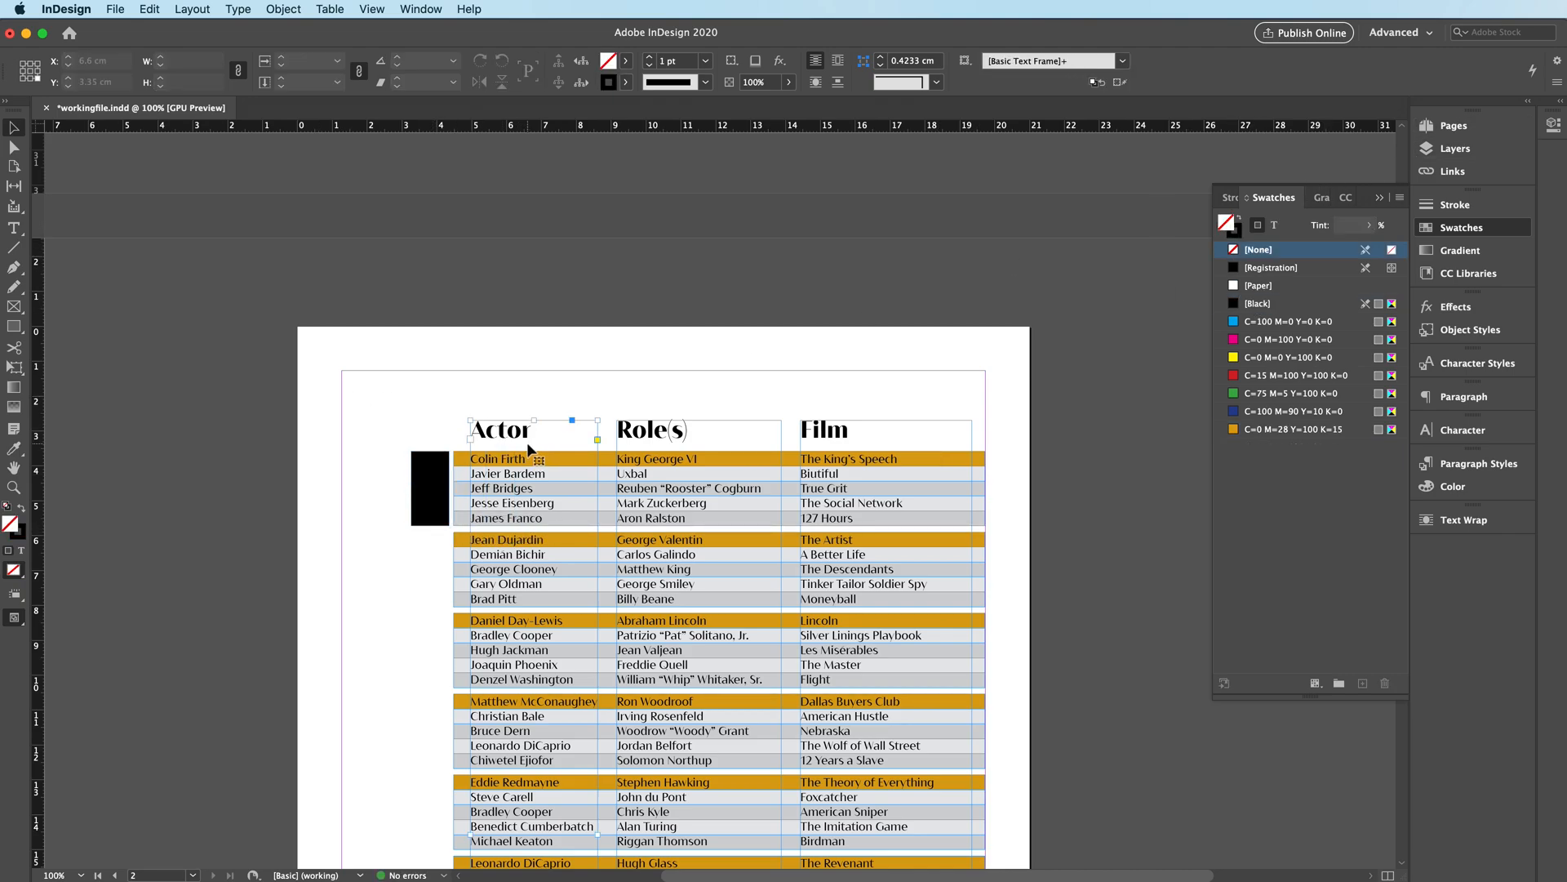
pyautogui.doubleClick(527, 432)
pyautogui.doubleClick(527, 433)
pyautogui.press('super+c')
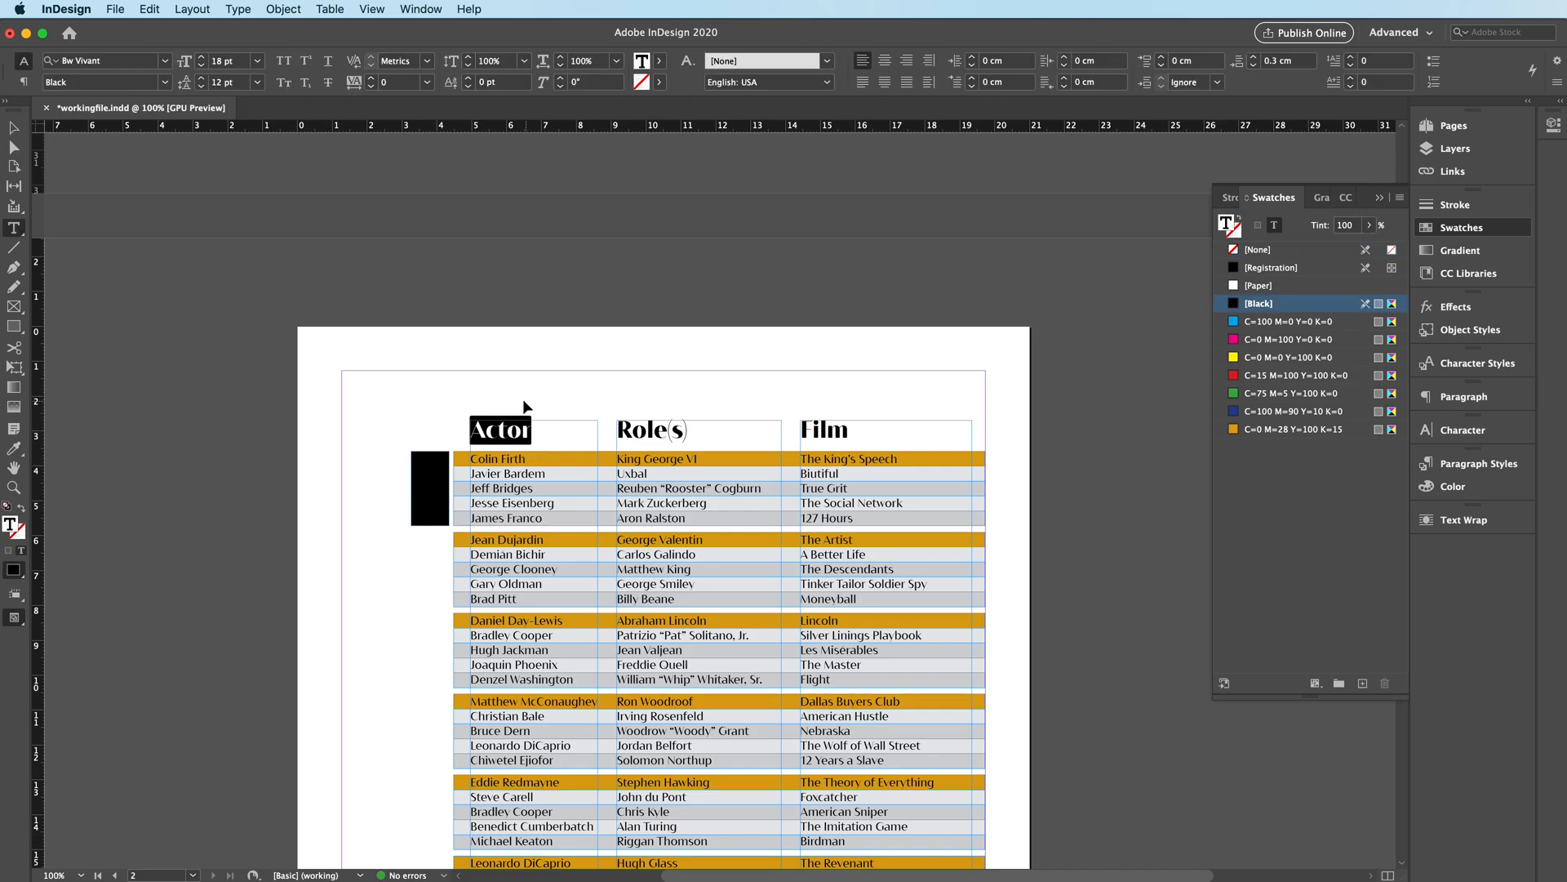
pyautogui.click(398, 384)
pyautogui.moveTo(373, 370); pyautogui.dragTo(566, 428)
pyautogui.press('super+v')
pyautogui.press('super+a')
pyautogui.write('2010')
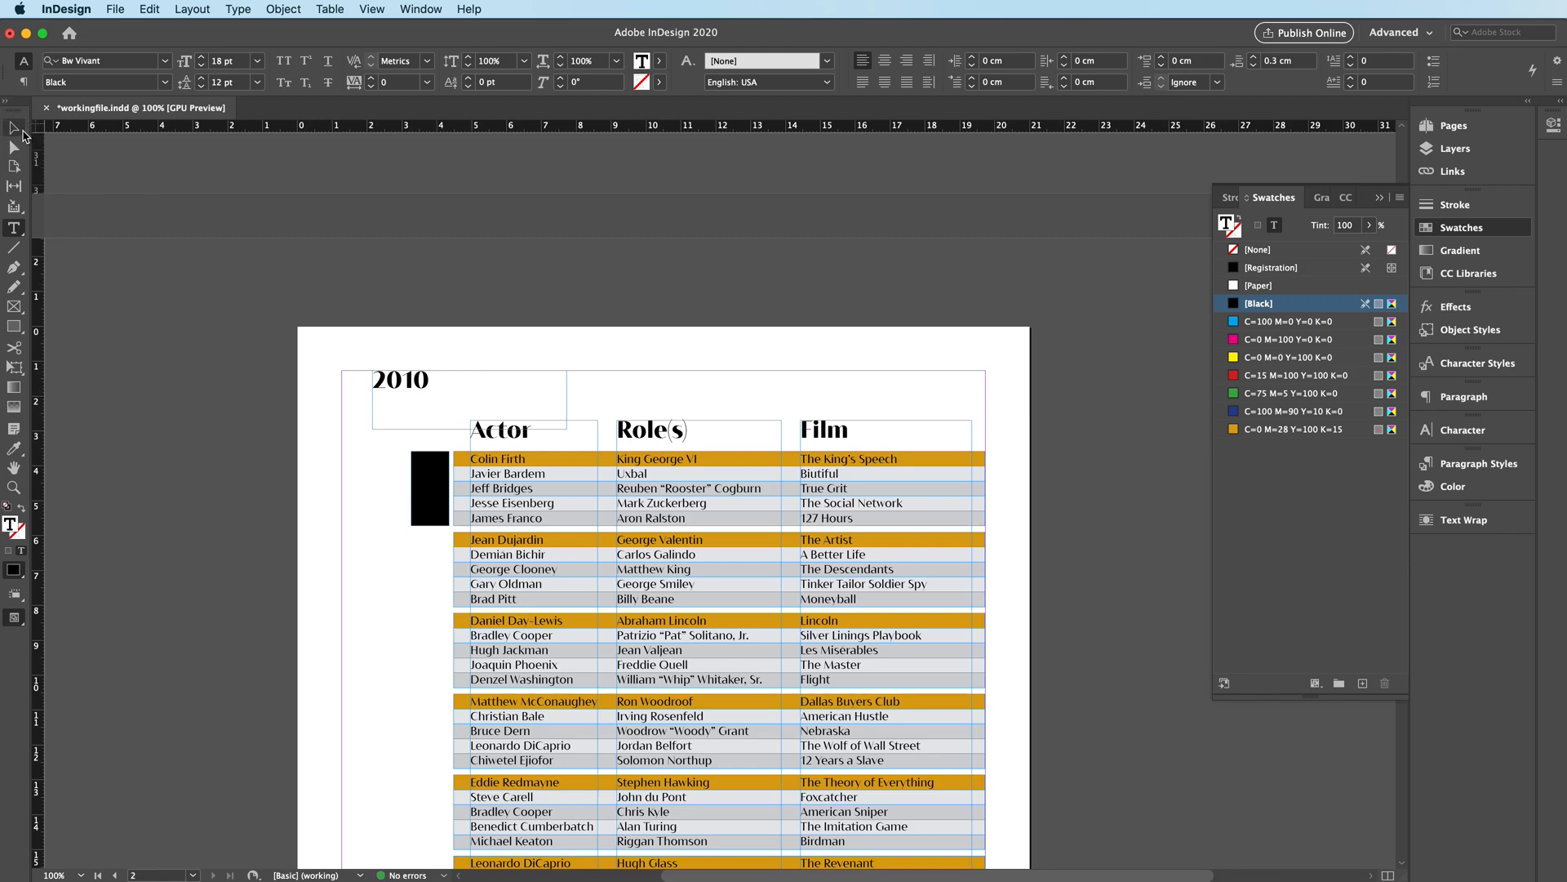
# Step: Fit the 2010 frame to its text, widen it to 1.875 cm and centre the text inside
pyautogui.click(15, 128)
pyautogui.doubleClick(566, 429)
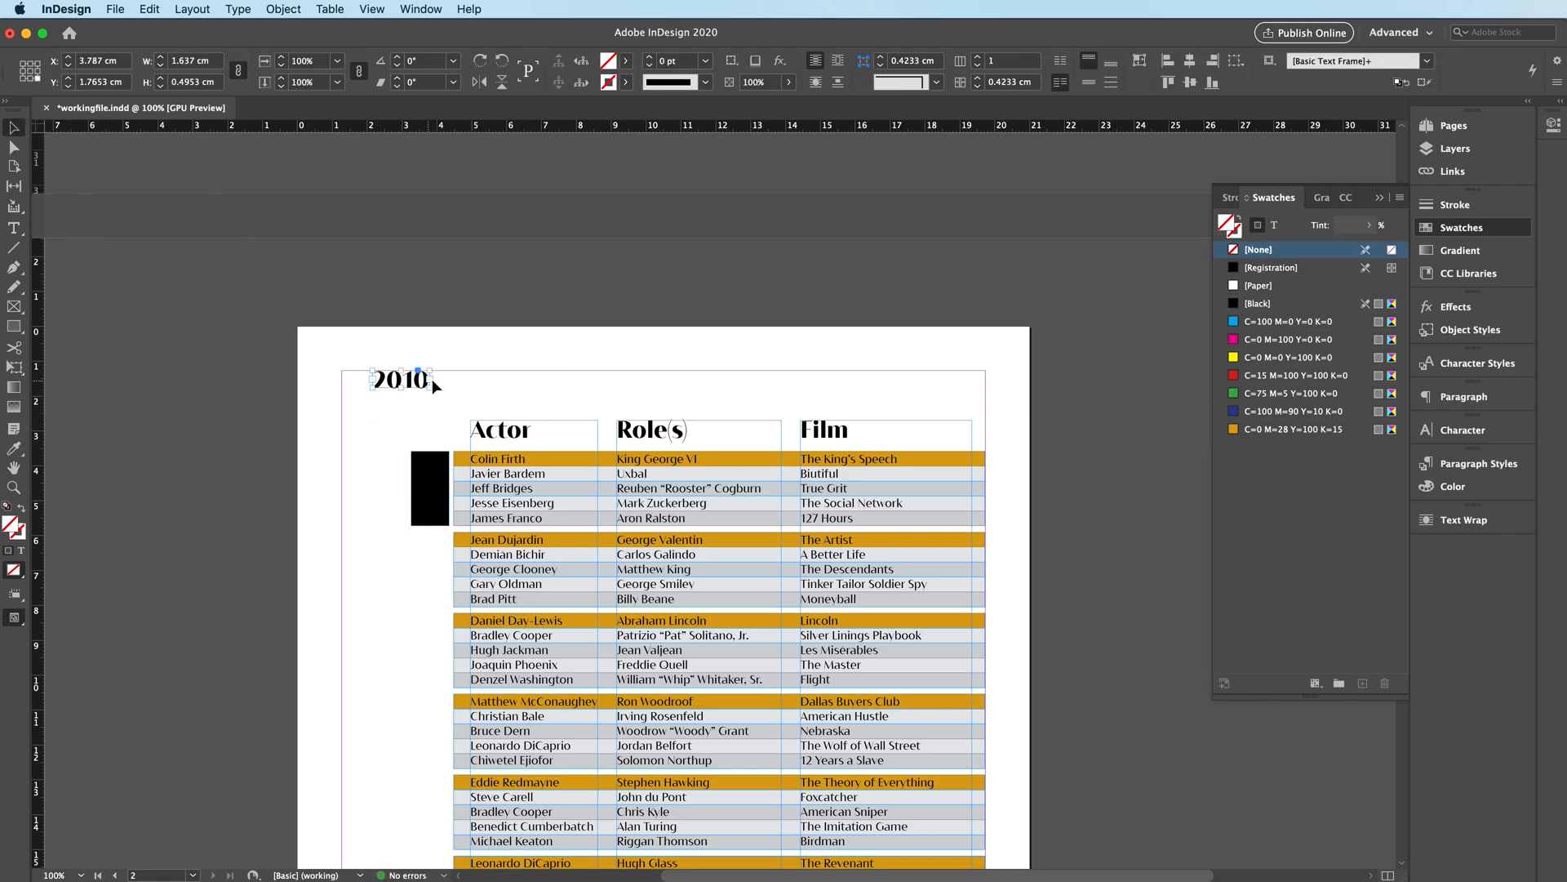
pyautogui.moveTo(436, 378); pyautogui.dragTo(430, 377)
pyautogui.doubleClick(408, 379)
pyautogui.click(885, 63)
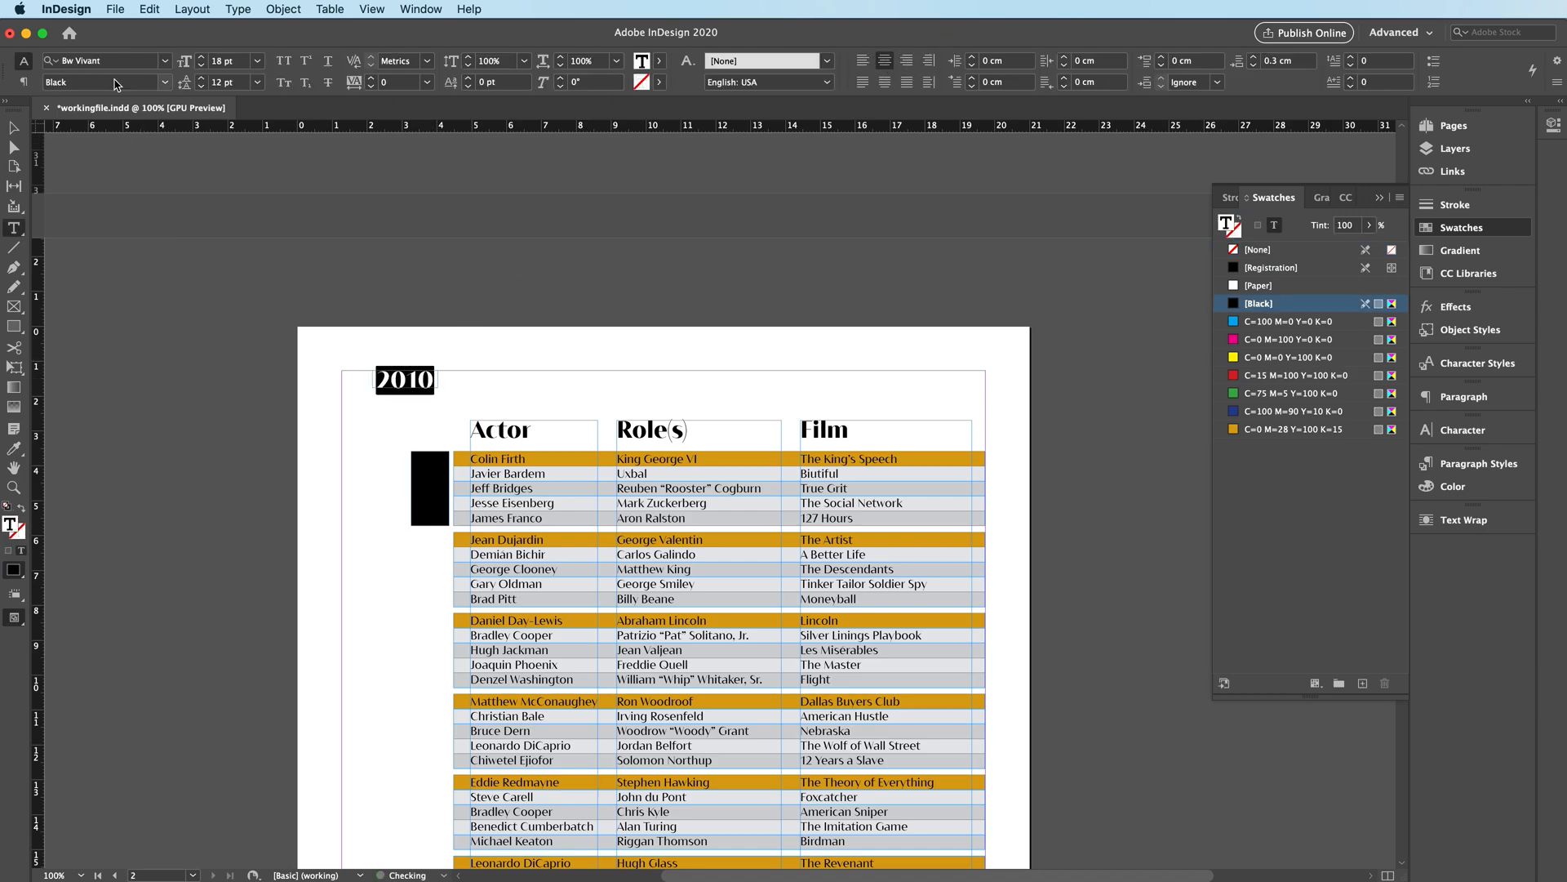
pyautogui.press('Escape')
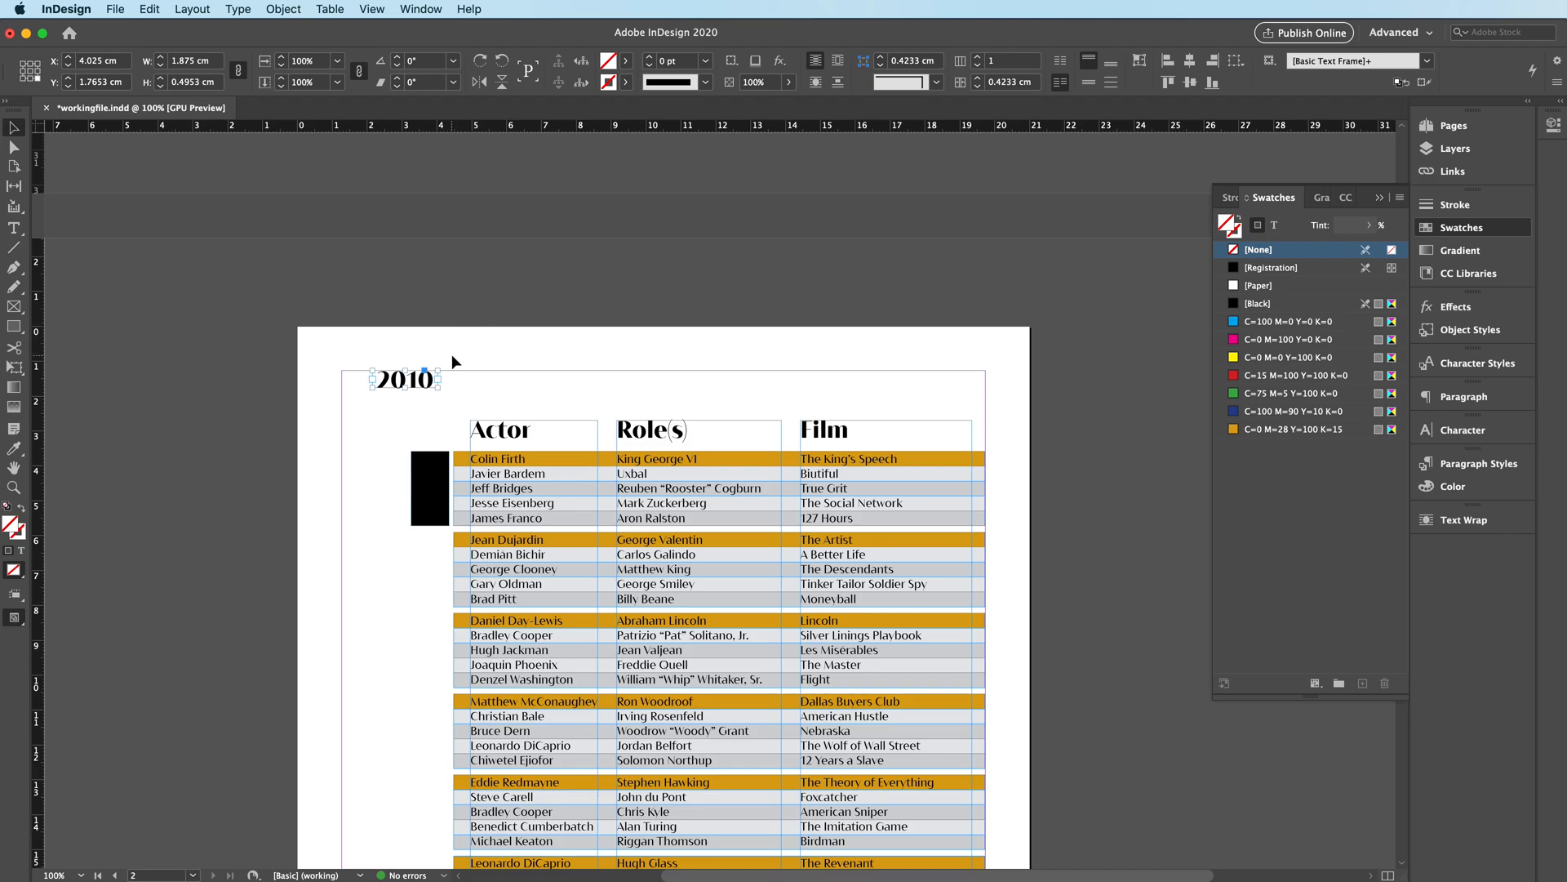
# Step: Rotate the 2010 label 90° onto the black block beside the first group and color its text Paper
pyautogui.moveTo(451, 367); pyautogui.dragTo(394, 327)
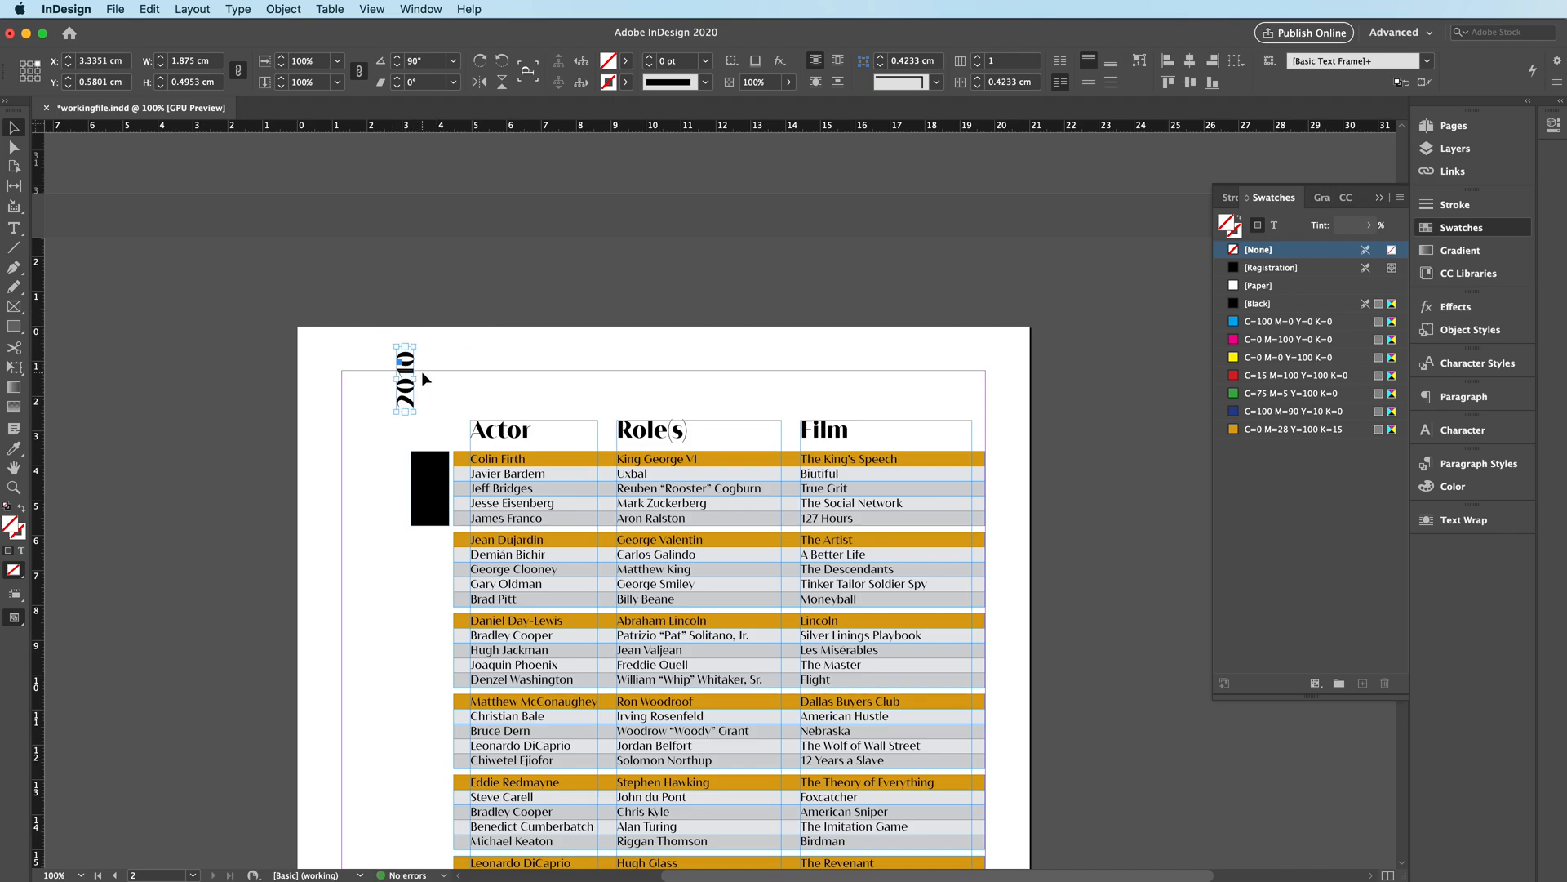
pyautogui.moveTo(406, 393); pyautogui.dragTo(433, 505)
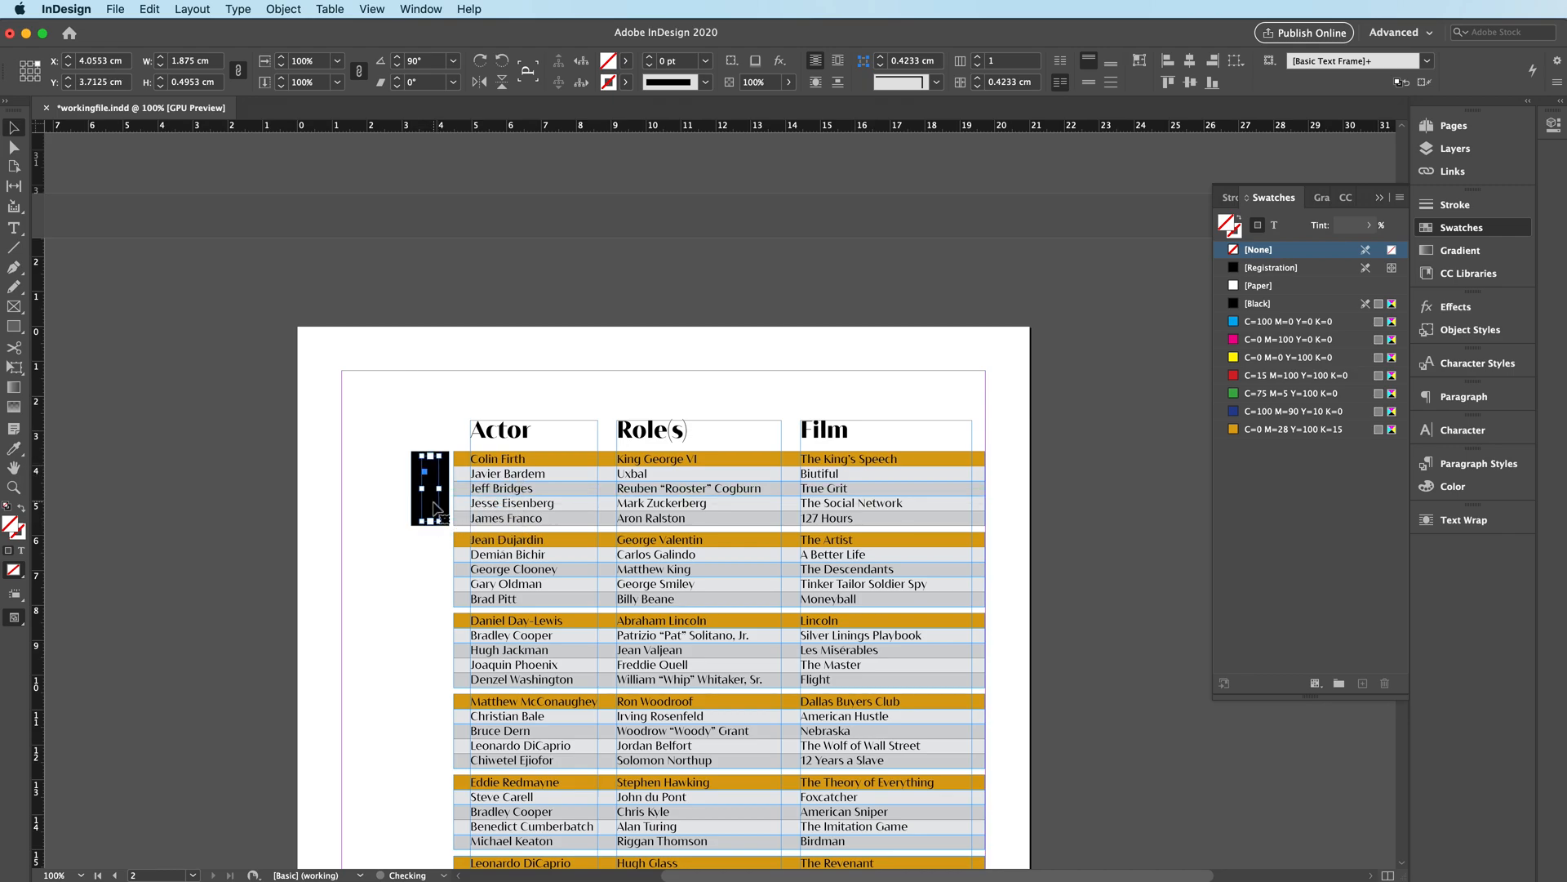
pyautogui.click(1273, 225)
pyautogui.click(1258, 285)
pyautogui.press('super+equal')
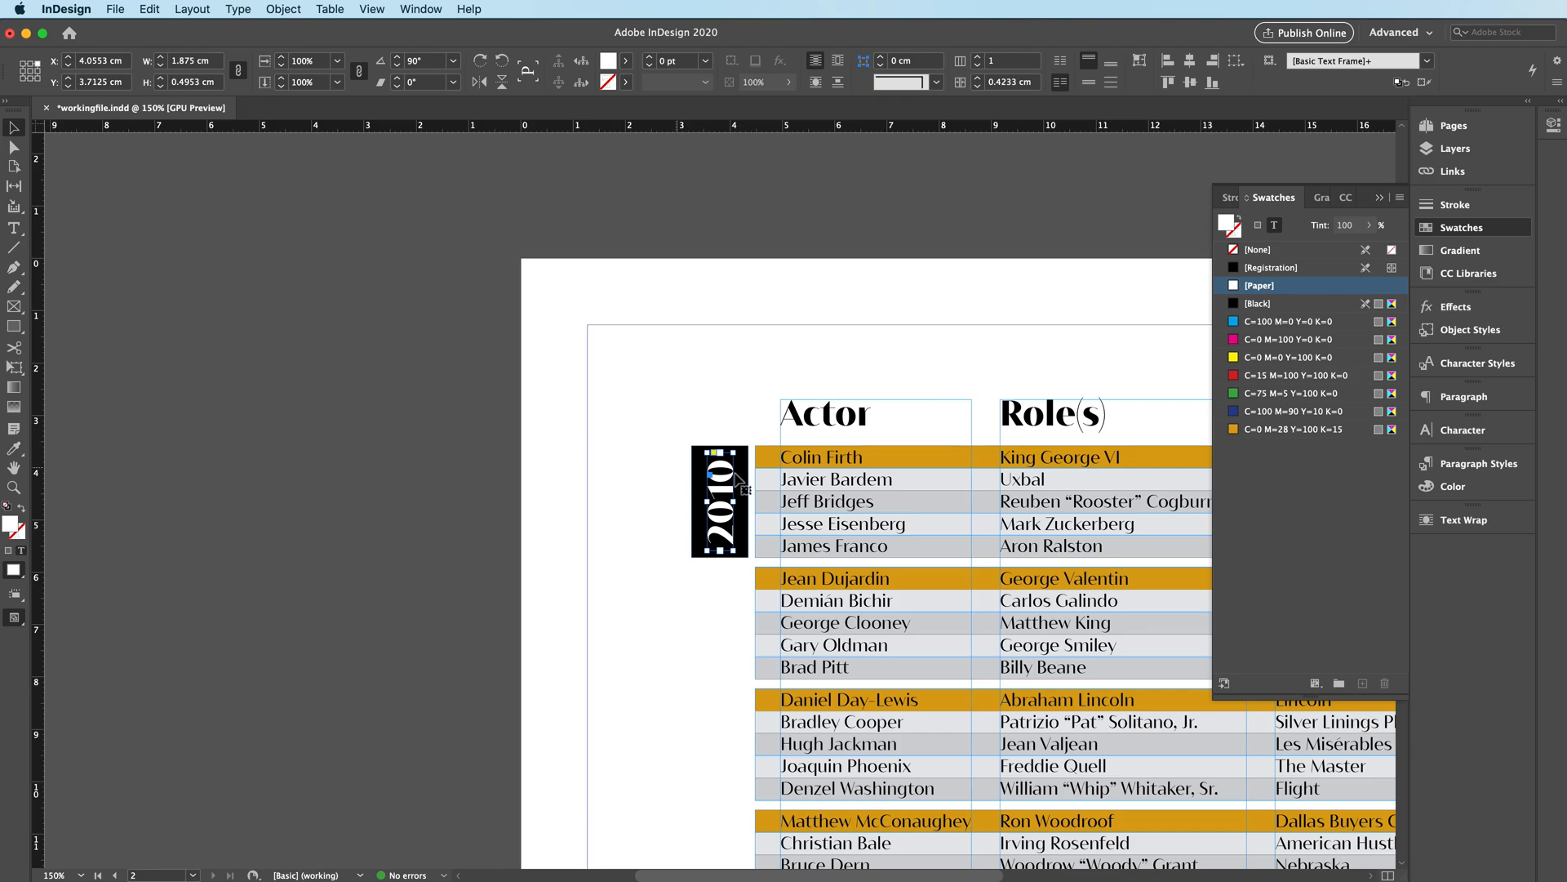
# Step: Duplicate the black block and its 2010 label downward so they align with the second row group
pyautogui.moveTo(842, 577); pyautogui.dragTo(439, 524)
pyautogui.click(253, 487)
pyautogui.moveTo(278, 546); pyautogui.dragTo(319, 595)
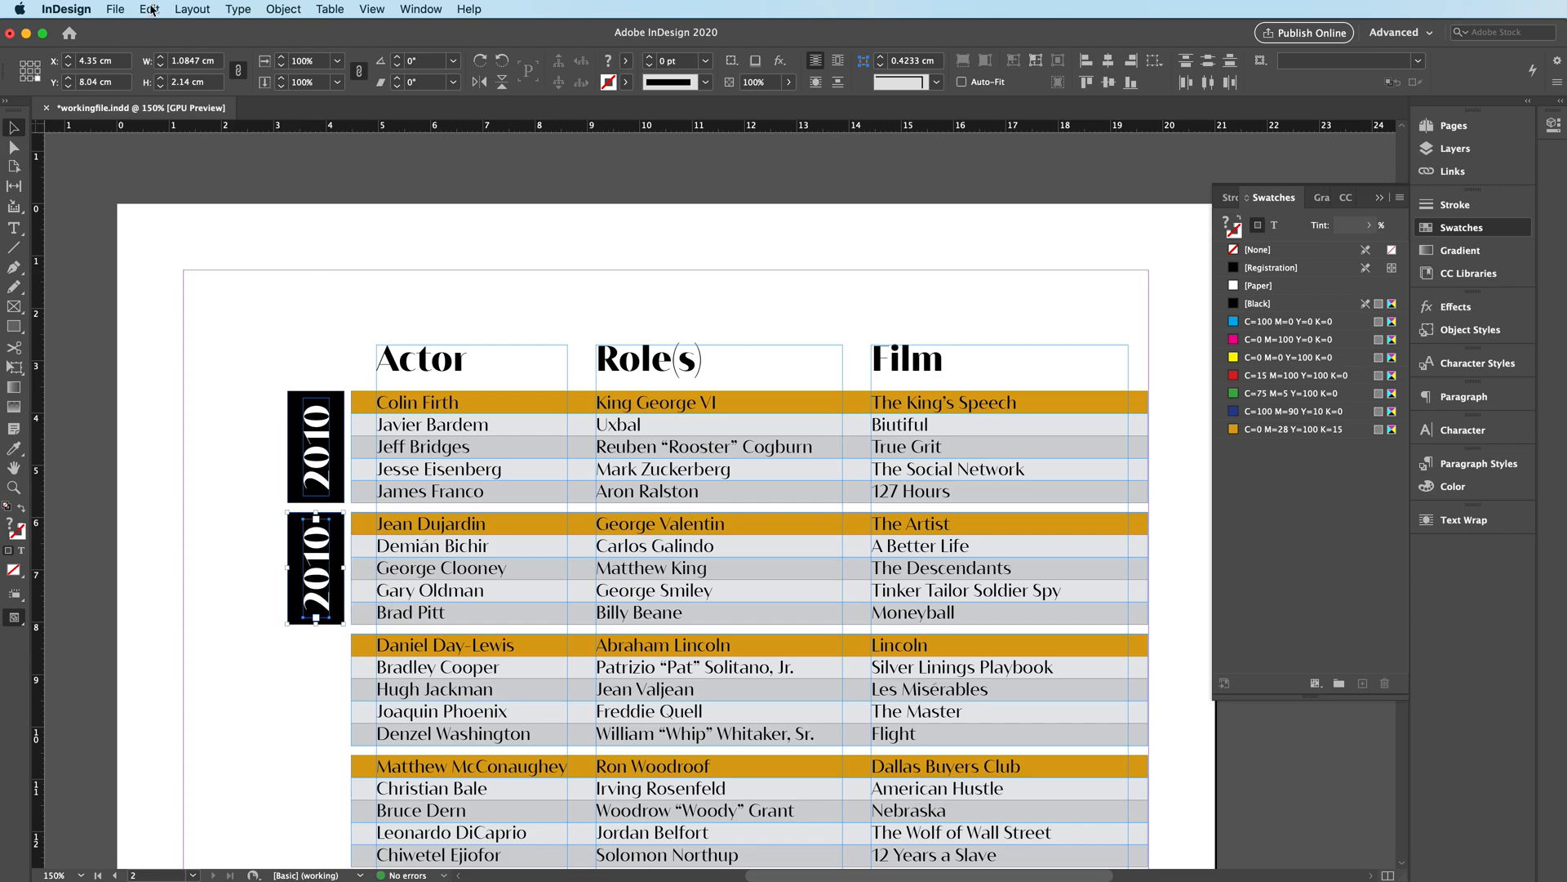
# Step: Step and repeat the duplicated year block and label 8 times with a 2.32 cm vertical offset
pyautogui.click(151, 9)
pyautogui.click(238, 205)
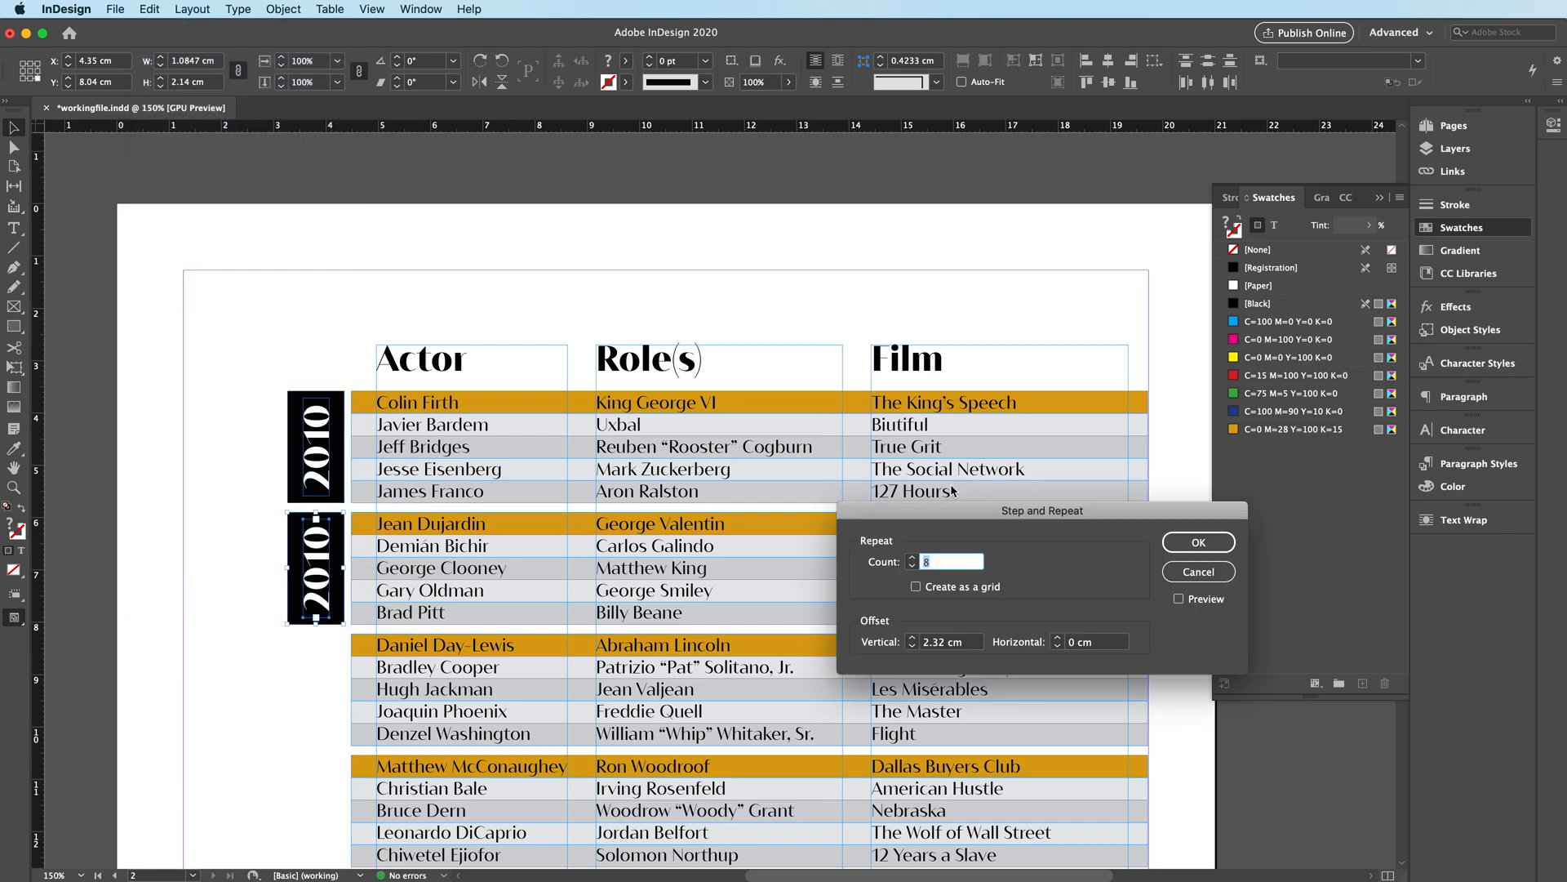
pyautogui.click(1194, 542)
pyautogui.press('super+minus')
pyautogui.press('super+minus')
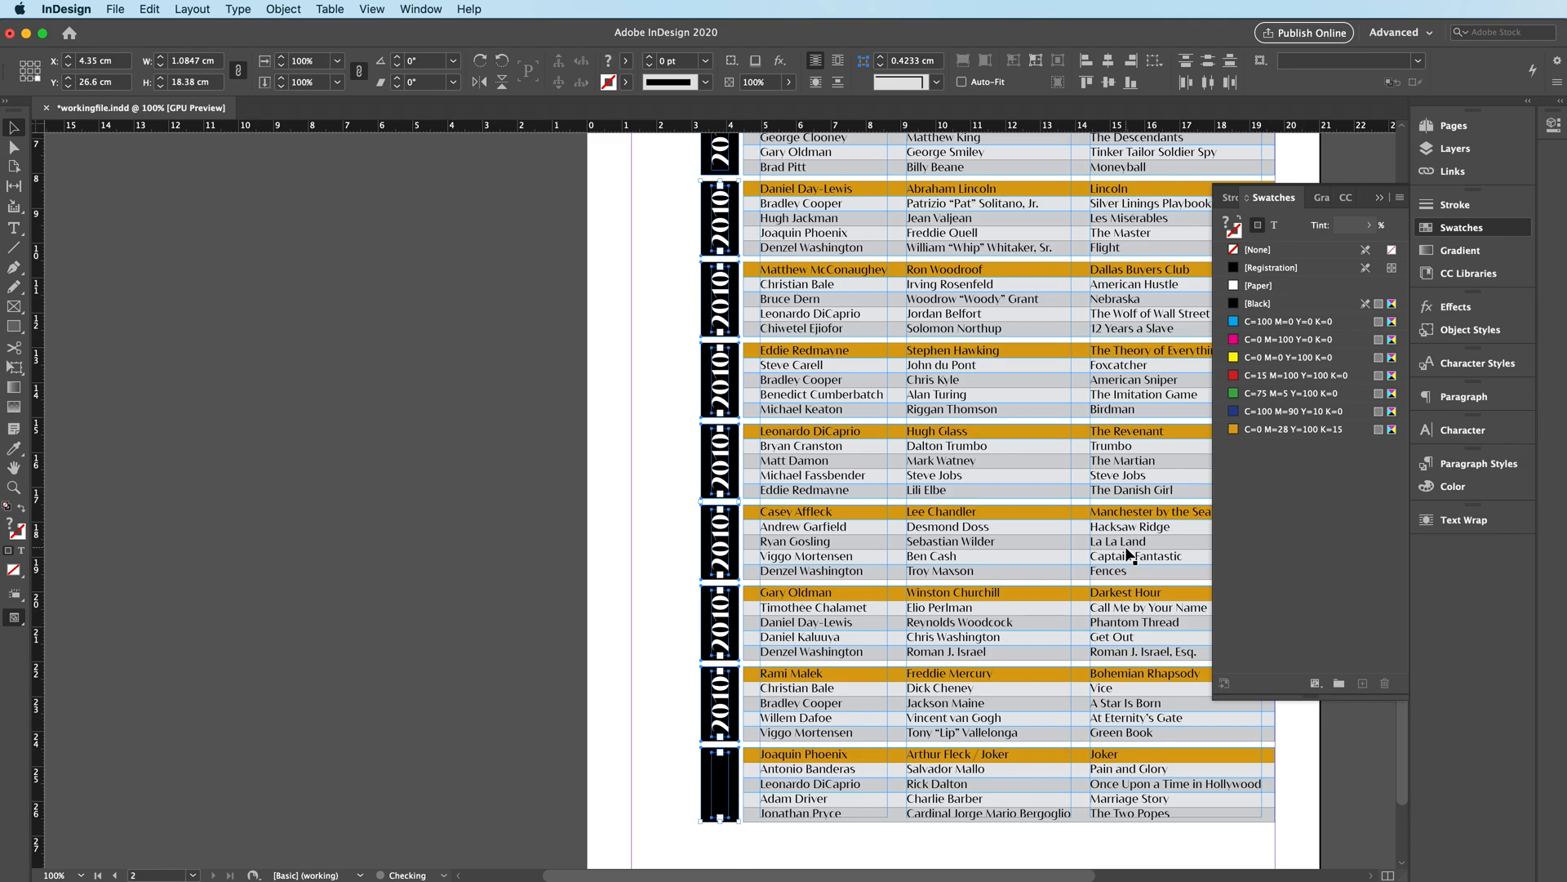
pyautogui.click(632, 495)
# Step: Change the year labels below the first block to run from 2011 through 2019
pyautogui.scroll(5, 751, 386)
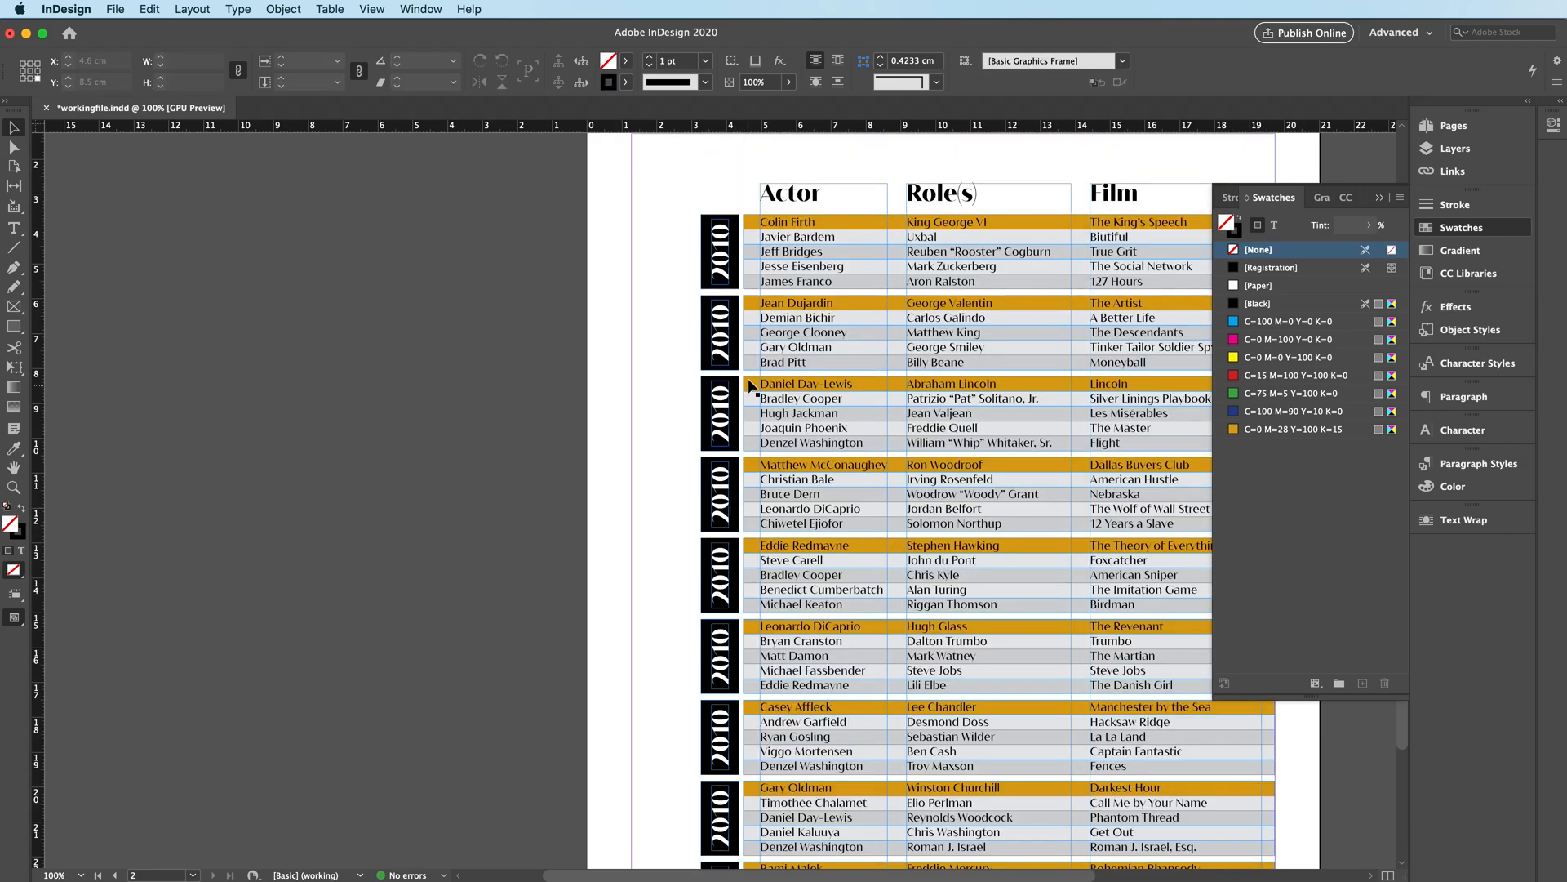
pyautogui.doubleClick(722, 322)
pyautogui.moveTo(722, 320); pyautogui.dragTo(722, 304)
pyautogui.write('1')
pyautogui.moveTo(720, 400); pyautogui.dragTo(720, 386)
pyautogui.write('2')
pyautogui.moveTo(720, 481); pyautogui.dragTo(720, 467)
pyautogui.write('3')
pyautogui.moveTo(720, 562); pyautogui.dragTo(720, 548)
pyautogui.write('4')
pyautogui.moveTo(720, 643); pyautogui.dragTo(720, 629)
pyautogui.write('5')
pyautogui.moveTo(720, 723); pyautogui.dragTo(720, 709)
pyautogui.write('6')
pyautogui.write('7')
pyautogui.scroll(-1, 720, 792)
pyautogui.moveTo(720, 804)
pyautogui.mouseDown()
pyautogui.moveTo(720, 790)
pyautogui.moveTo(720, 822)
pyautogui.mouseUp()
pyautogui.write('8')
pyautogui.scroll(-5, 720, 825)
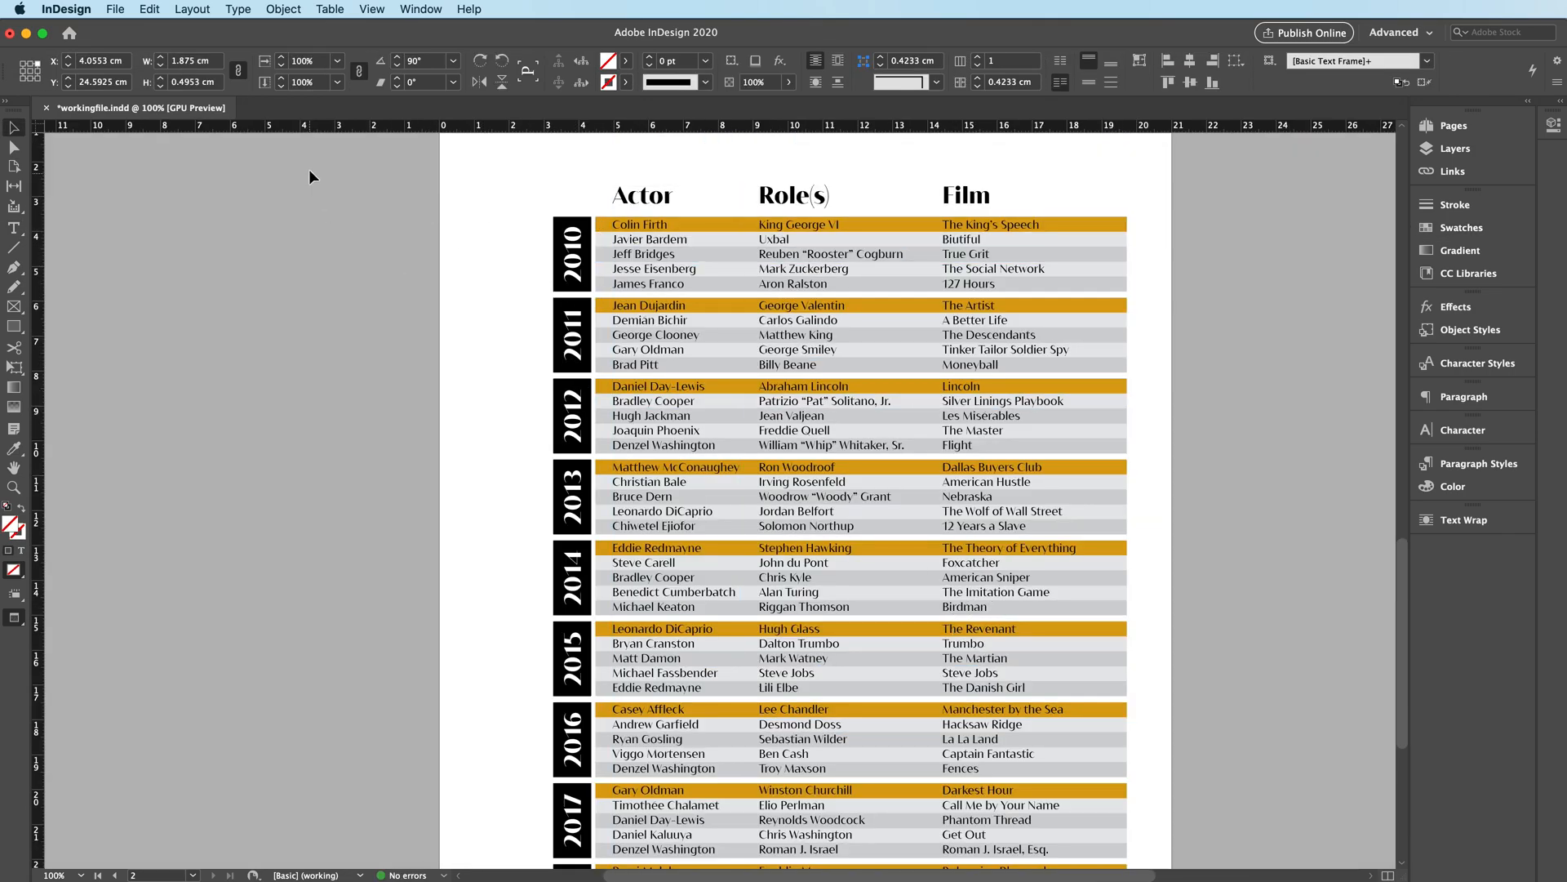
# Step: Draw a horizontal line about 16.45 cm long beneath the column headings across the table and set its stroke to 3 pt
pyautogui.click(13, 247)
pyautogui.moveTo(554, 208); pyautogui.dragTo(1125, 244)
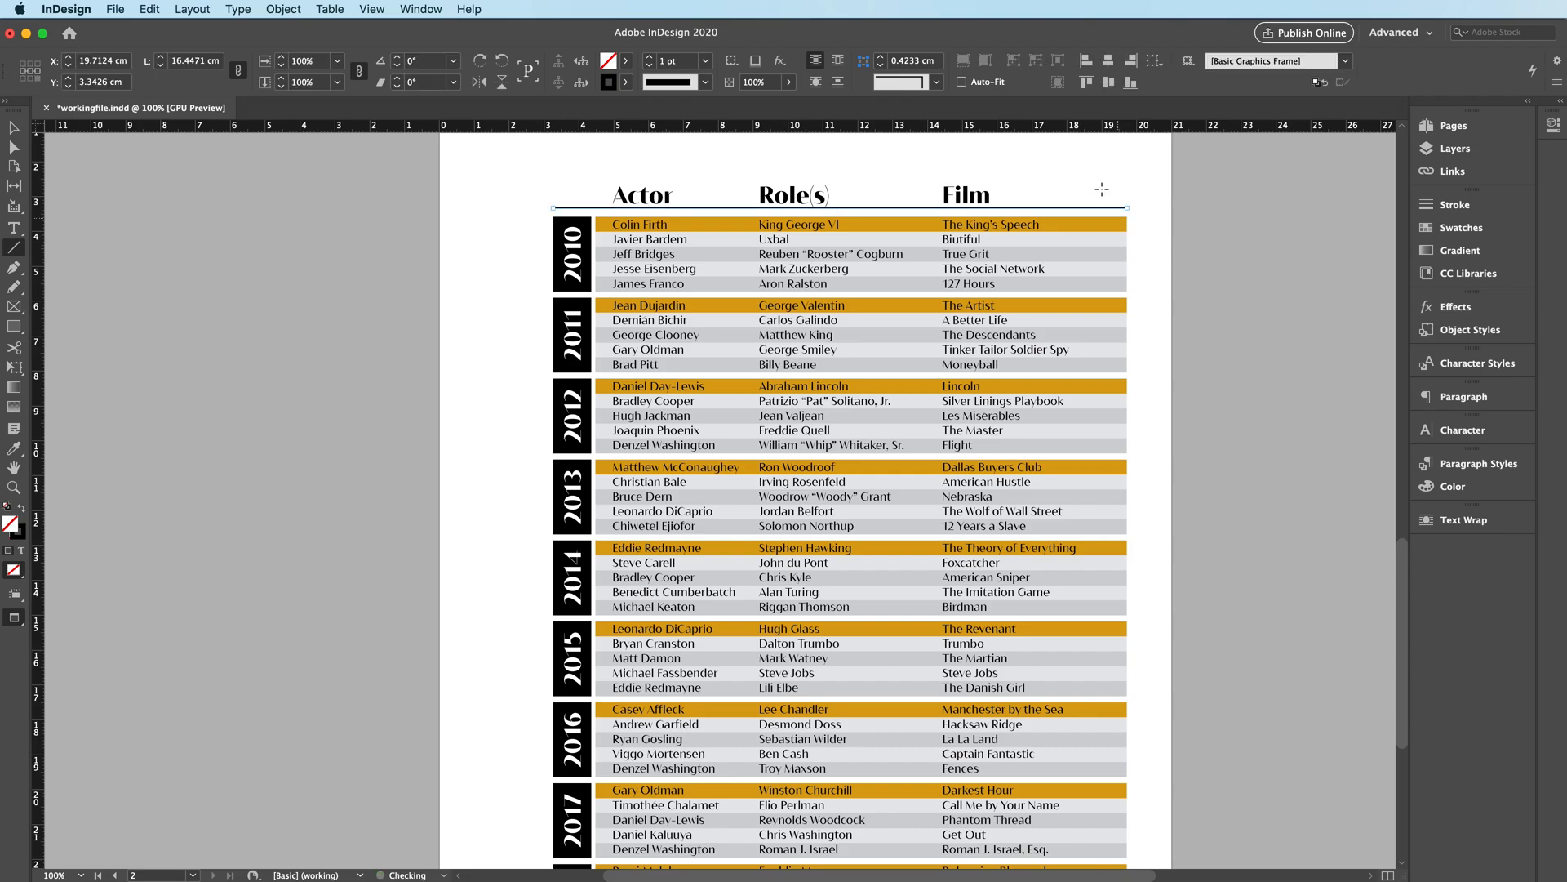
pyautogui.click(706, 61)
pyautogui.click(684, 164)
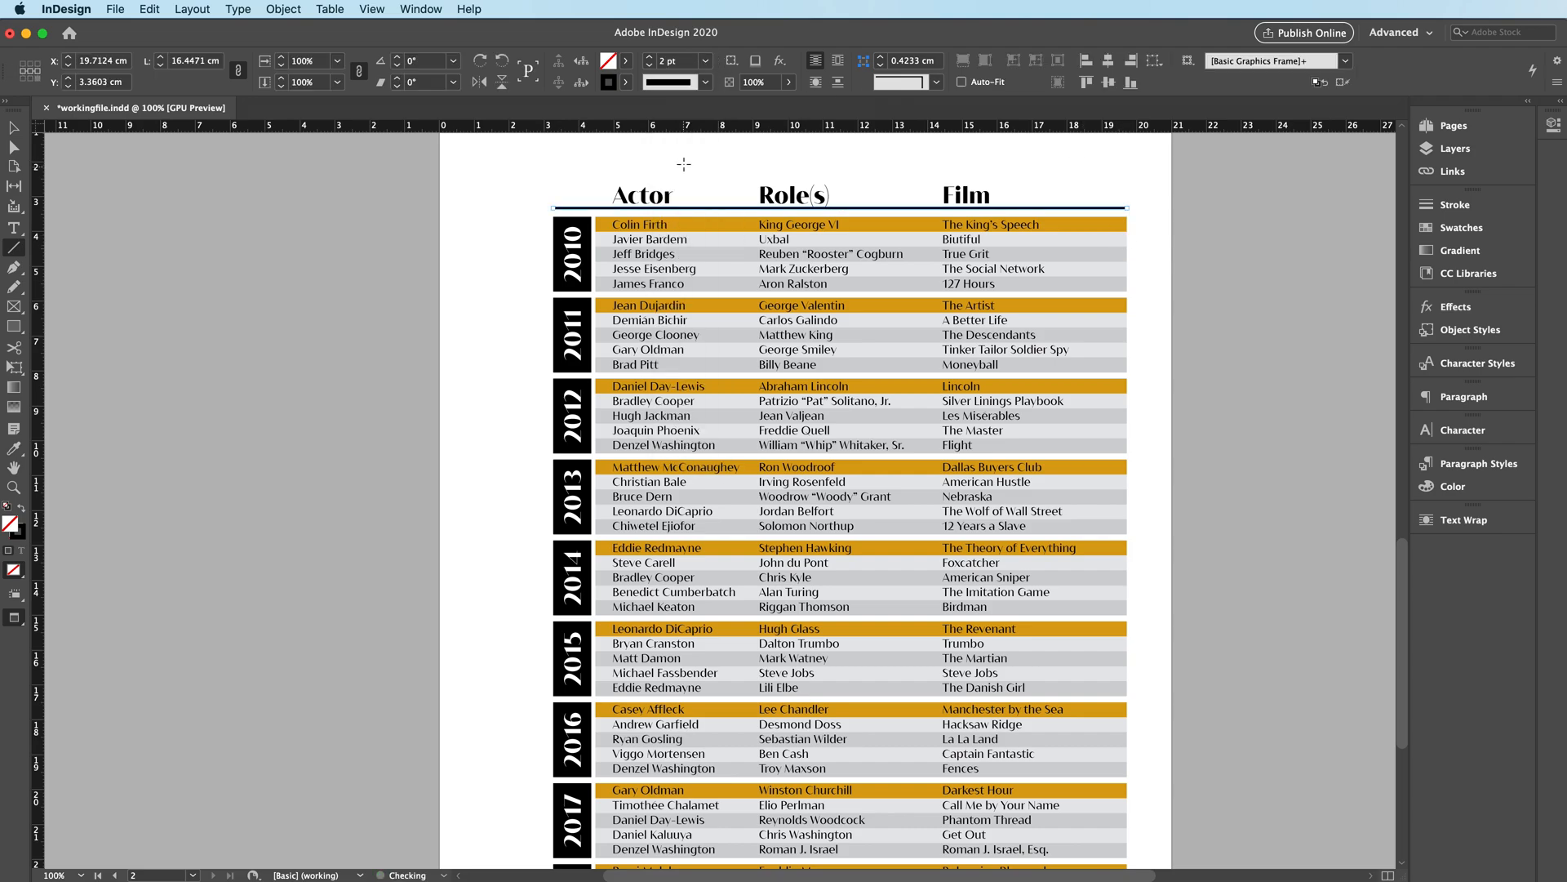
pyautogui.click(703, 64)
pyautogui.click(684, 182)
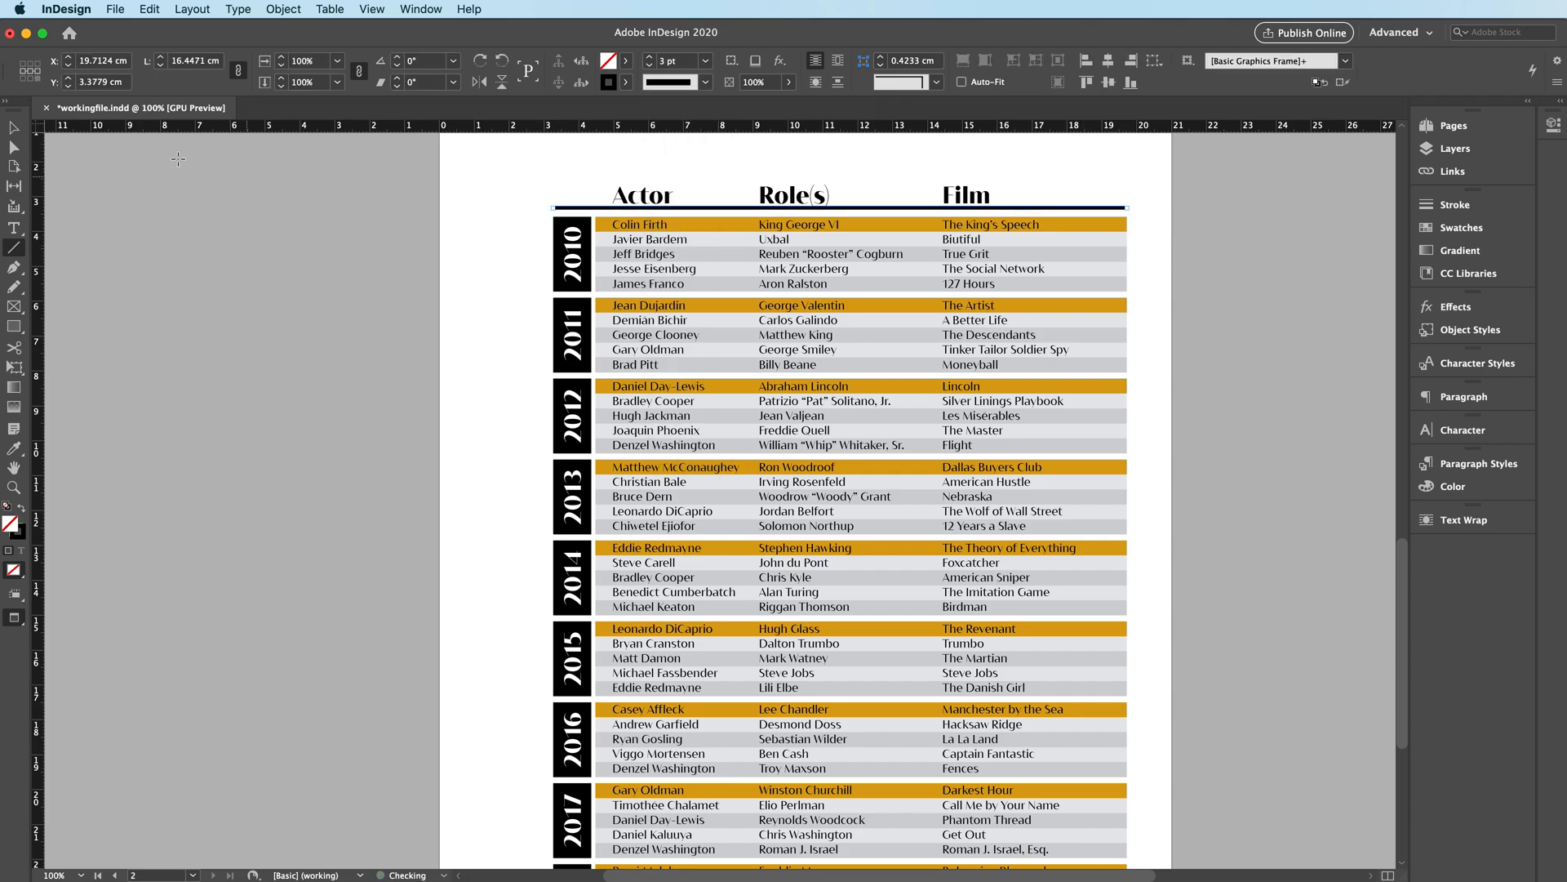
# Step: Nudge the line beneath the headings slightly downward toward the first row group
pyautogui.click(15, 129)
pyautogui.press('Down')
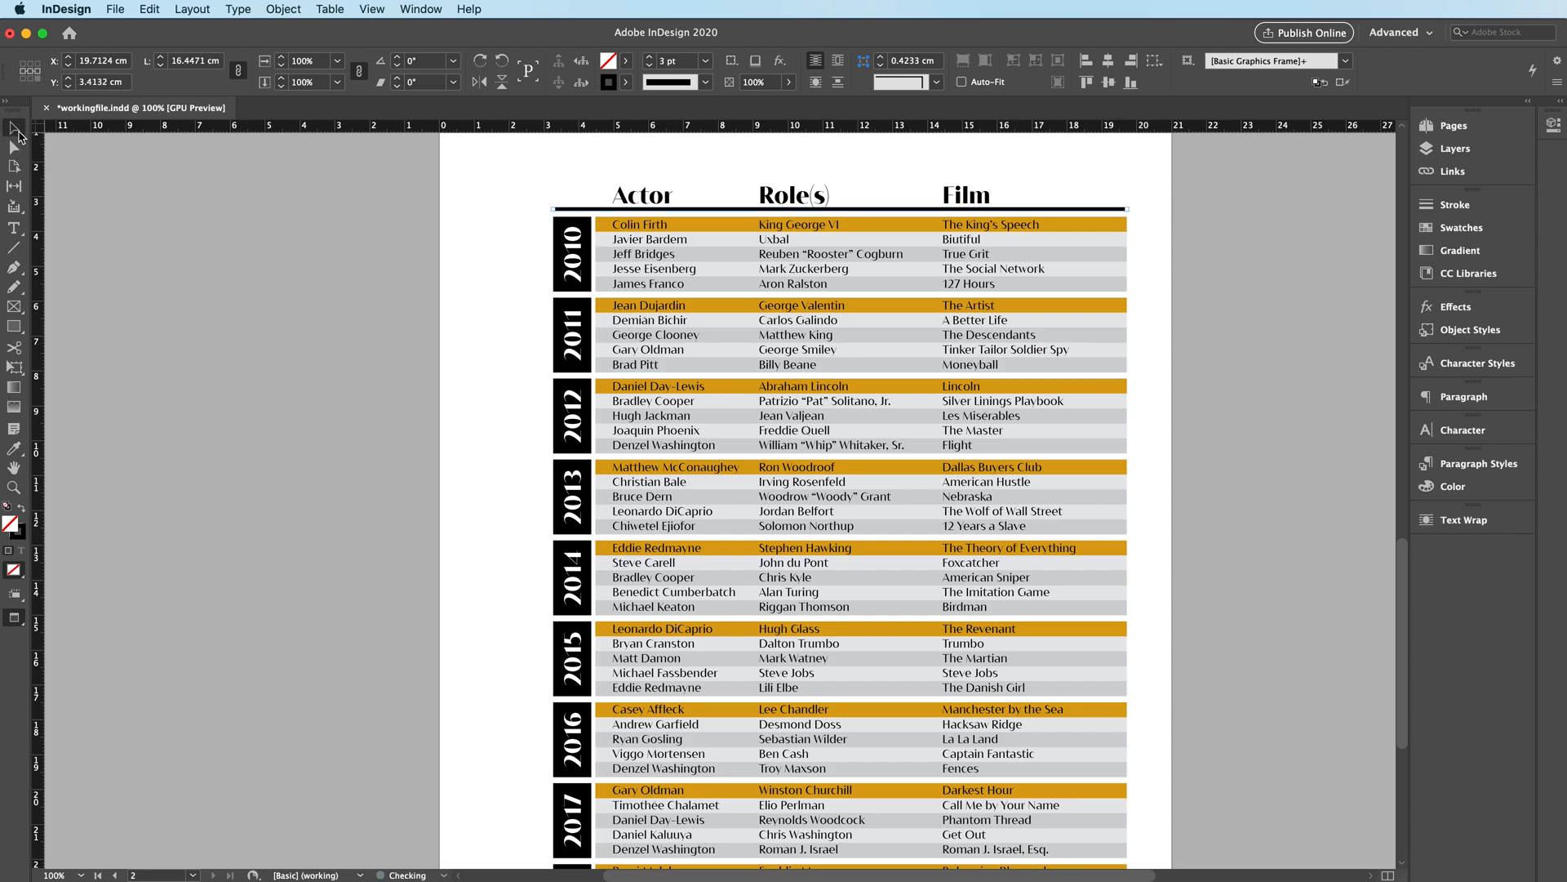
pyautogui.press('Down')
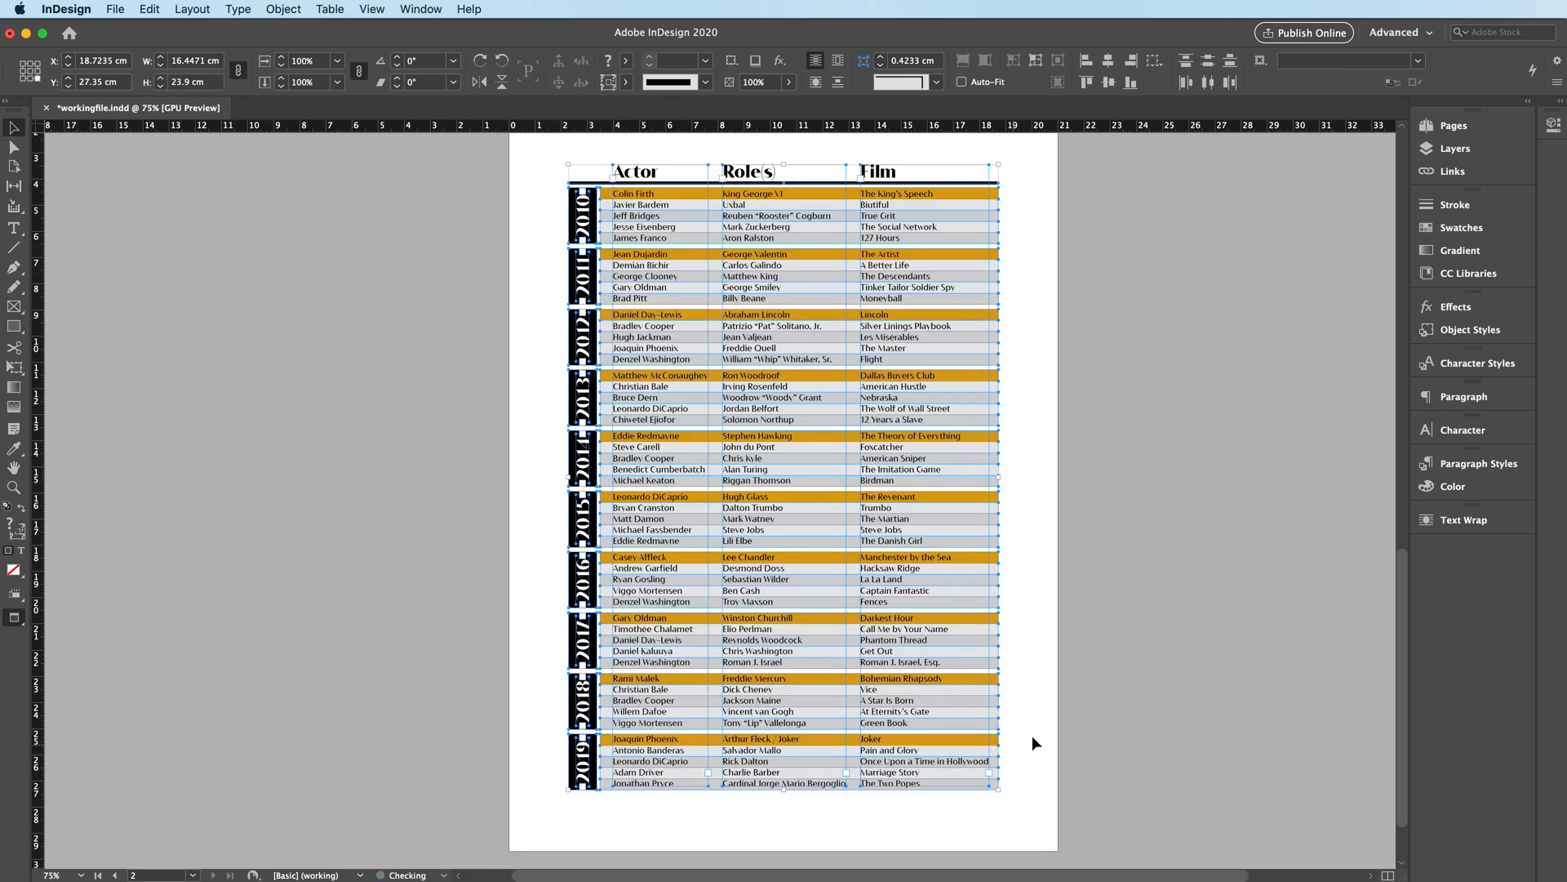
# Step: Switch to the Word document, review the original table back to its first page, and return to the InDesign layout
pyautogui.scroll(2, 1080, 707)
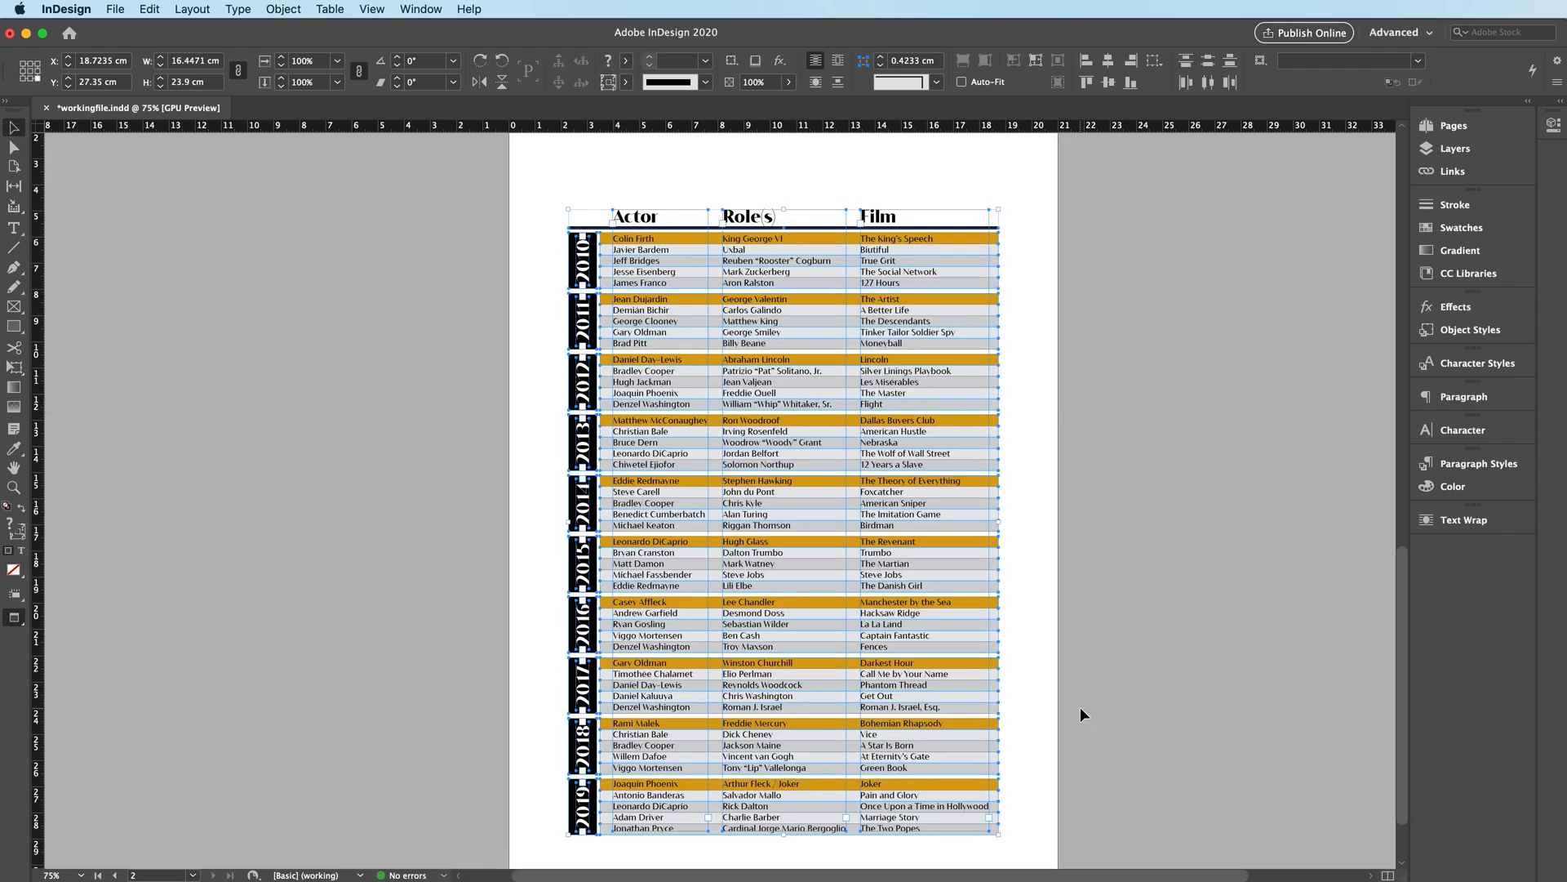
pyautogui.click(1079, 707)
pyautogui.press('super+Tab')
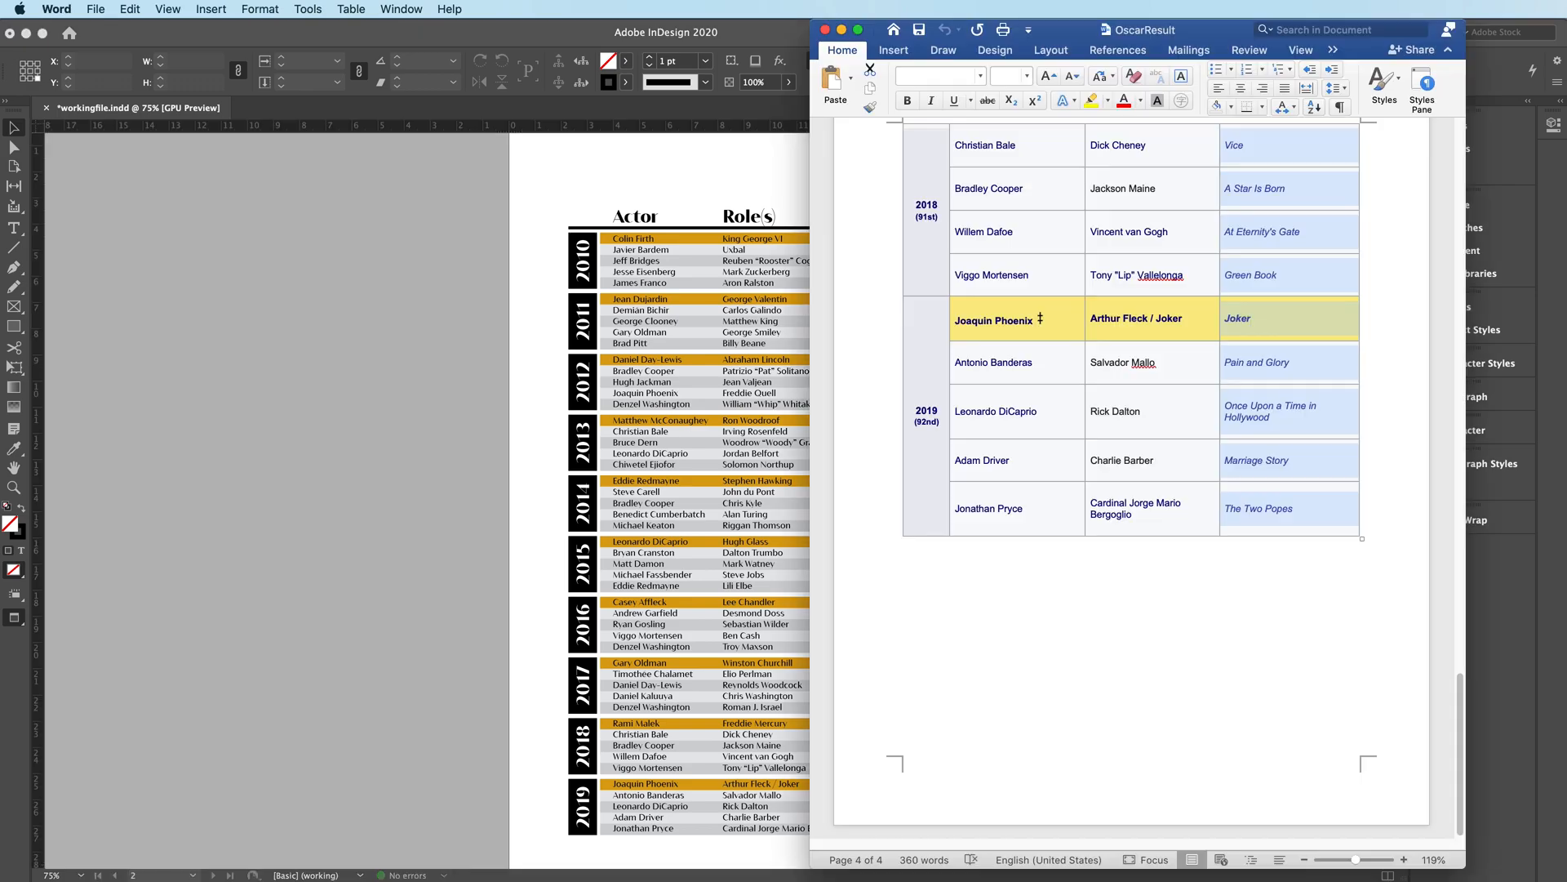
pyautogui.scroll(10, 1086, 359)
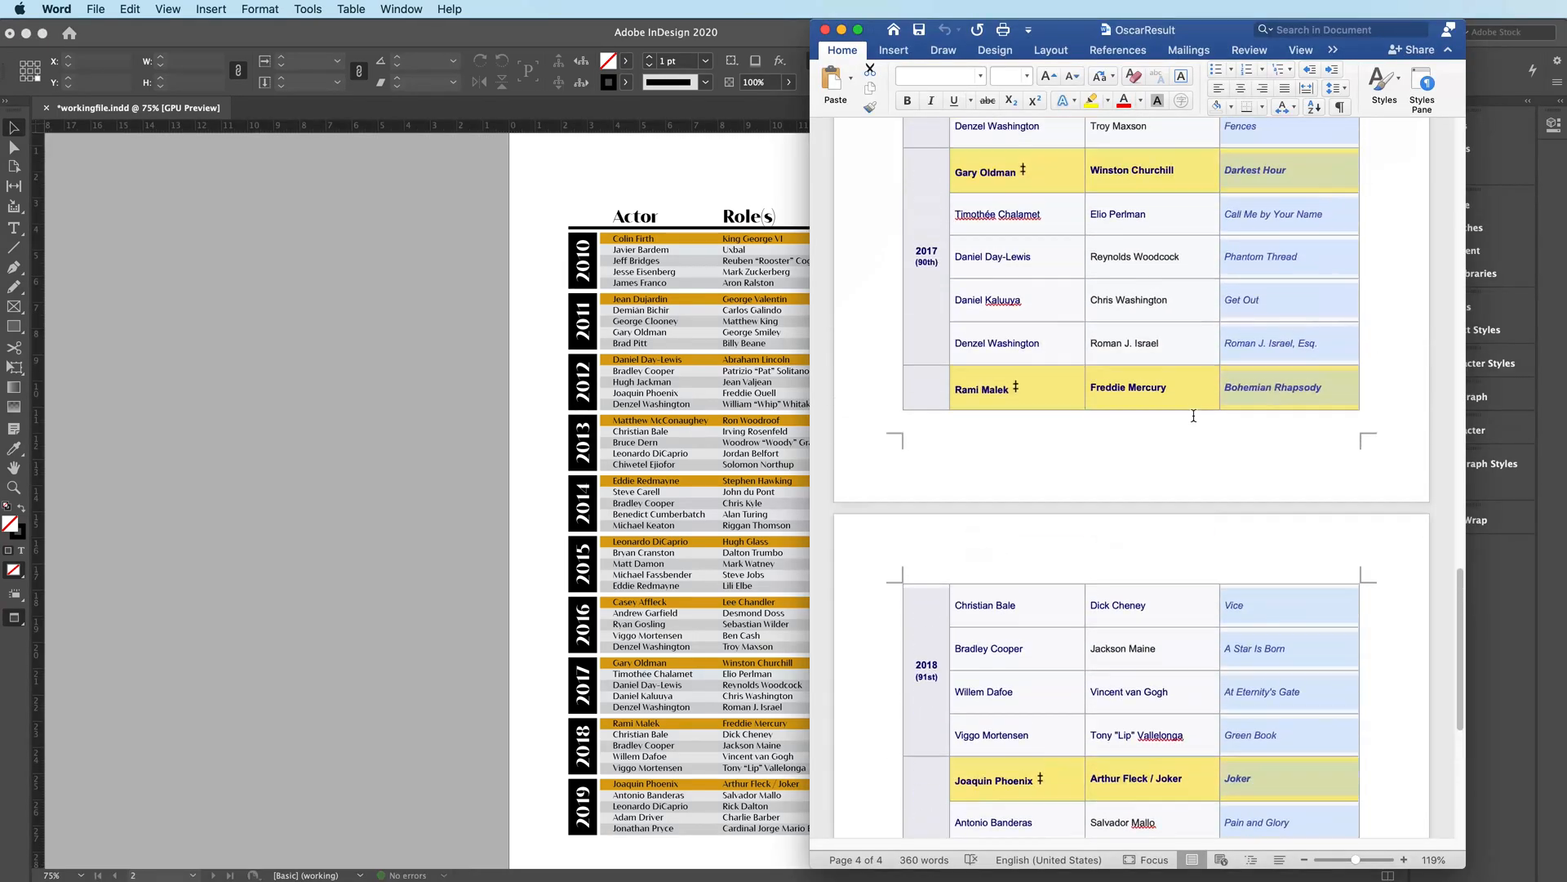
pyautogui.moveTo(1464, 620); pyautogui.dragTo(1458, 177)
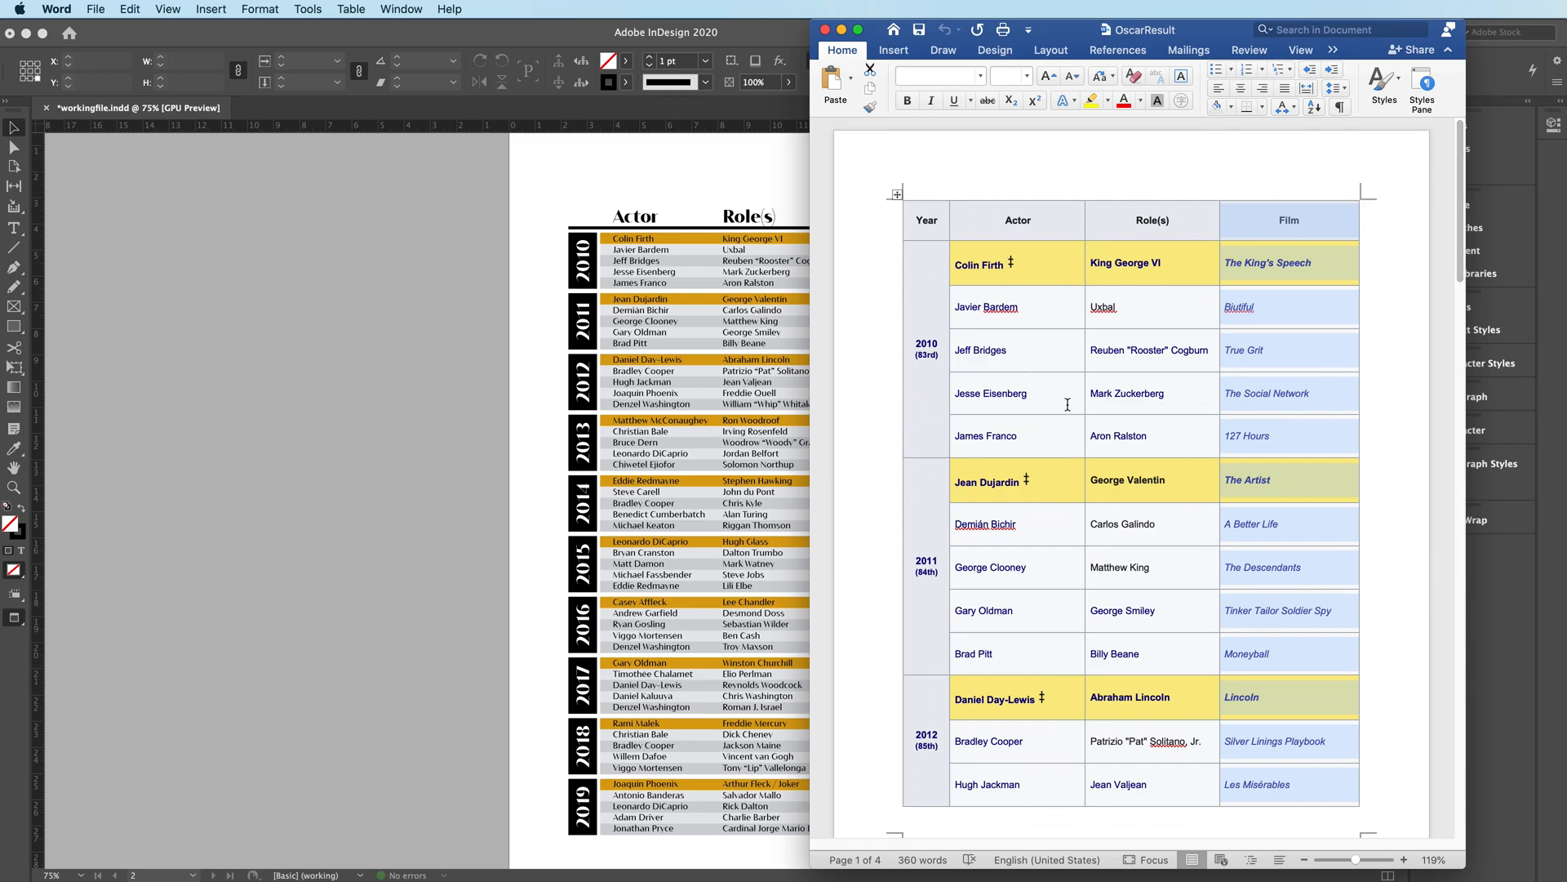
pyautogui.click(754, 184)
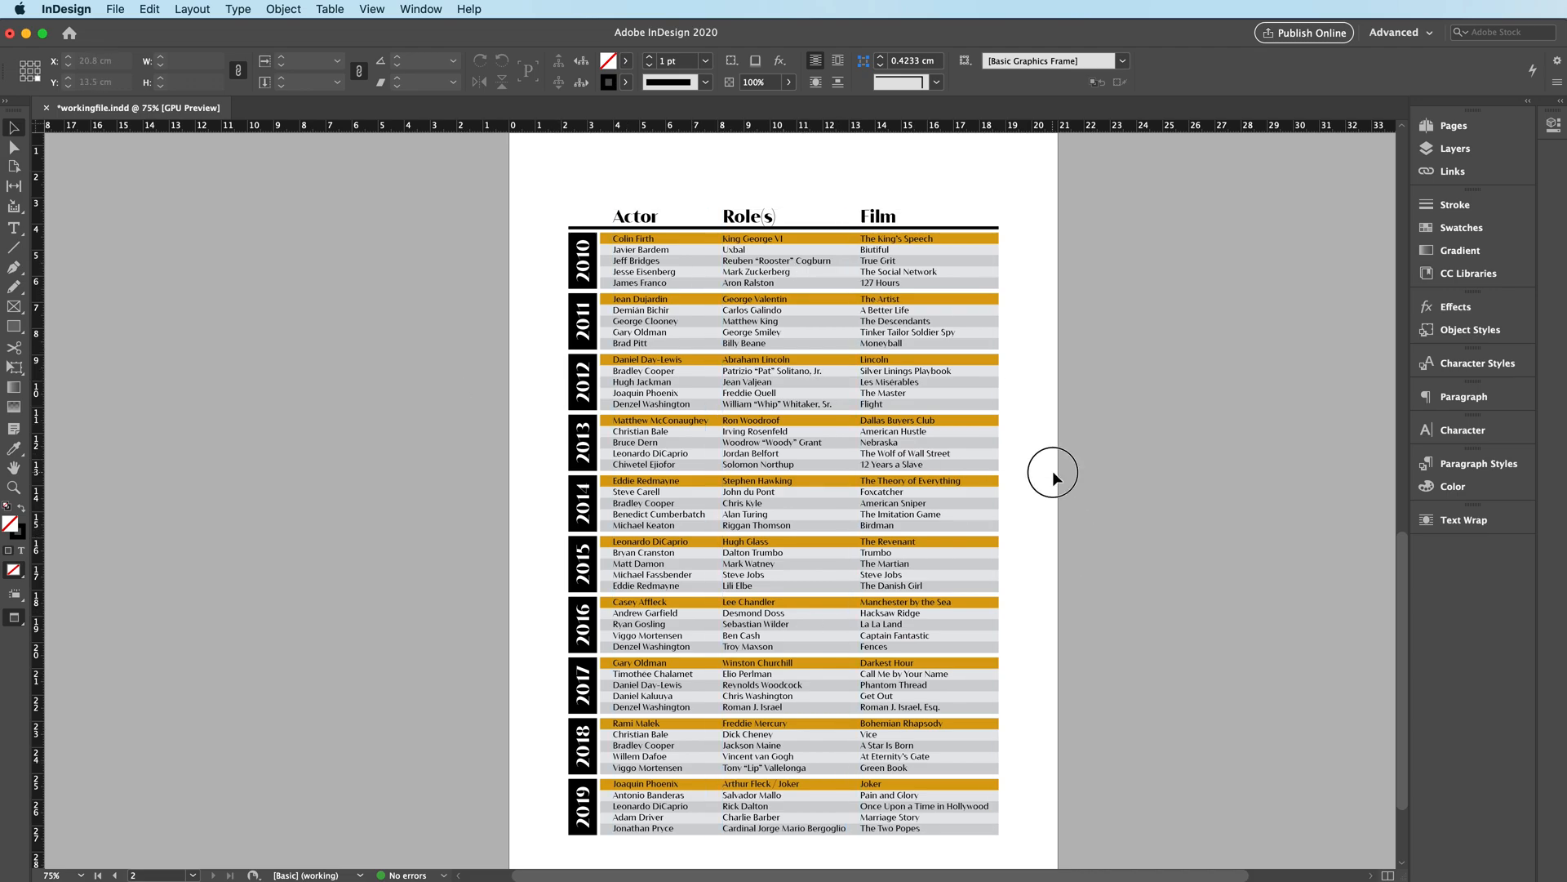
# Step: Center-align all text in the Role(s), Film and Actor columns
pyautogui.doubleClick(773, 555)
pyautogui.press('super+a')
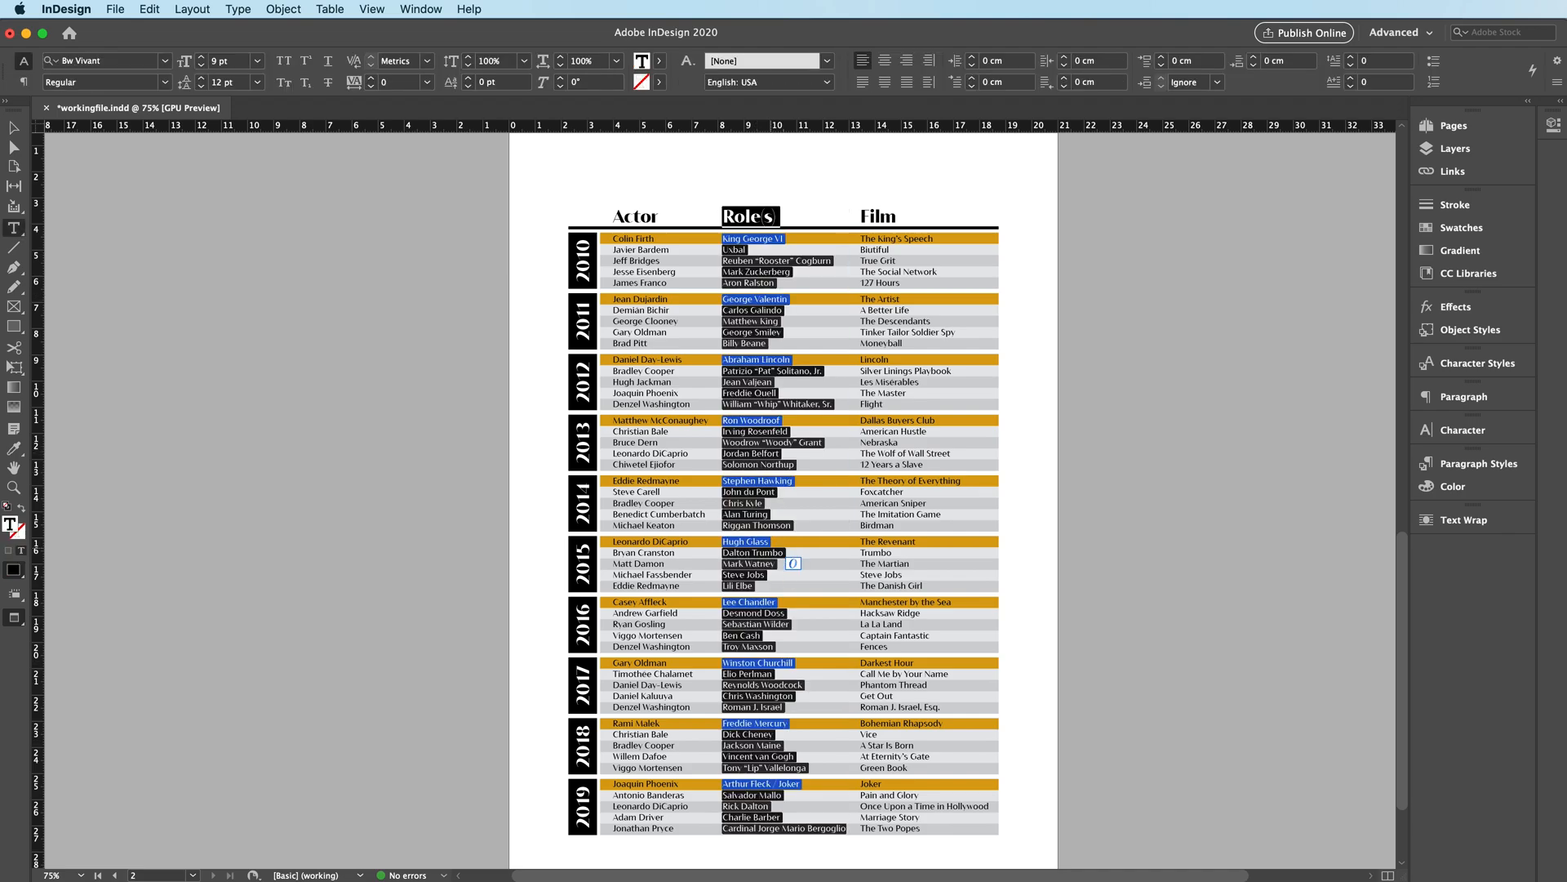
pyautogui.click(887, 62)
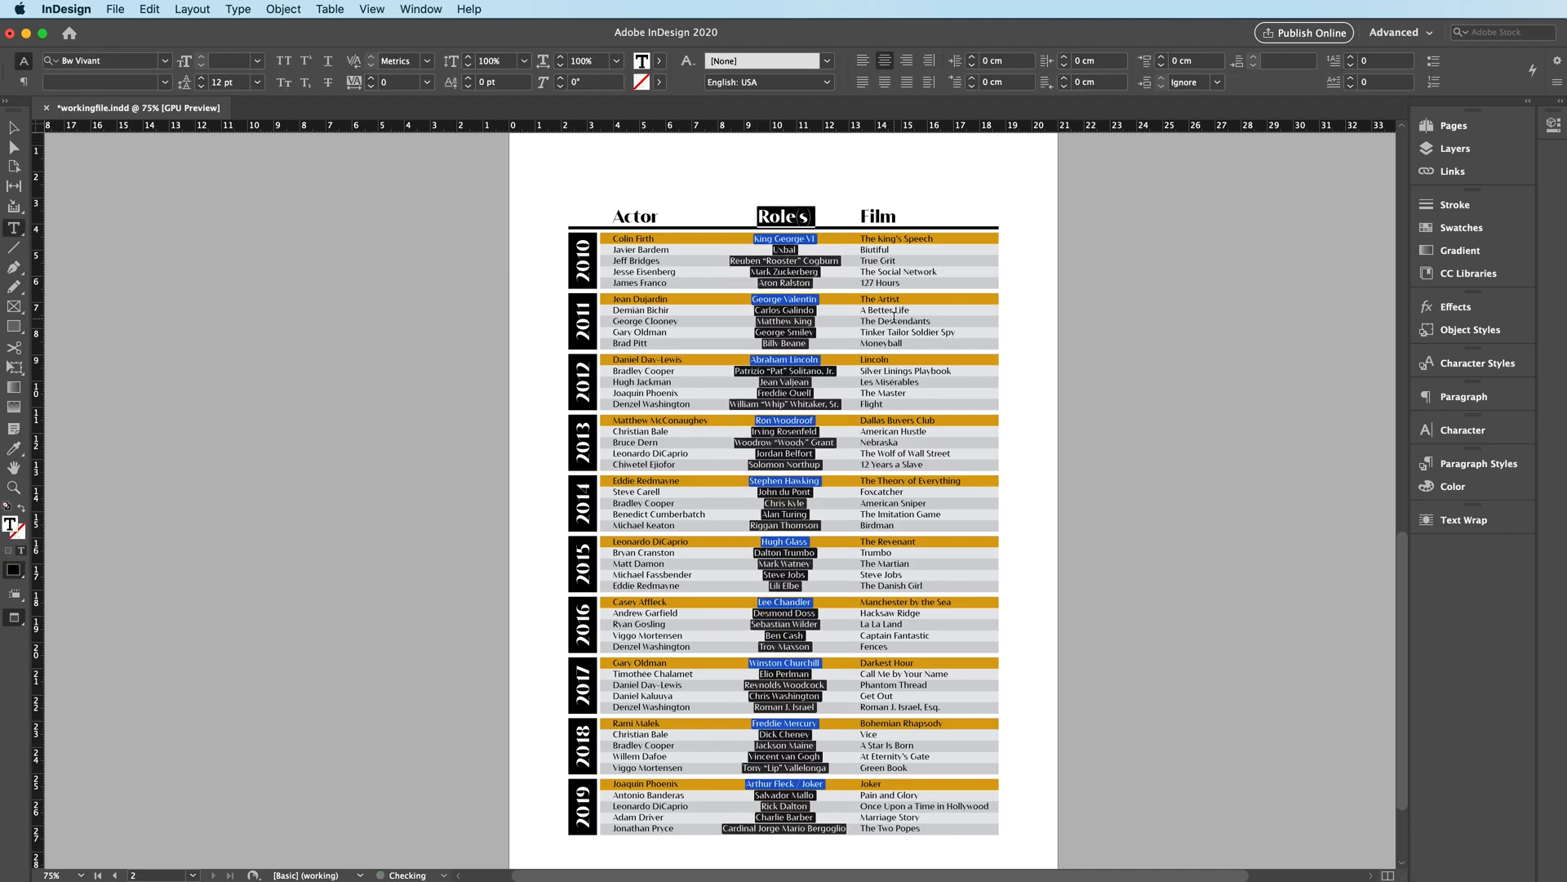
pyautogui.doubleClick(894, 317)
pyautogui.press('super+a')
pyautogui.click(884, 60)
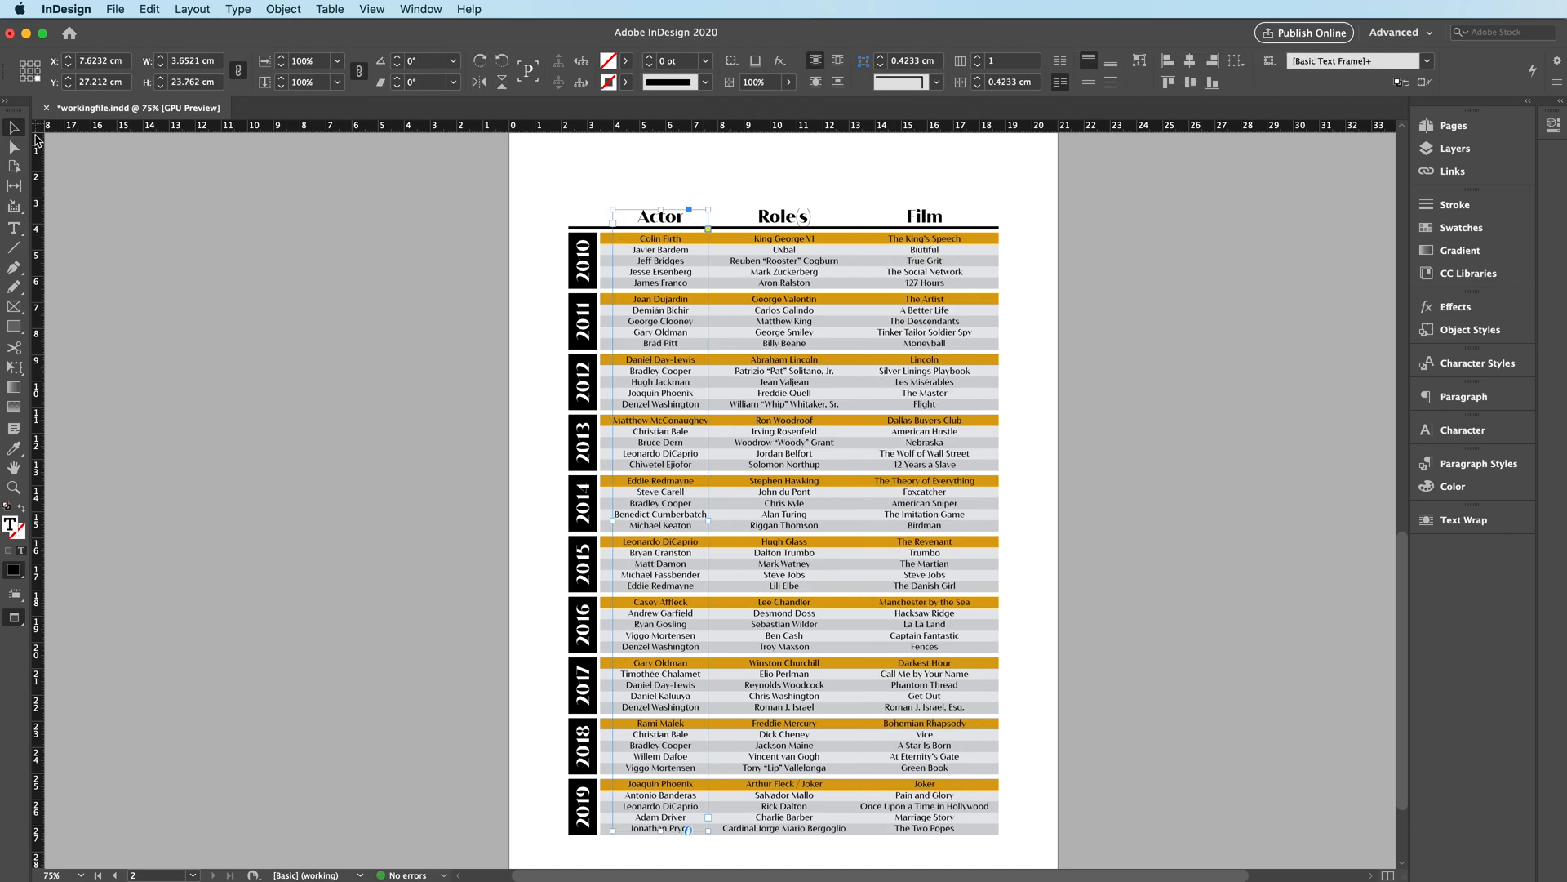
pyautogui.press('Escape')
pyautogui.click(932, 184)
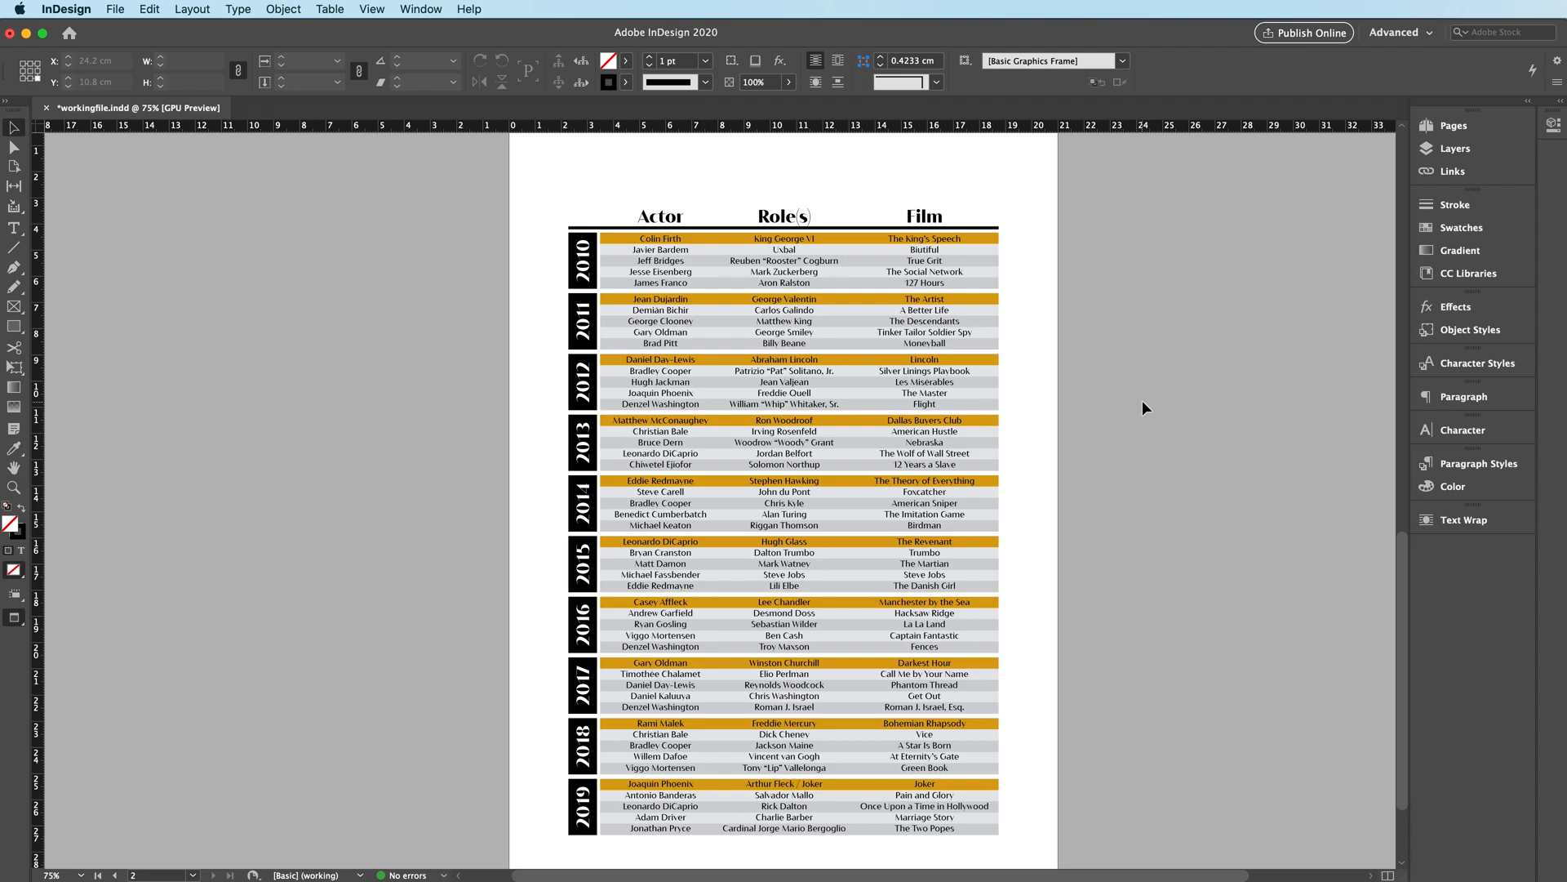
# Step: Draw a rectangle about 4.9 by 23 cm over the Role(s) column below the heading, filled with Paper and without a stroke
pyautogui.scroll(1, 1145, 454)
pyautogui.scroll(-5, 1145, 454)
pyautogui.scroll(2, 1136, 457)
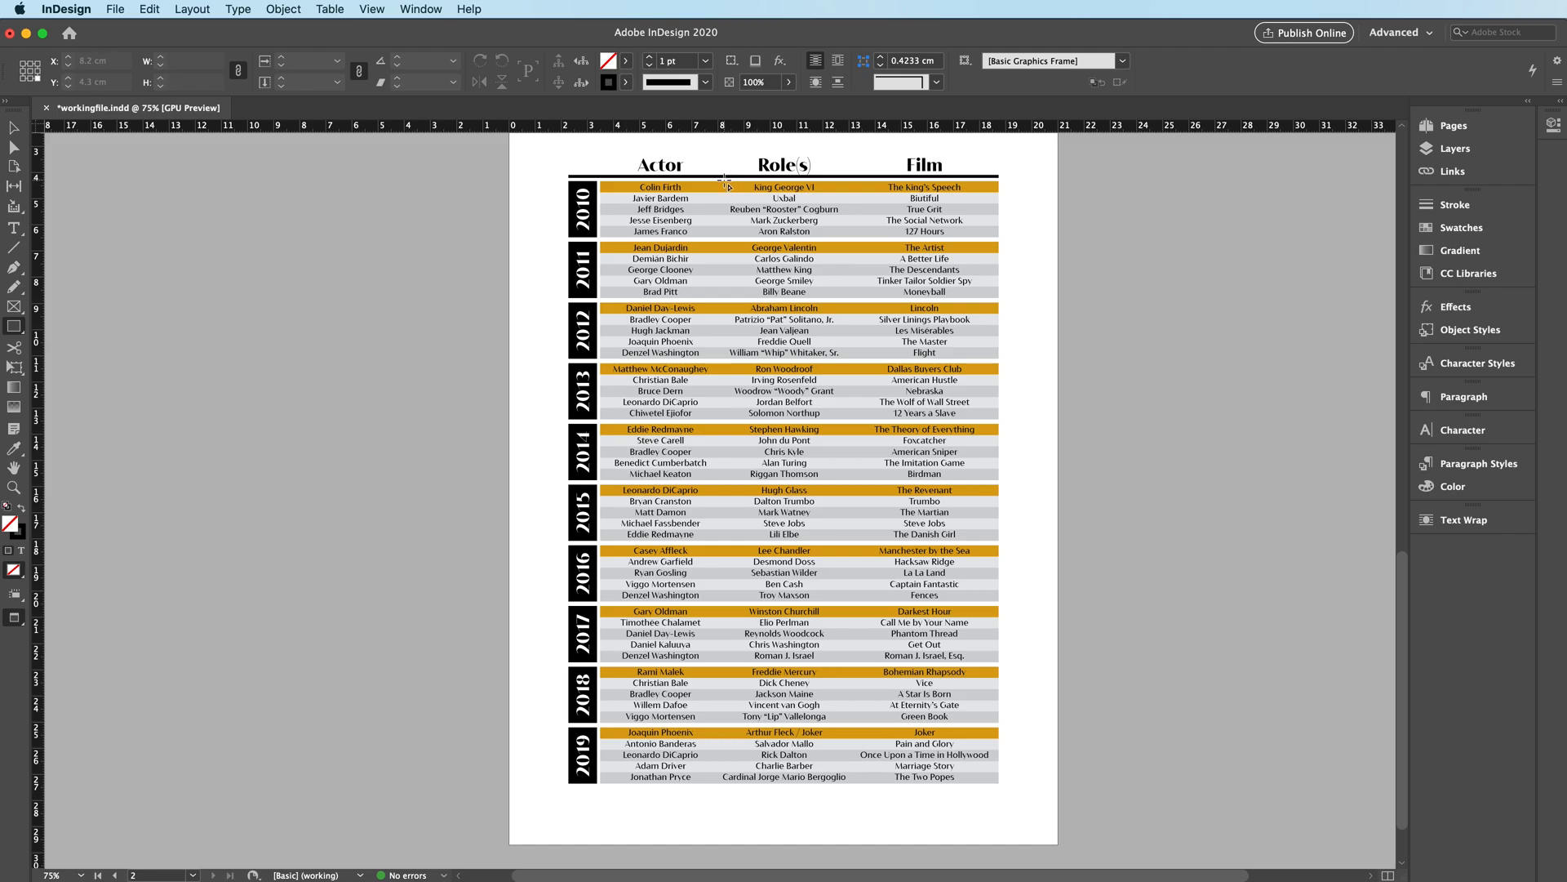
pyautogui.moveTo(724, 181); pyautogui.dragTo(854, 787)
pyautogui.click(1454, 228)
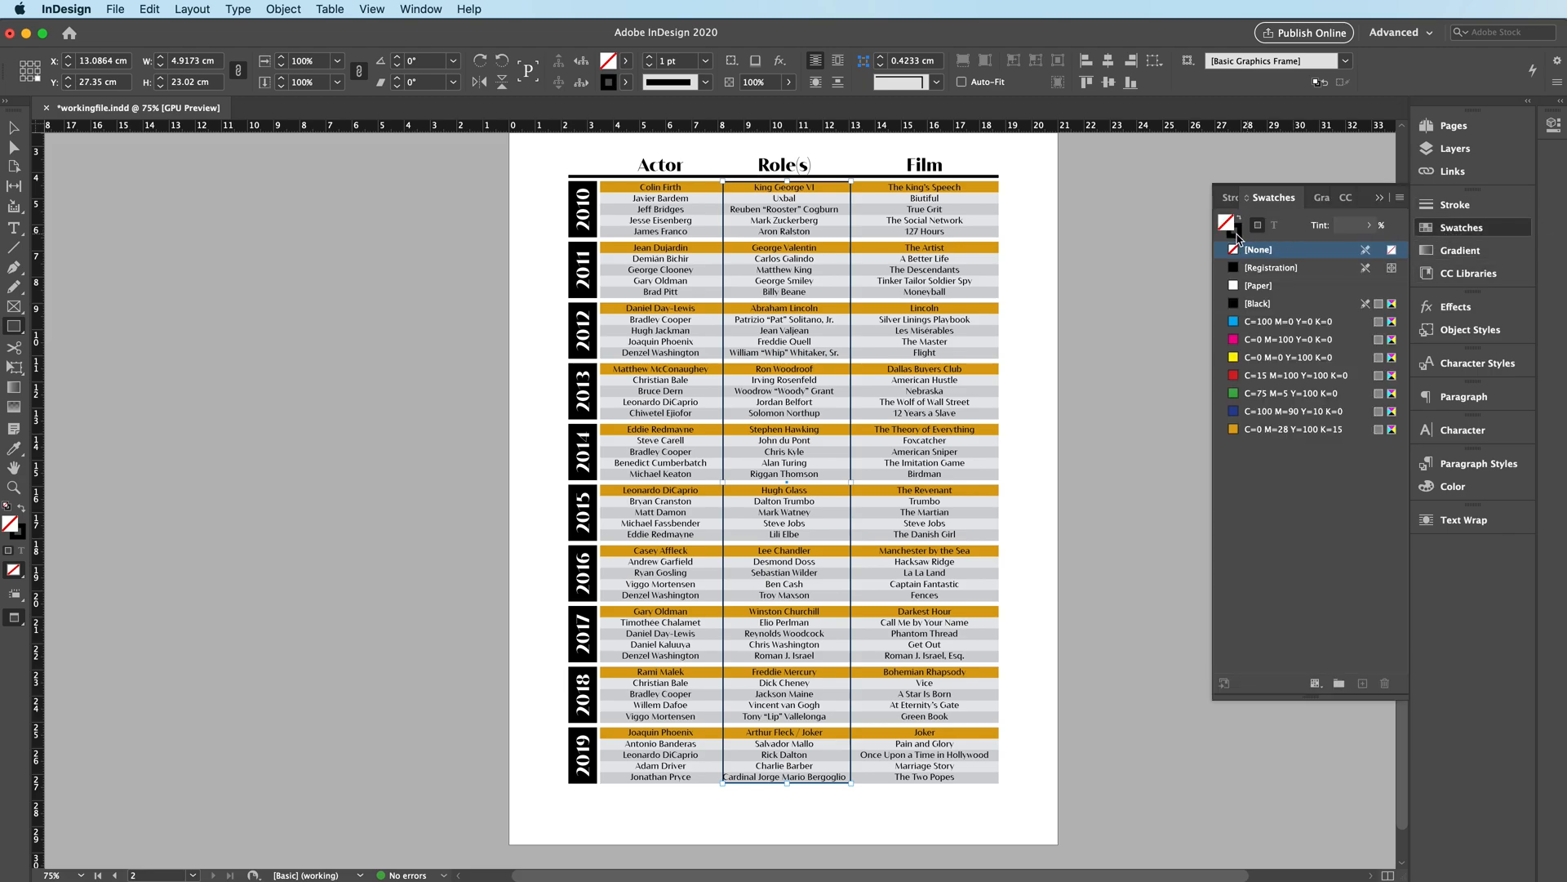
pyautogui.click(1238, 220)
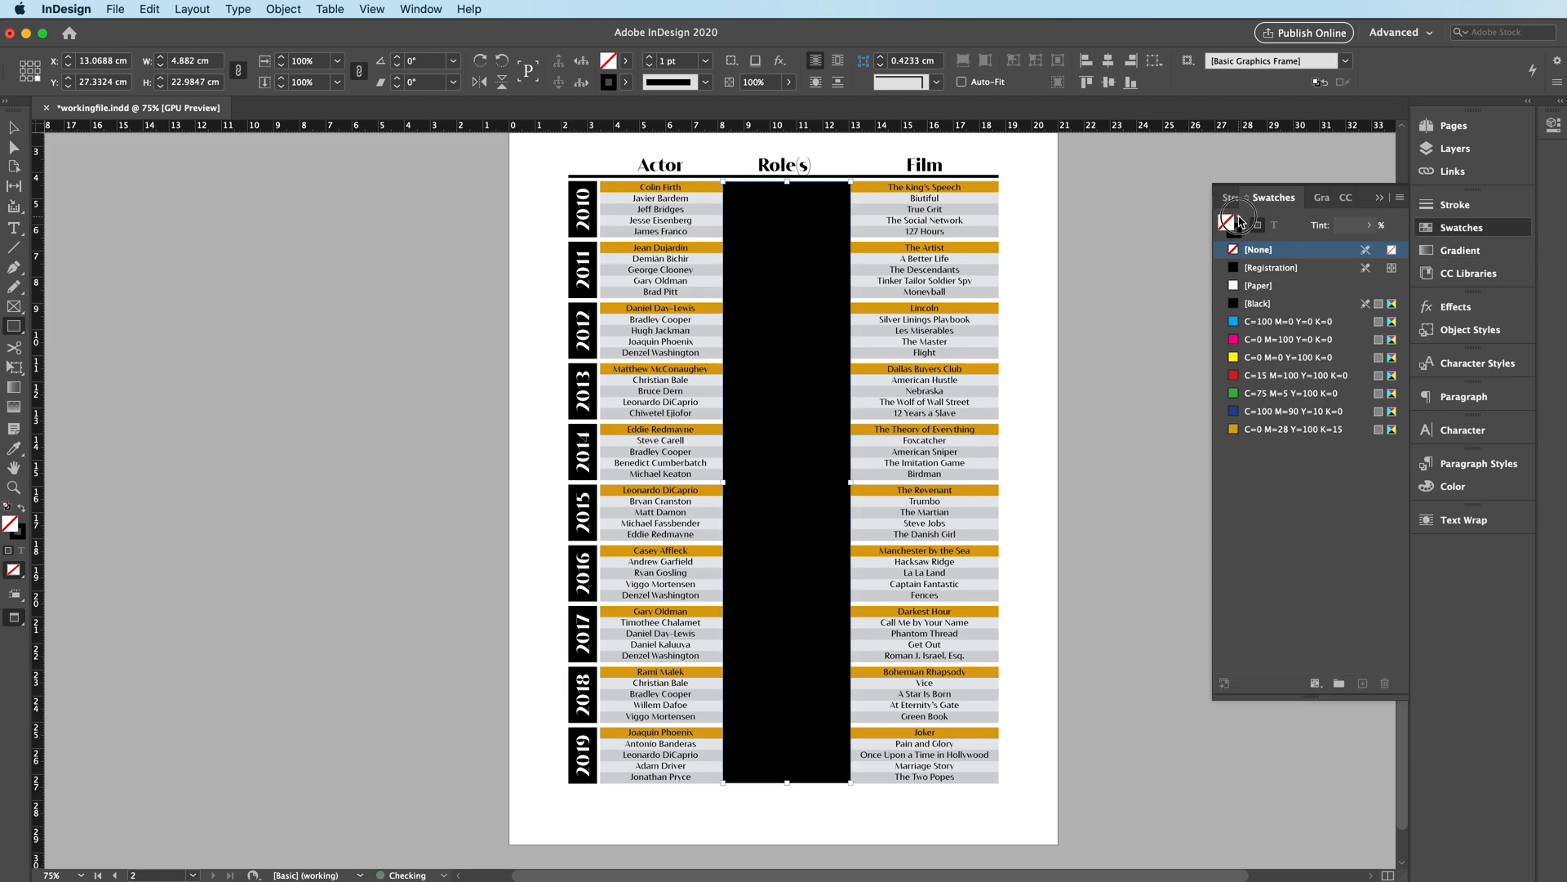
pyautogui.click(1251, 286)
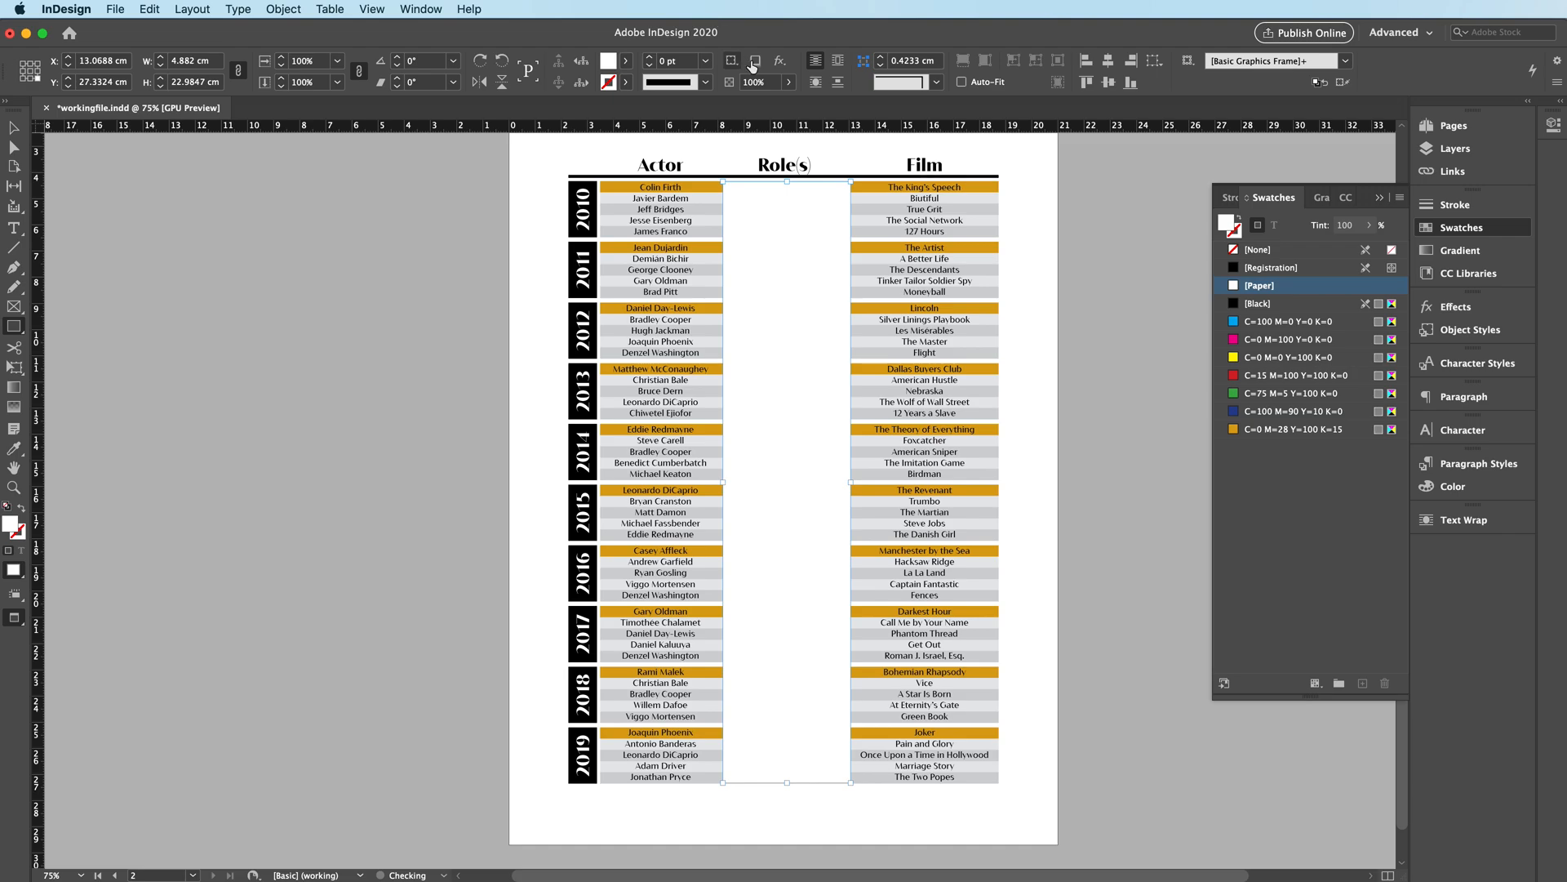
# Step: Reduce the opacity of the white rectangle over the Role(s) column to 36%
pyautogui.click(790, 82)
pyautogui.click(745, 104)
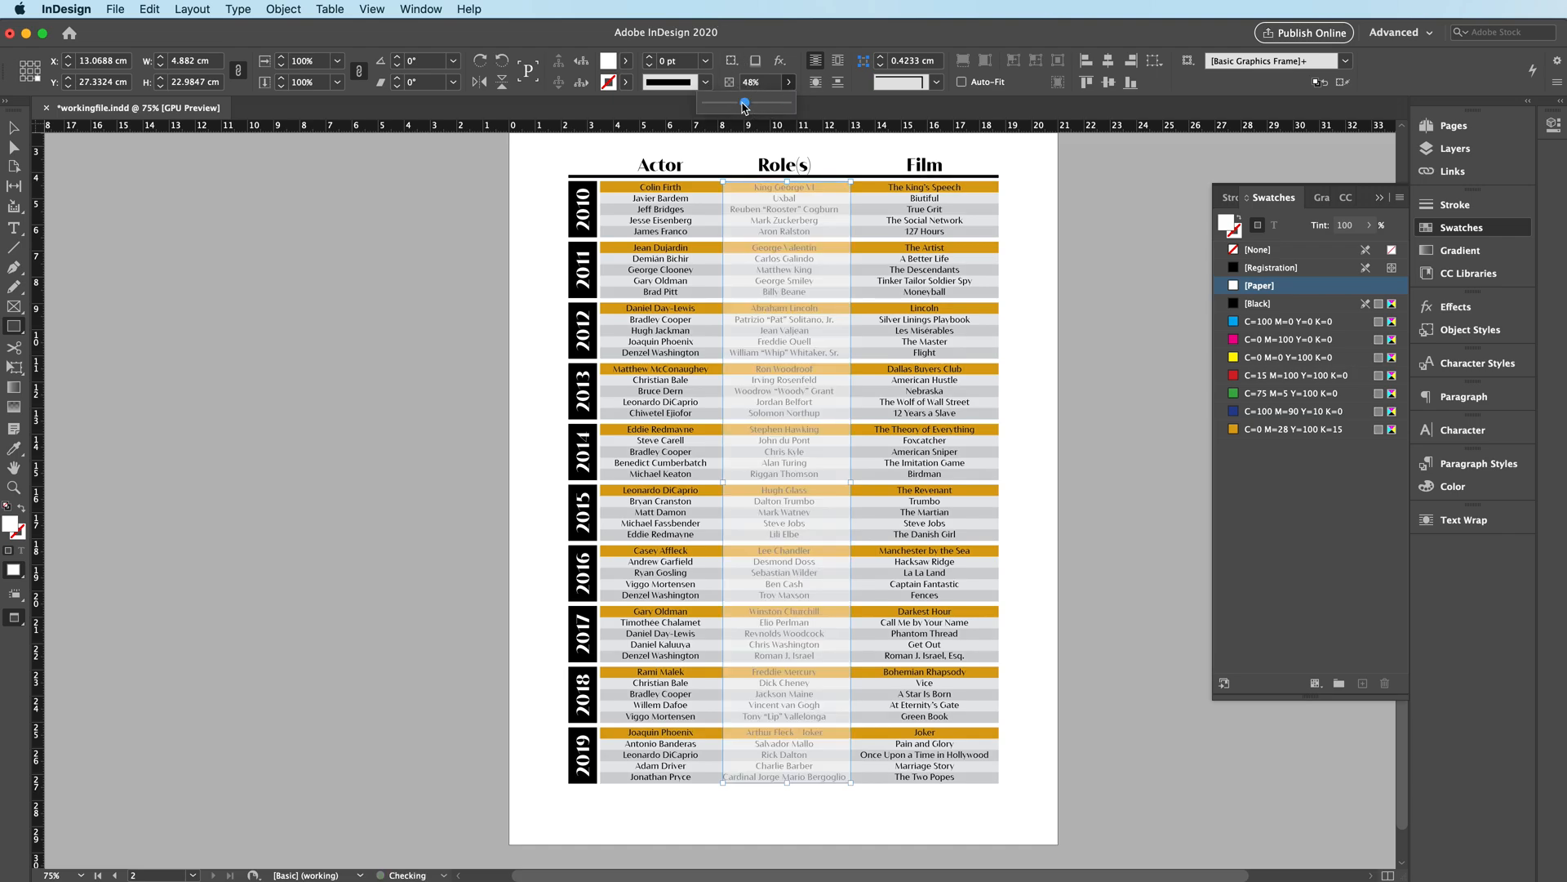
pyautogui.moveTo(737, 106); pyautogui.dragTo(735, 106)
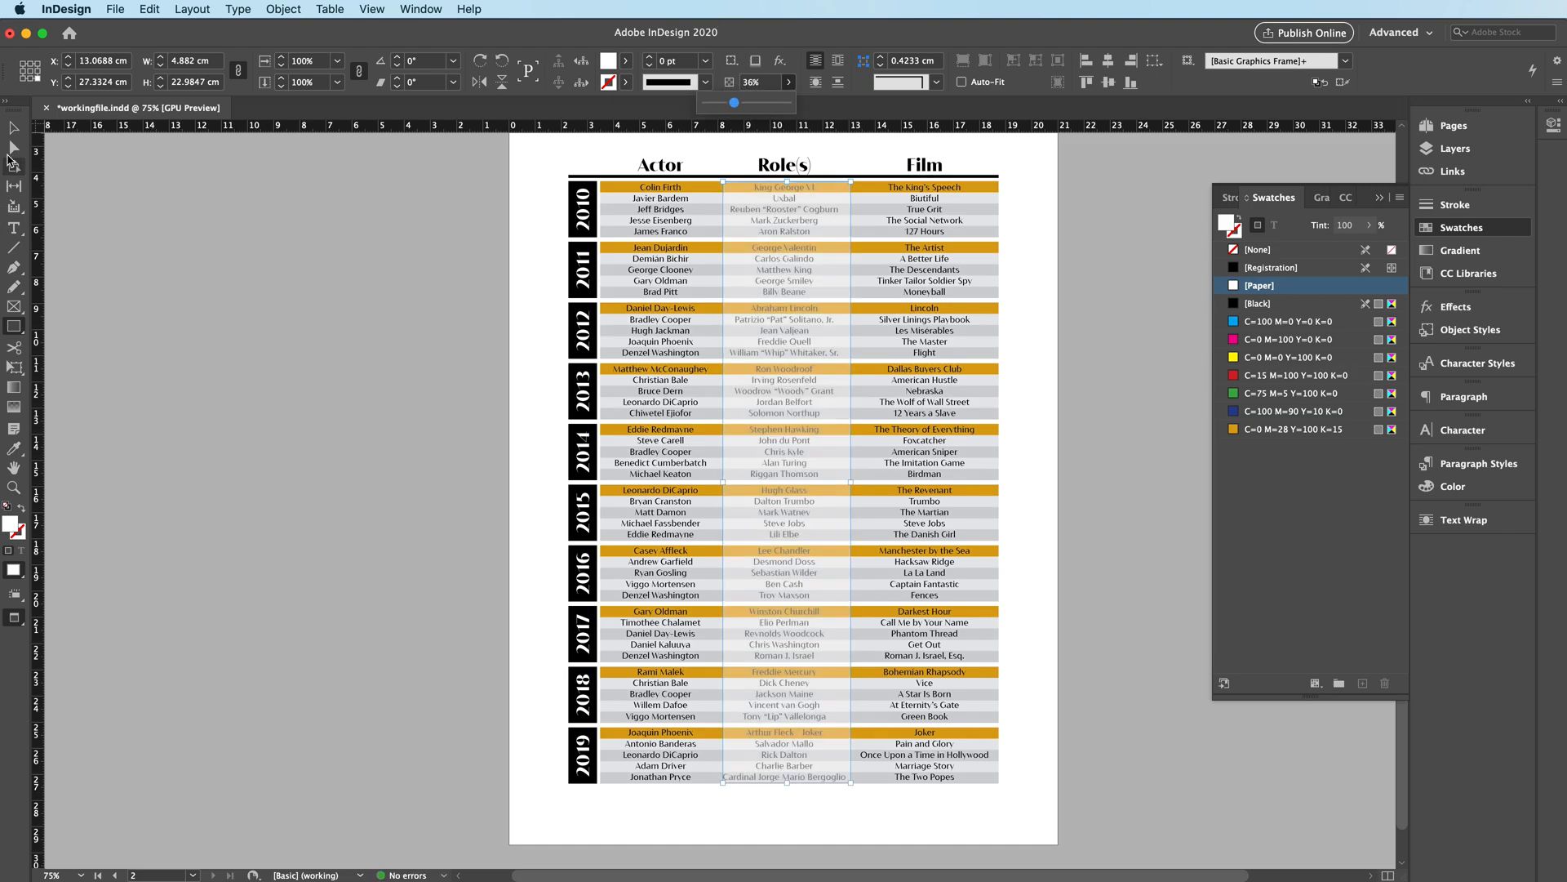
# Step: Select the row bars together with the translucent white rectangle and send them to the back, behind the column text
pyautogui.click(13, 128)
pyautogui.moveTo(1012, 185); pyautogui.dragTo(999, 782)
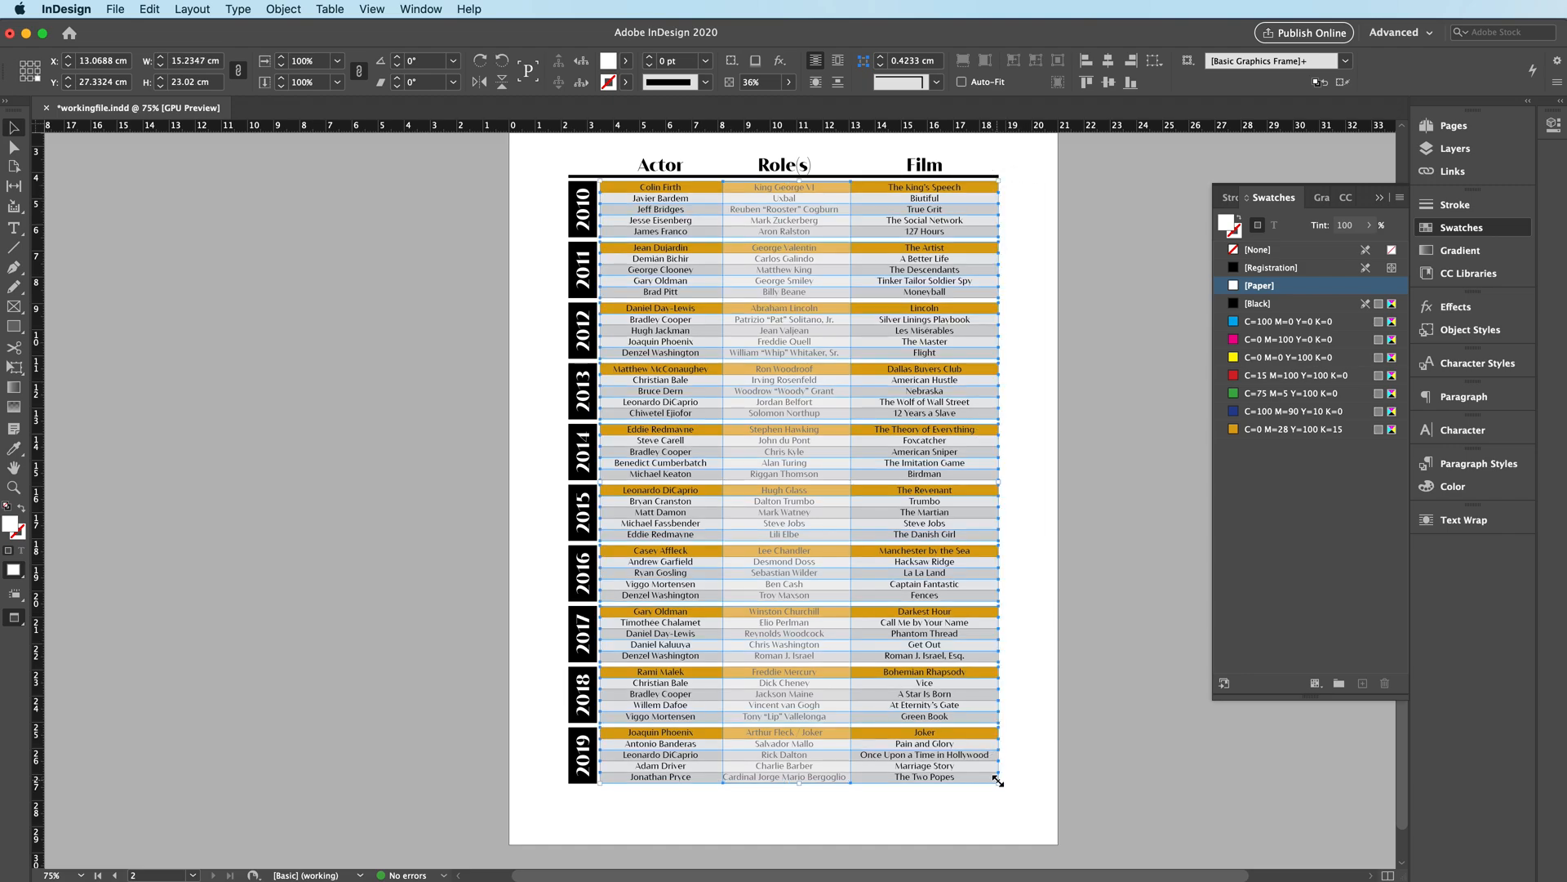
pyautogui.rightClick(905, 666)
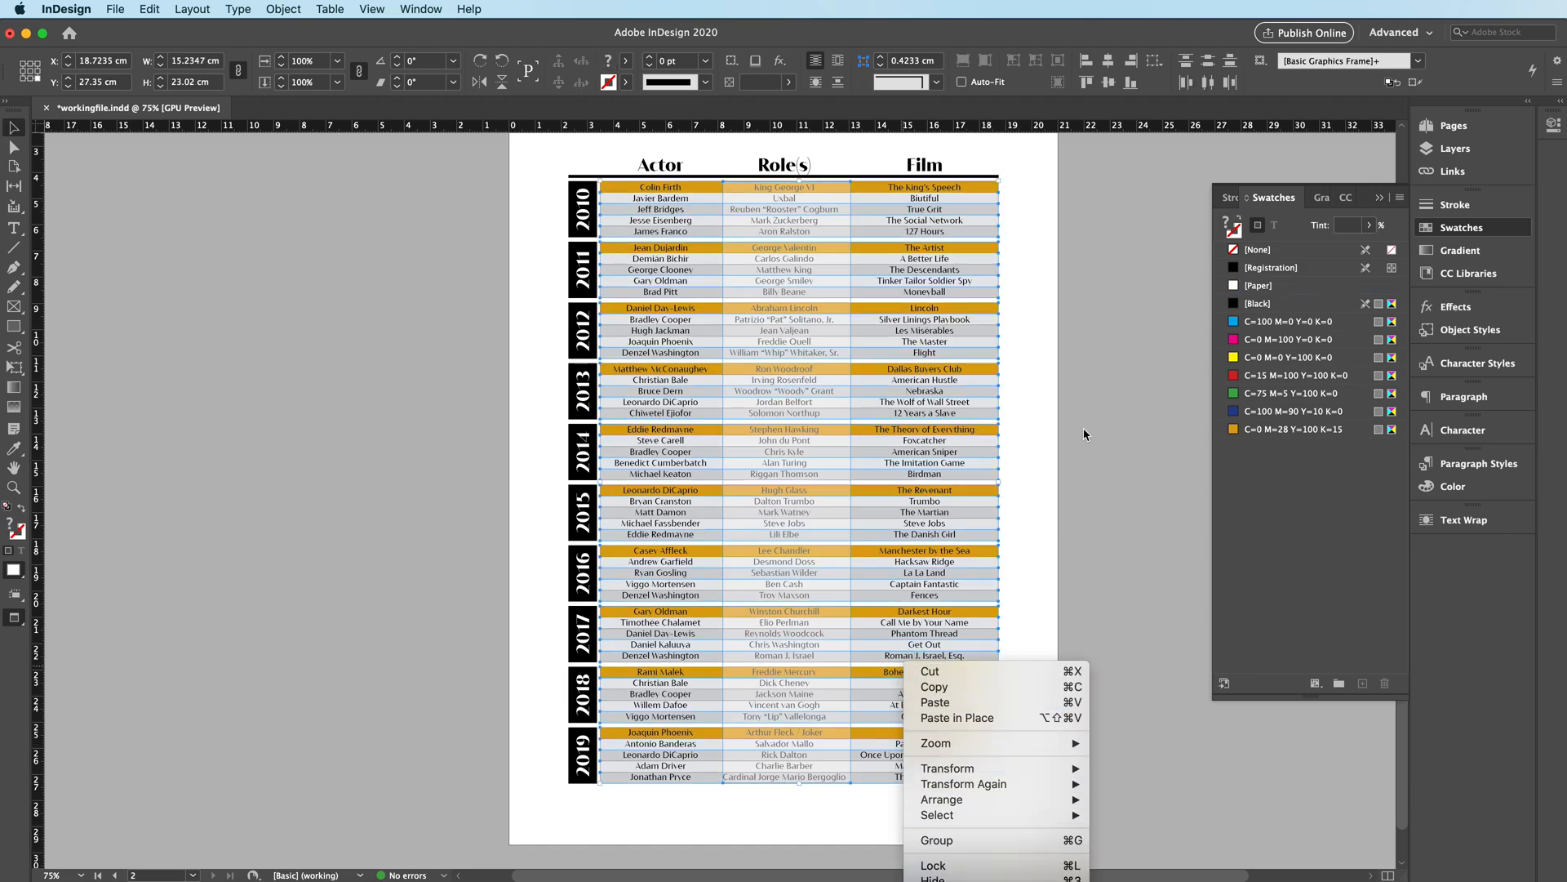
pyautogui.click(1025, 311)
pyautogui.rightClick(996, 284)
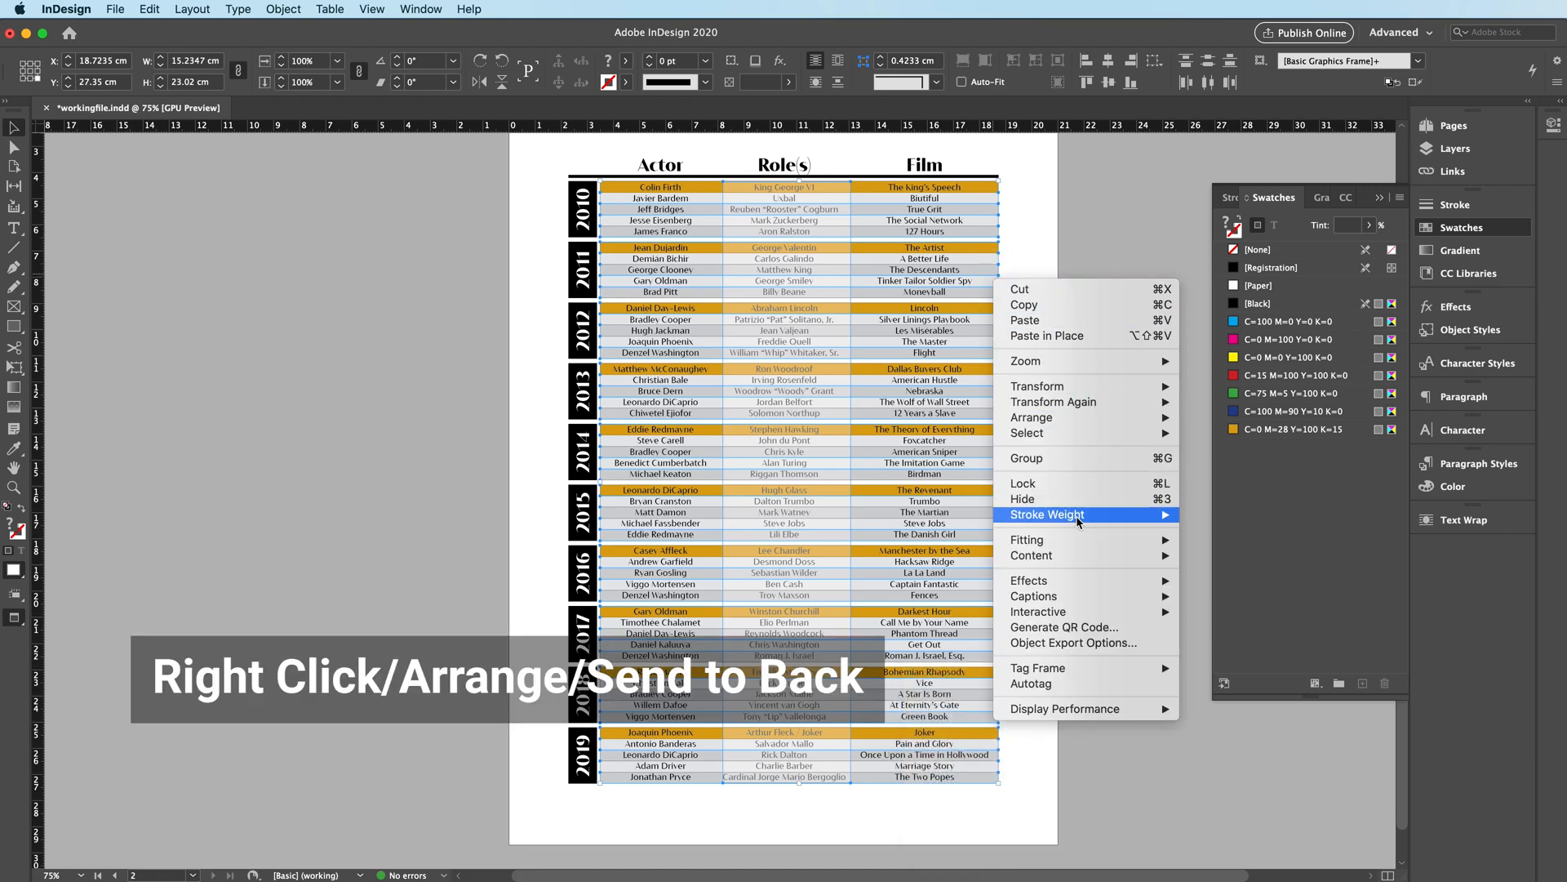
pyautogui.moveTo(1068, 548)
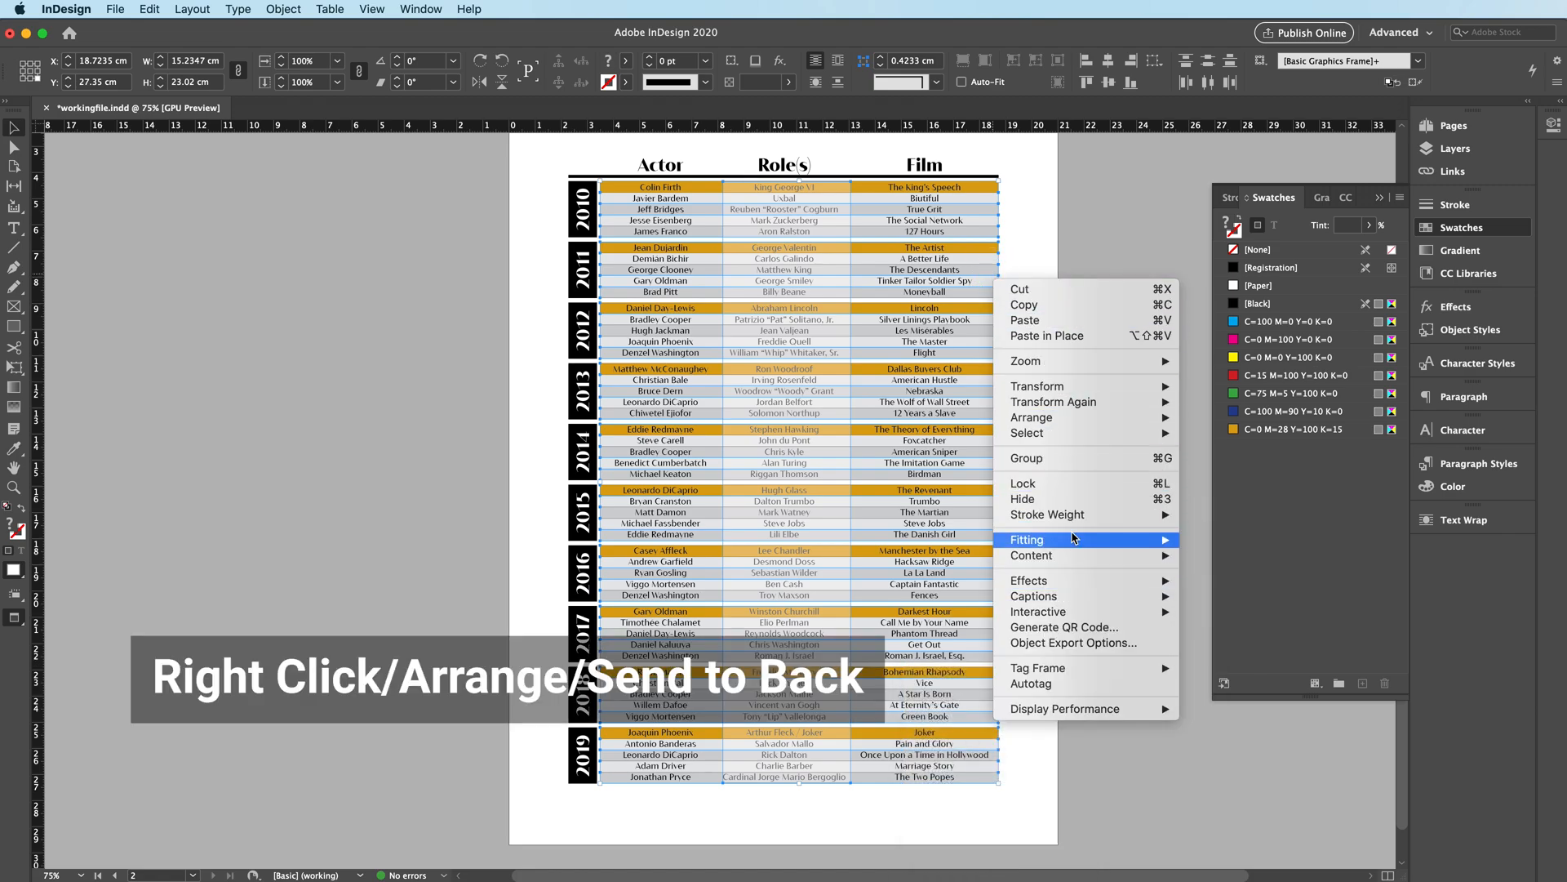
pyautogui.moveTo(1075, 420)
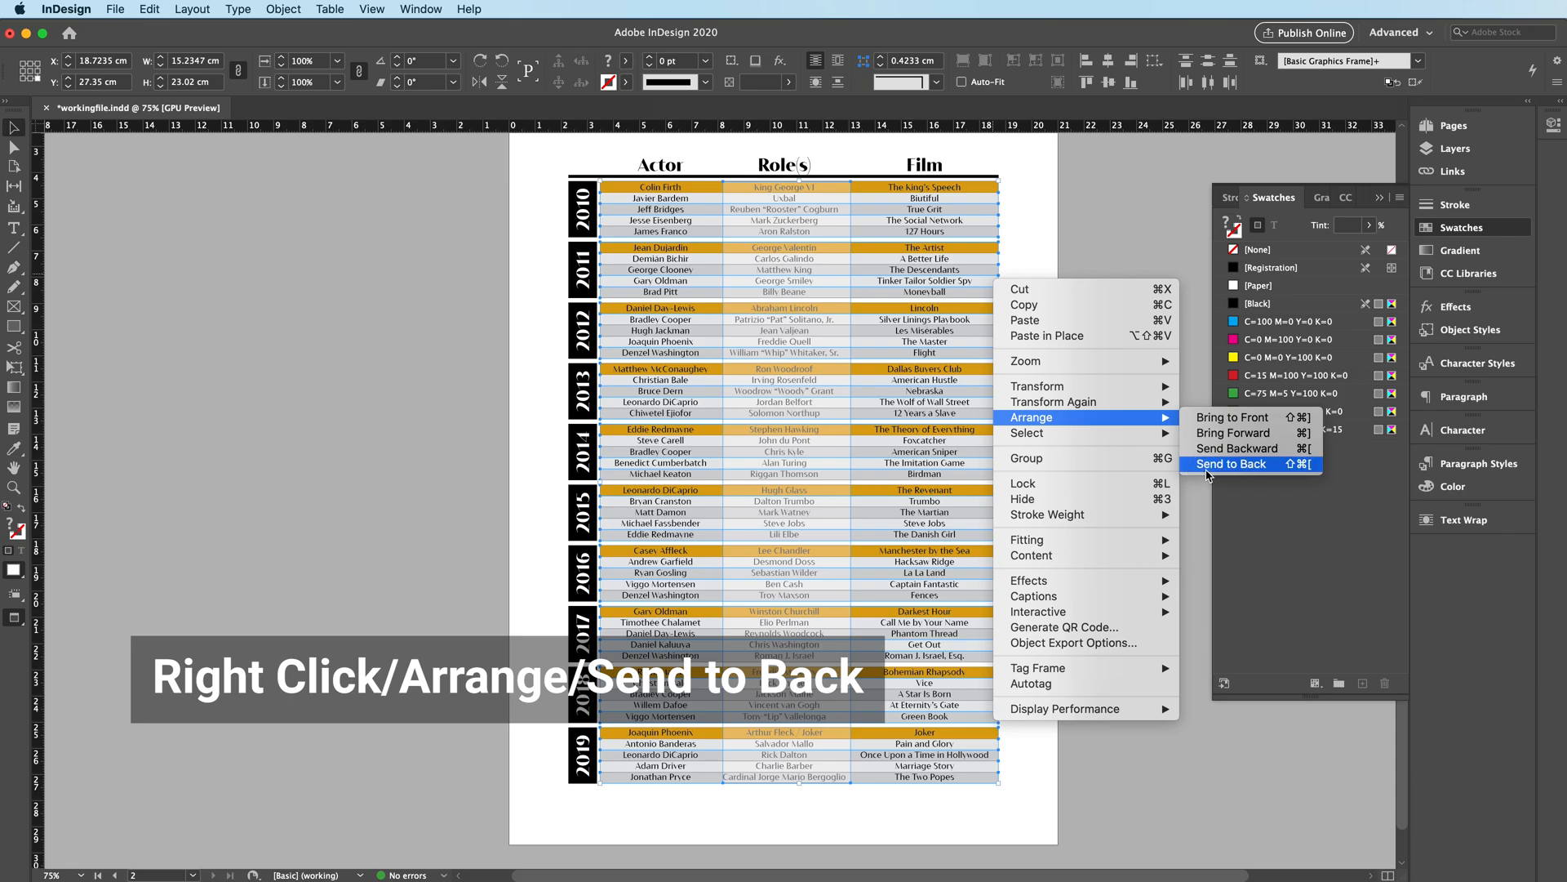
pyautogui.click(1204, 470)
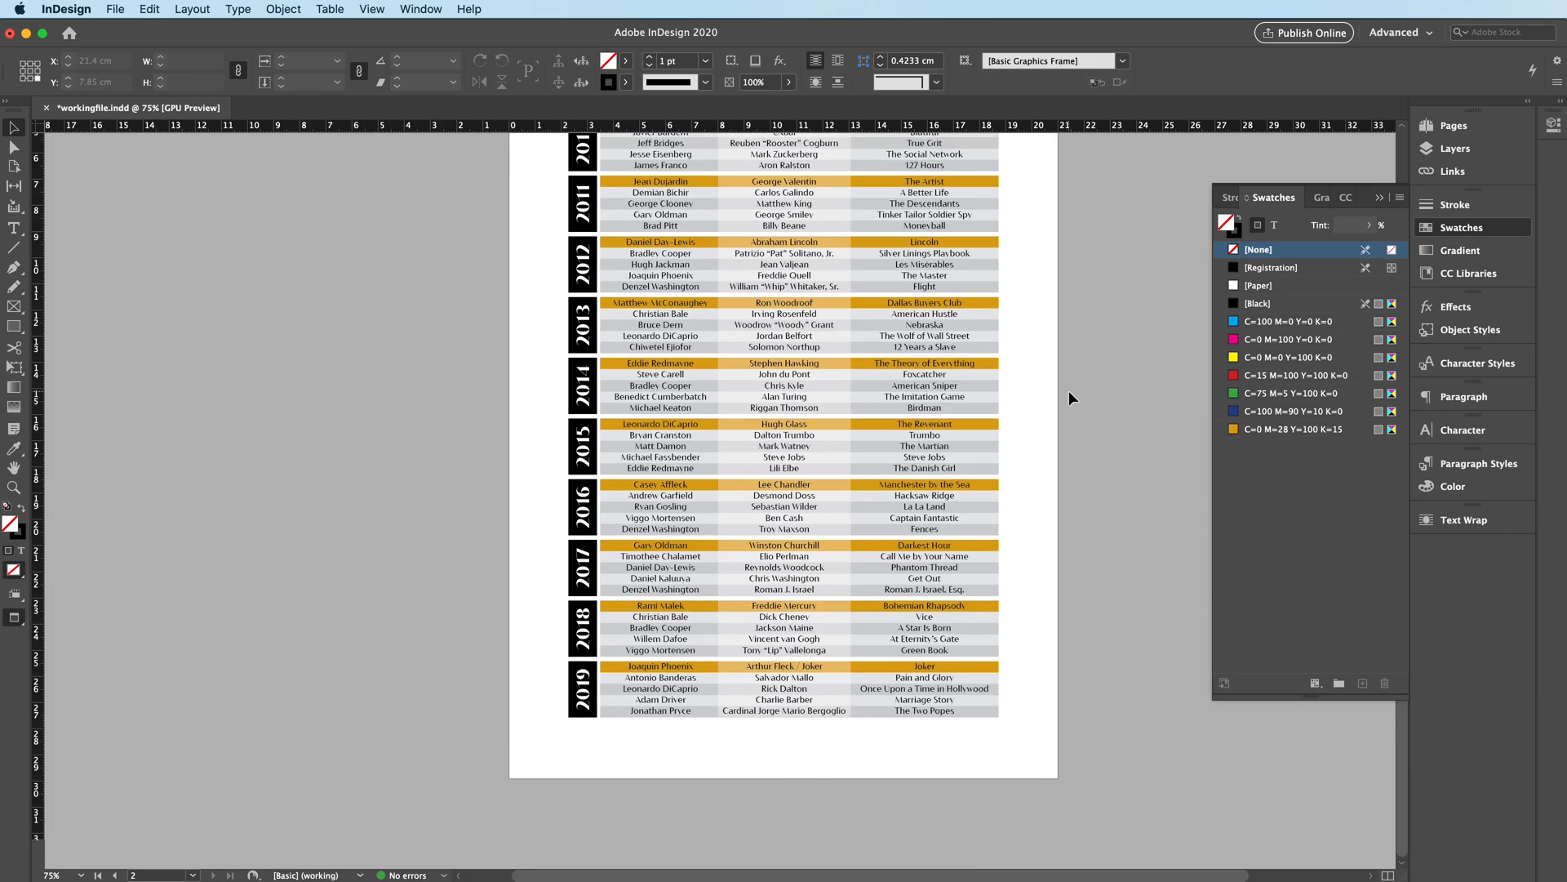
# Step: Set the actor name in the gold 2010 row to the Black font style and color it Paper
pyautogui.scroll(3, 1069, 396)
pyautogui.scroll(-5, 1069, 390)
pyautogui.scroll(3, 1069, 390)
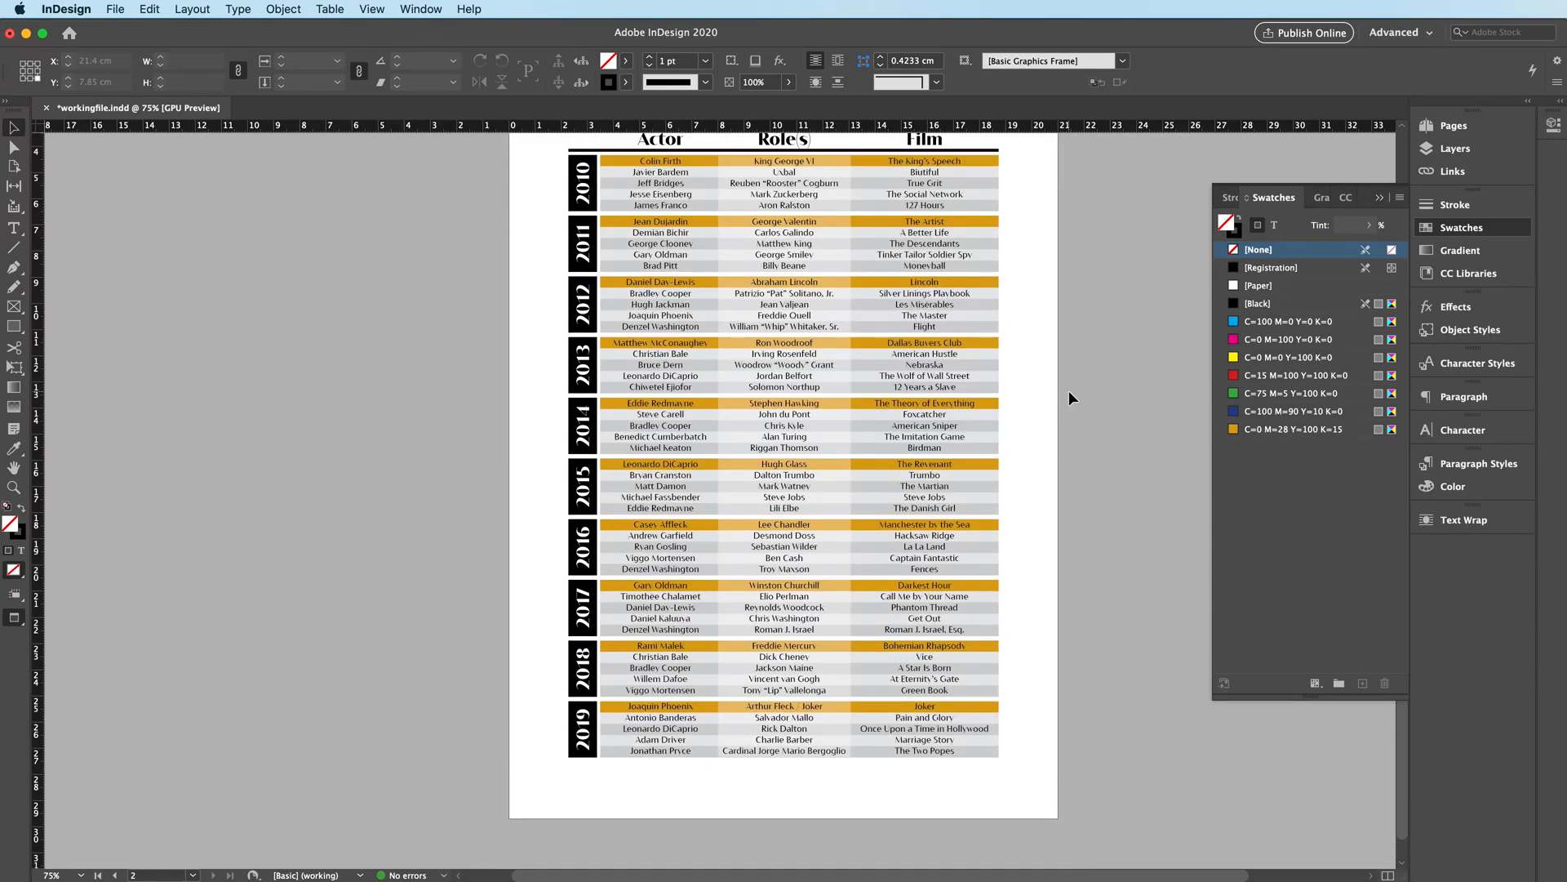
pyautogui.doubleClick(670, 210)
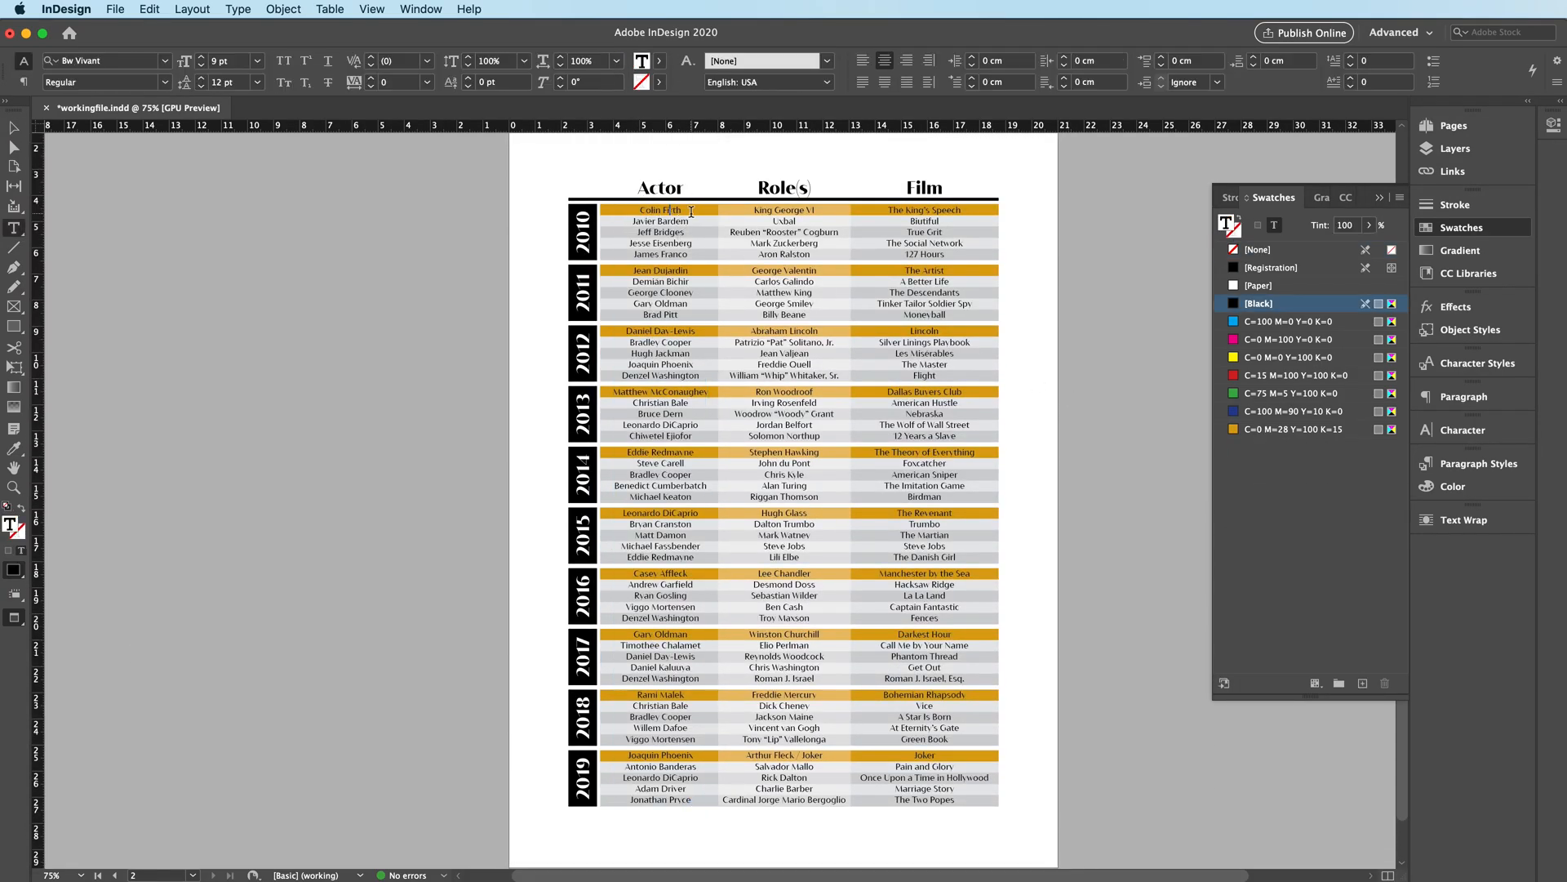
pyautogui.tripleClick(670, 211)
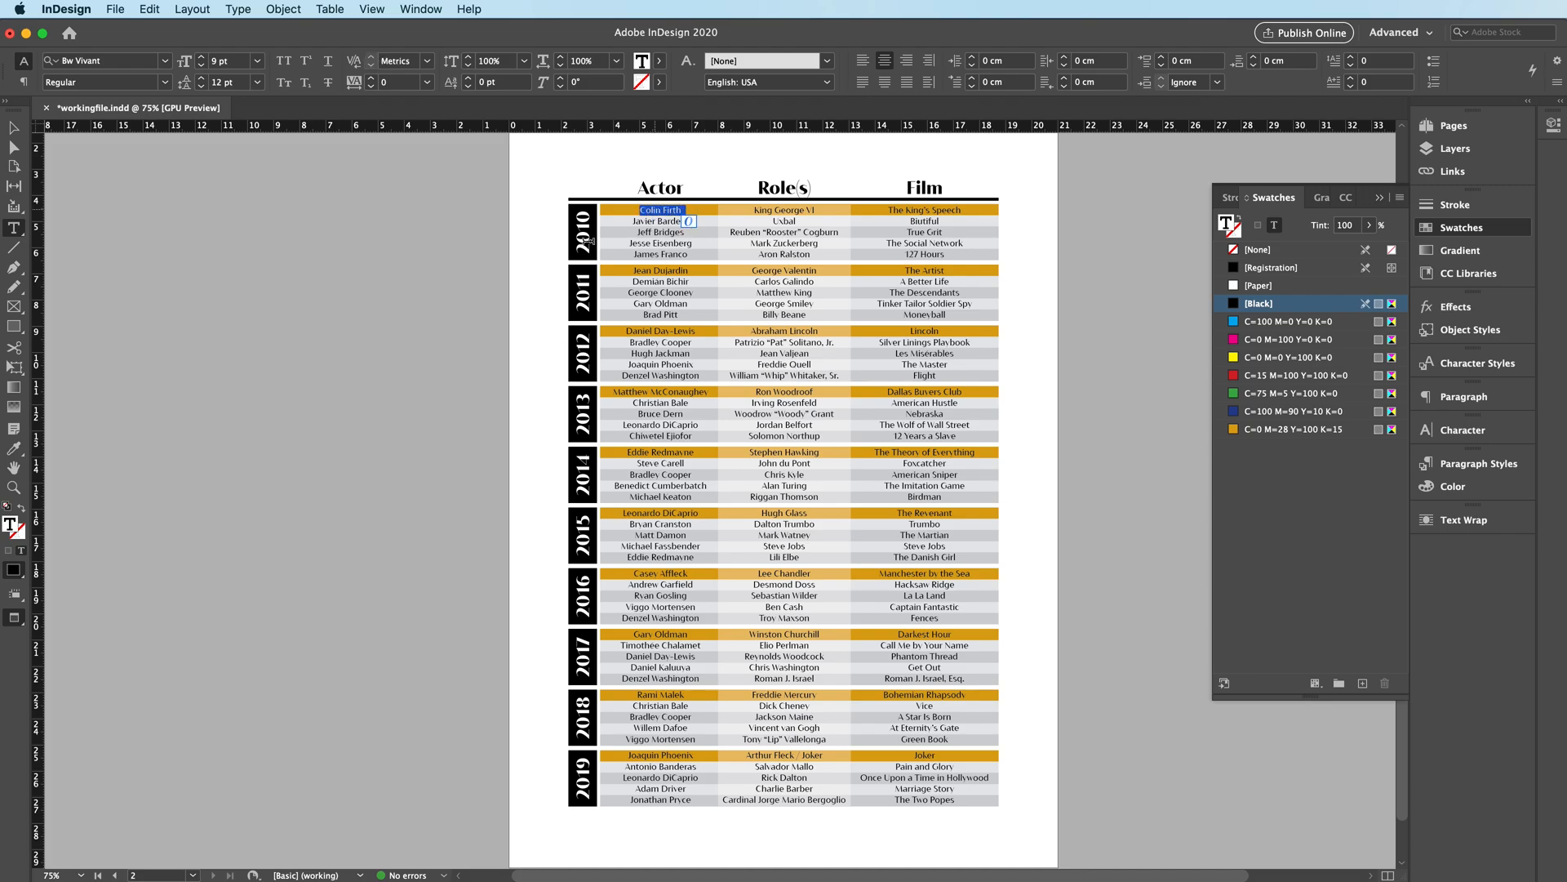
pyautogui.click(165, 83)
pyautogui.click(123, 203)
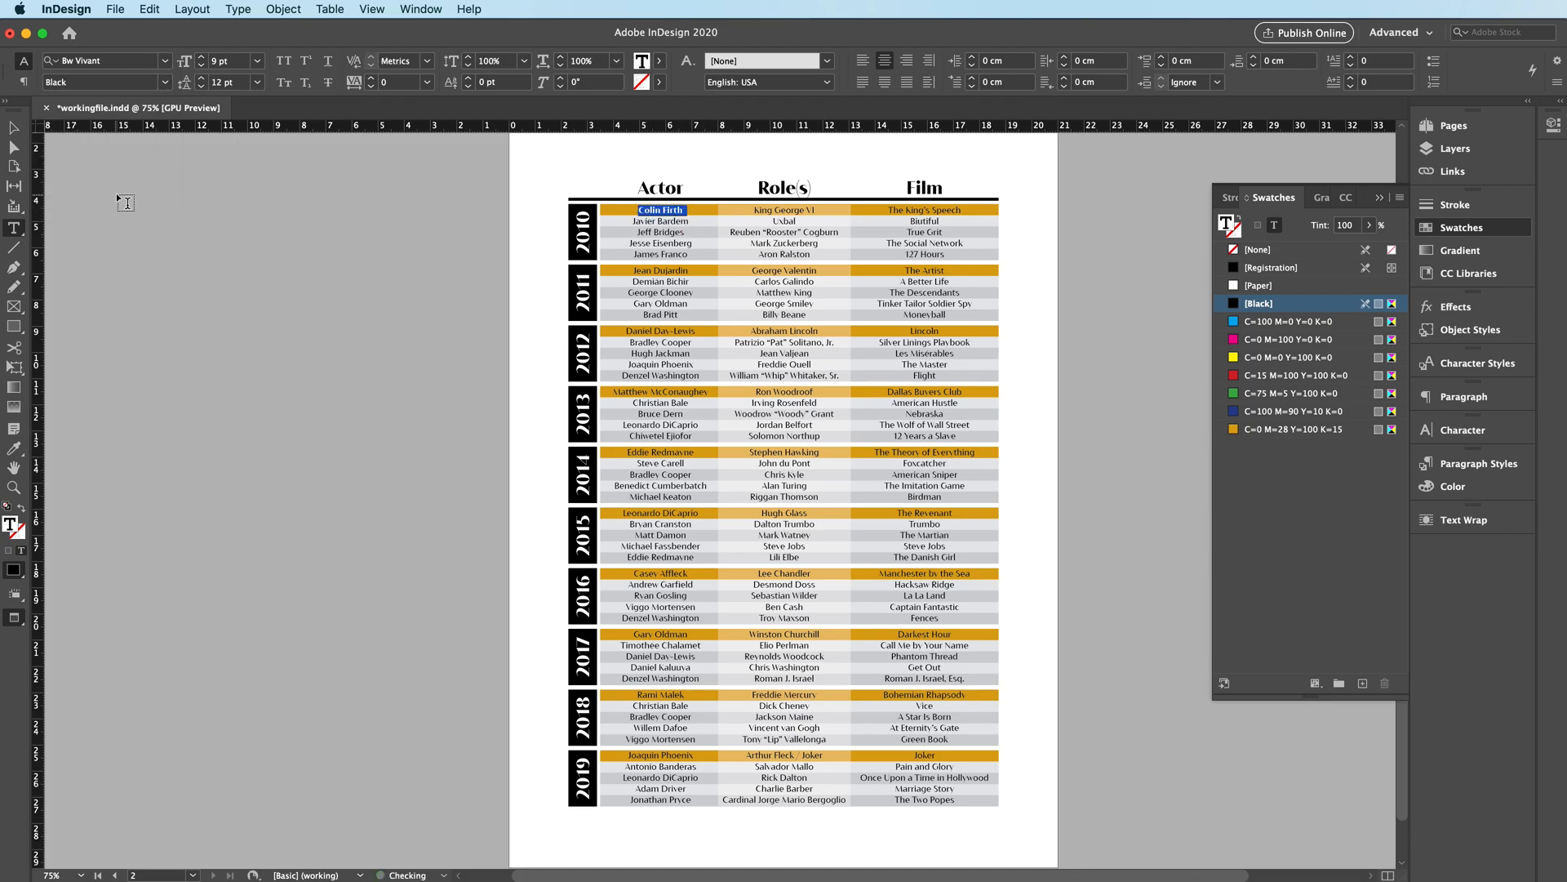
pyautogui.click(1259, 285)
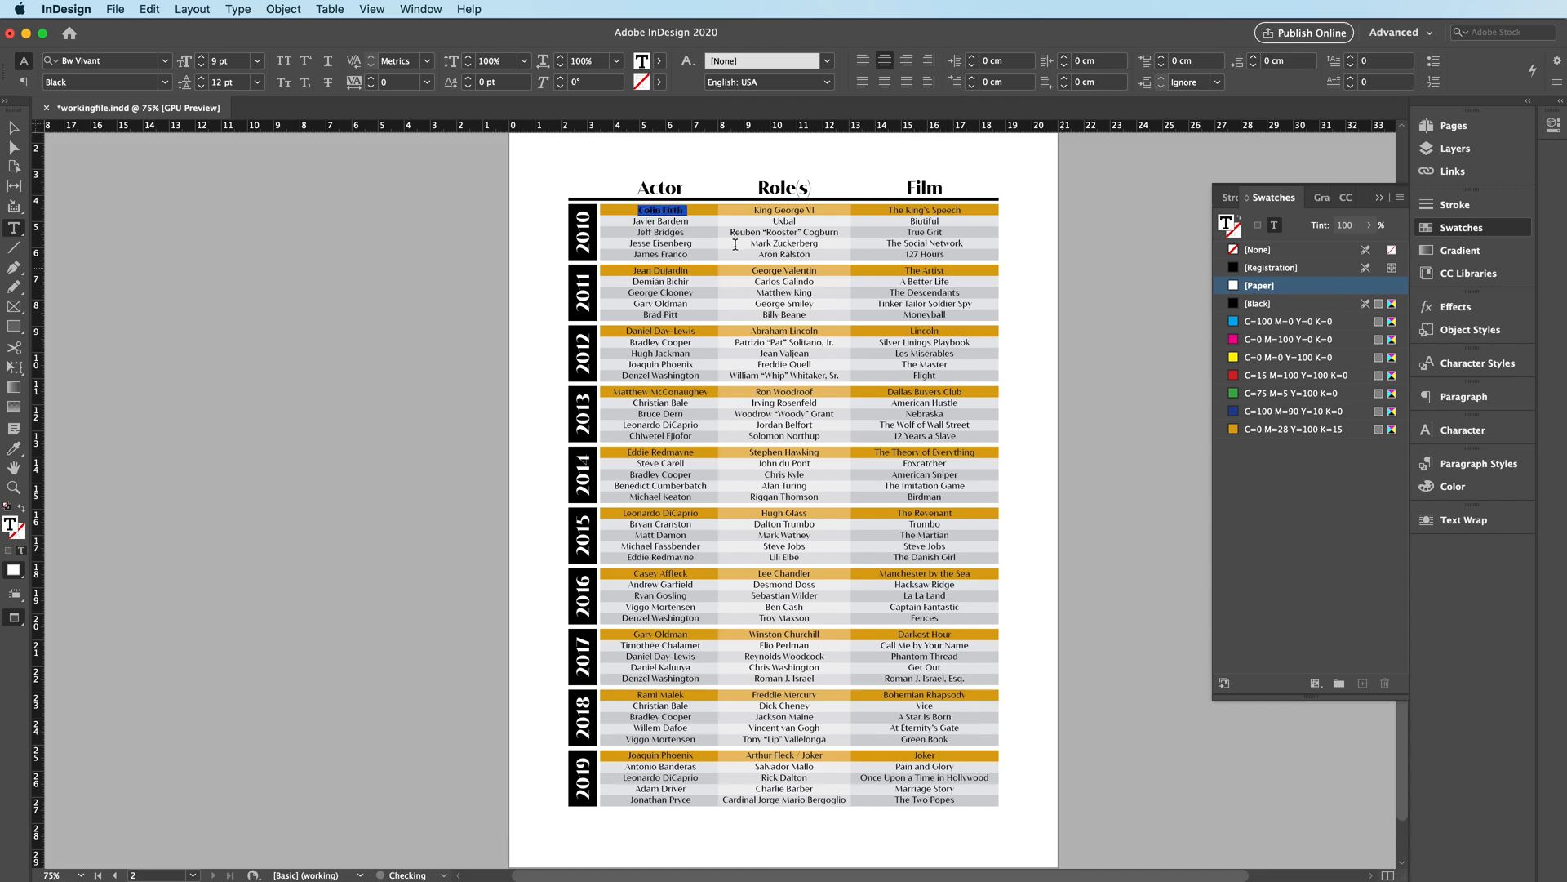
# Step: Copy the bold white formatting with the Eyedropper to the remaining gold-row text from 2010 through 2013
pyautogui.tripleClick(780, 211)
pyautogui.click(19, 451)
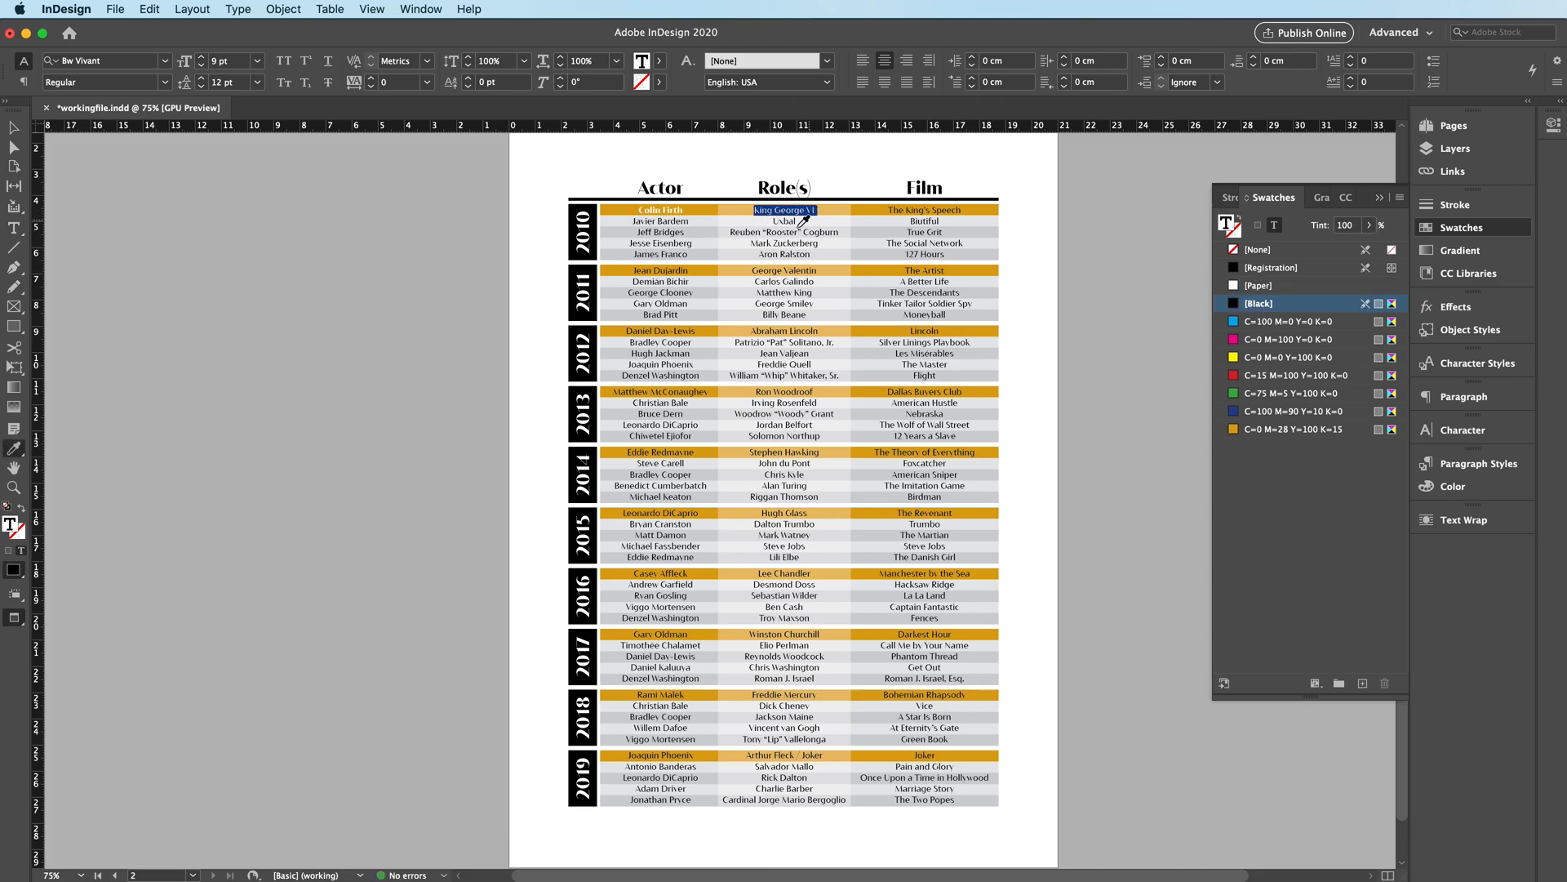
pyautogui.click(674, 213)
pyautogui.tripleClick(908, 211)
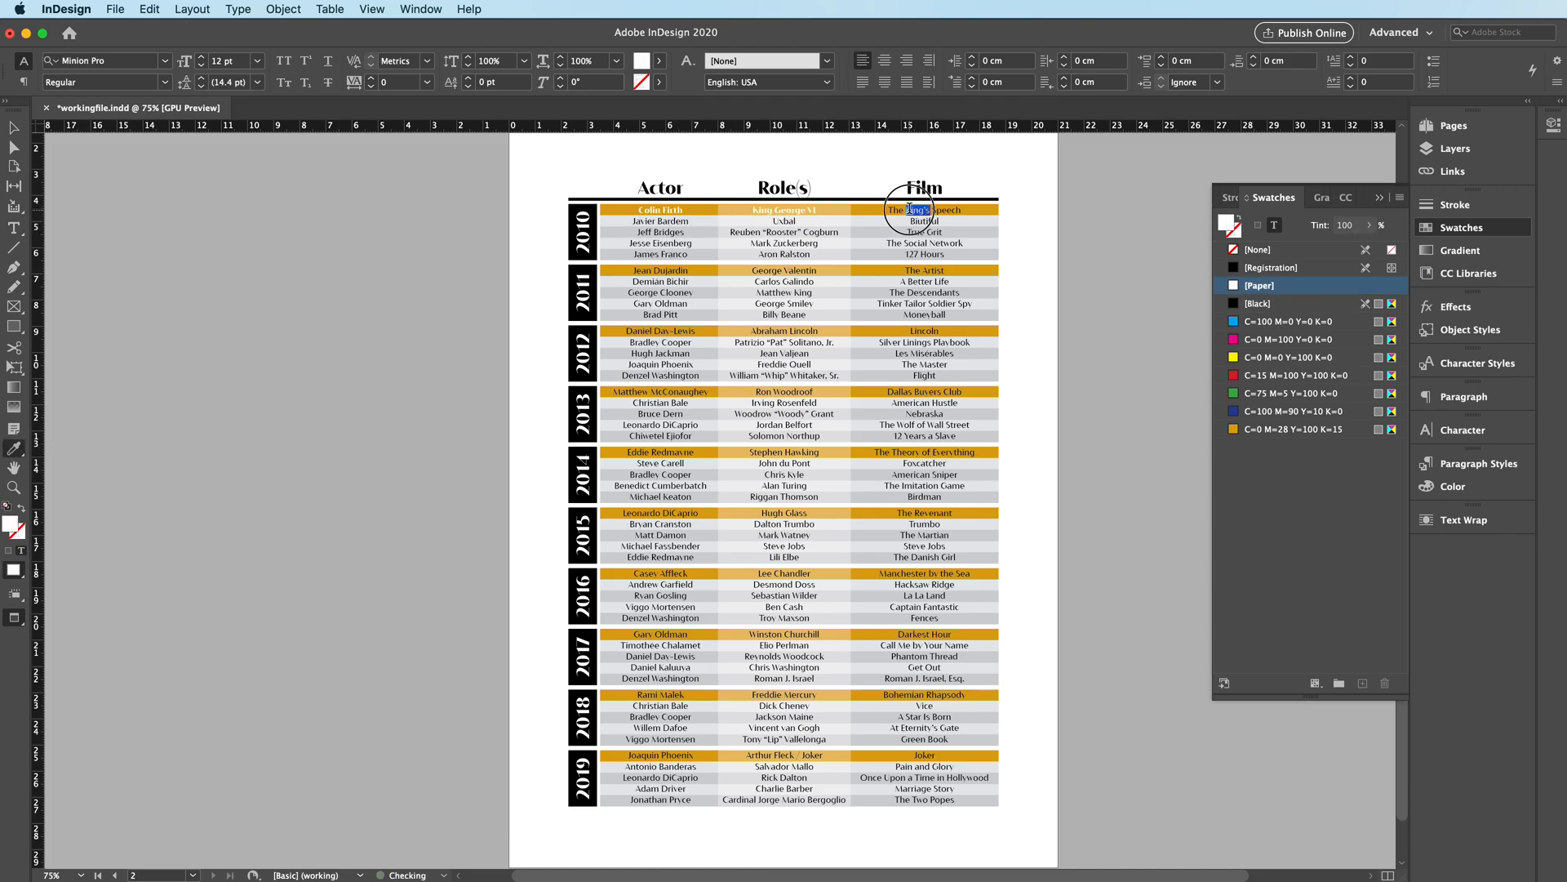
pyautogui.tripleClick(916, 267)
pyautogui.tripleClick(785, 267)
pyautogui.tripleClick(670, 328)
pyautogui.tripleClick(787, 328)
pyautogui.tripleClick(912, 328)
pyautogui.tripleClick(937, 388)
pyautogui.tripleClick(779, 388)
pyautogui.tripleClick(667, 389)
# Step: Widen the Actor text frame slightly so the long bold name in the 2013 row fits on one line
pyautogui.press('v')
pyautogui.click(654, 450)
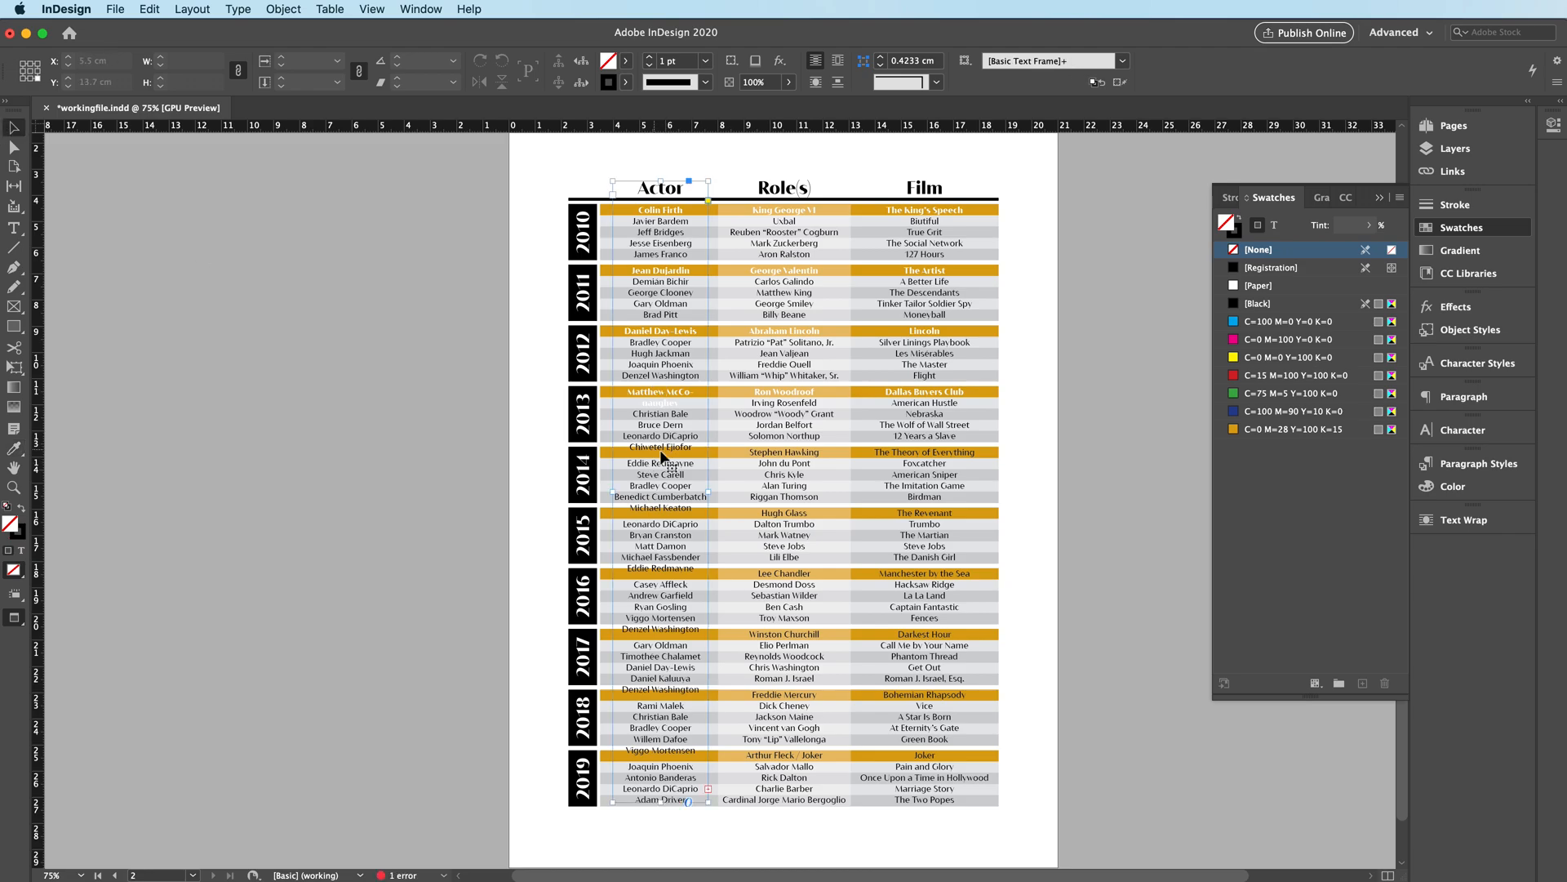
pyautogui.moveTo(708, 491); pyautogui.dragTo(715, 492)
# Step: Apply the bold white formatting with the Eyedropper to the gold-row actor, role and film text from 2014 through 2019
pyautogui.tripleClick(659, 452)
pyautogui.click(14, 448)
pyautogui.click(658, 392)
pyautogui.tripleClick(785, 450)
pyautogui.tripleClick(892, 451)
pyautogui.tripleClick(918, 513)
pyautogui.tripleClick(784, 513)
pyautogui.tripleClick(661, 513)
pyautogui.tripleClick(660, 573)
pyautogui.tripleClick(785, 573)
pyautogui.tripleClick(924, 573)
pyautogui.tripleClick(924, 633)
pyautogui.tripleClick(785, 633)
pyautogui.tripleClick(660, 633)
pyautogui.tripleClick(660, 695)
pyautogui.tripleClick(924, 754)
pyautogui.tripleClick(784, 754)
pyautogui.tripleClick(660, 754)
pyautogui.press('v')
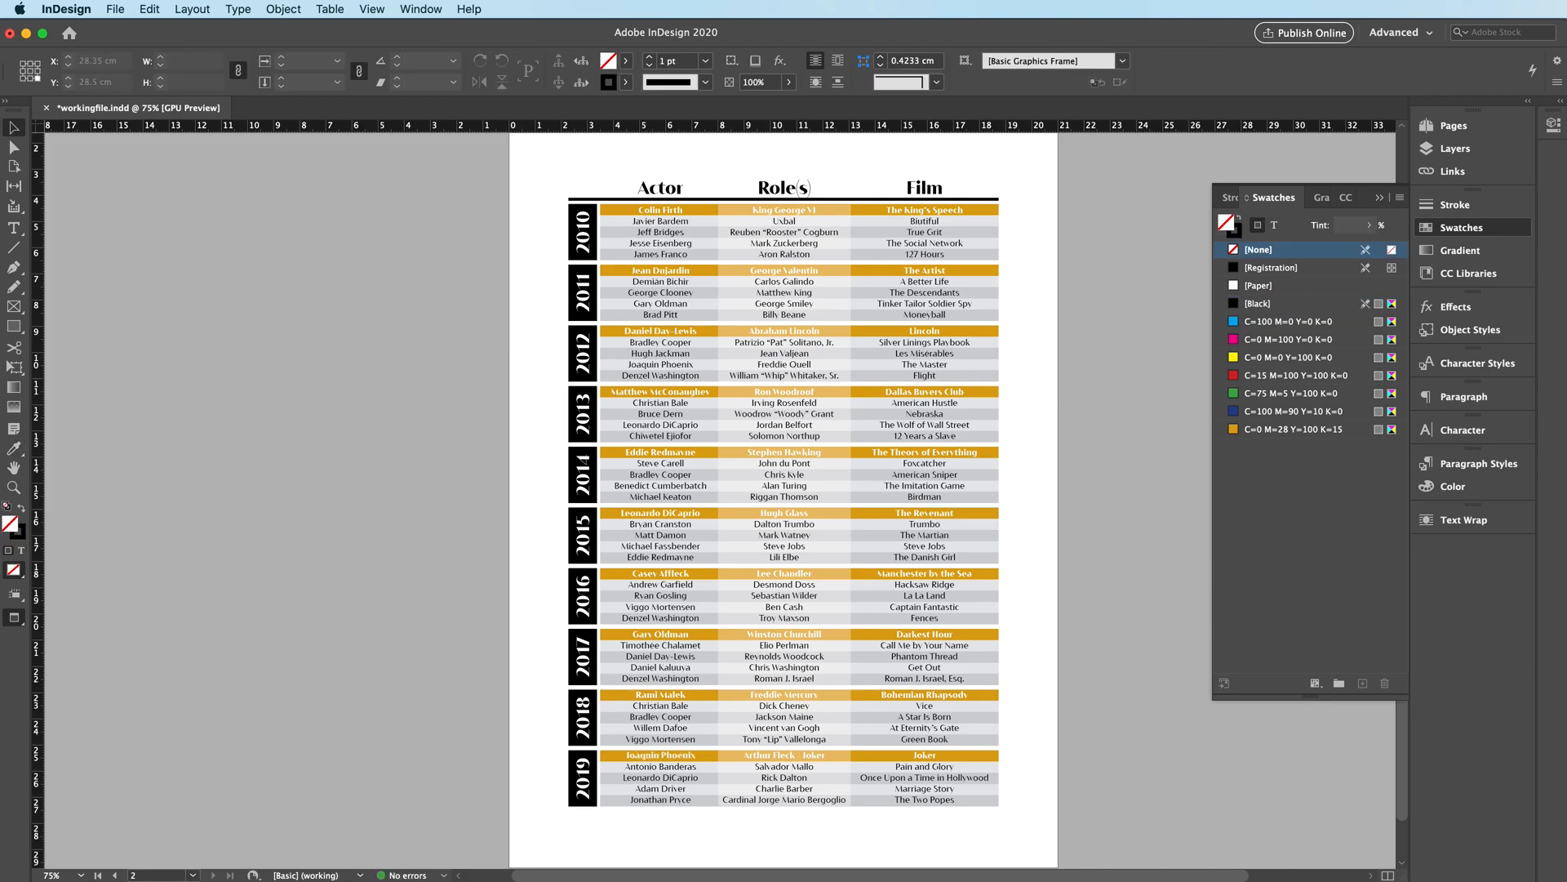
# Step: Compare the formatted layout with the first page of the original Word table and return to InDesign
pyautogui.press('super+Tab')
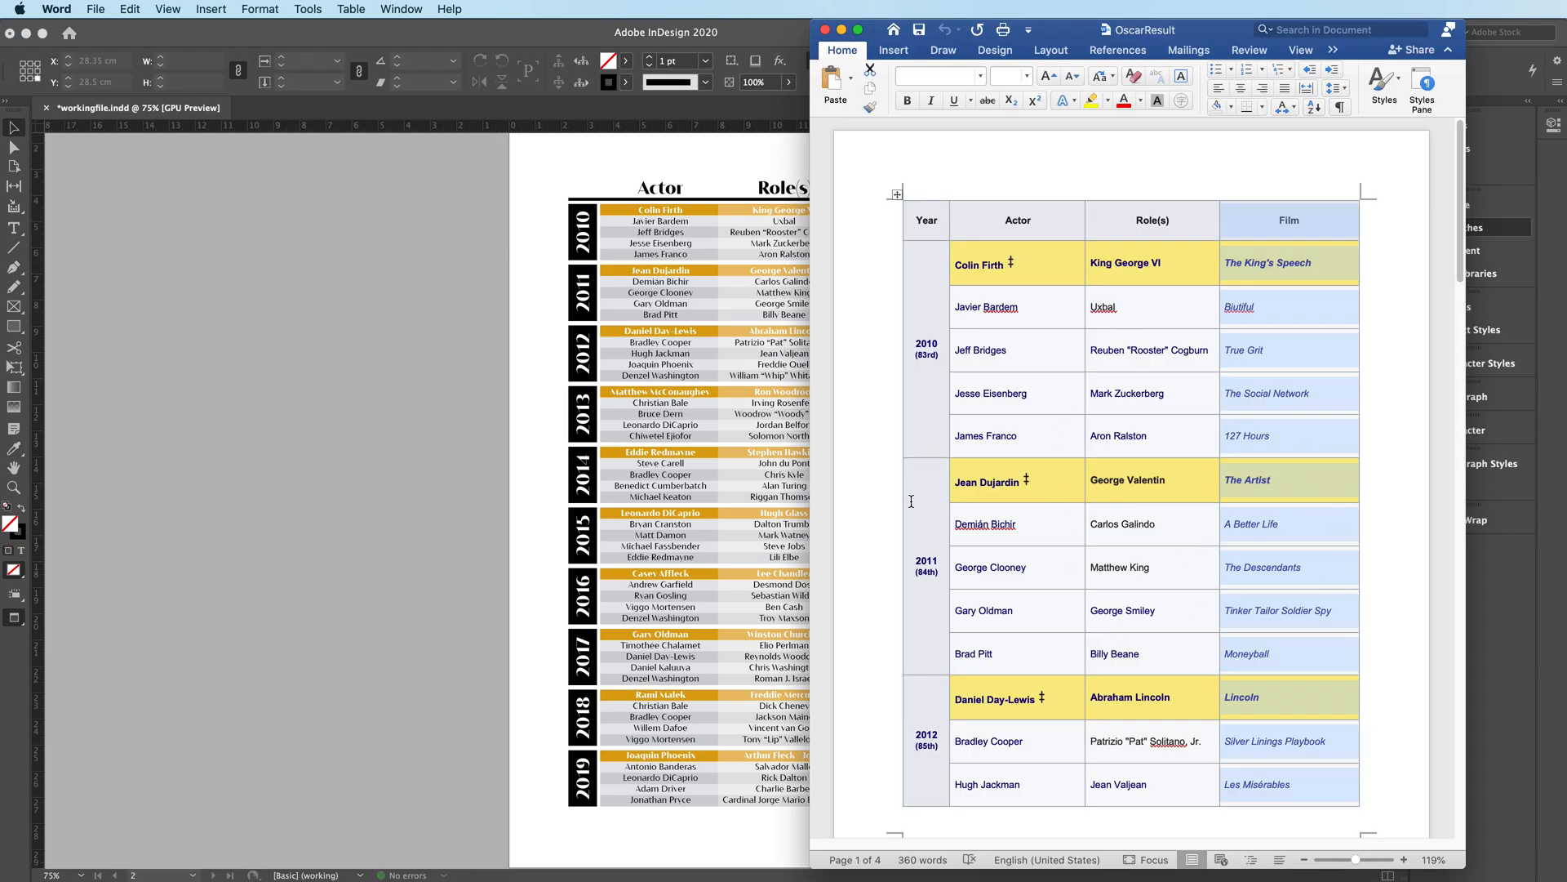
pyautogui.click(511, 495)
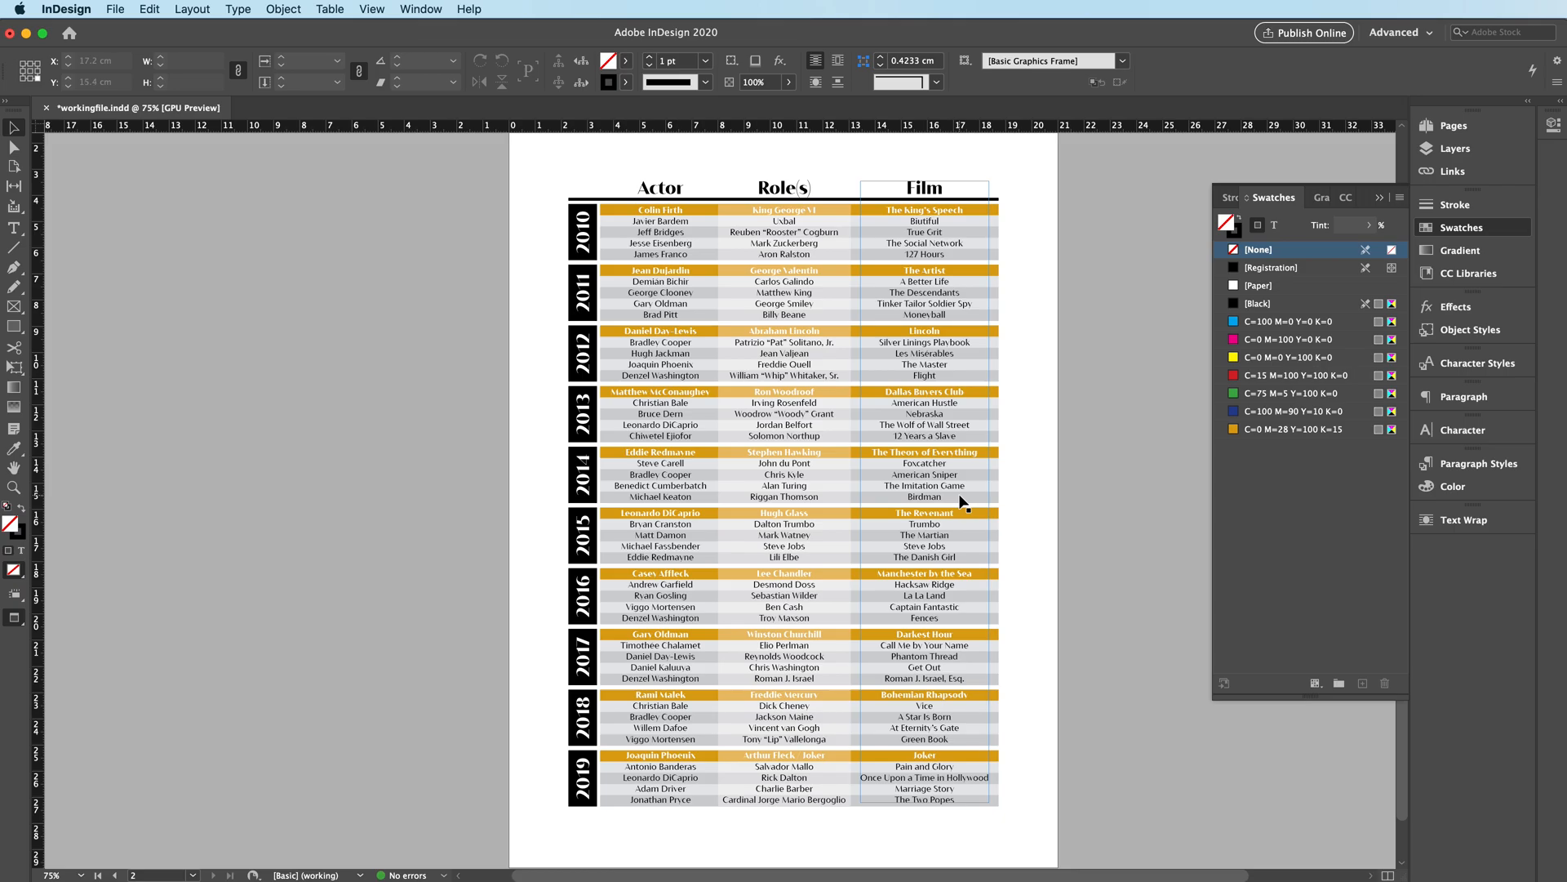